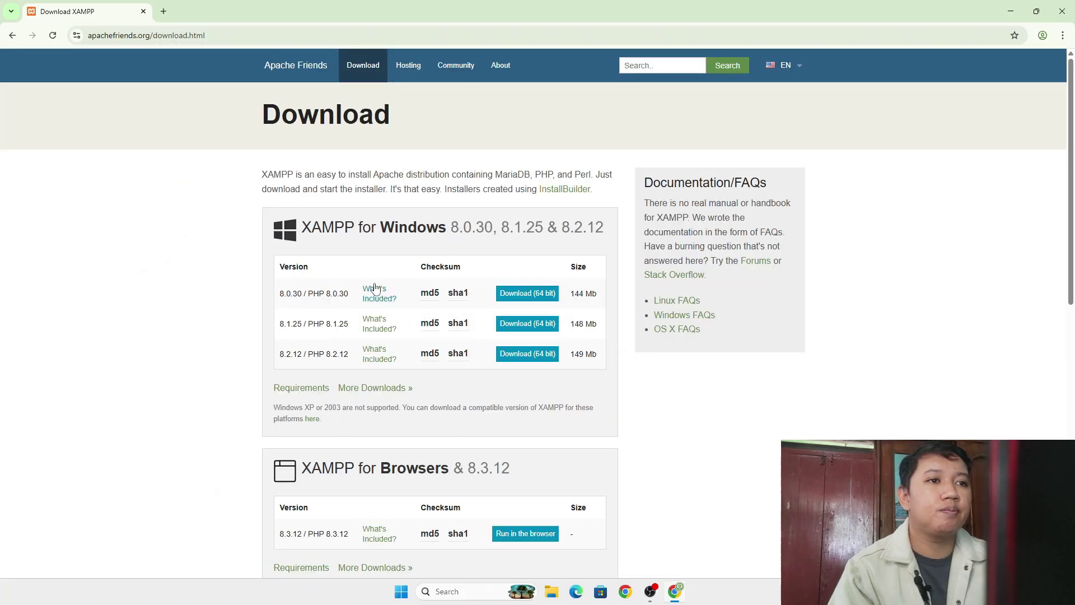
- Download the XAMPP 8.2.12 64-bit Windows installer in Chrome and check its progress
{"action": "left_click", "coordinate": [530, 354]}
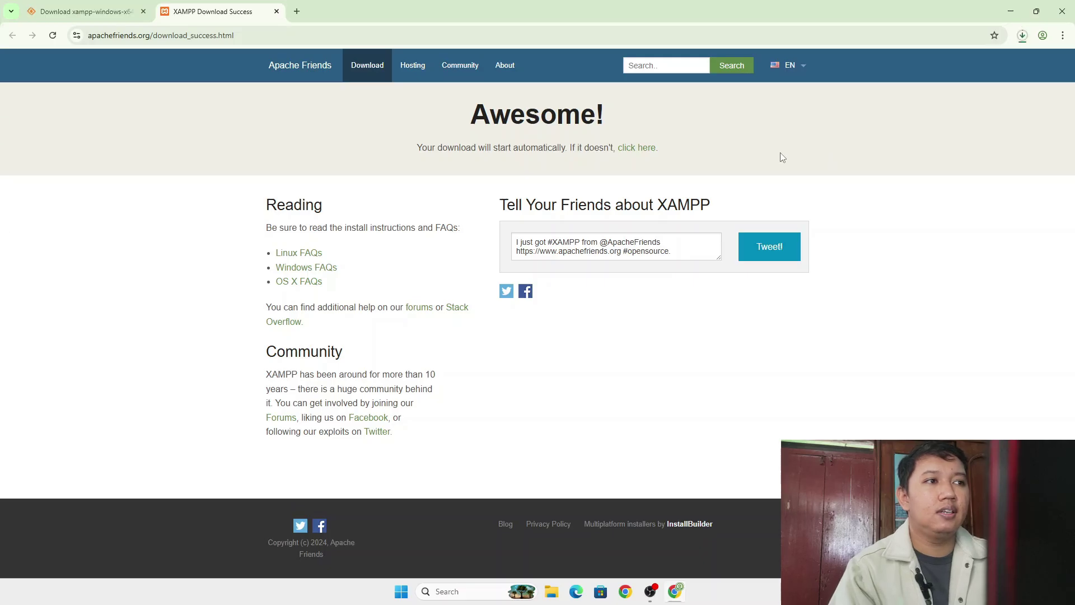
{"action": "left_click", "coordinate": [1022, 36]}
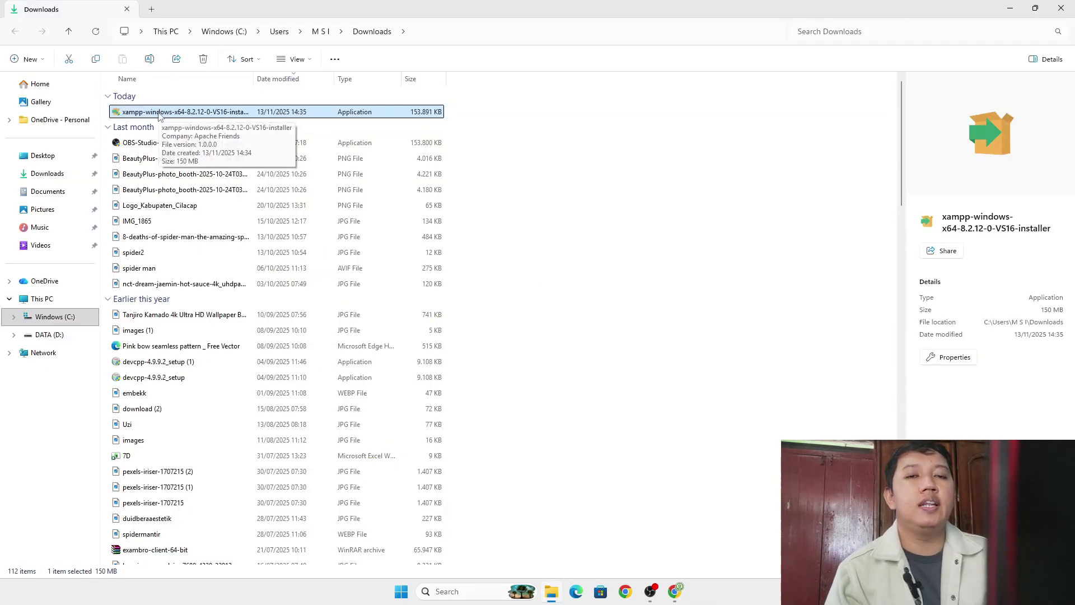
- Launch the xampp-windows-x64 installer from Downloads and minimize File Explorer
{"action": "double_click", "coordinate": [159, 113]}
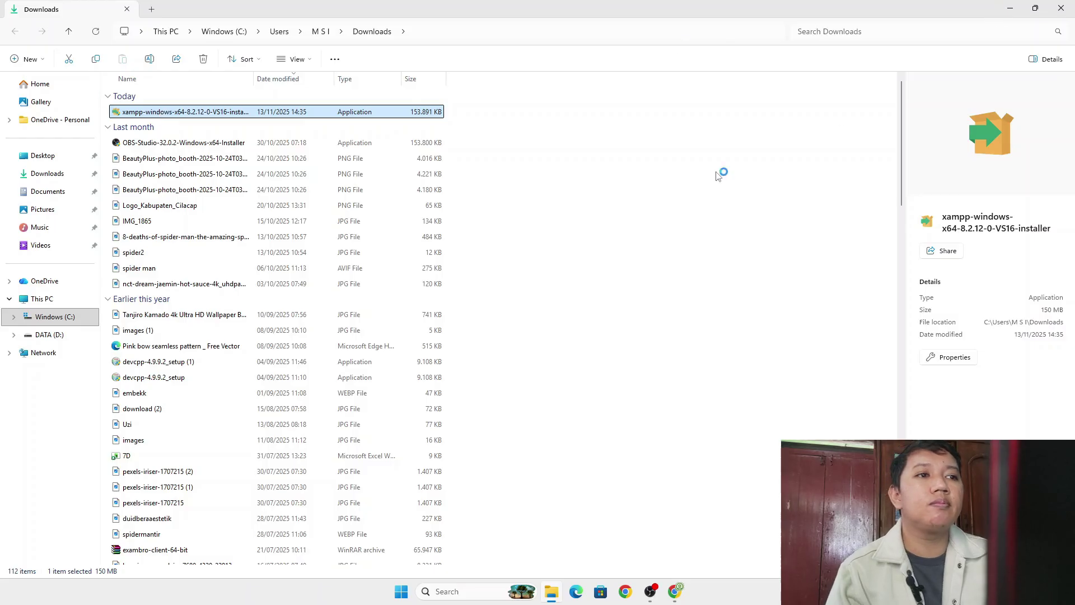
{"action": "left_click", "coordinate": [1010, 9]}
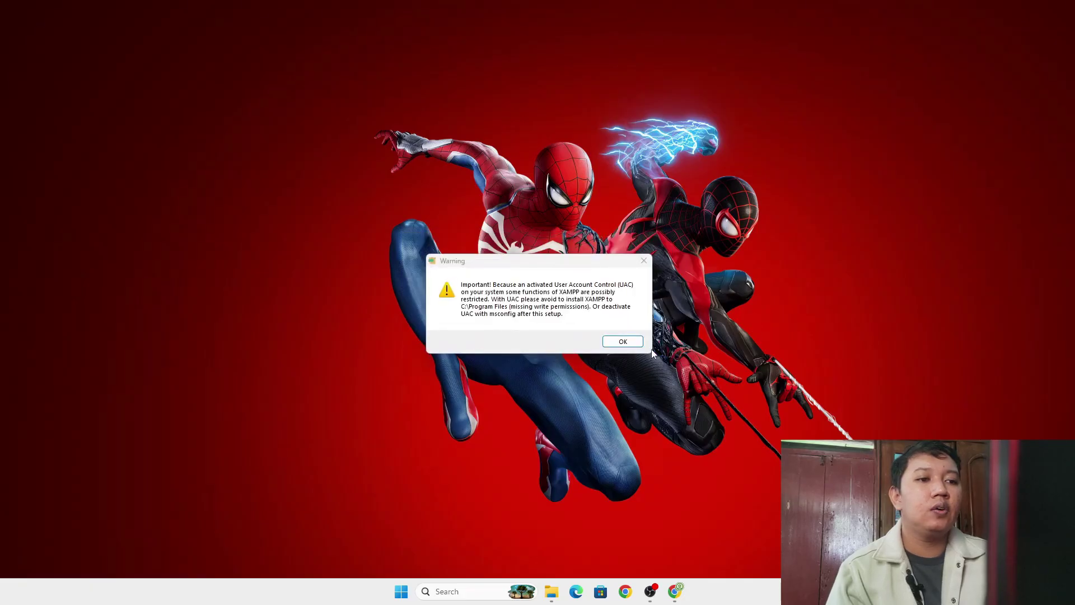
- Dismiss the UAC warning and continue past the welcome page with default components
{"action": "left_click", "coordinate": [612, 341]}
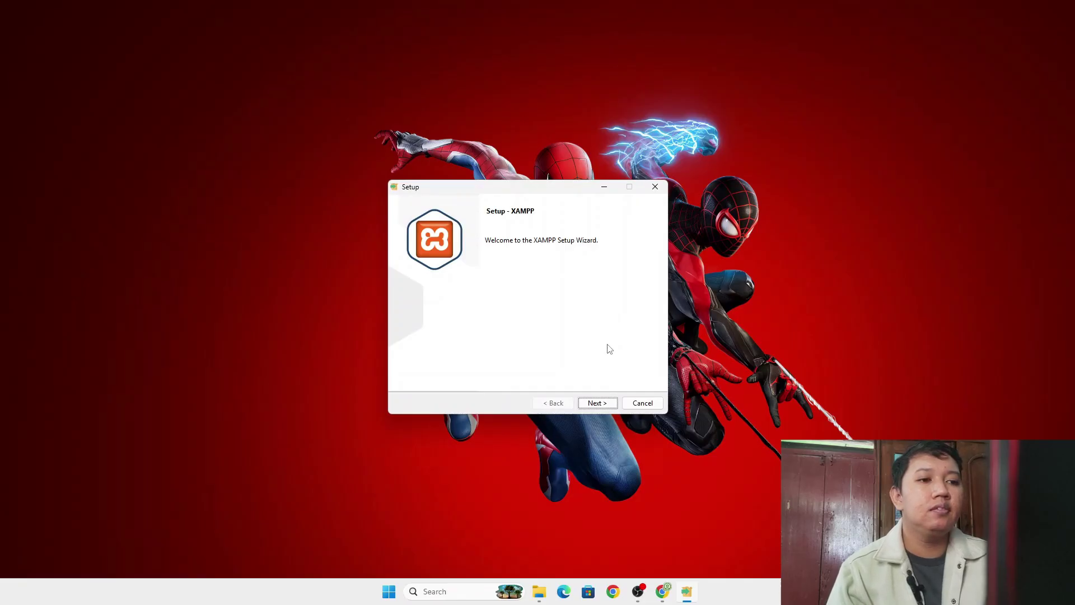
{"action": "left_click", "coordinate": [596, 403]}
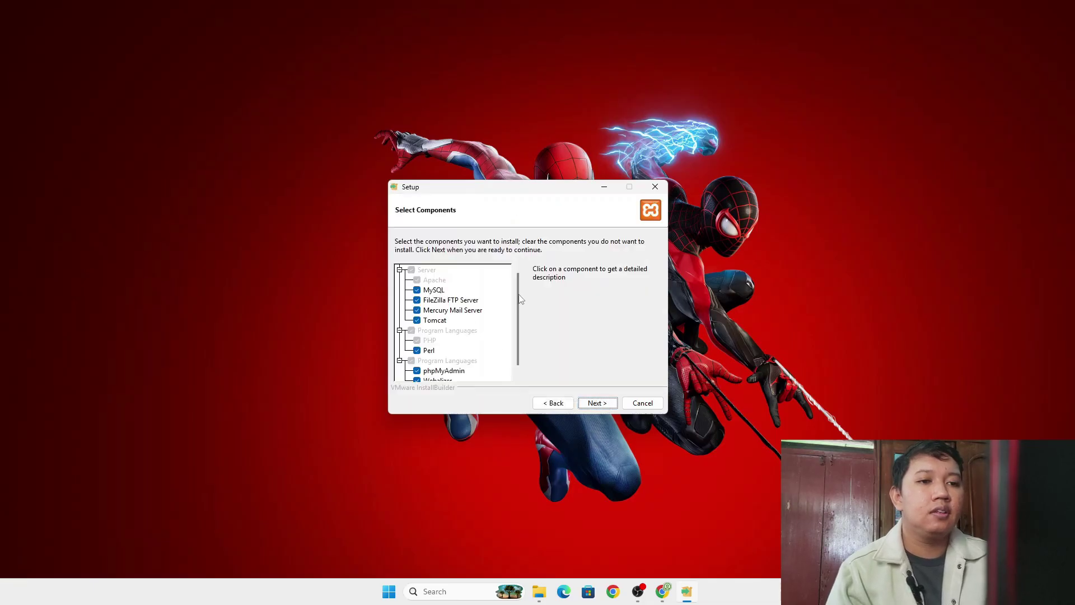
{"action": "scroll", "coordinate": [514, 337], "scroll_direction": "down", "scroll_amount": 2}
{"action": "scroll", "coordinate": [514, 337], "scroll_direction": "up", "scroll_amount": 2}
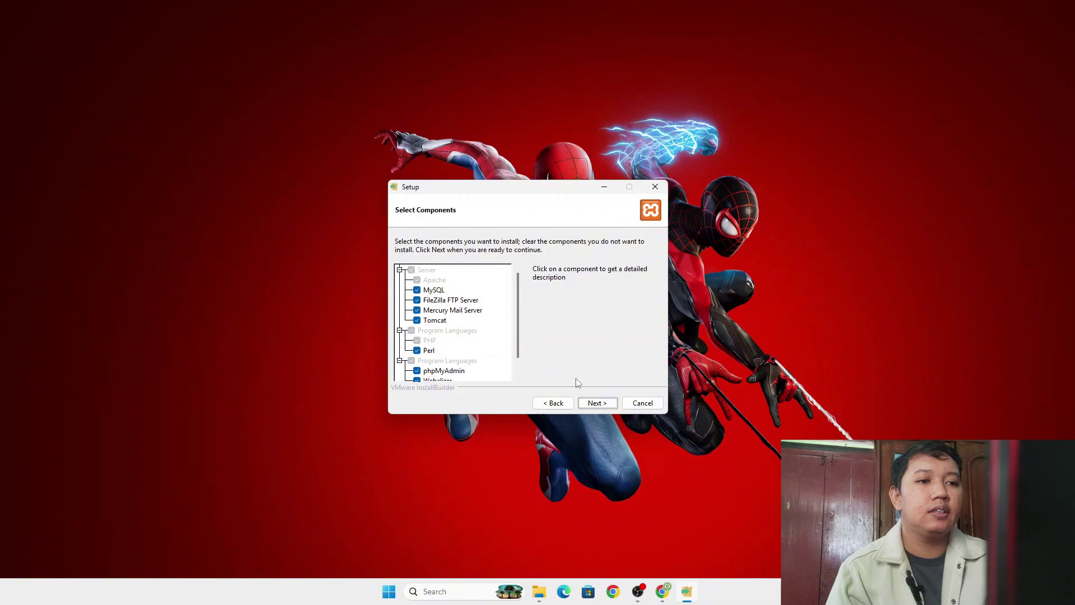
{"action": "left_click", "coordinate": [597, 402]}
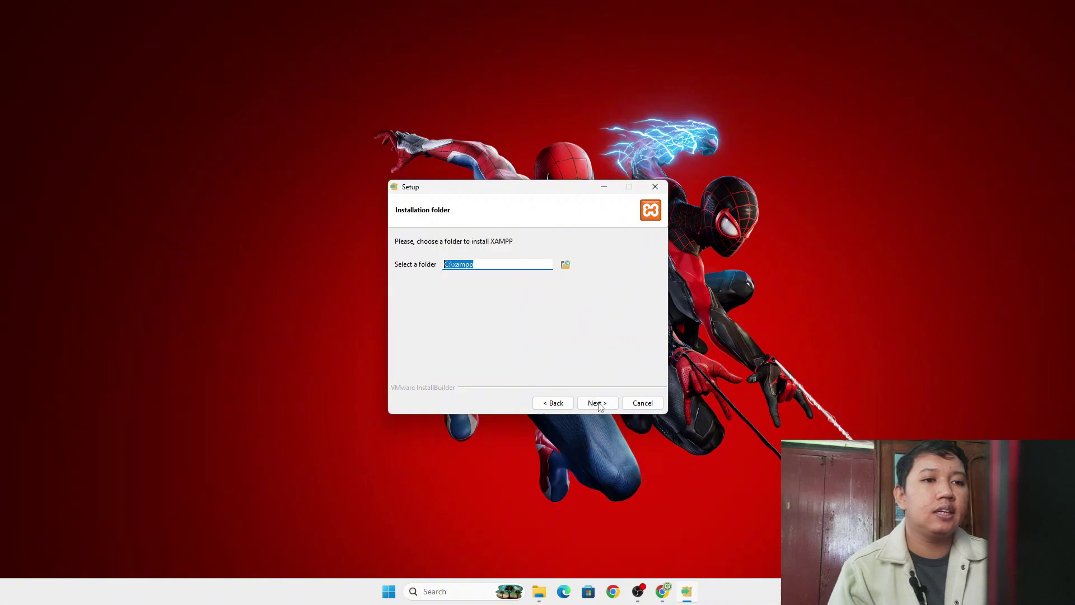
- Set the XAMPP installation folder to D:\xampp
{"action": "left_click", "coordinate": [565, 262]}
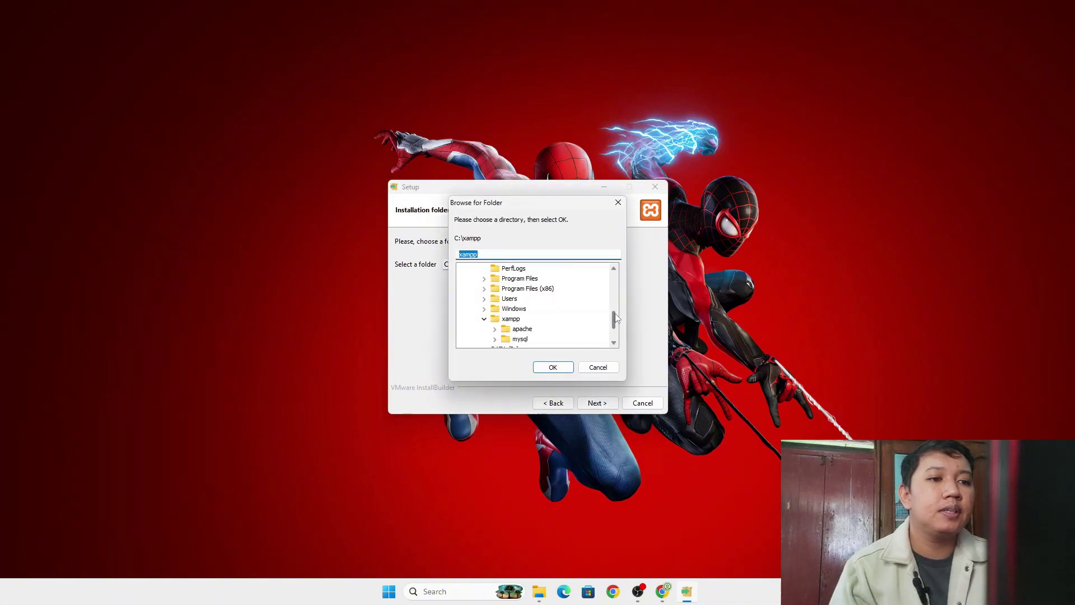
{"action": "left_click_drag", "start_coordinate": [614, 320], "coordinate": [615, 327]}
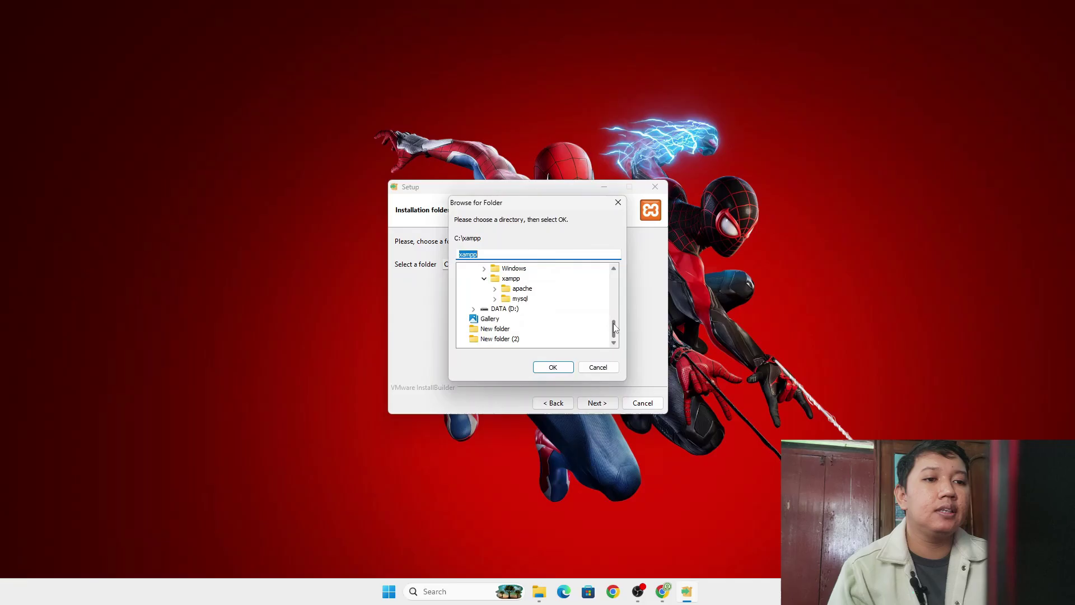
{"action": "left_click", "coordinate": [474, 309]}
{"action": "left_click", "coordinate": [519, 339]}
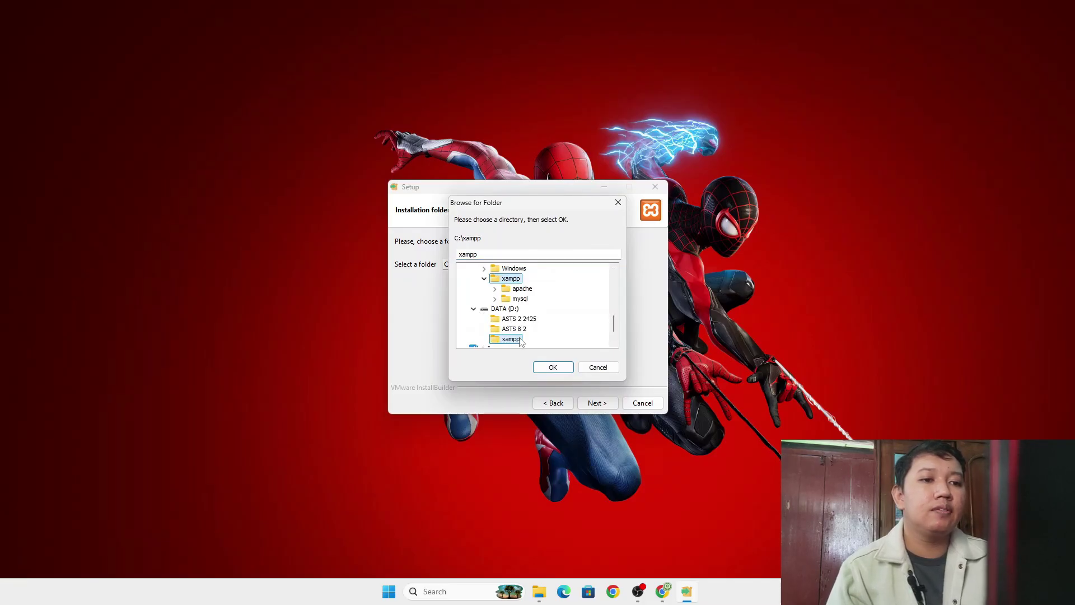
{"action": "scroll", "coordinate": [616, 319], "scroll_direction": "down", "scroll_amount": 1}
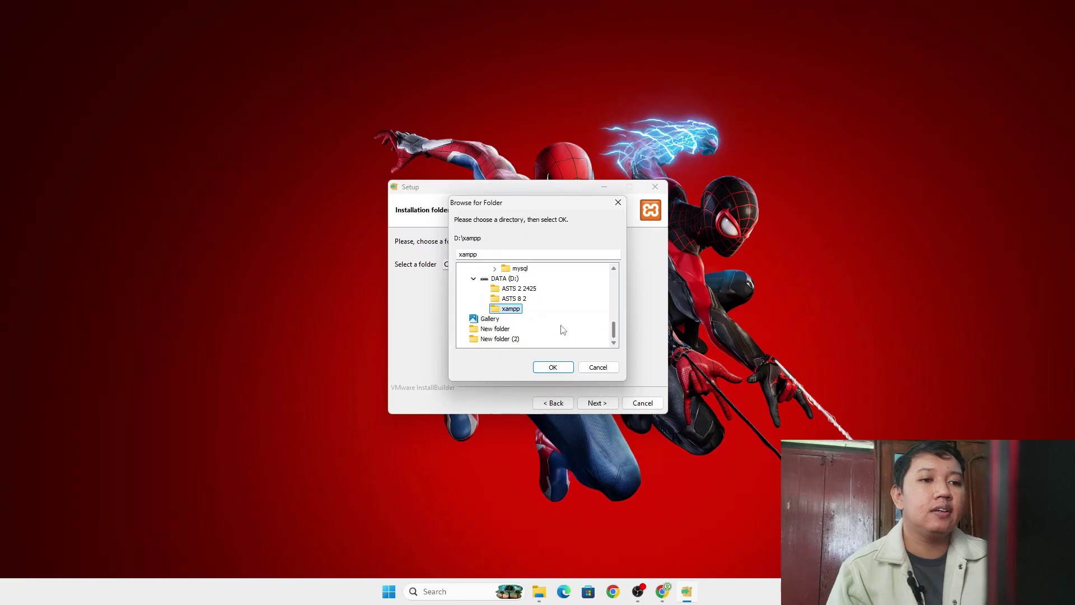
{"action": "left_click", "coordinate": [568, 367]}
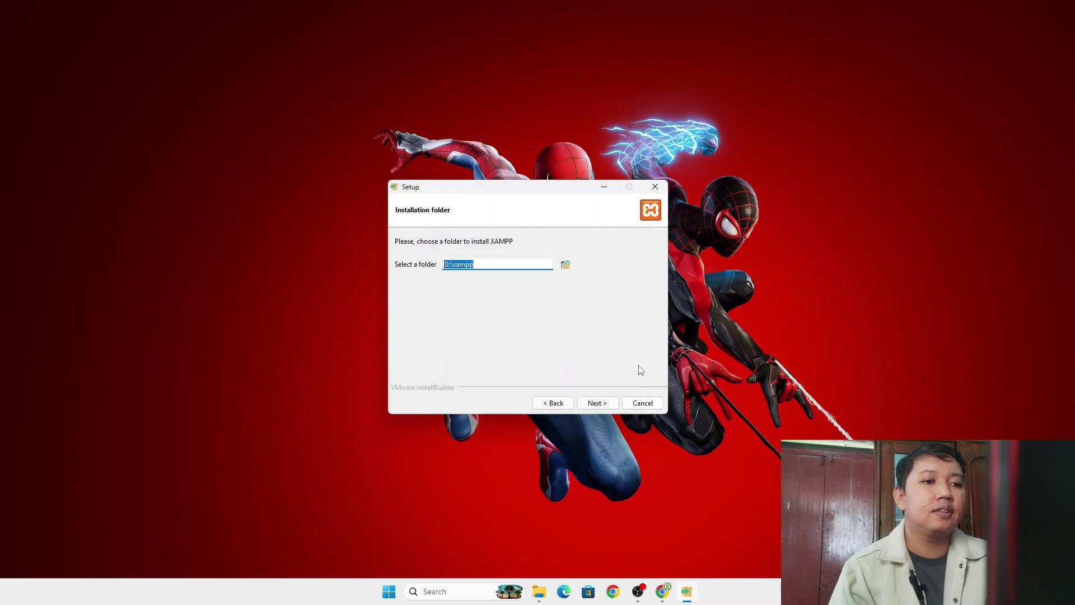
- Choose English as the language and continue to the Ready to Install page
{"action": "left_click", "coordinate": [603, 401]}
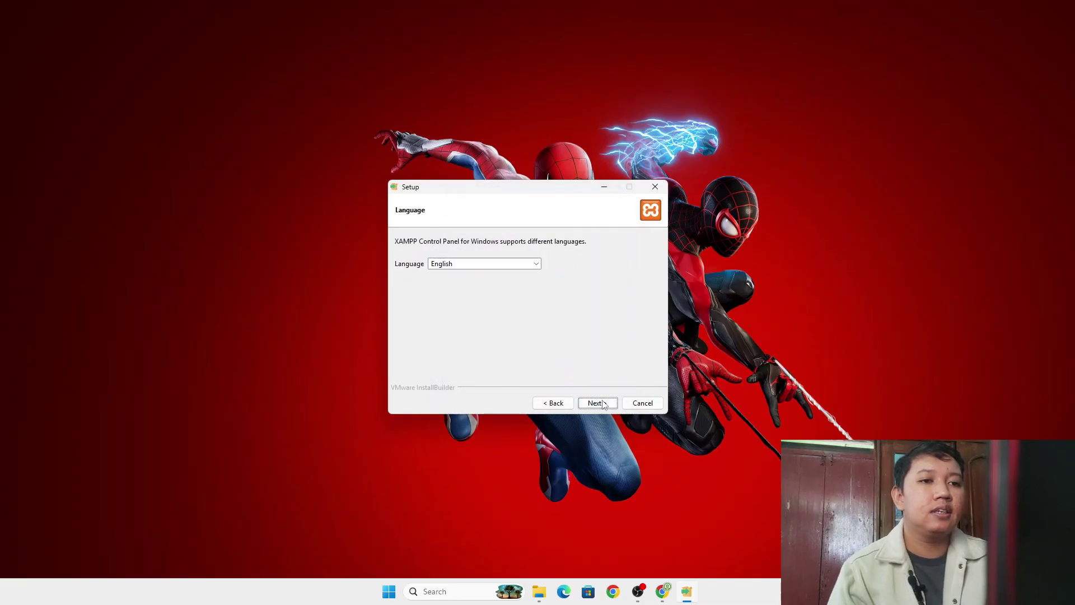
{"action": "left_click", "coordinate": [532, 264]}
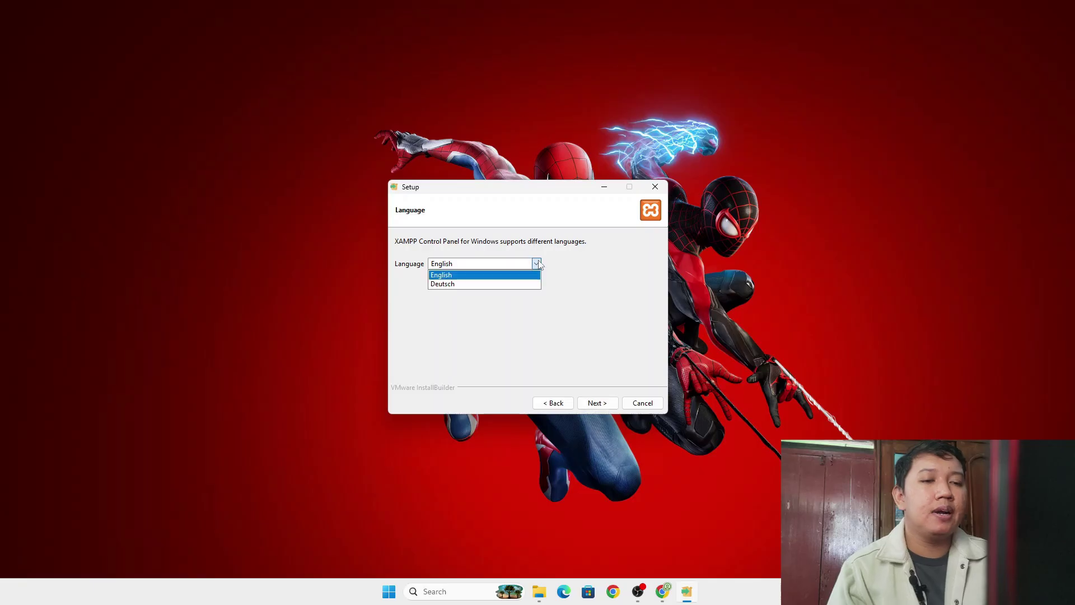
{"action": "left_click", "coordinate": [466, 274]}
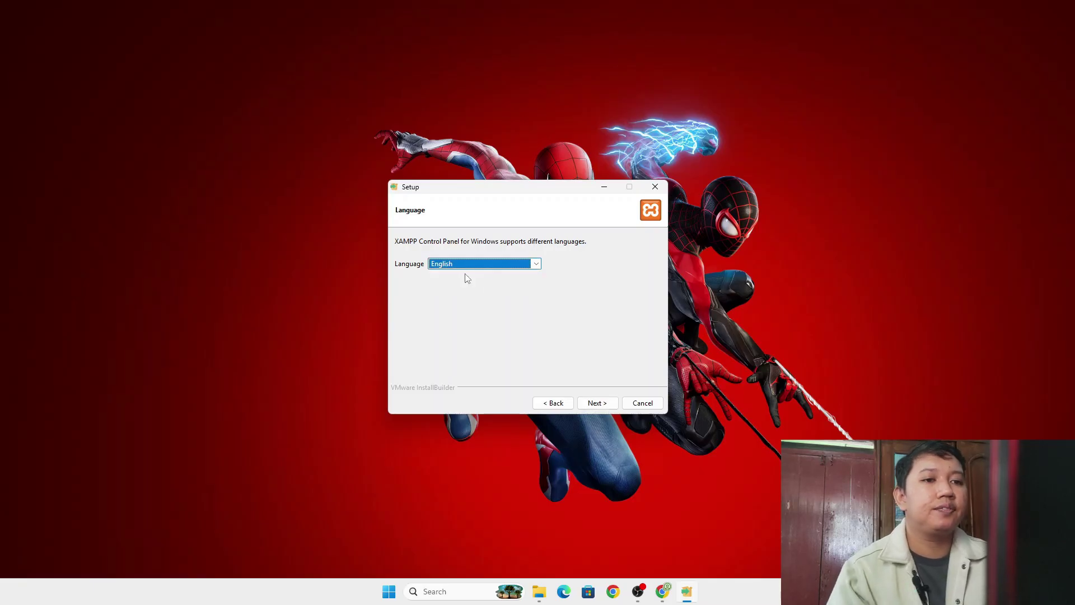
{"action": "left_click", "coordinate": [598, 402]}
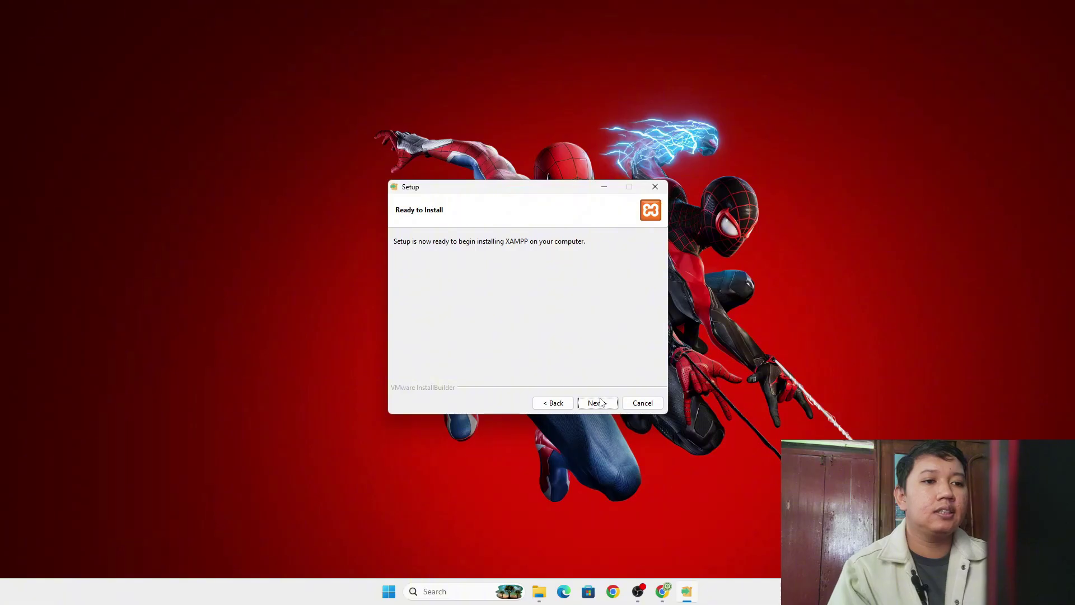
- Install XAMPP to D:\xampp and finish without launching the Control Panel
{"action": "left_click", "coordinate": [596, 403]}
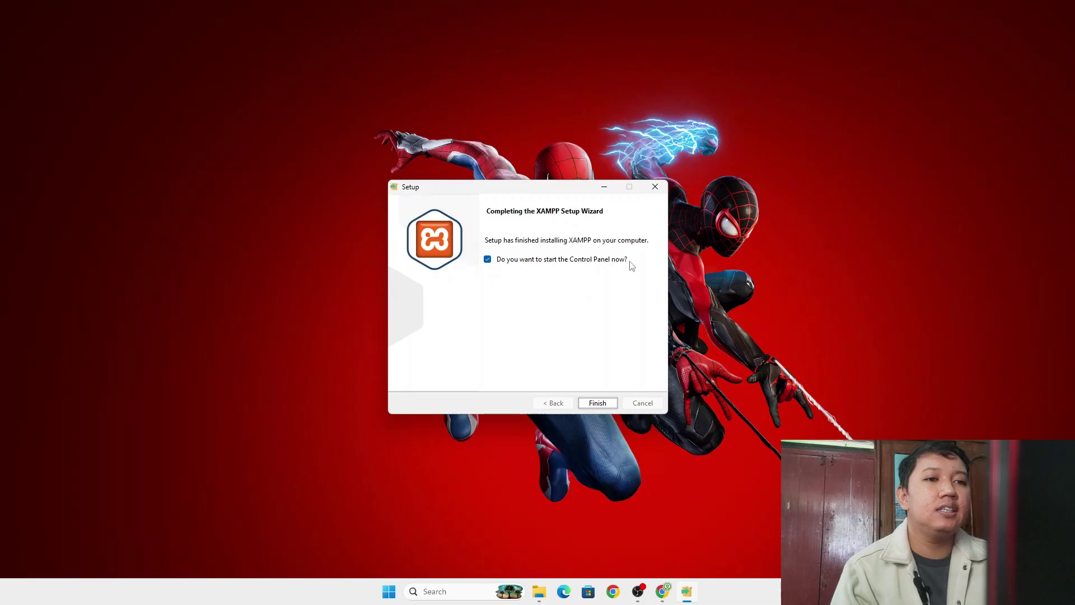
{"action": "left_click", "coordinate": [487, 260]}
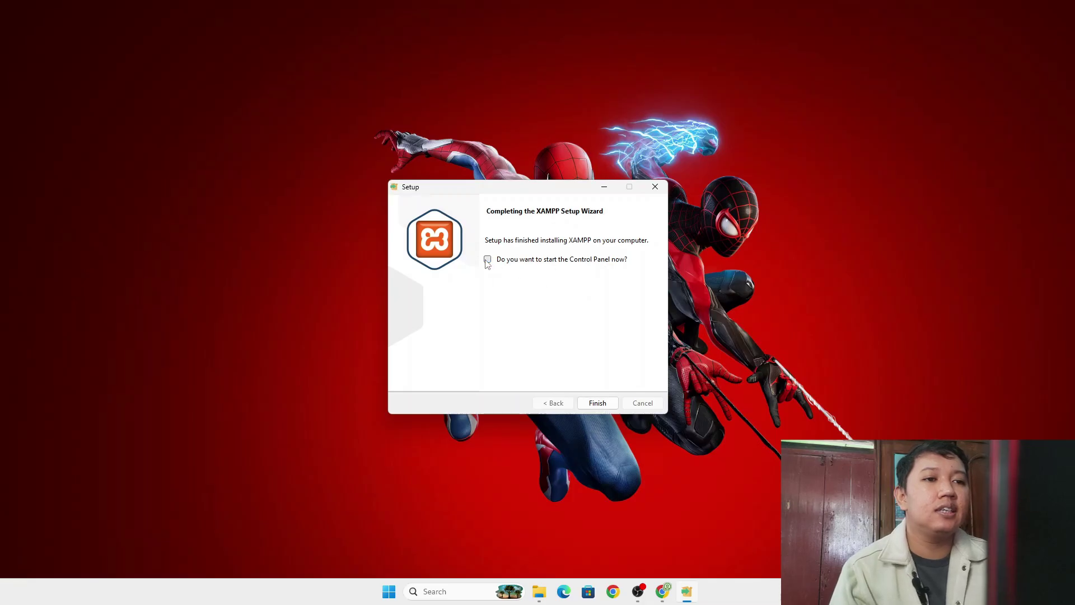
{"action": "left_click", "coordinate": [600, 403]}
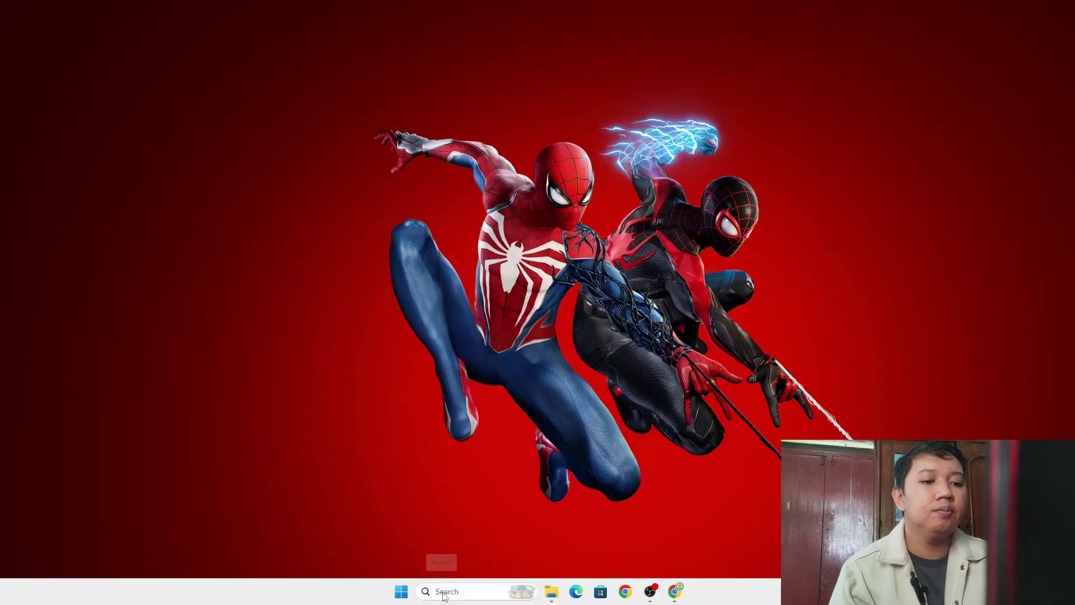
- Find XAMPP Control Panel via Windows search for 'xa' and launch it
{"action": "left_click", "coordinate": [460, 592]}
{"action": "mouse_move", "coordinate": [560, 599]}
{"action": "type", "text": "xa"}
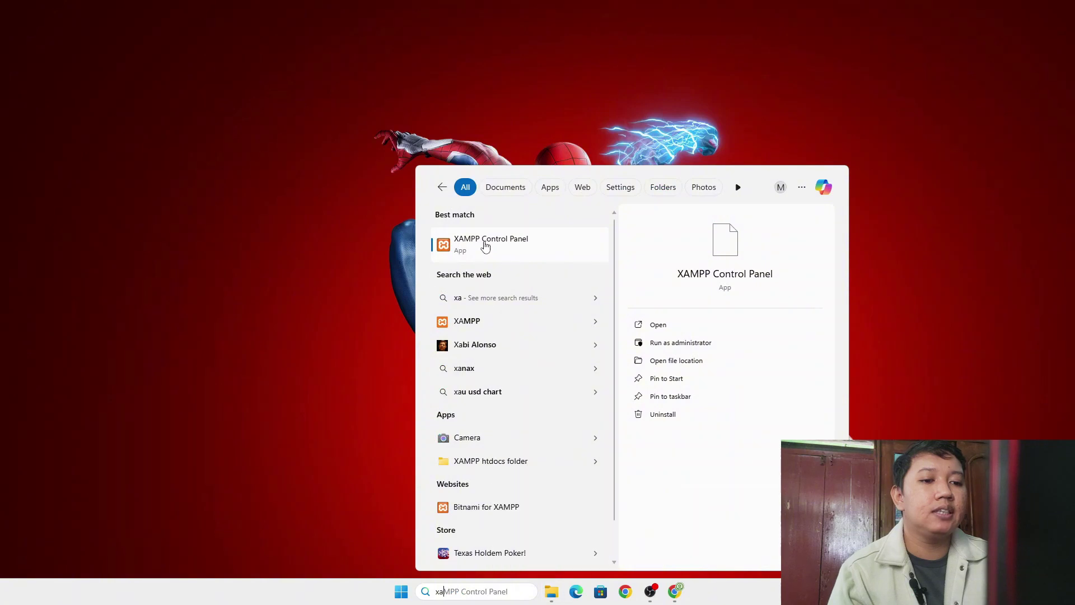
{"action": "right_click", "coordinate": [485, 244]}
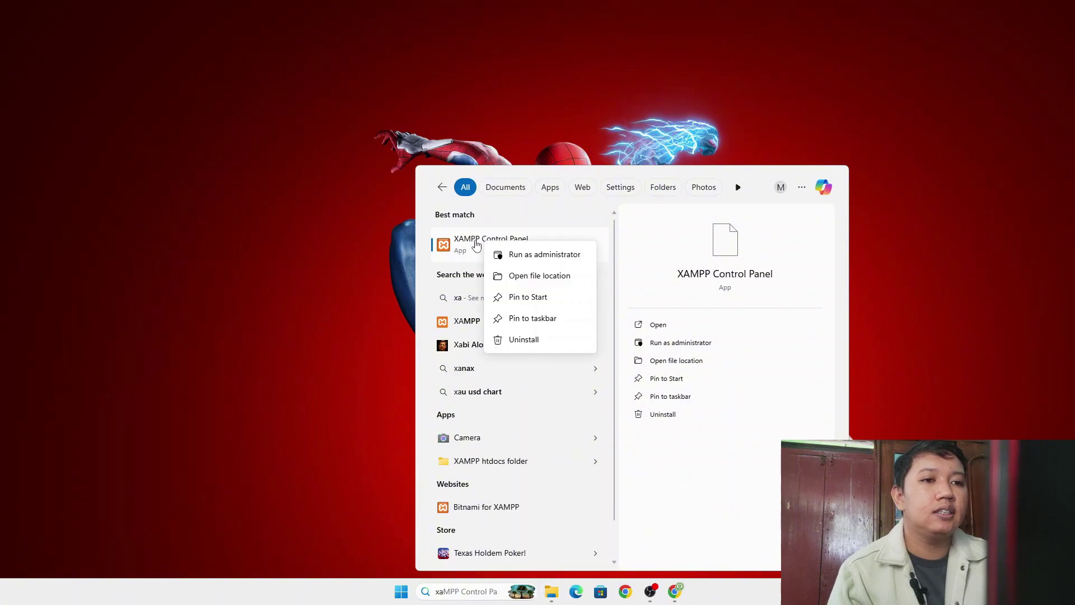
{"action": "left_click", "coordinate": [454, 249]}
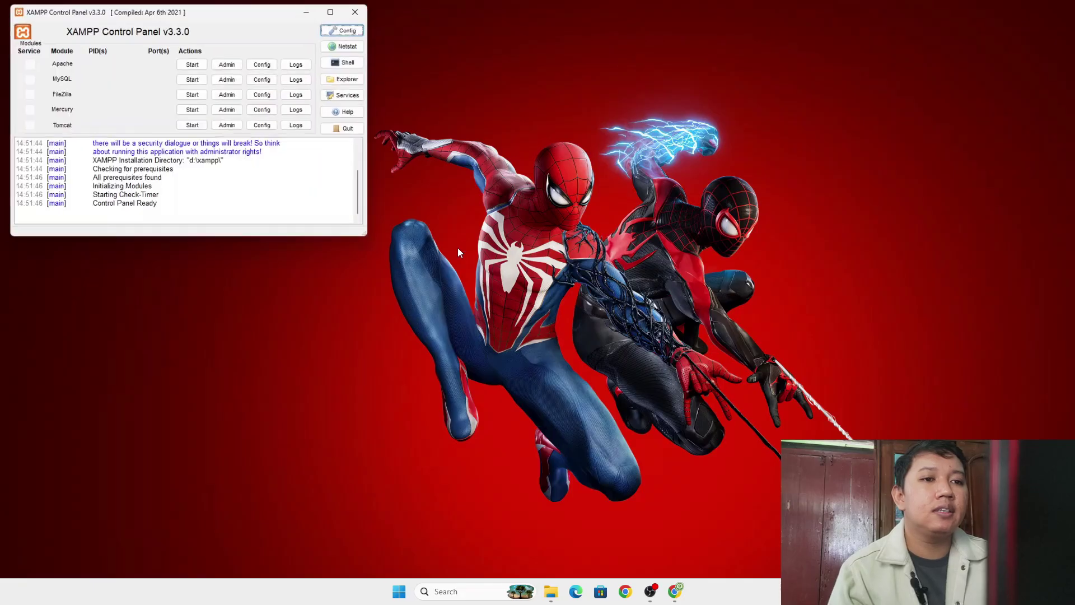
- Start Apache and MySQL, then minimize the Control Panel
{"action": "left_click", "coordinate": [193, 62]}
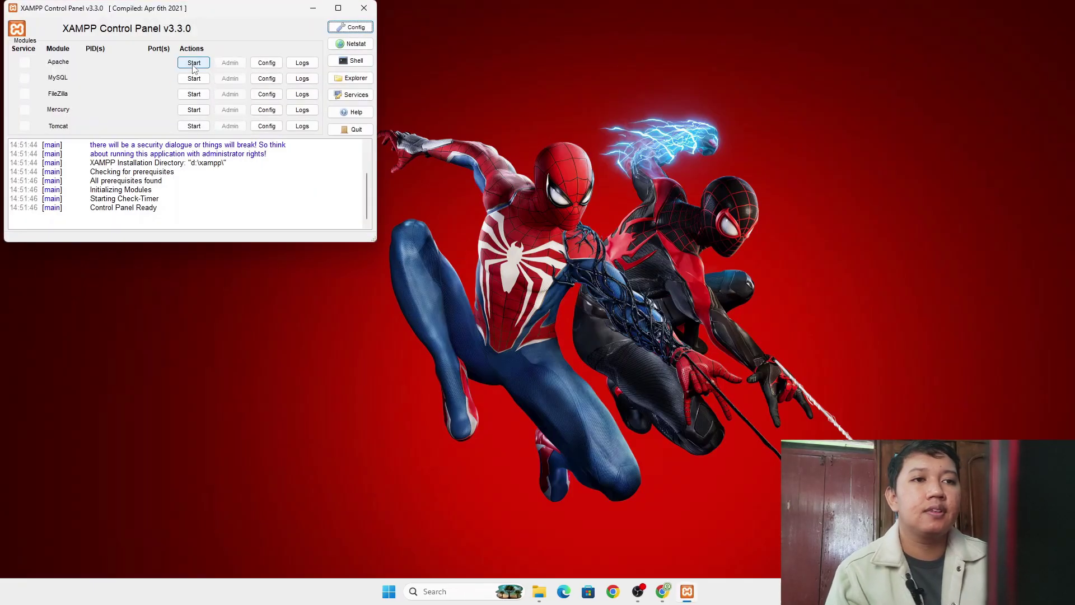
{"action": "left_click", "coordinate": [194, 78]}
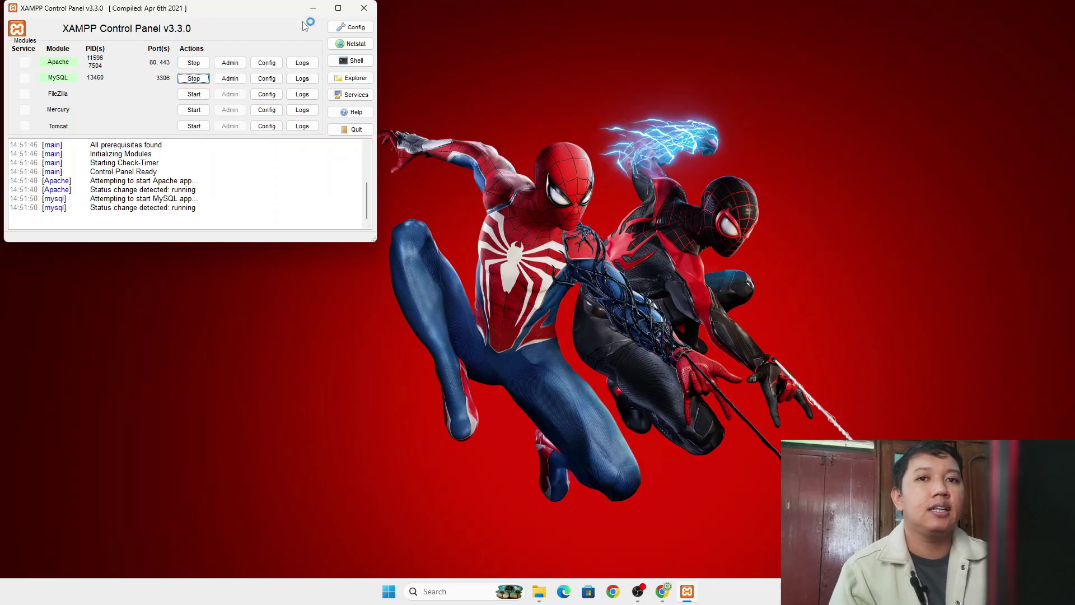
{"action": "left_click", "coordinate": [313, 8]}
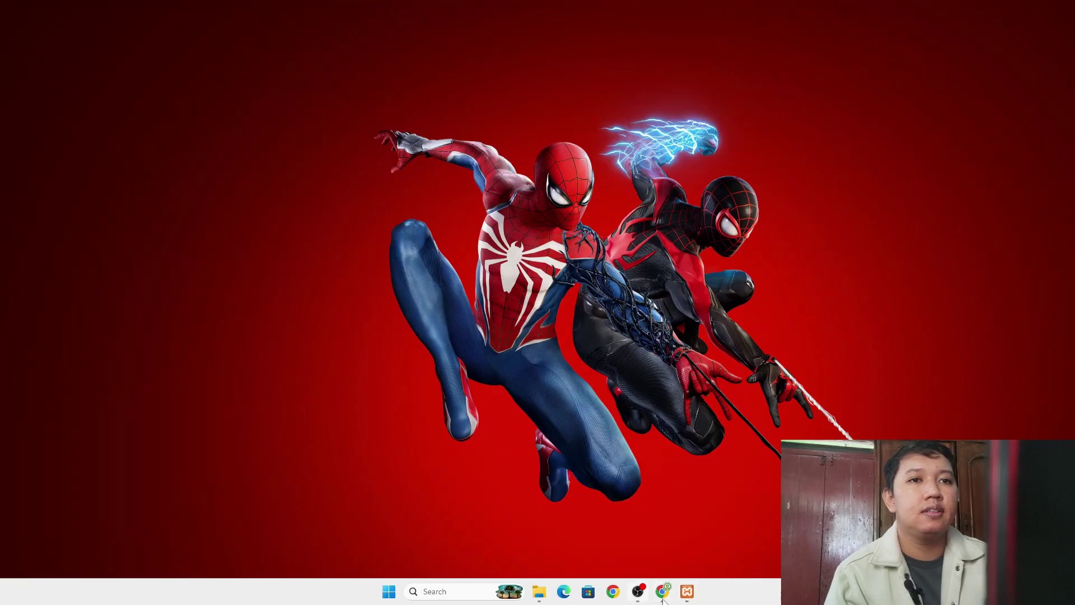
- Search 'wordpress download' in a new Chrome tab and open the WordPress.org Indonesia result
{"action": "left_click", "coordinate": [662, 591]}
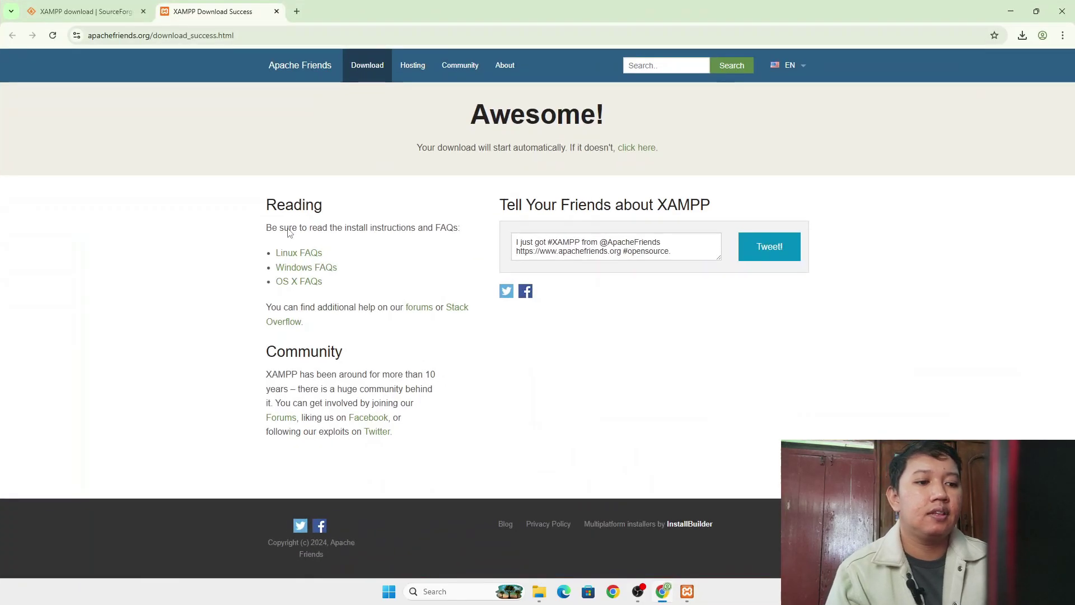
{"action": "left_click", "coordinate": [297, 11]}
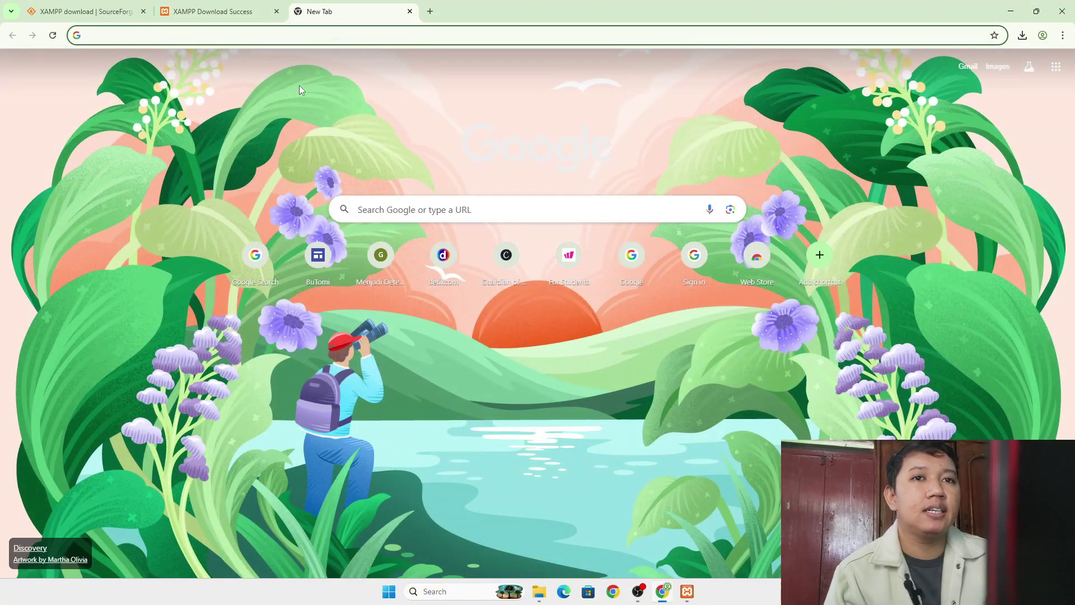
{"action": "type", "text": "word"}
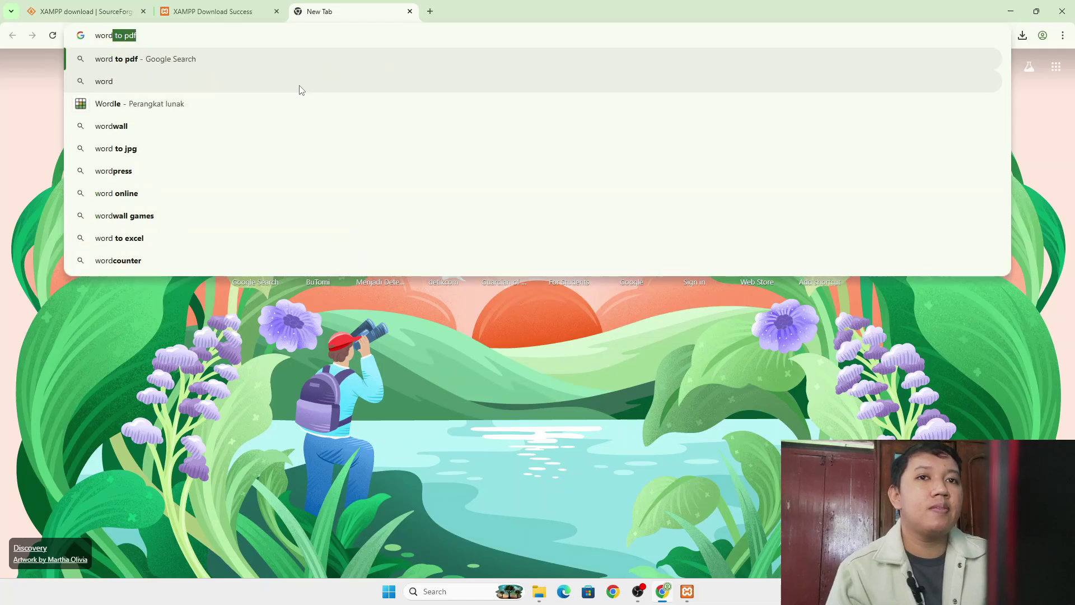
{"action": "type", "text": "pre"}
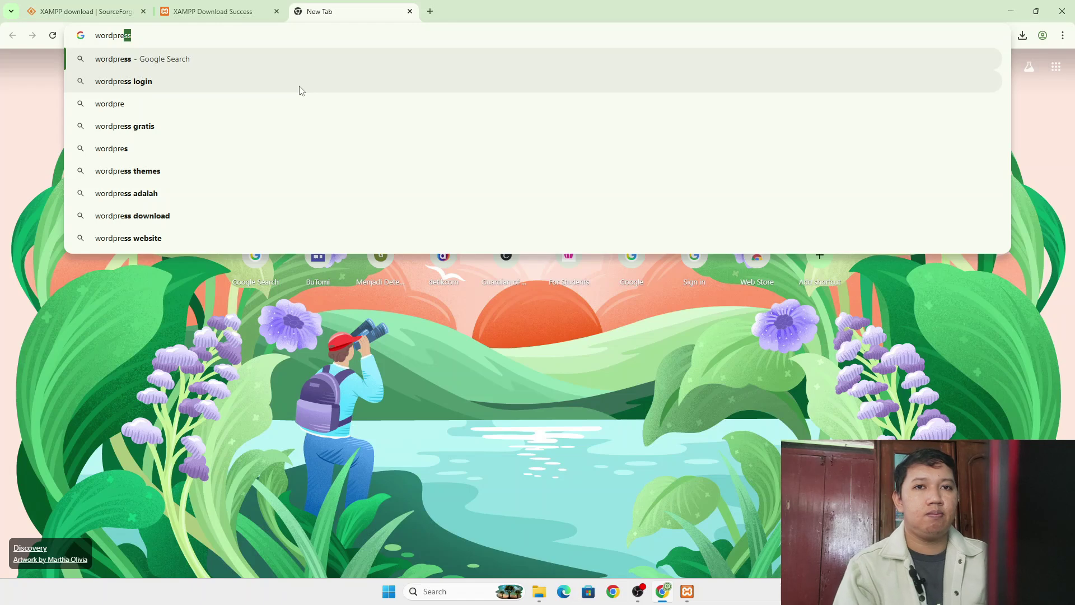
{"action": "type", "text": "ss"}
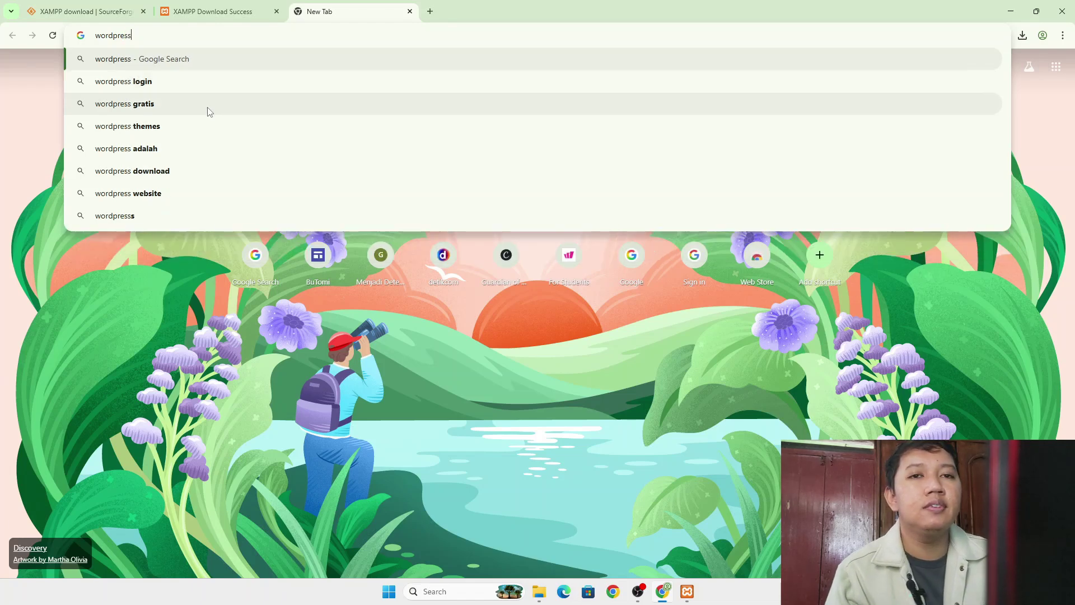
{"action": "left_click", "coordinate": [173, 171]}
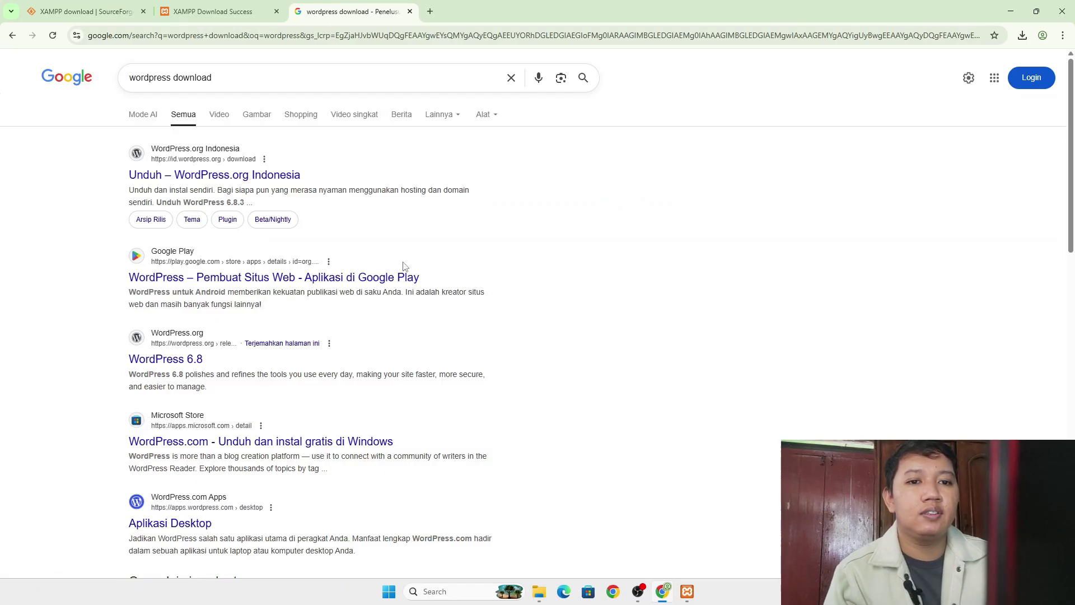
{"action": "left_click", "coordinate": [210, 175]}
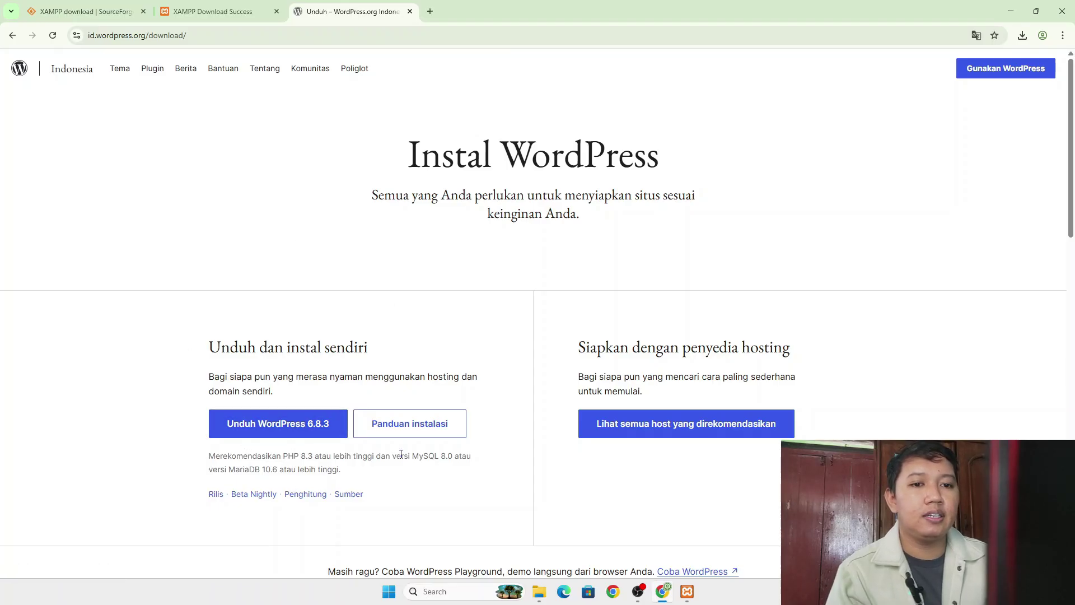
- Download the WordPress 6.8.3 zip and show it in the Downloads folder
{"action": "left_click", "coordinate": [275, 423]}
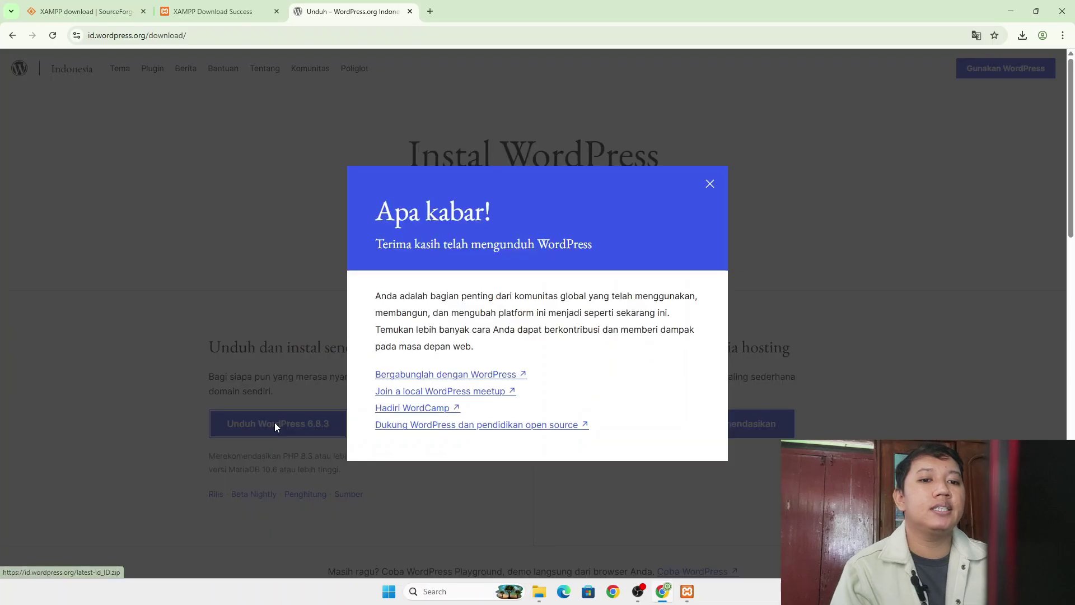
{"action": "left_click", "coordinate": [710, 184]}
{"action": "left_click", "coordinate": [1023, 35]}
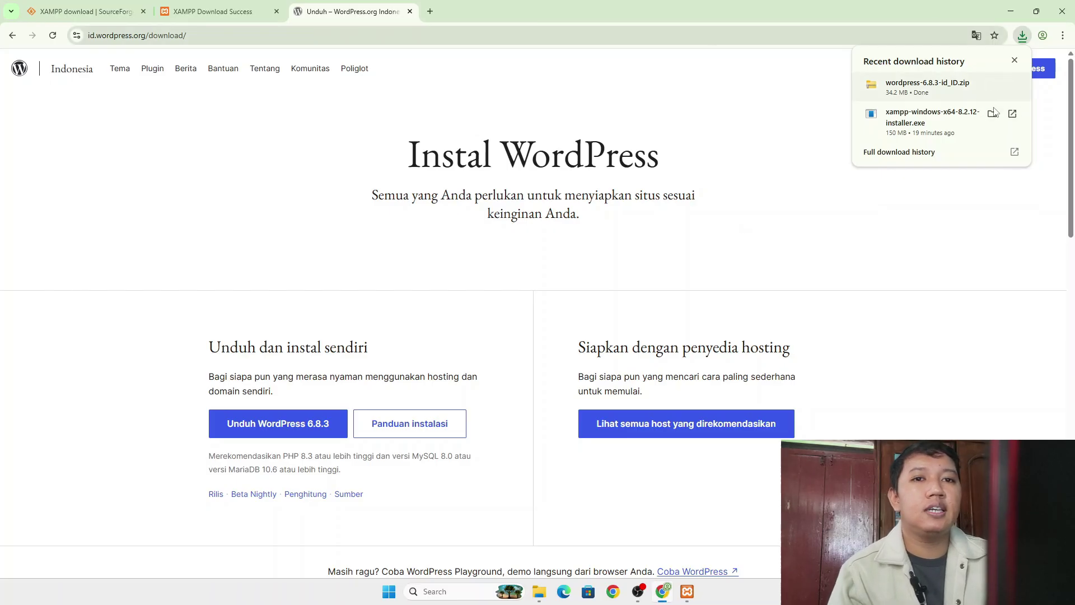
{"action": "left_click", "coordinate": [984, 85]}
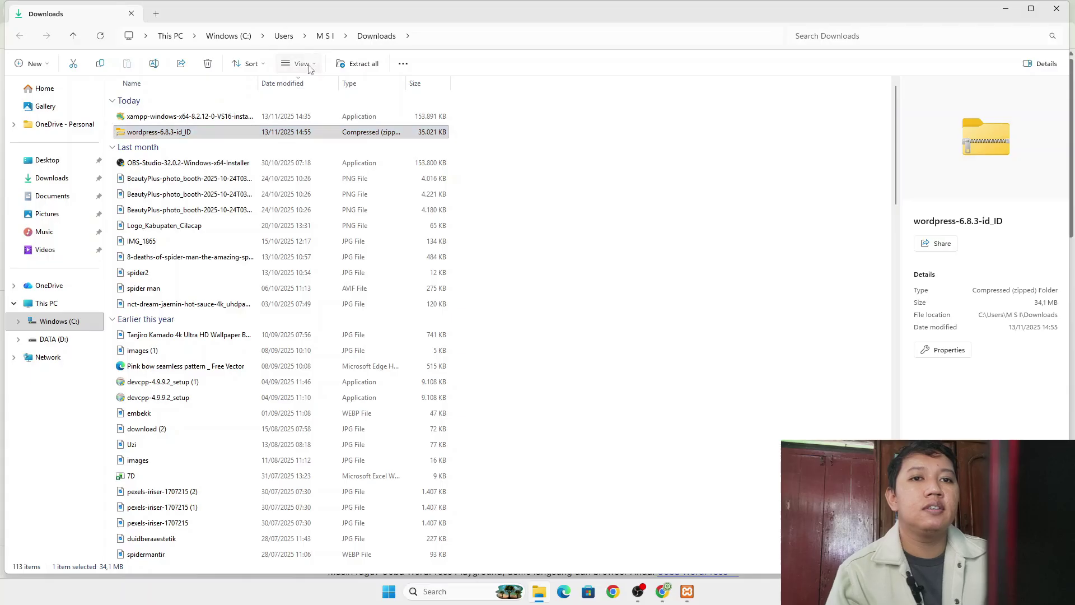
- Show files as Large icons and extract the WordPress zip to its own folder with WinRAR
{"action": "left_click", "coordinate": [305, 64]}
{"action": "left_click", "coordinate": [311, 109]}
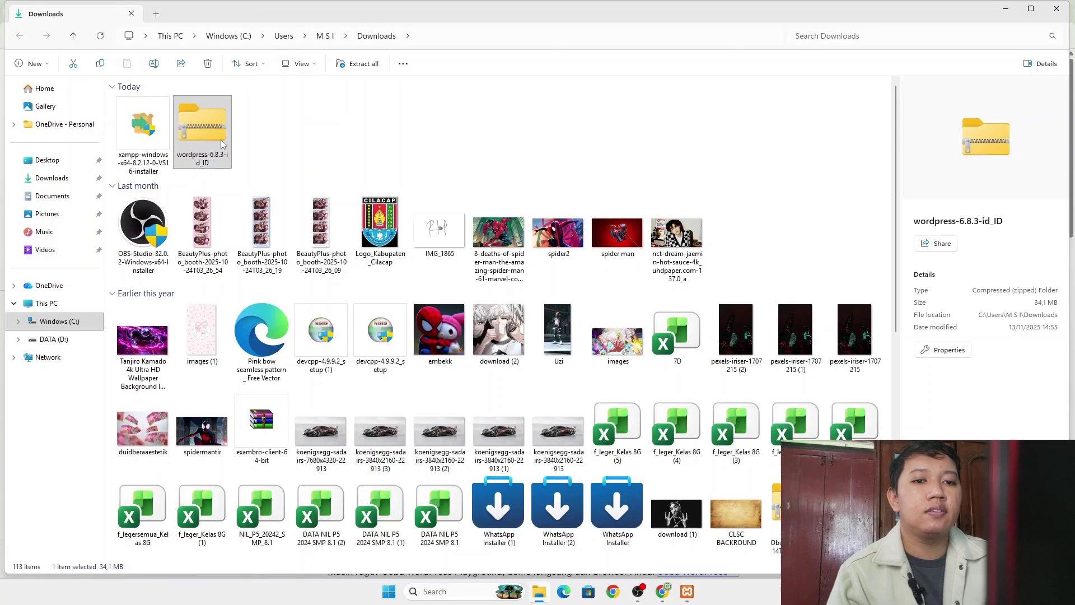
{"action": "right_click", "coordinate": [202, 116]}
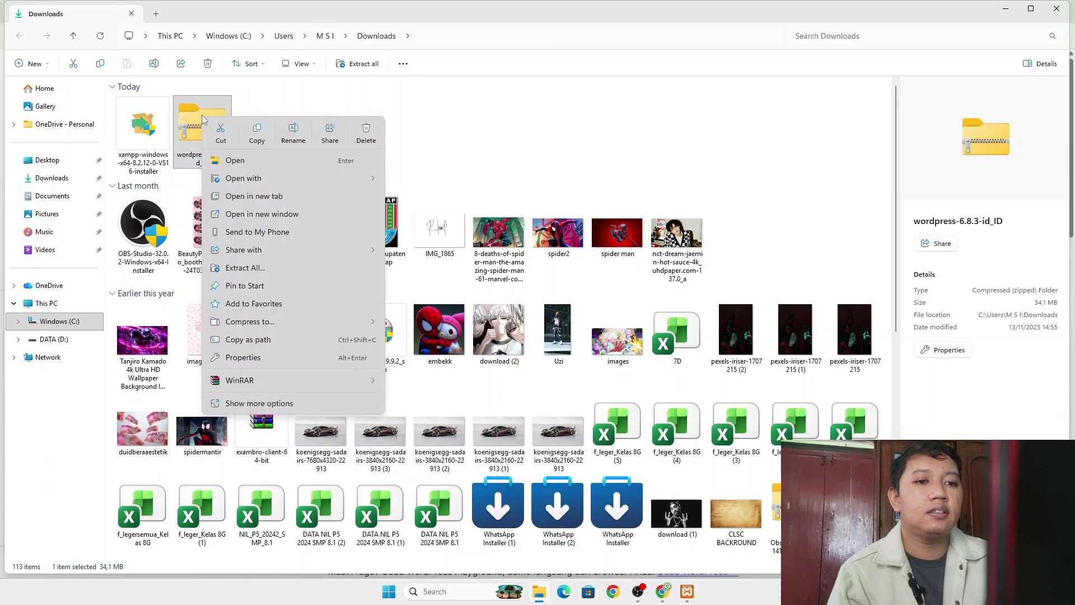
{"action": "mouse_move", "coordinate": [346, 380]}
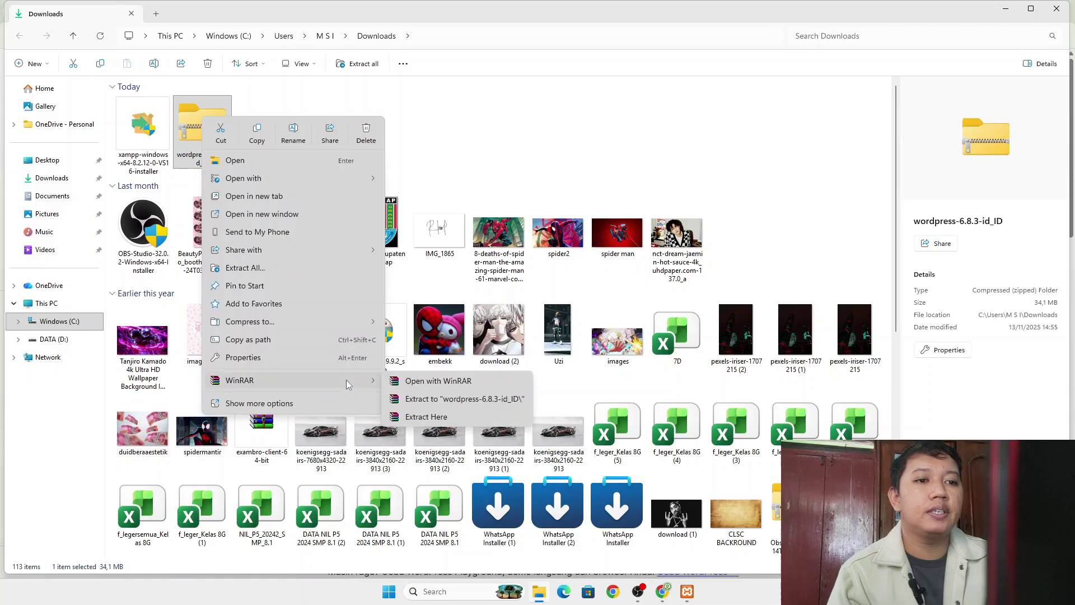
{"action": "left_click", "coordinate": [491, 403]}
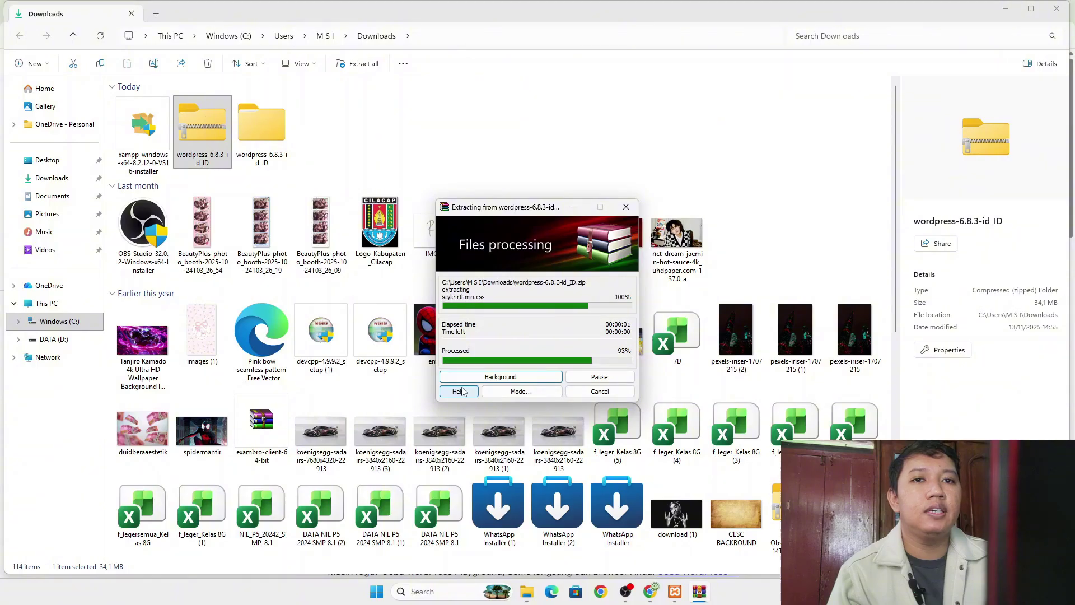
- Open wordpress-6.8.3-id_ID and start renaming its wordpress subfolder to 'perpus'
{"action": "left_click", "coordinate": [266, 135]}
{"action": "double_click", "coordinate": [267, 136]}
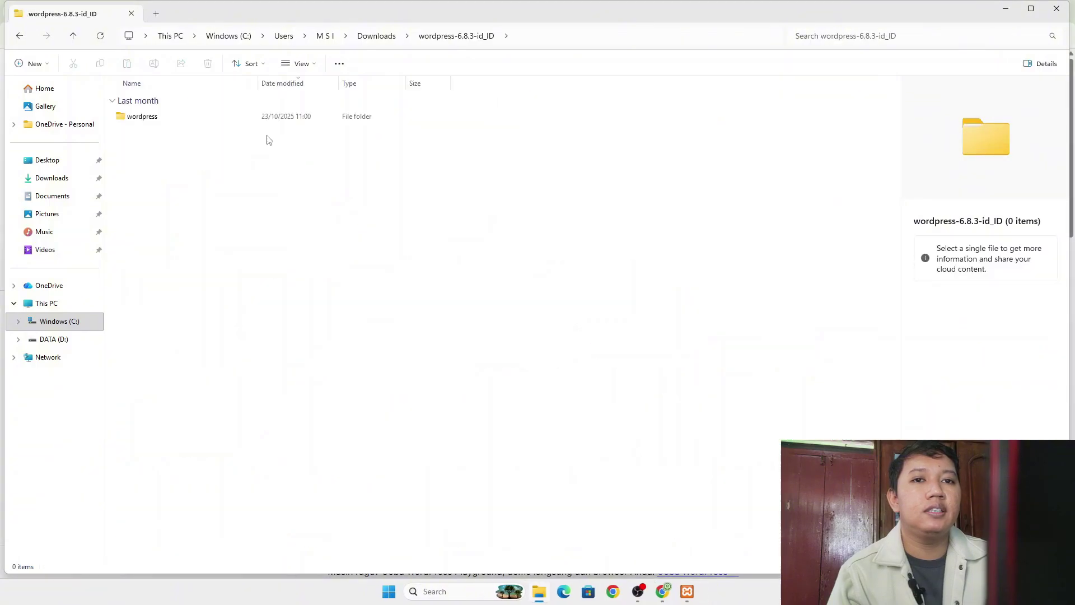
{"action": "left_click", "coordinate": [162, 121]}
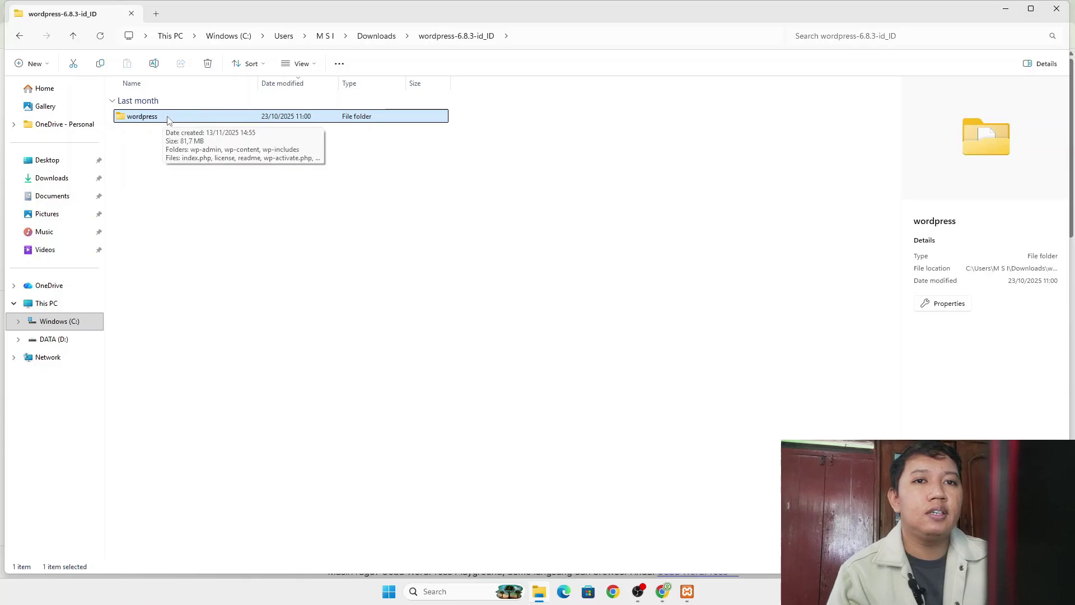
{"action": "left_click", "coordinate": [167, 118]}
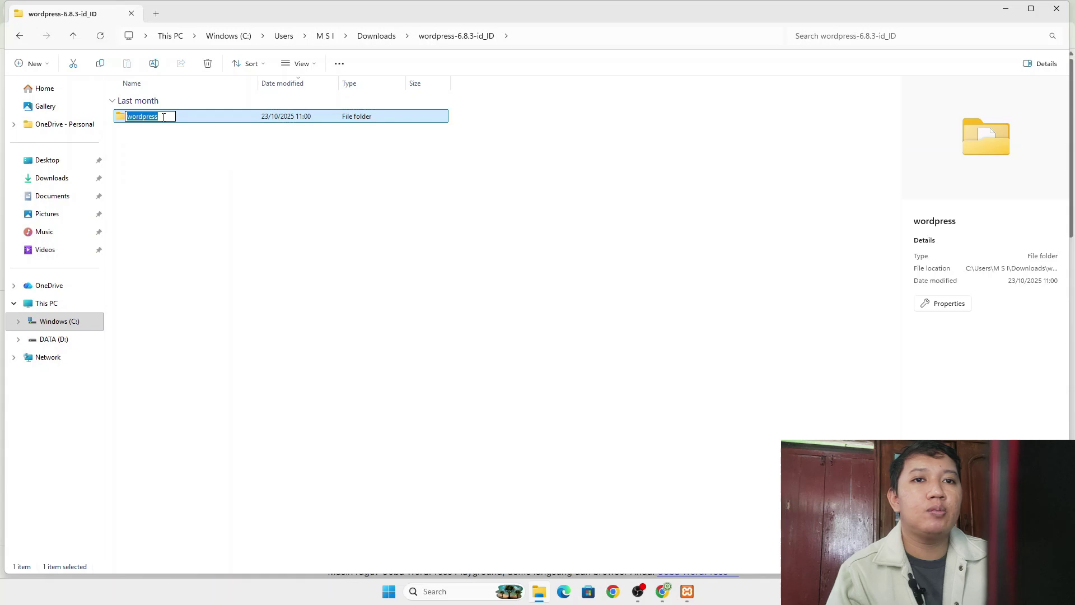
{"action": "type", "text": "per"}
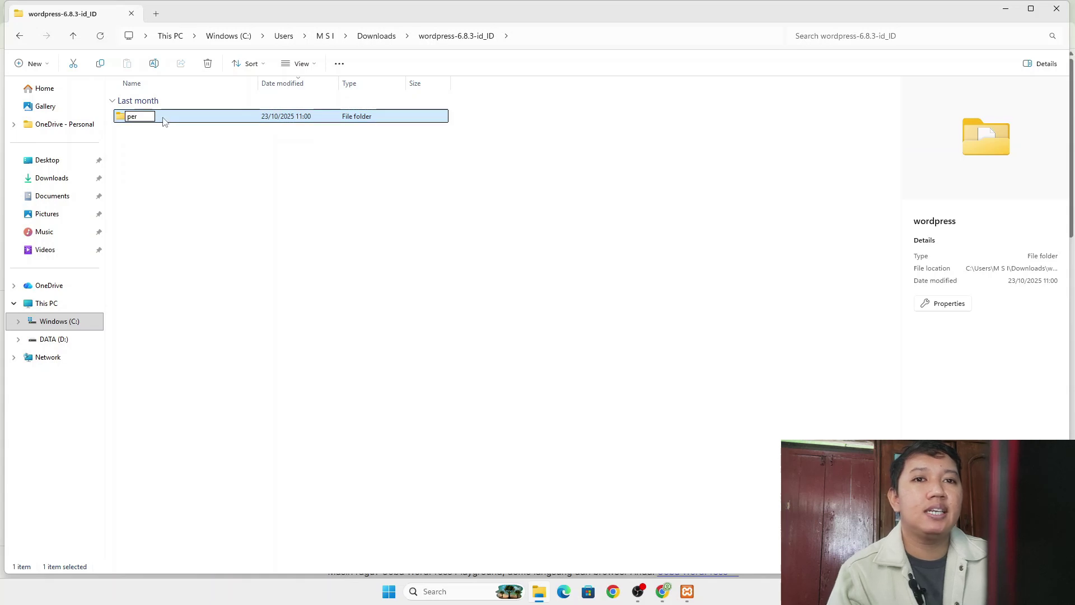
{"action": "type", "text": "pus"}
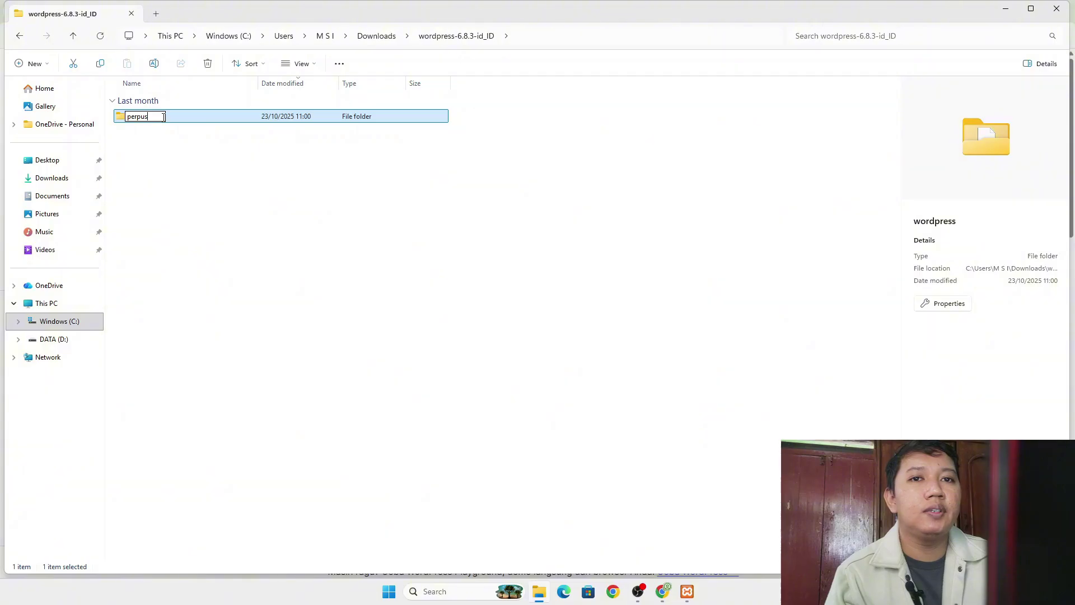
- Confirm the name perpus and move the folder into D:\xampp\htdocs
{"action": "key", "text": "Return"}
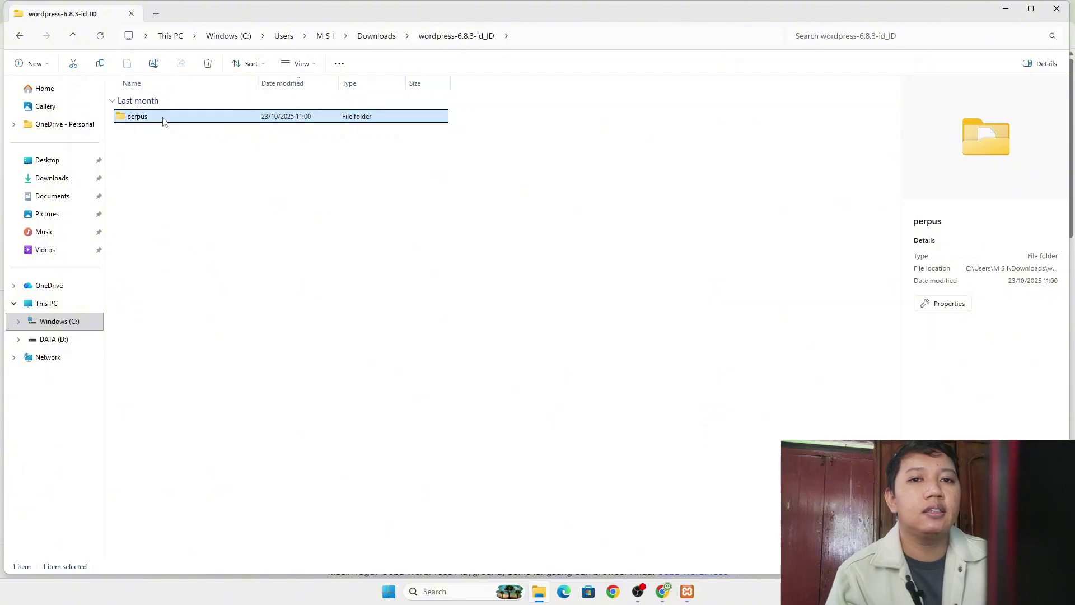
{"action": "left_click", "coordinate": [73, 63]}
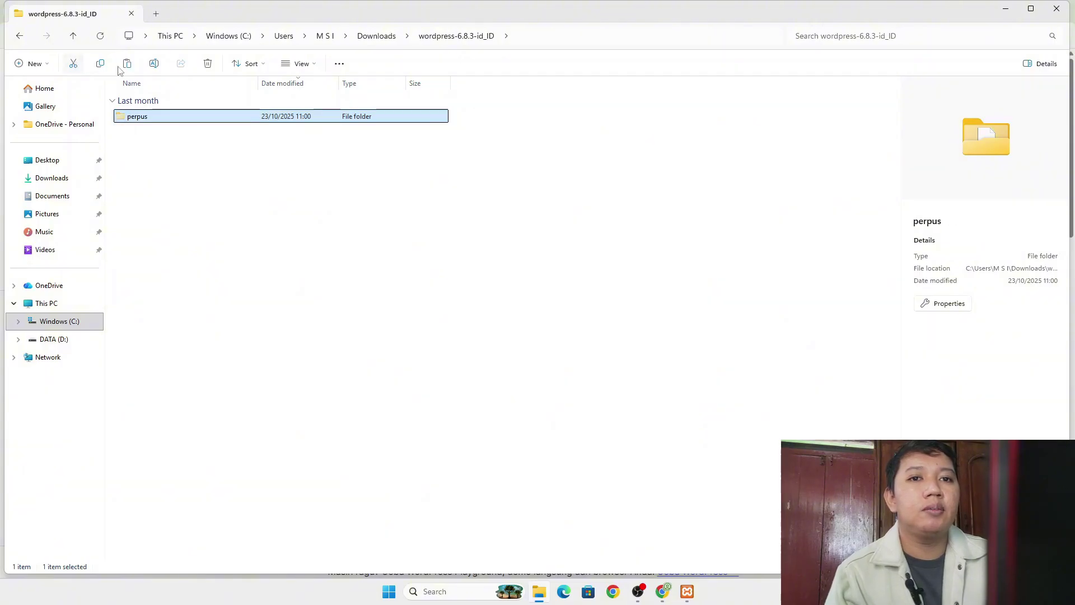
{"action": "left_click", "coordinate": [66, 340]}
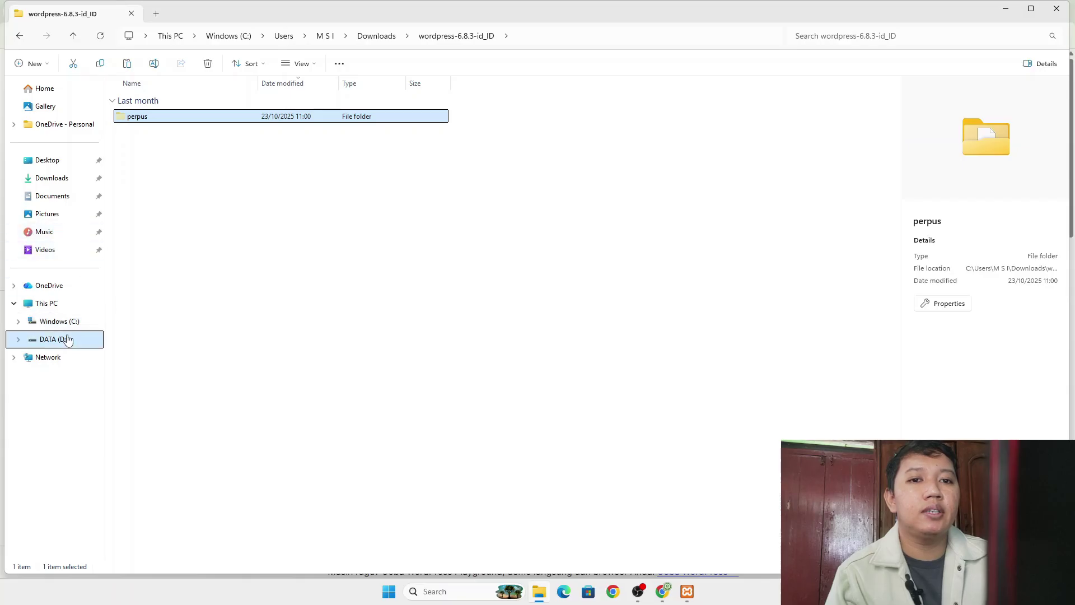
{"action": "double_click", "coordinate": [159, 138]}
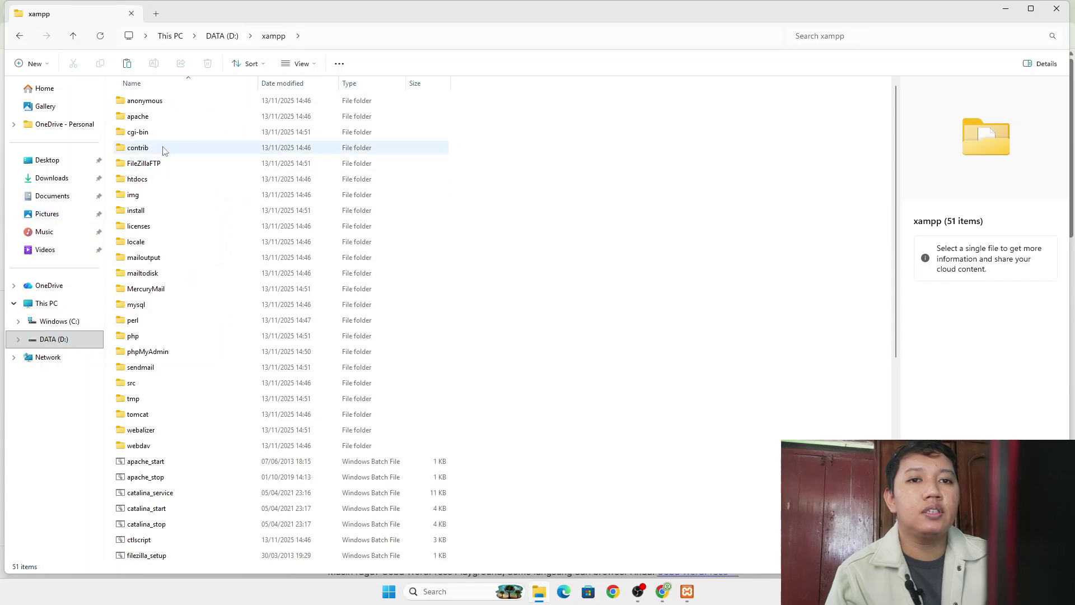
{"action": "double_click", "coordinate": [171, 179]}
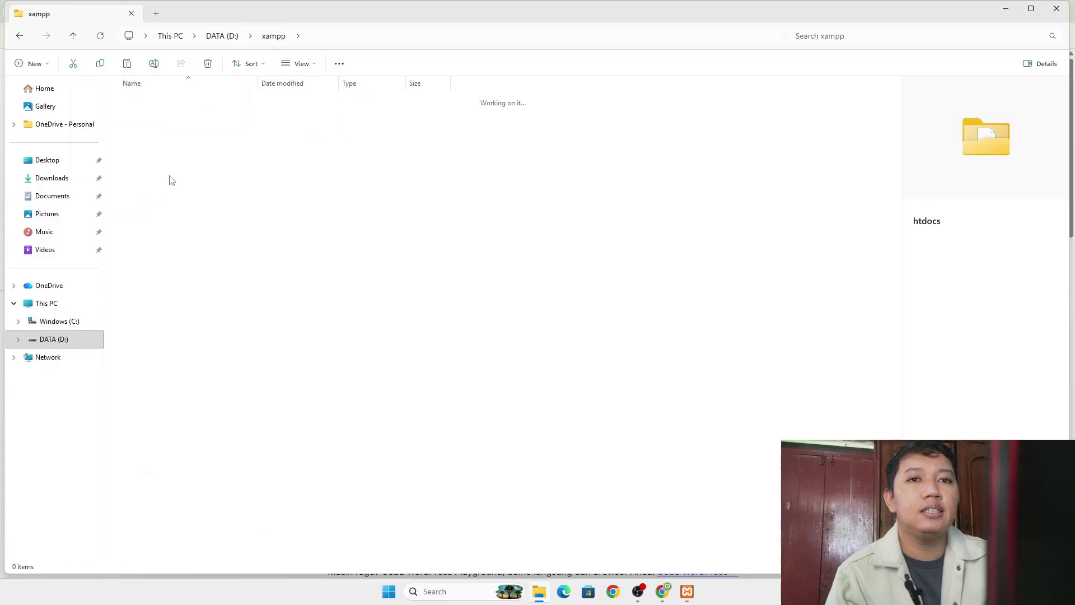
{"action": "left_click", "coordinate": [128, 63]}
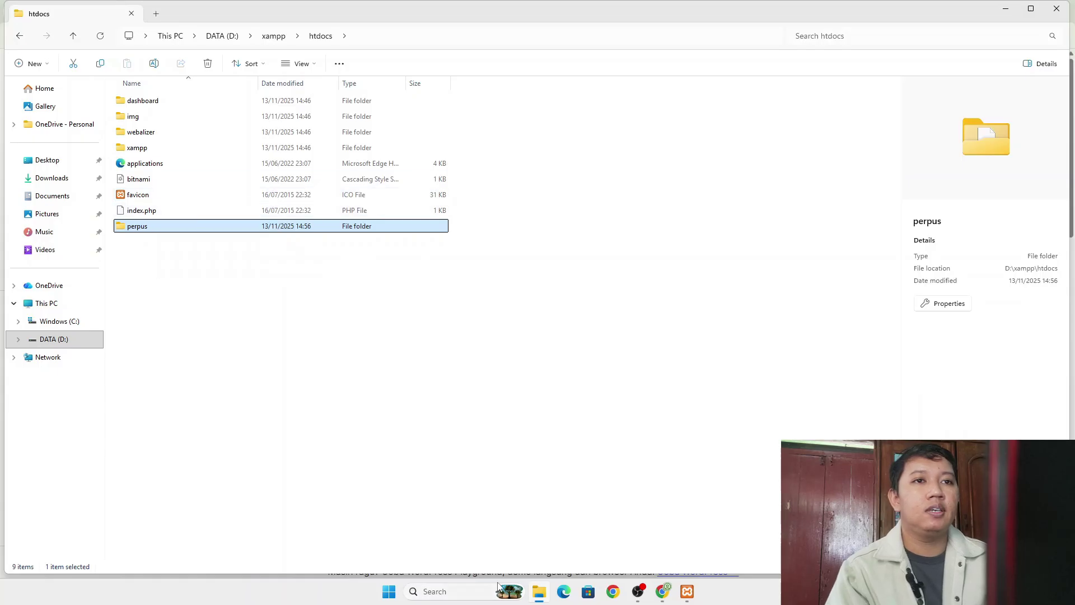
{"action": "left_click", "coordinate": [662, 591]}
- Load localhost/perpus in a new Chrome tab to reach the WordPress setup page
{"action": "key", "text": "ctrl+t"}
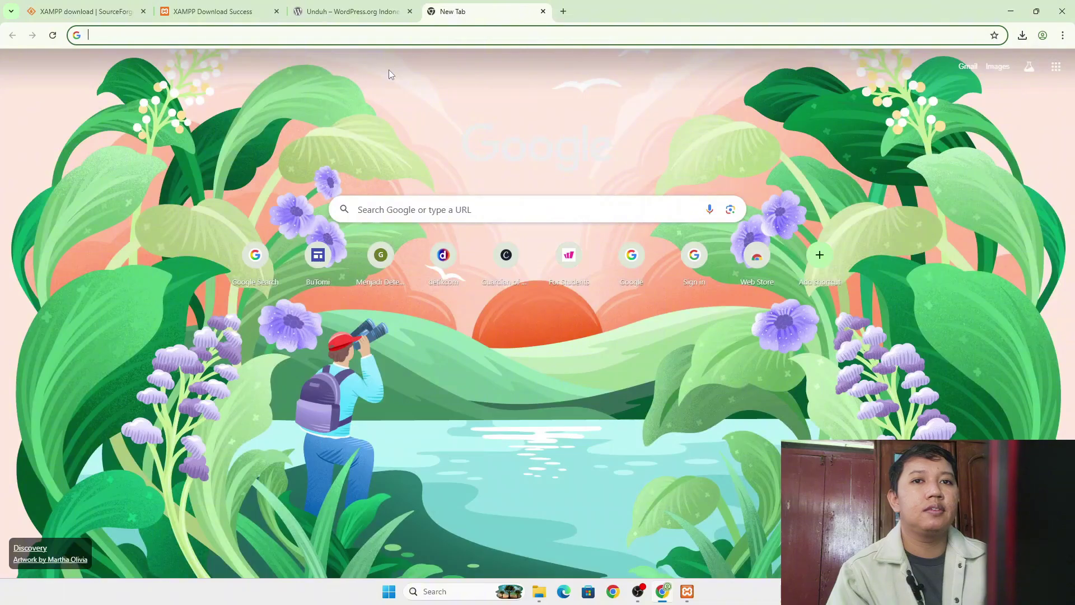
{"action": "type", "text": "lo"}
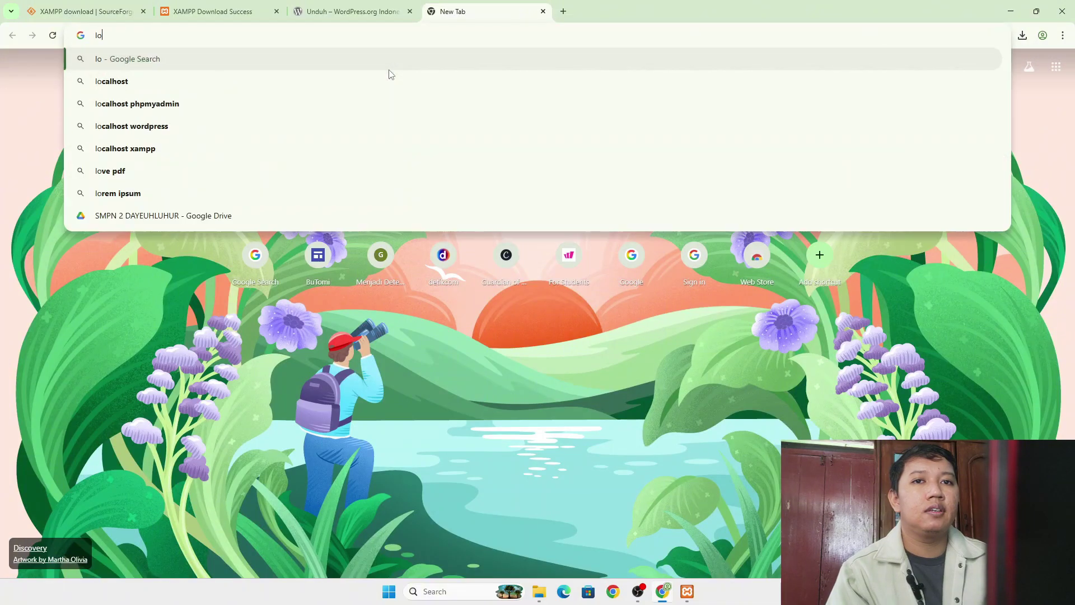
{"action": "type", "text": "calho"}
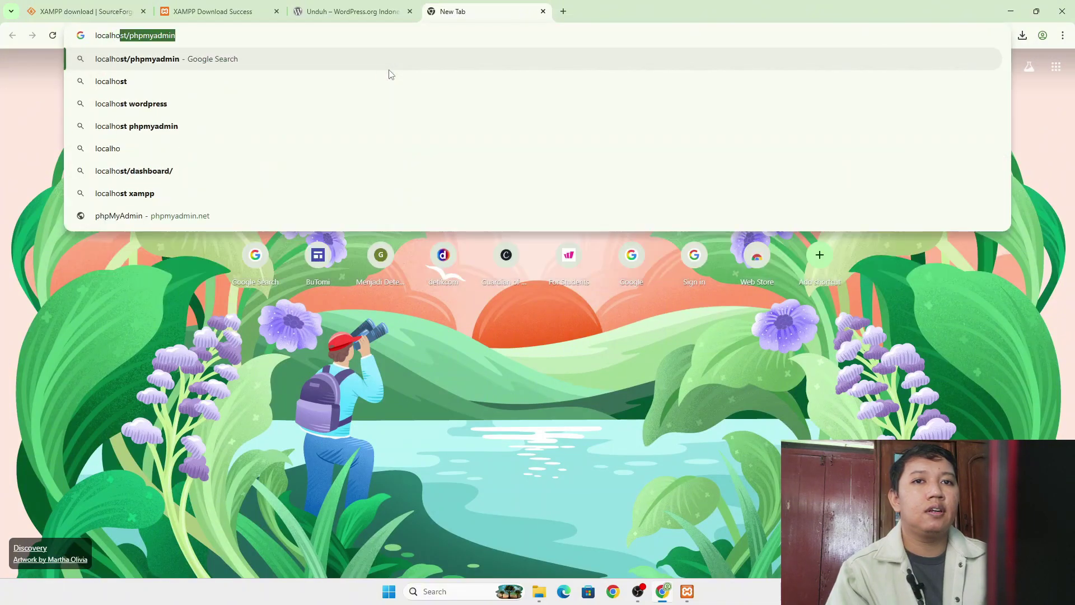
{"action": "type", "text": "st/"}
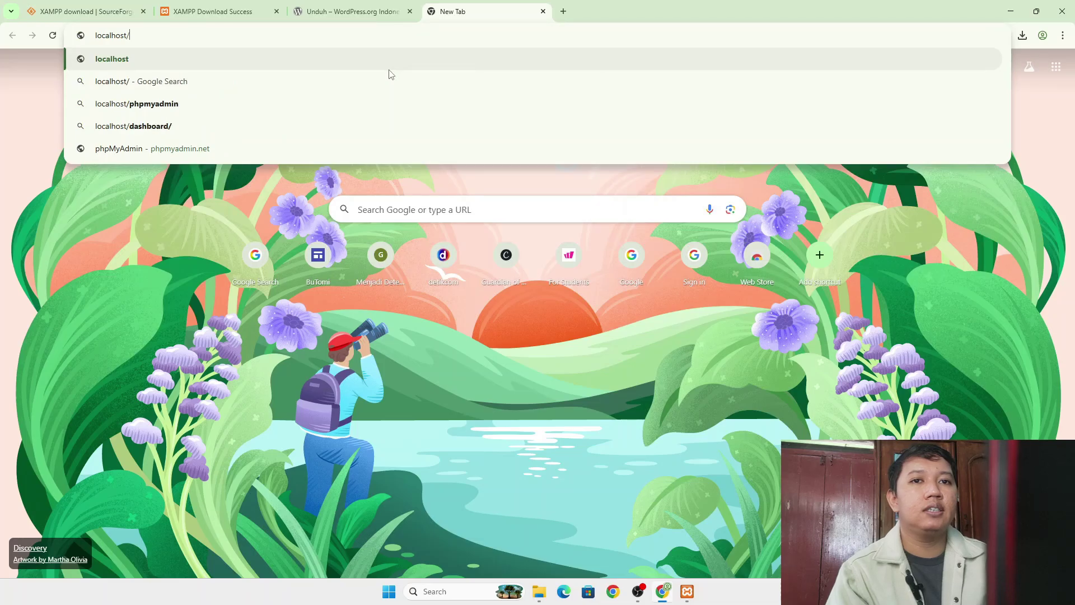
{"action": "type", "text": "perpus"}
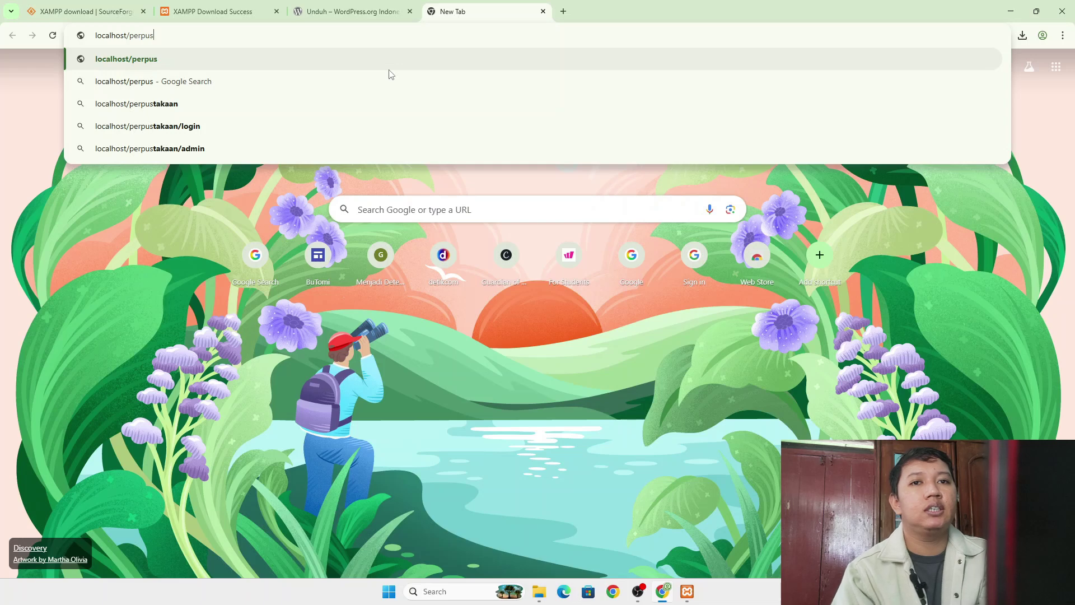
{"action": "key", "text": "Return"}
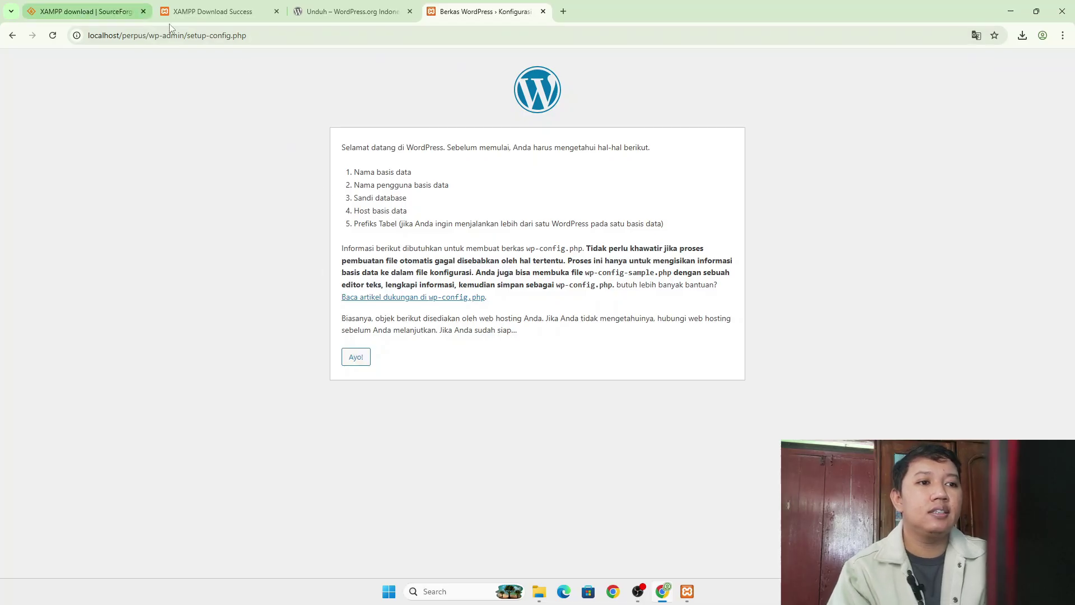
- Proceed to the database details form and try loading localhost/phpmyadmin in a new tab
{"action": "left_click", "coordinate": [358, 359]}
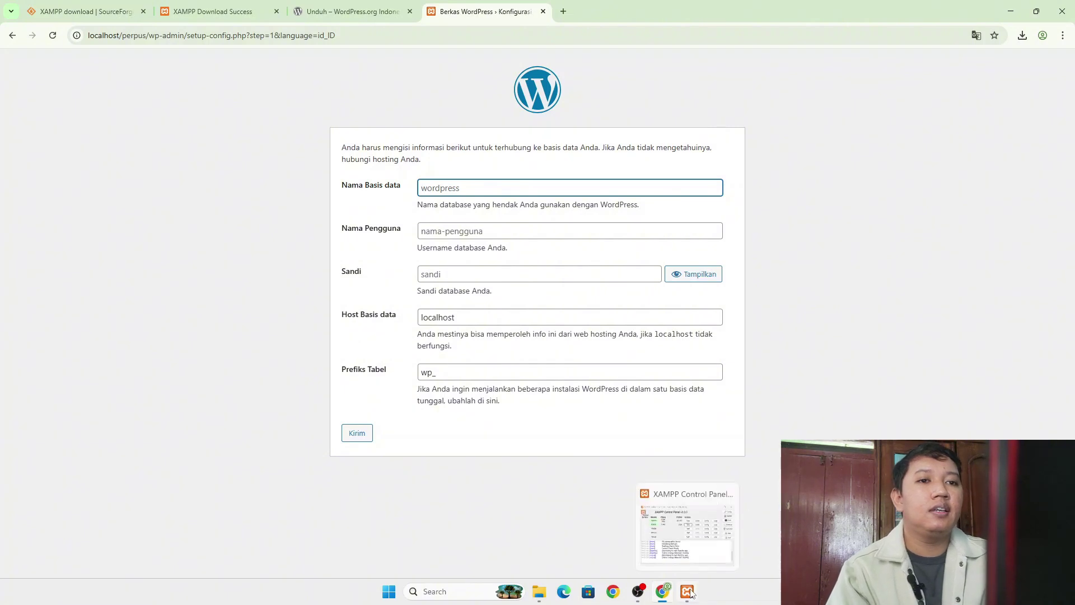
{"action": "left_click", "coordinate": [563, 11]}
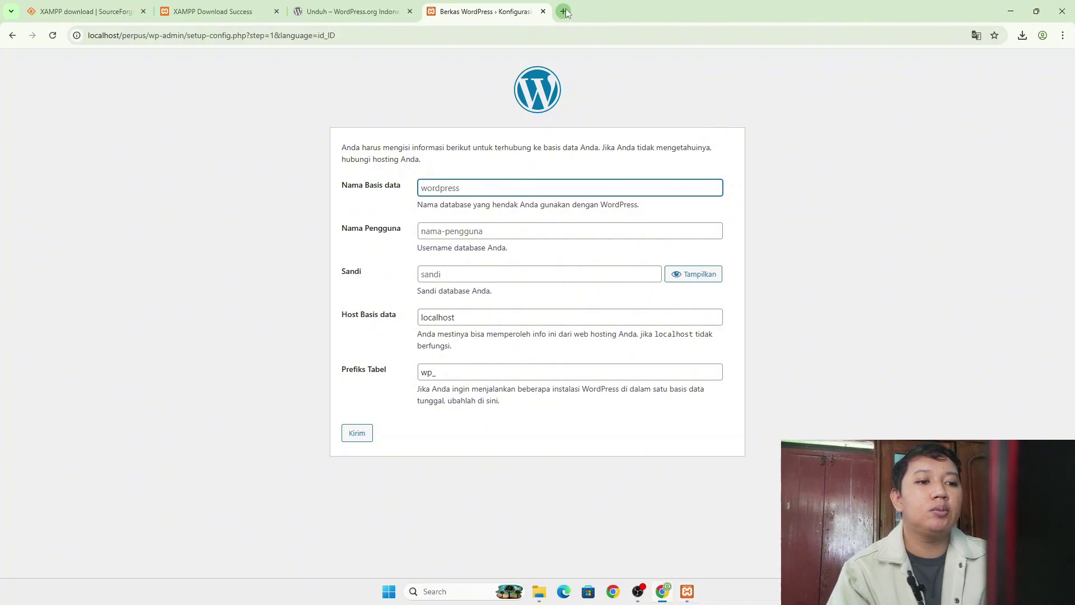
{"action": "type", "text": "localhost/perpus"}
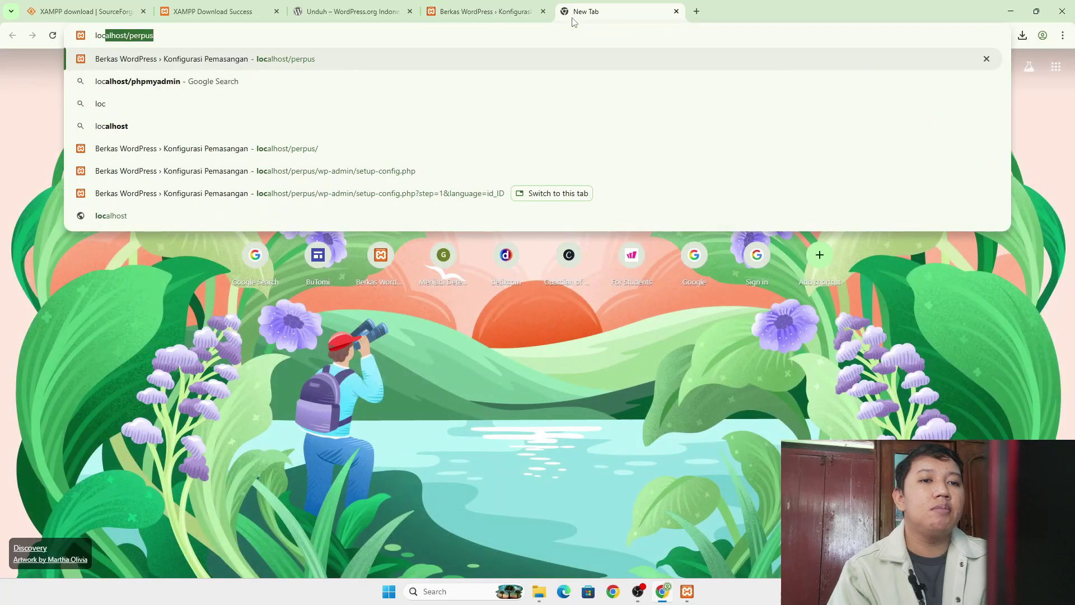
{"action": "key", "text": "Down"}
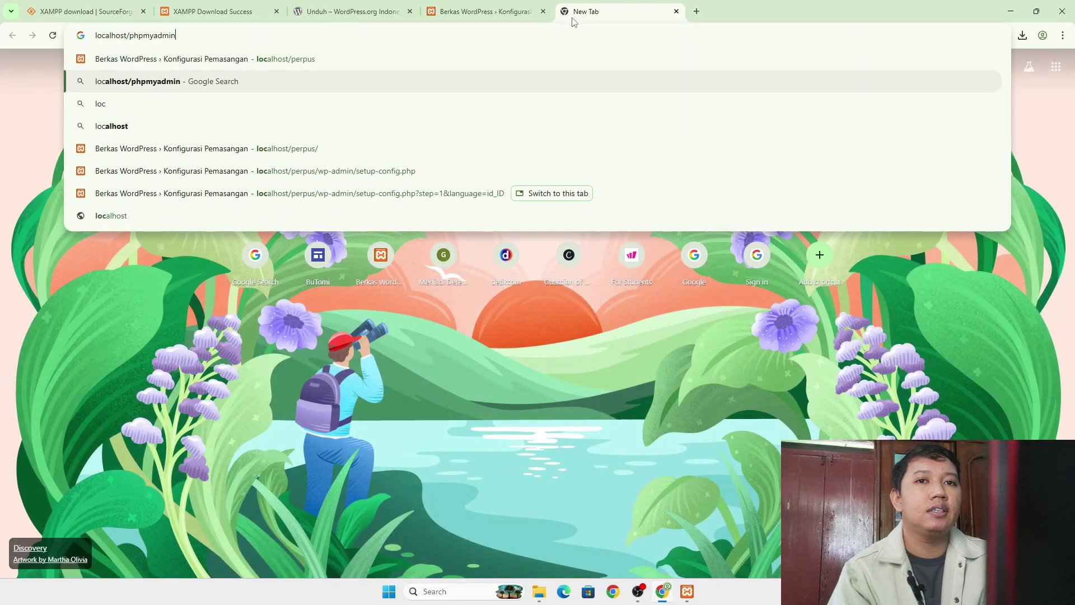
{"action": "key", "text": "Return"}
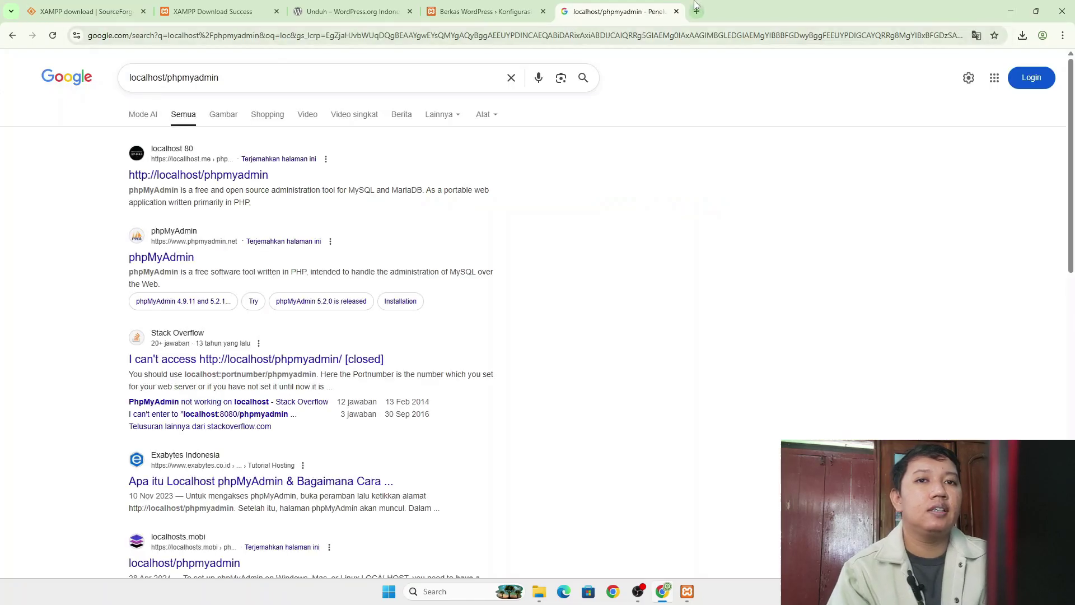
- Close that extra tab and bring the XAMPP Control Panel to the front
{"action": "left_click", "coordinate": [676, 11]}
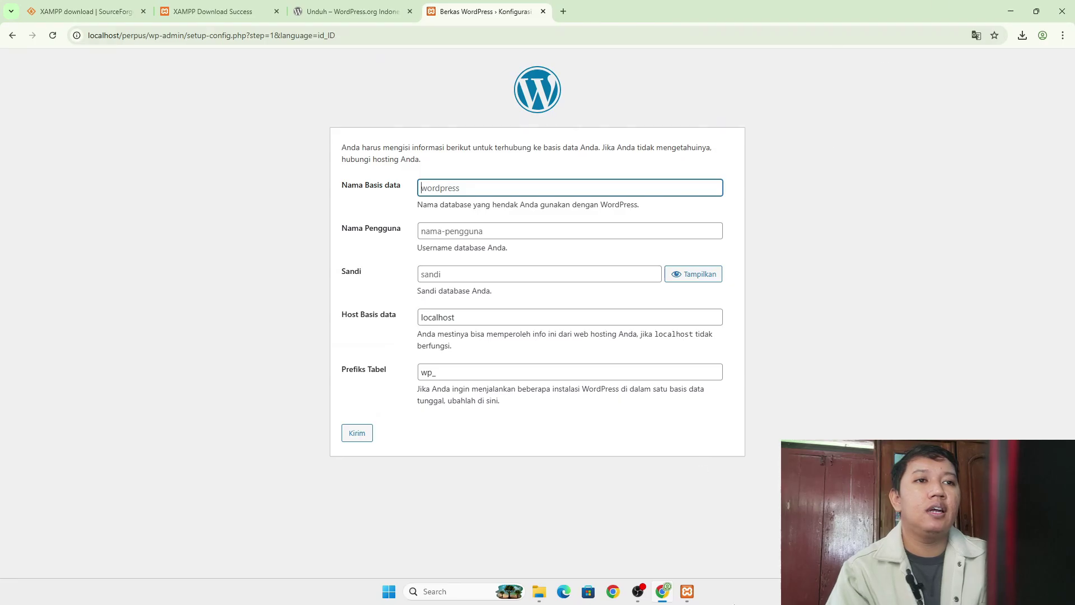
{"action": "mouse_move", "coordinate": [688, 600]}
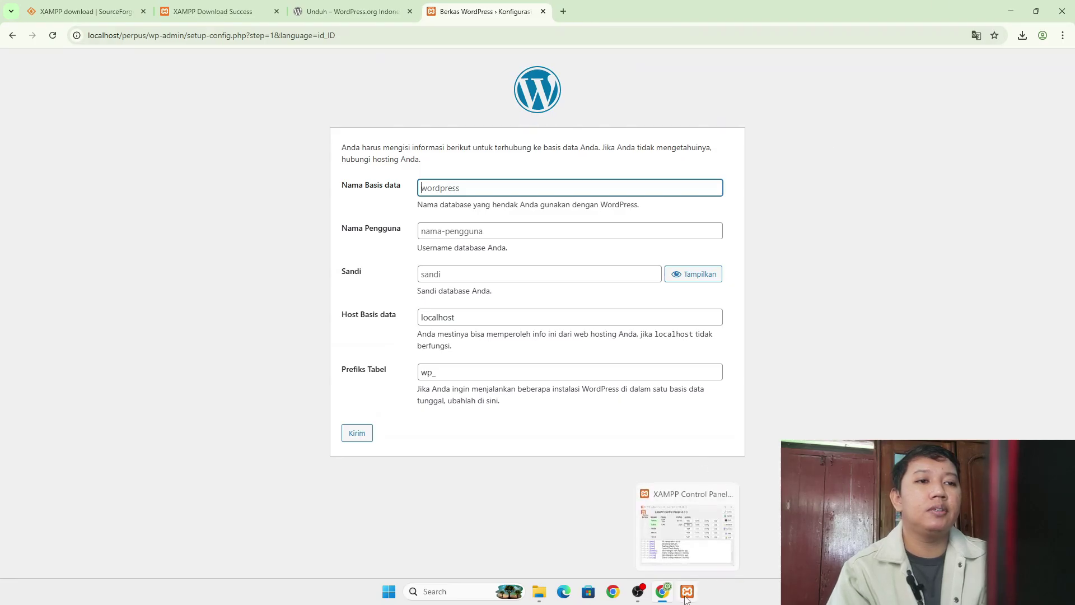
{"action": "left_click", "coordinate": [687, 598]}
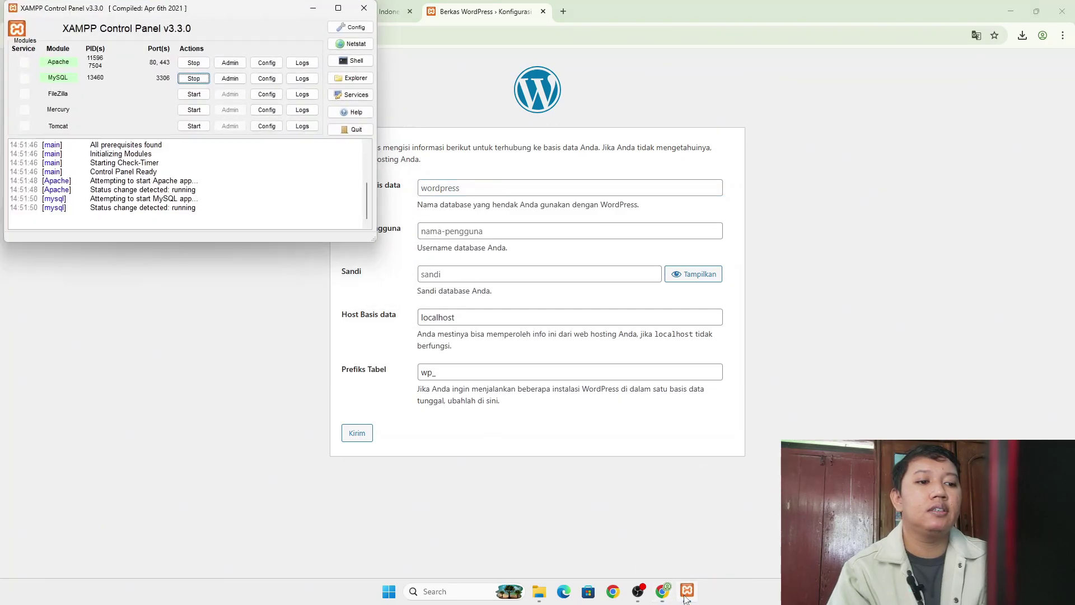
- Open phpMyAdmin through XAMPP's MySQL Admin and create the database db_perpus
{"action": "left_click", "coordinate": [241, 82]}
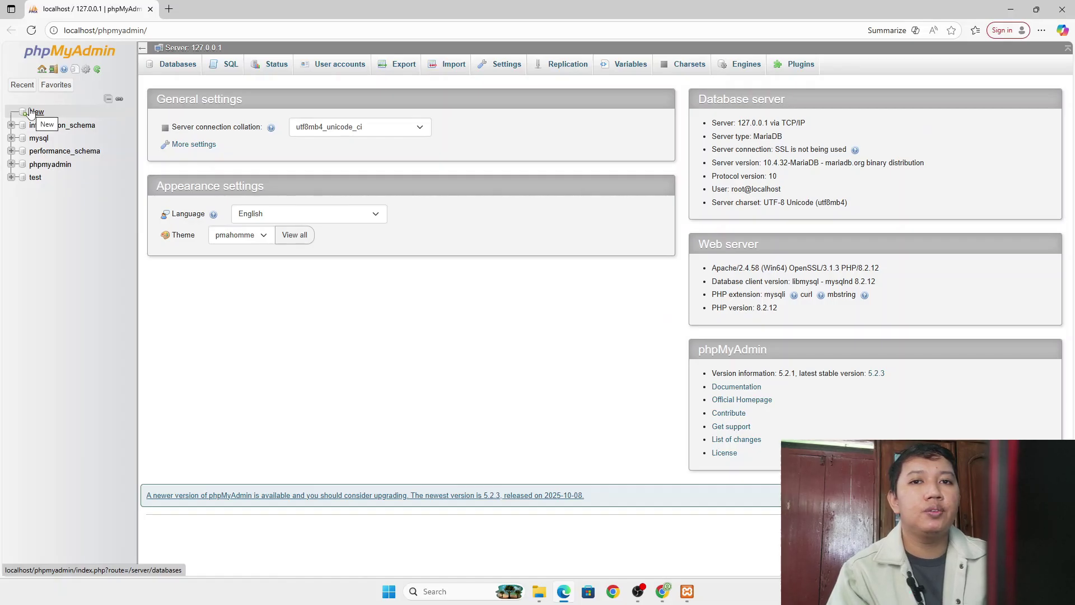
{"action": "left_click", "coordinate": [33, 112]}
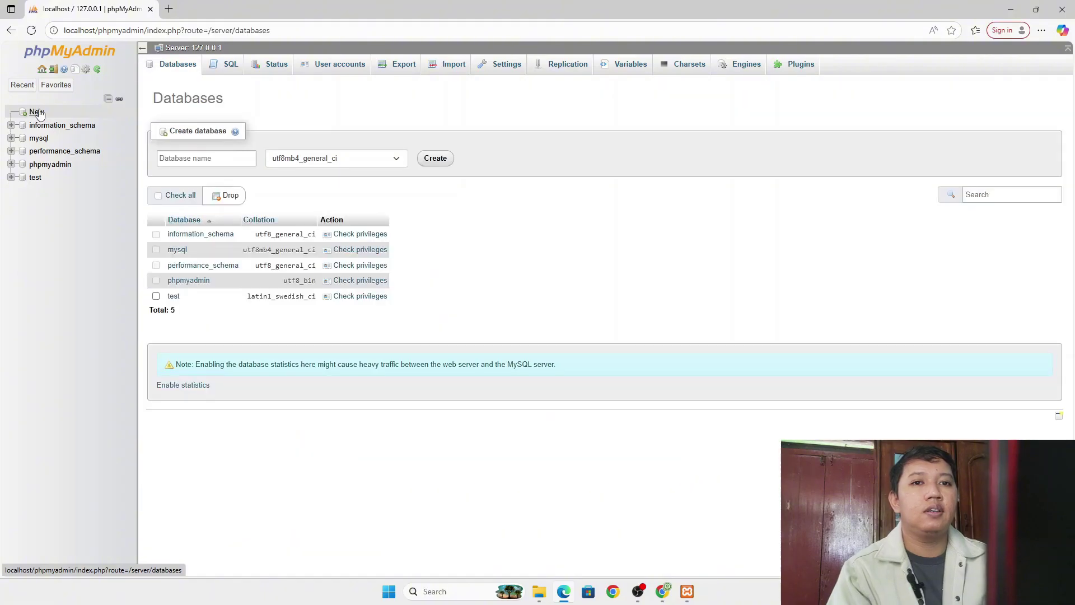
{"action": "left_click", "coordinate": [168, 157]}
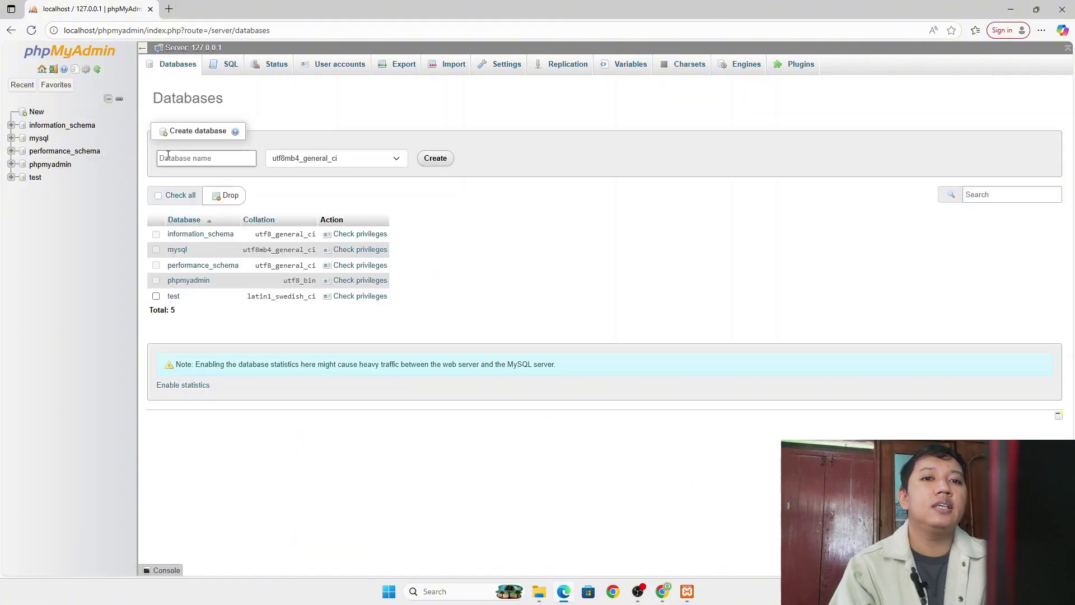
{"action": "type", "text": "db"}
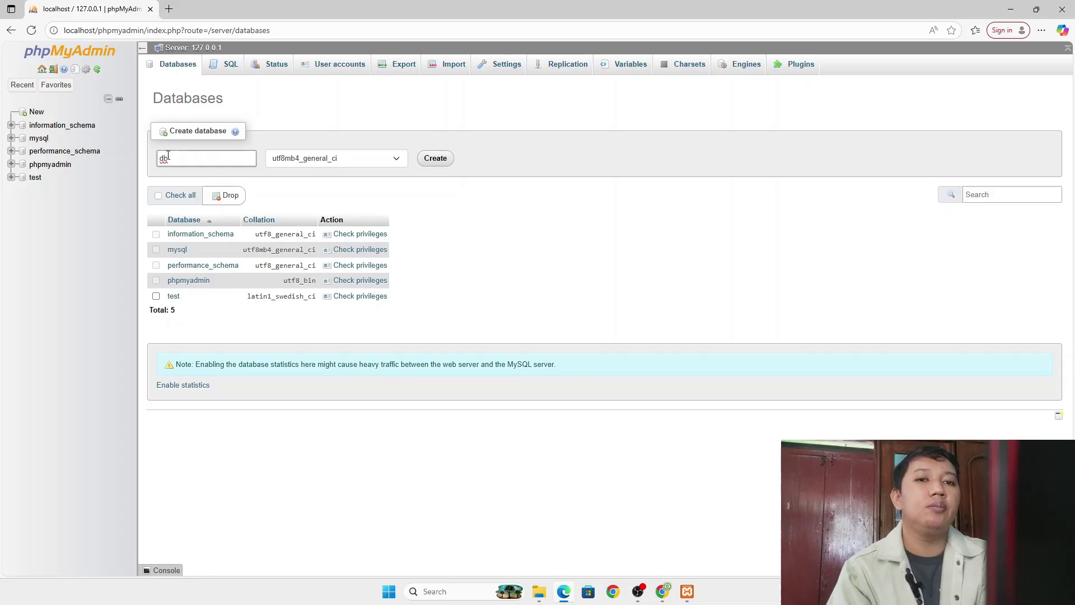
{"action": "type", "text": "_"}
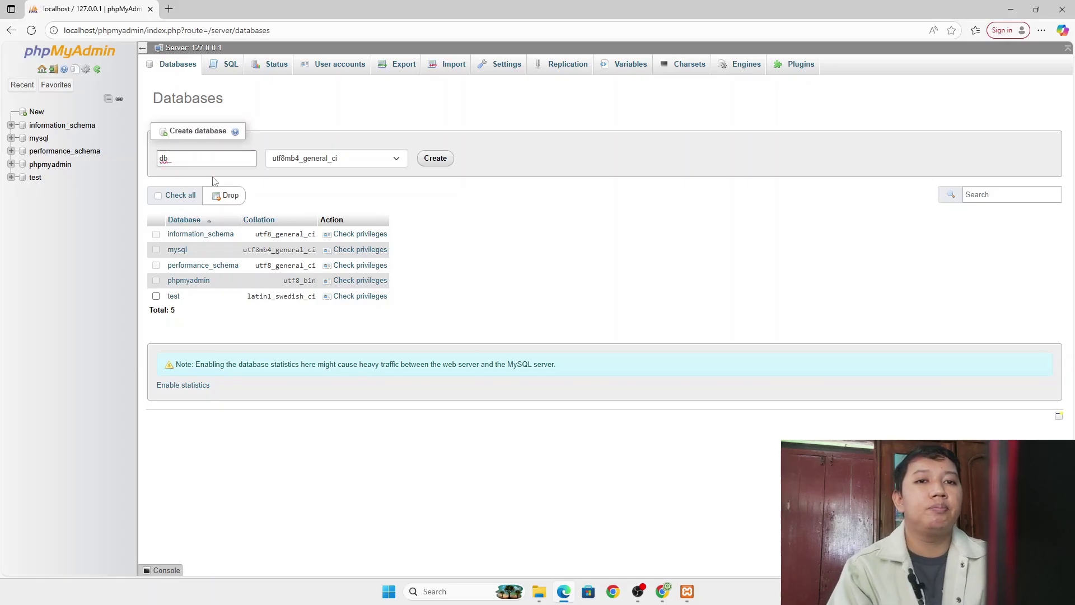
{"action": "type", "text": "perpus"}
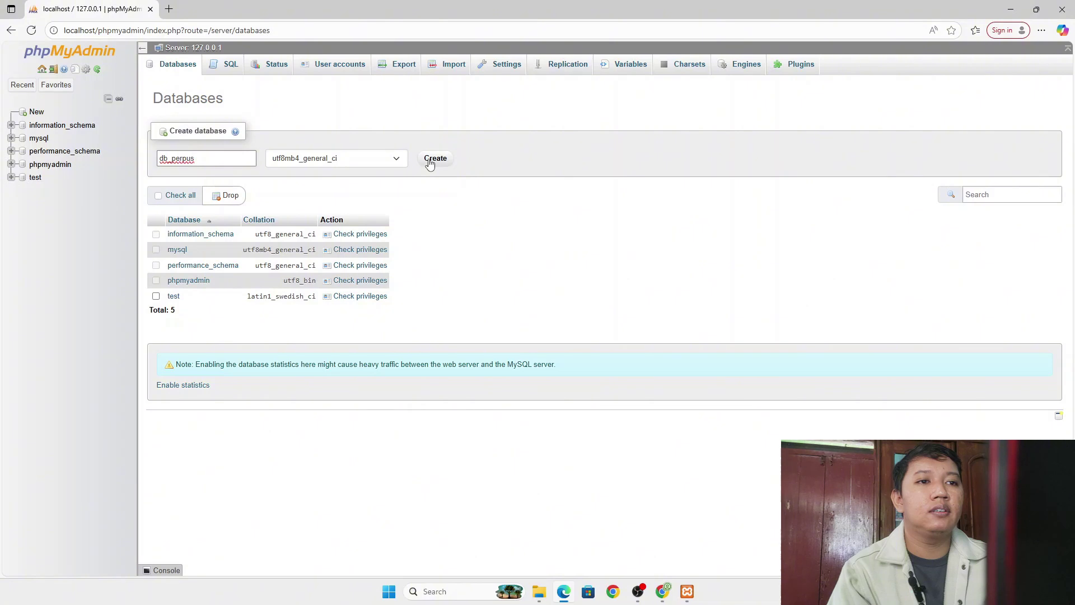
{"action": "left_click", "coordinate": [435, 159]}
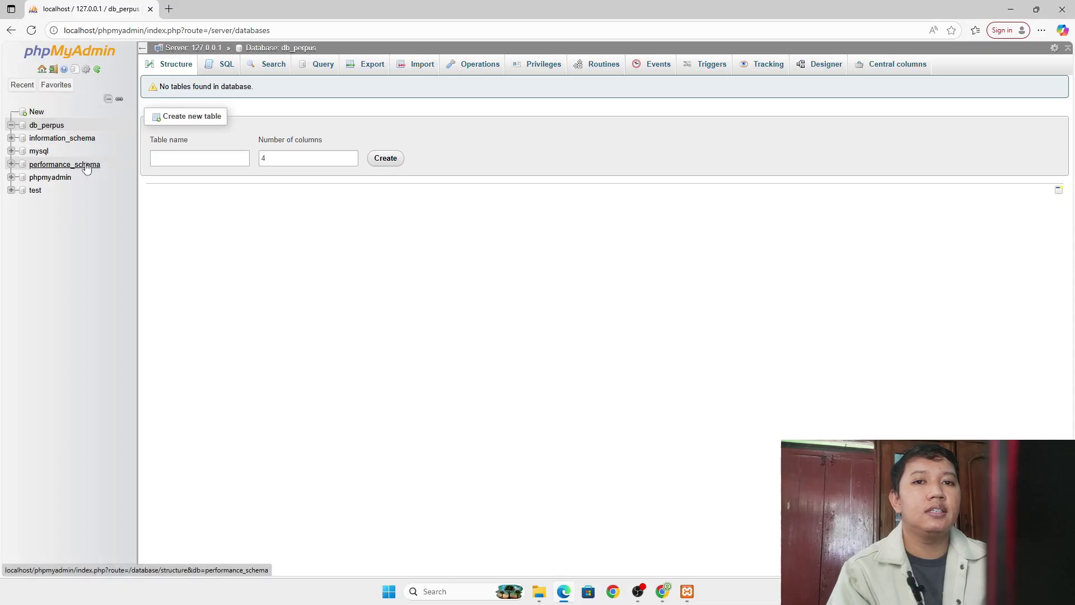
- Fill the WordPress database form with database db_perpus and user root, then submit
{"action": "left_click", "coordinate": [663, 594]}
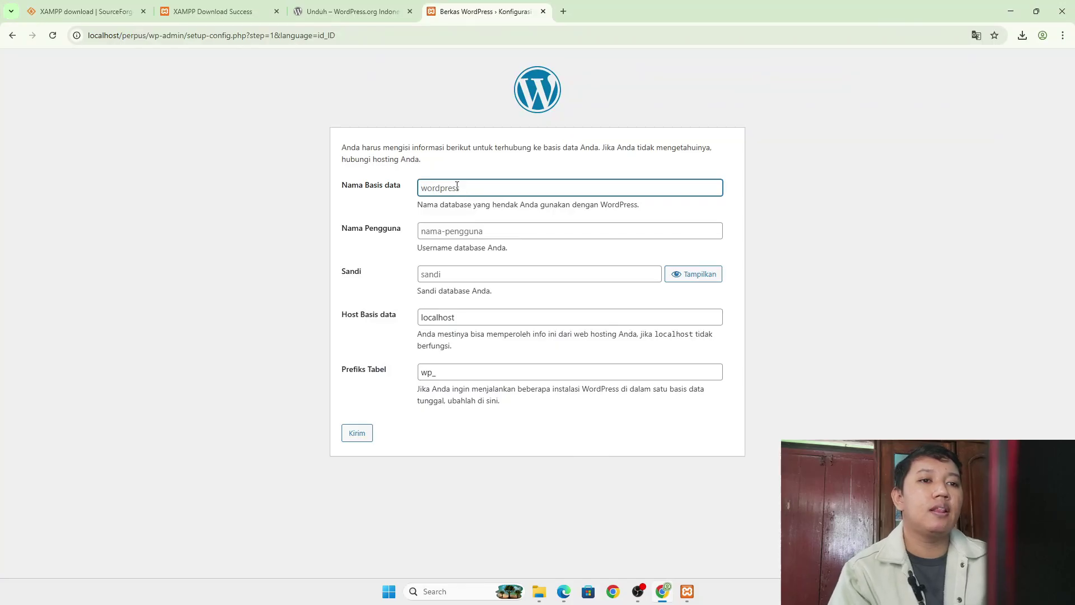
{"action": "type", "text": "db"}
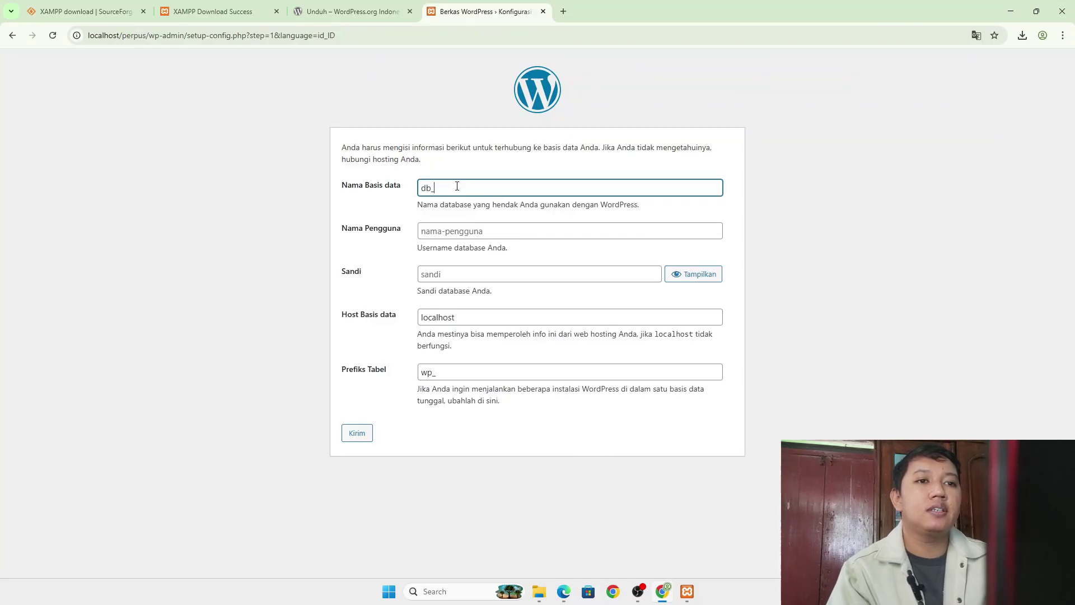
{"action": "type", "text": "_perpus"}
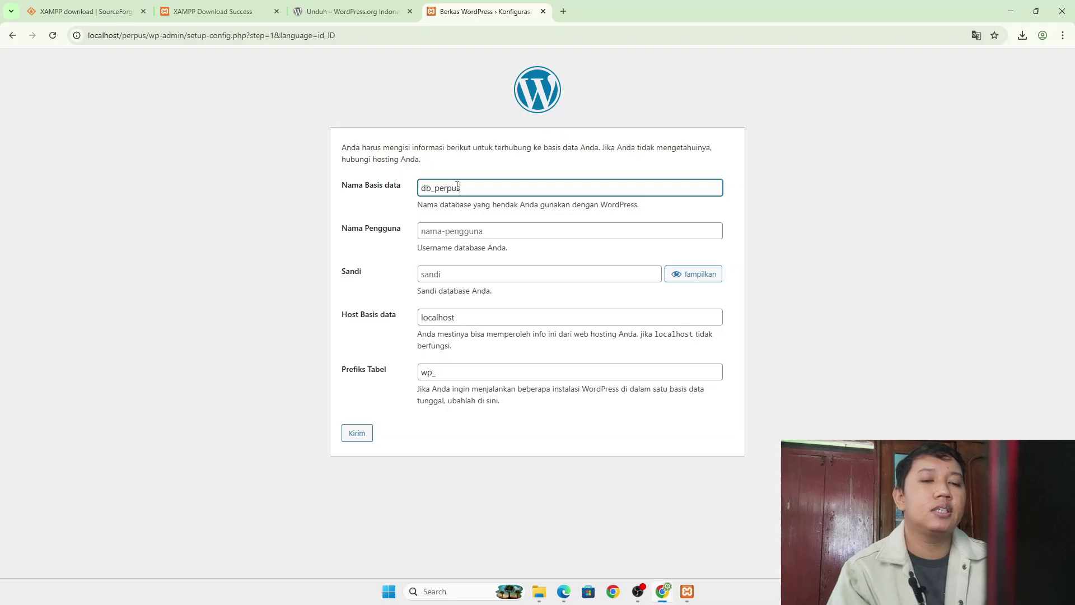
{"action": "left_click", "coordinate": [463, 230]}
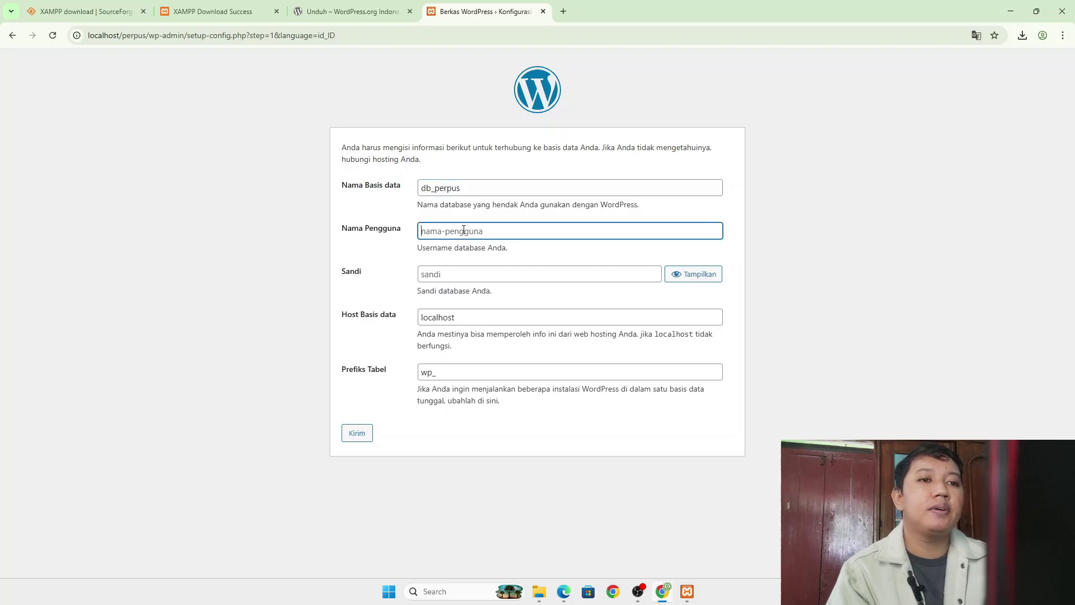
{"action": "type", "text": "root"}
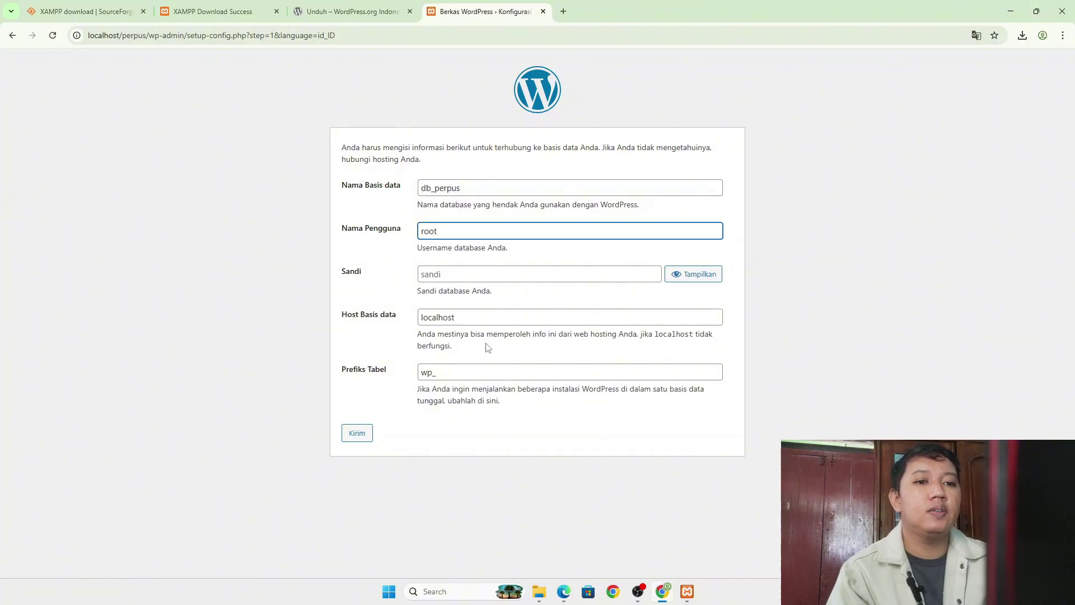
{"action": "left_click", "coordinate": [356, 440]}
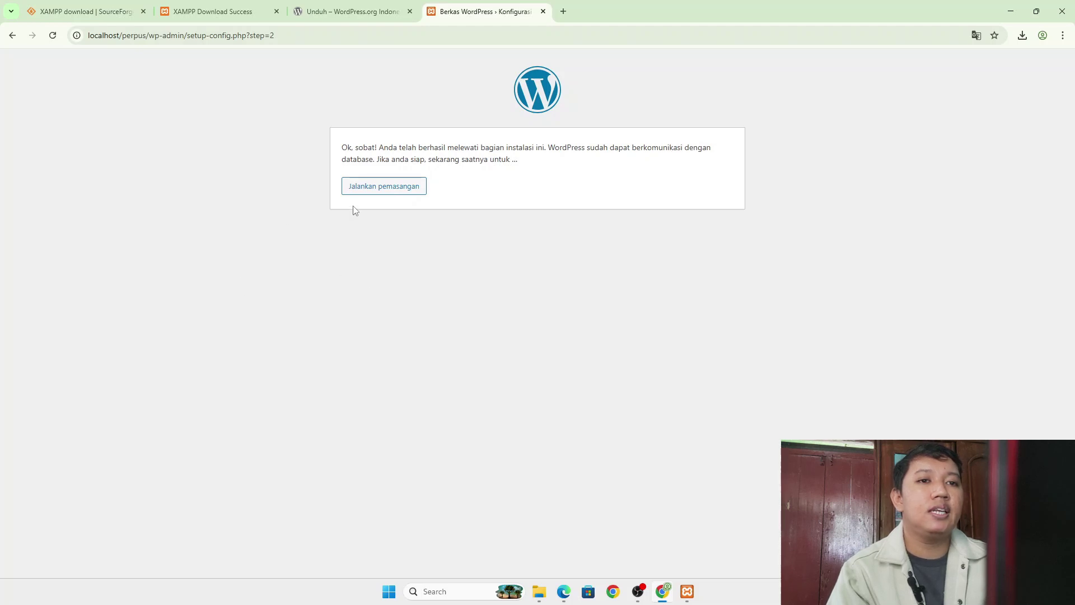
- Start the installation and enter the site title and the username admin
{"action": "left_click", "coordinate": [385, 187]}
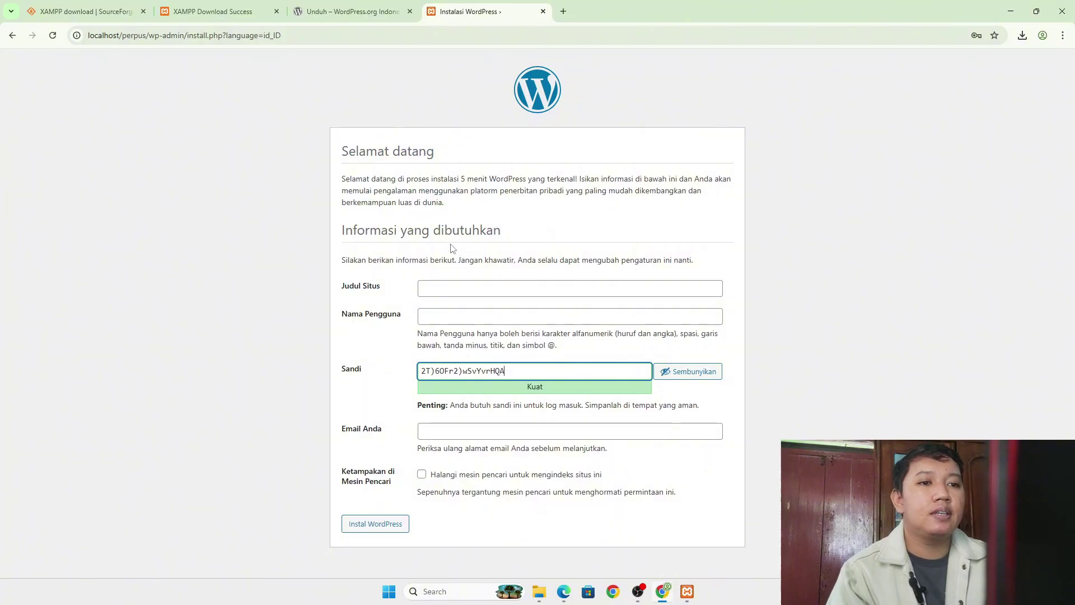
{"action": "left_click", "coordinate": [455, 287]}
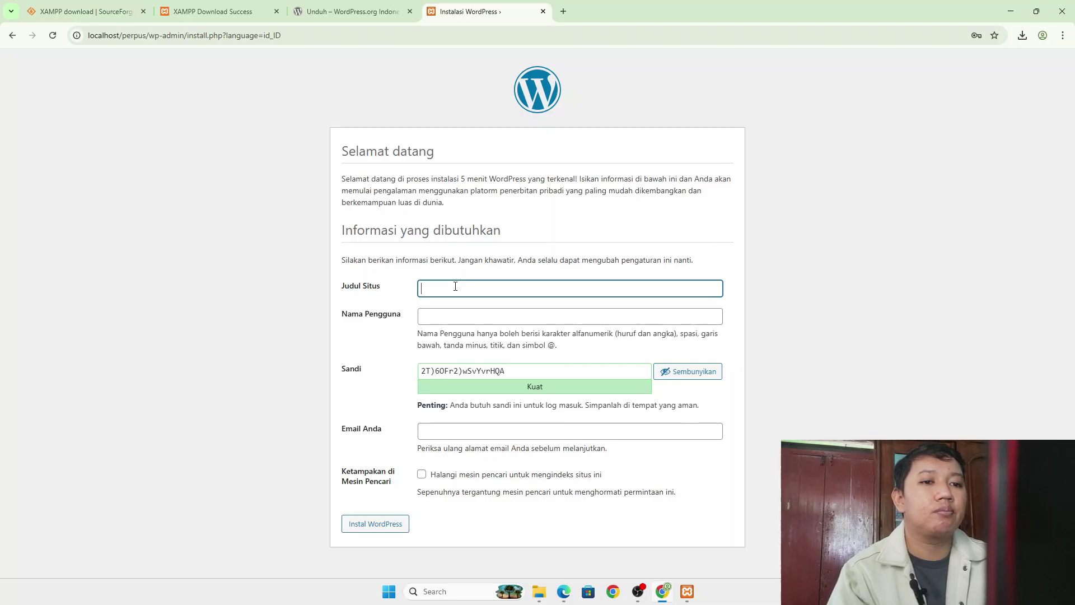
{"action": "type", "text": "ma"}
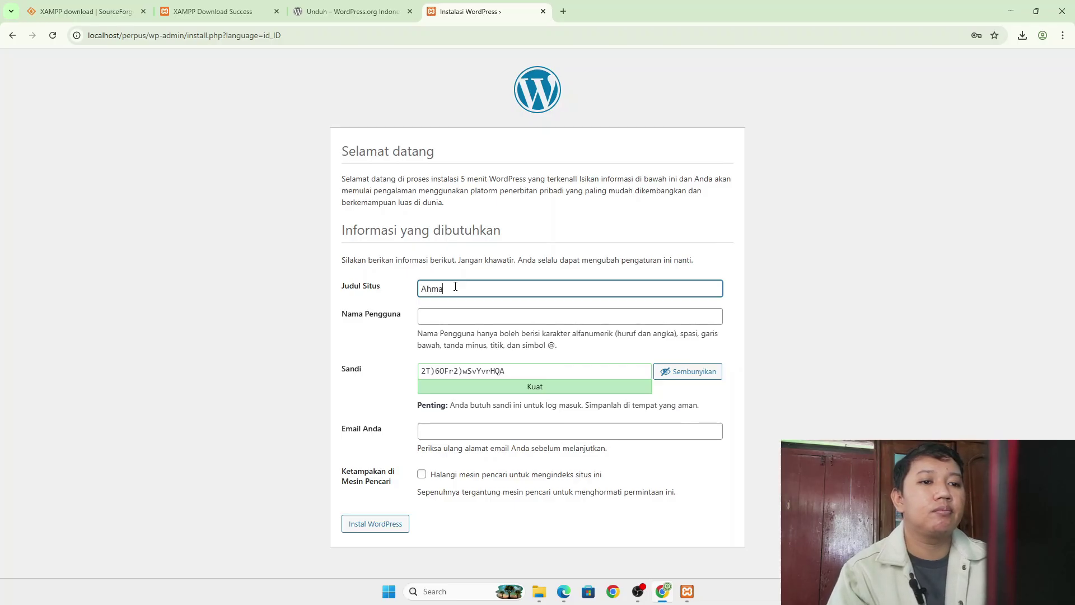
{"action": "type", "text": "d Riyadin"}
{"action": "left_click", "coordinate": [451, 313]}
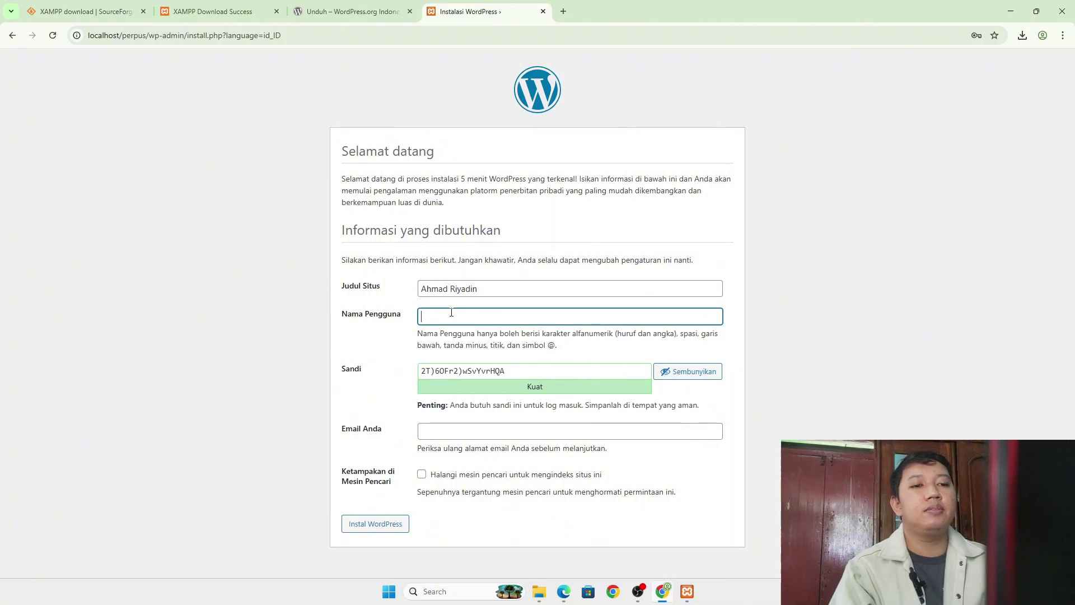
{"action": "type", "text": "a"}
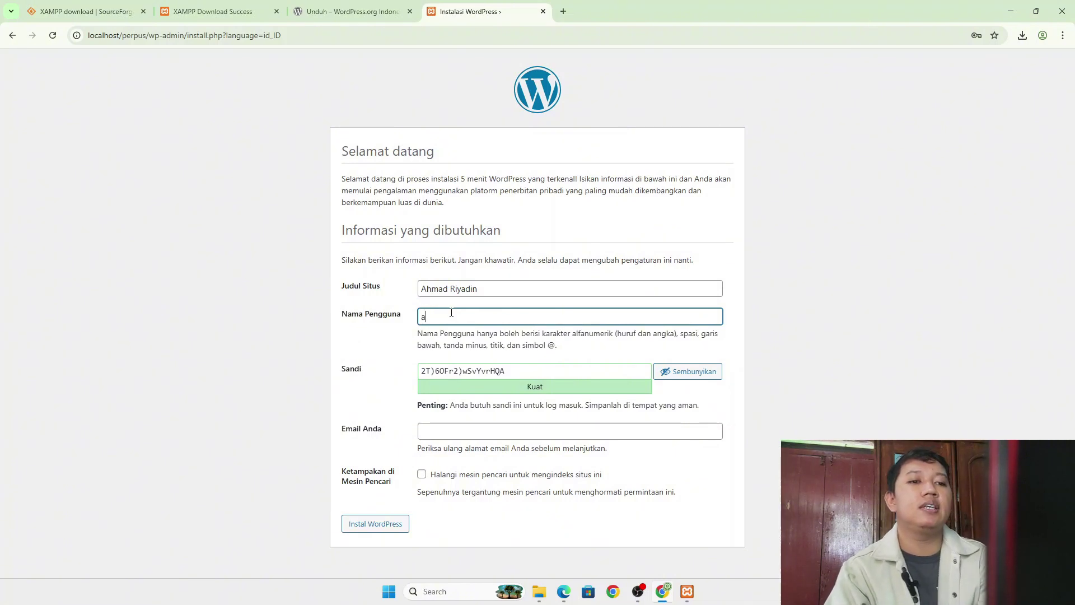
{"action": "type", "text": "dmin"}
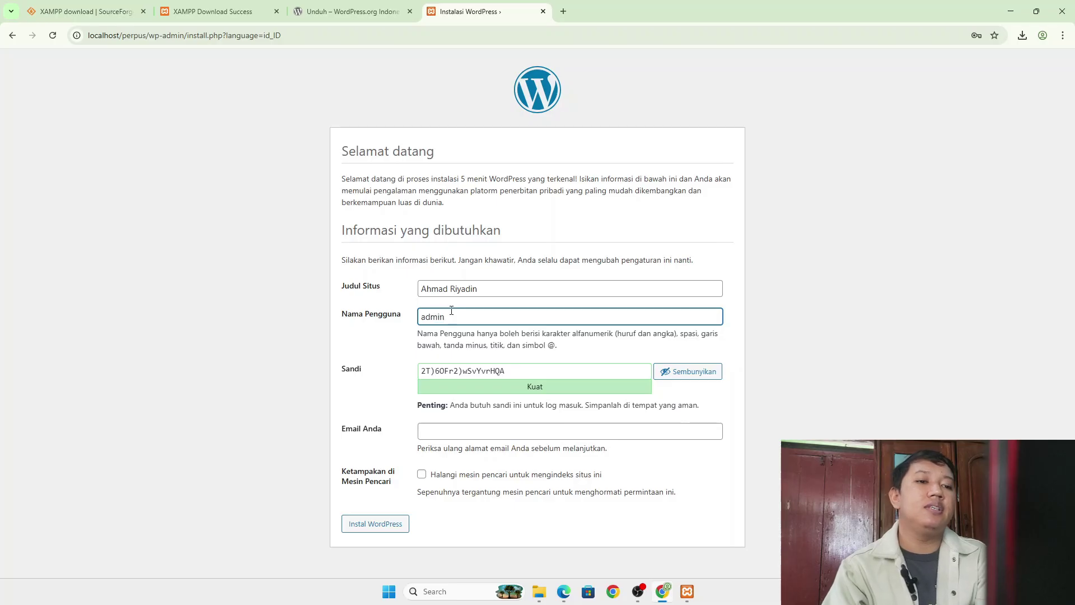
- Replace the suggested password with a weak one, confirm it, and enter the administrator e-mail
{"action": "left_click_drag", "start_coordinate": [506, 371], "coordinate": [378, 372]}
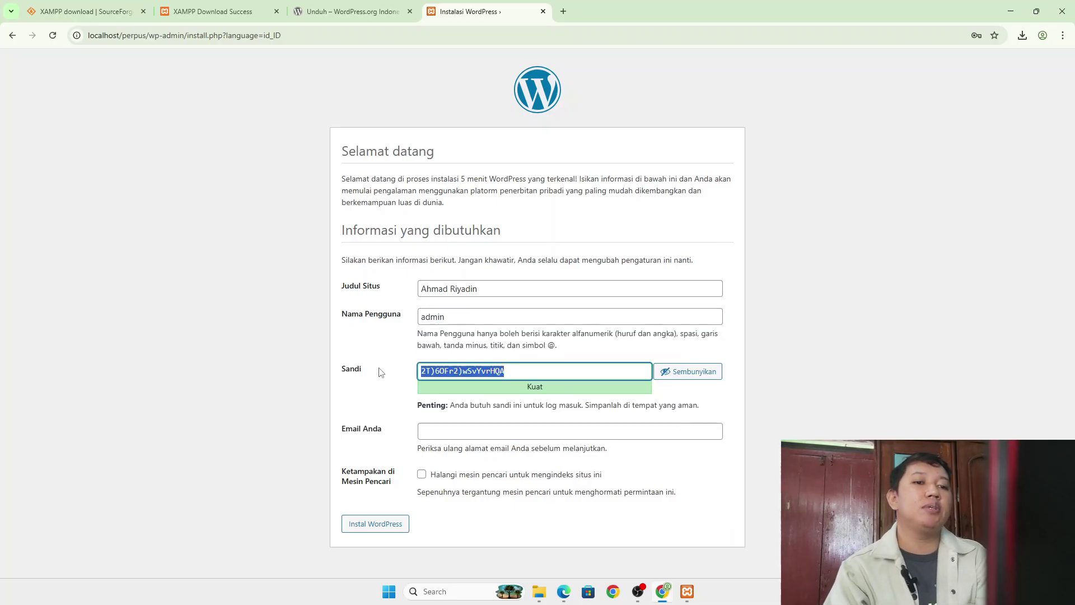
{"action": "type", "text": "ad"}
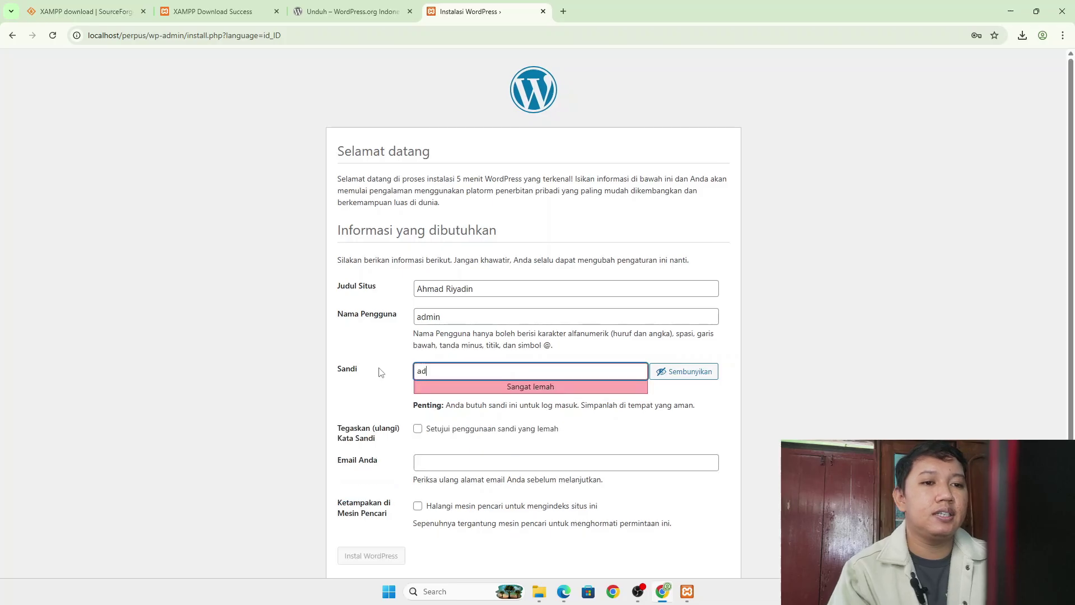
{"action": "type", "text": "min123"}
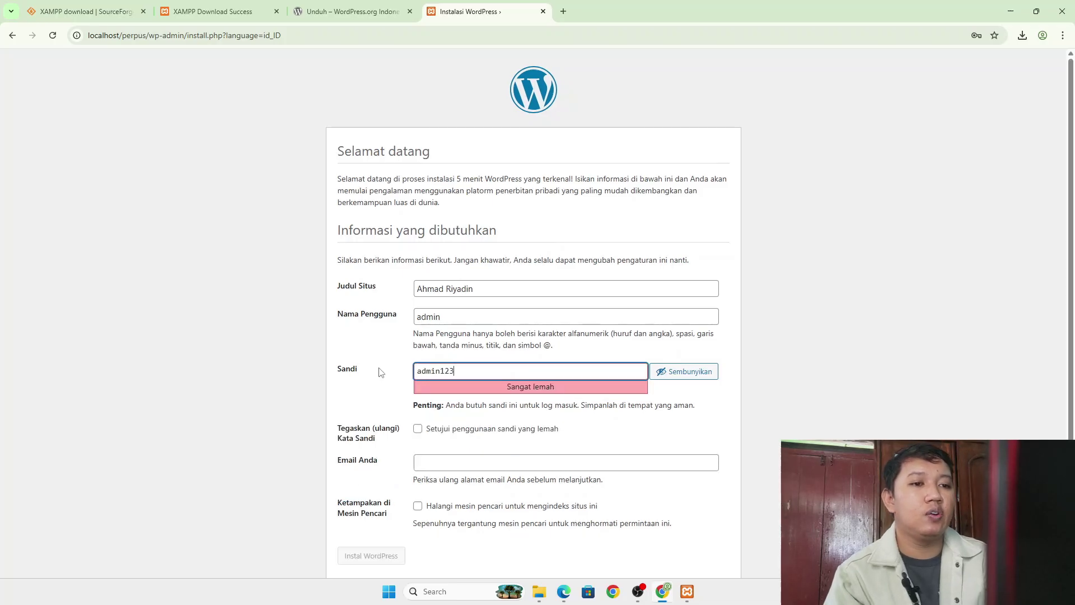
{"action": "left_click", "coordinate": [418, 429]}
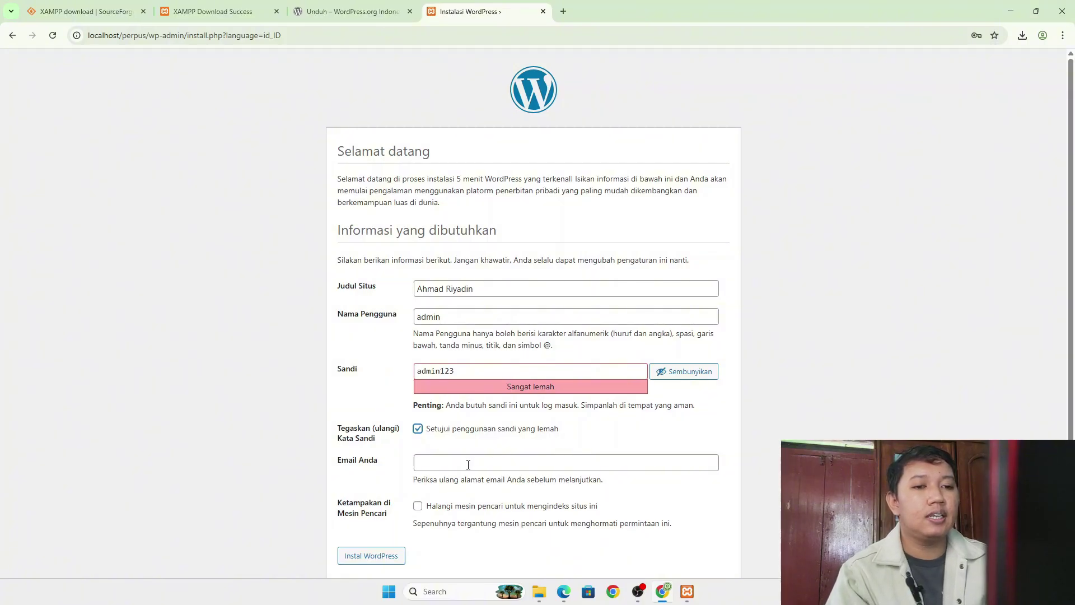
{"action": "scroll", "coordinate": [465, 461], "scroll_direction": "down", "scroll_amount": 1}
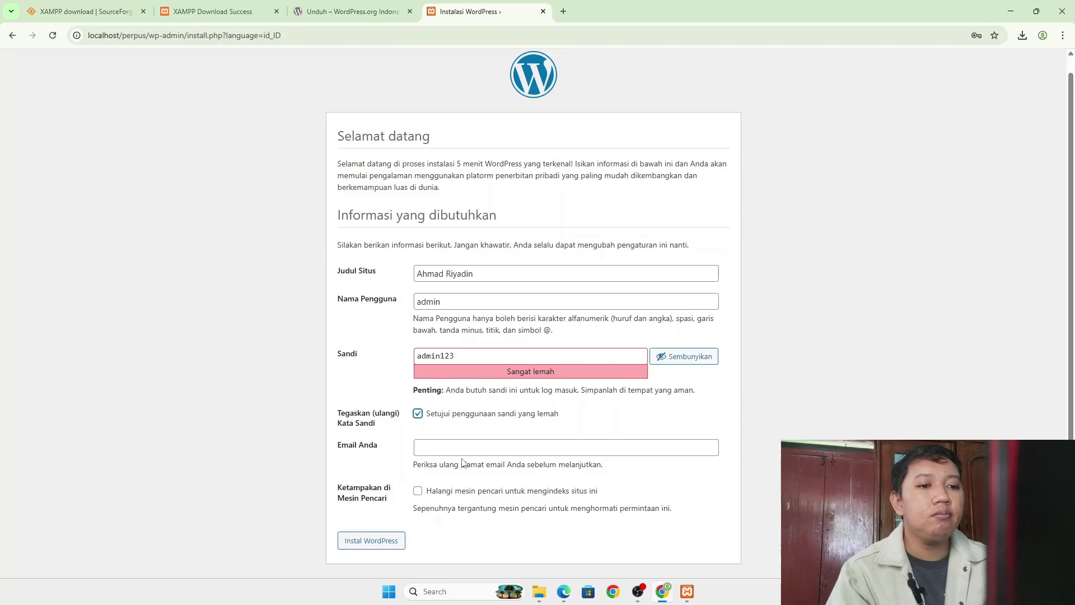
{"action": "left_click", "coordinate": [437, 451]}
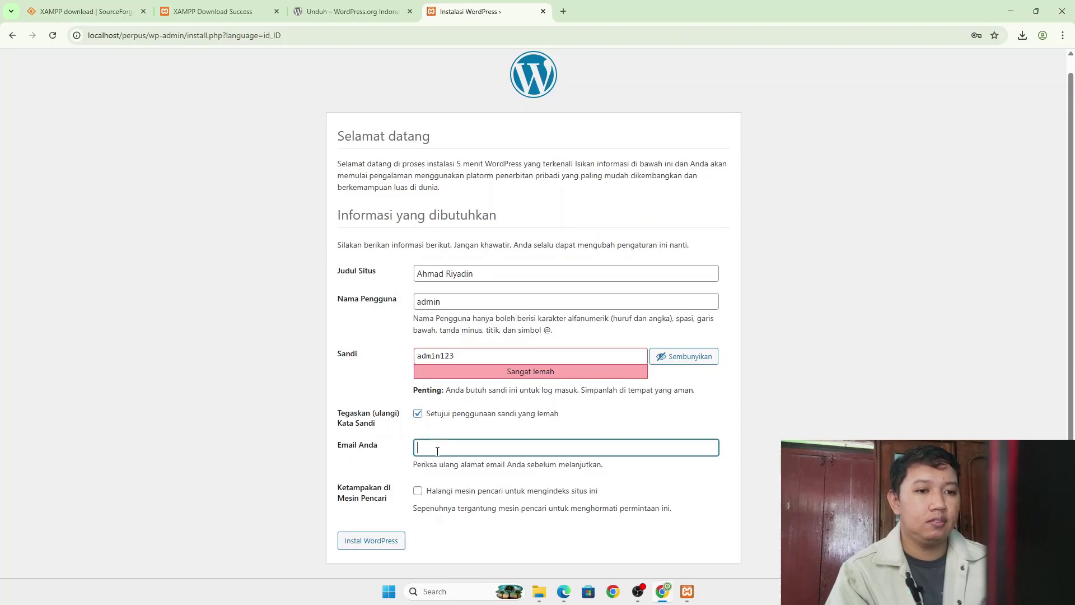
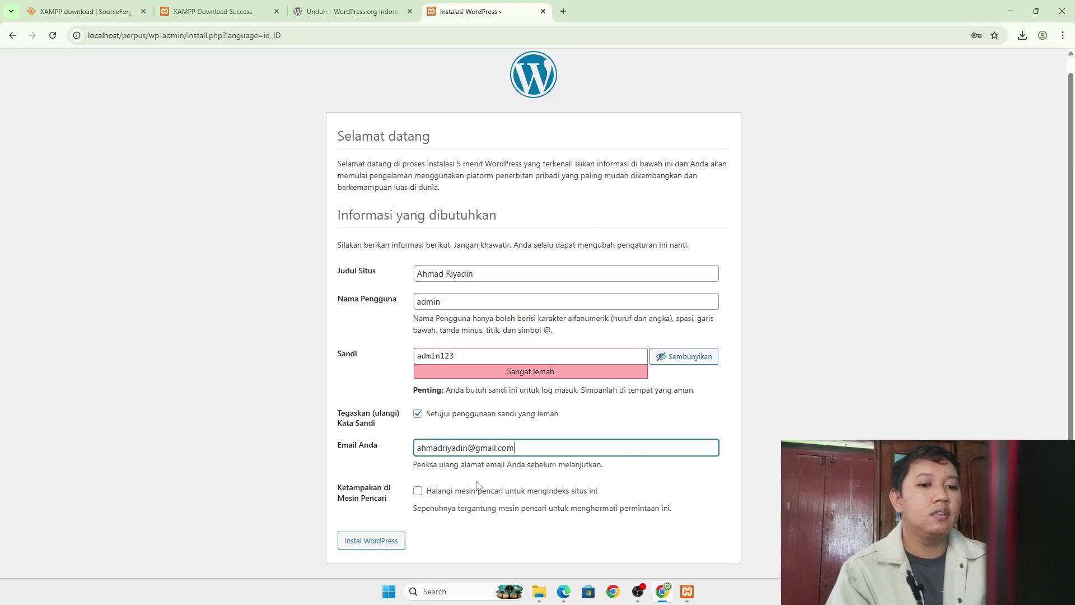
- Run the installation and dismiss the save-password bubble on the Berhasil! page
{"action": "left_click", "coordinate": [383, 543]}
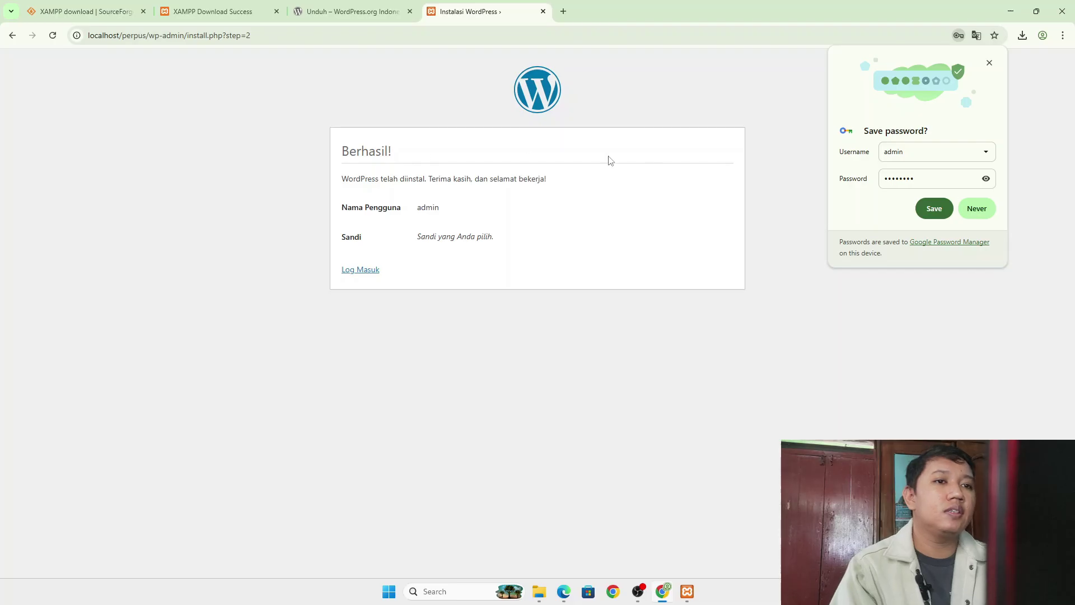
{"action": "left_click", "coordinate": [989, 63]}
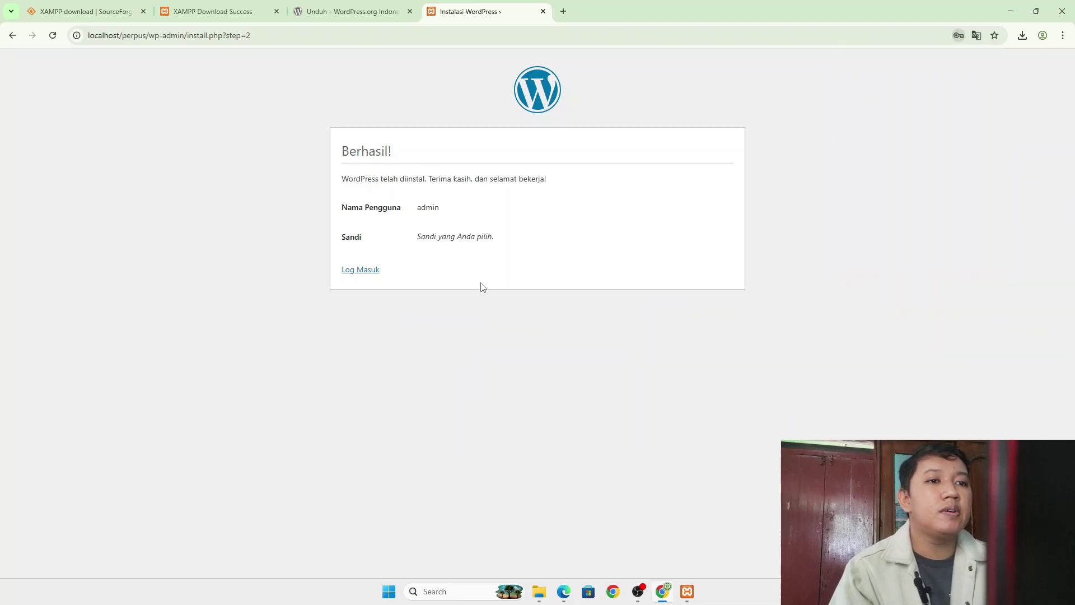
- Log in as admin with the account password to reach the Dasbor
{"action": "left_click", "coordinate": [367, 270]}
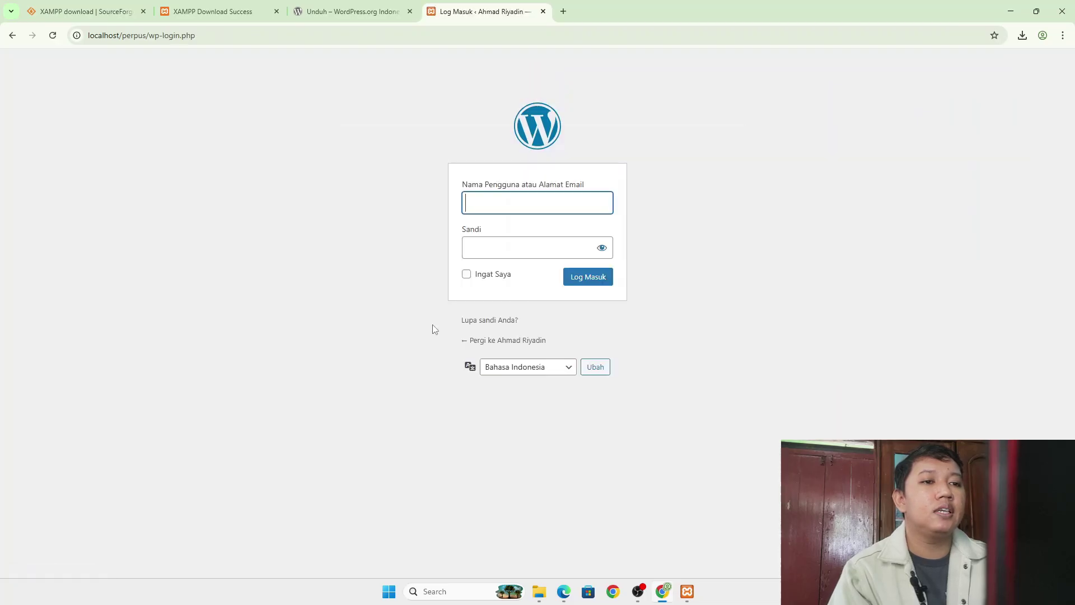
{"action": "type", "text": "ad"}
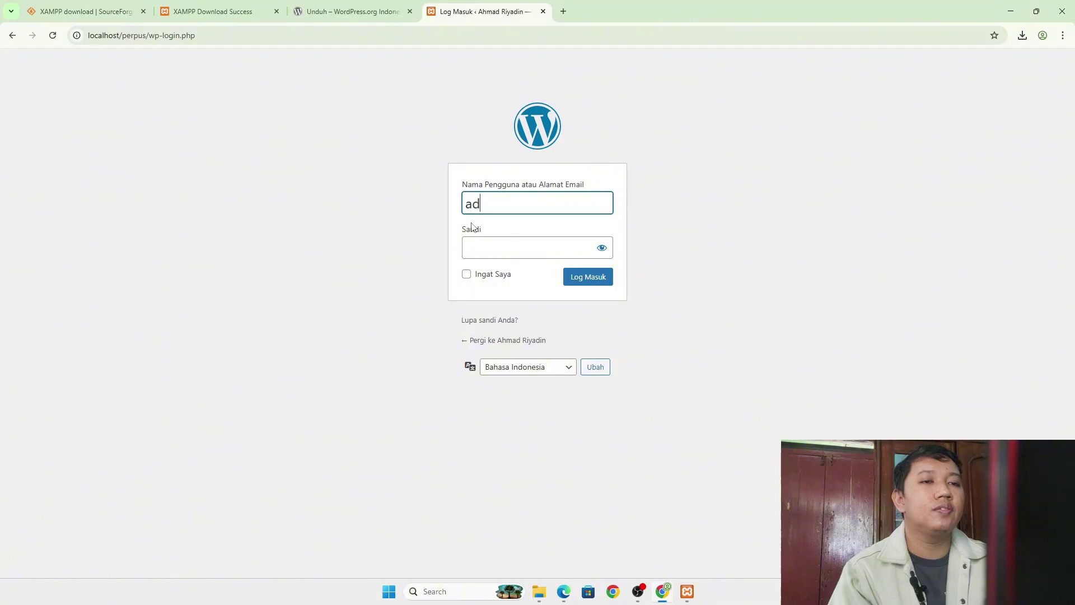
{"action": "type", "text": "min"}
{"action": "left_click", "coordinate": [498, 247]}
{"action": "type", "text": "admin"}
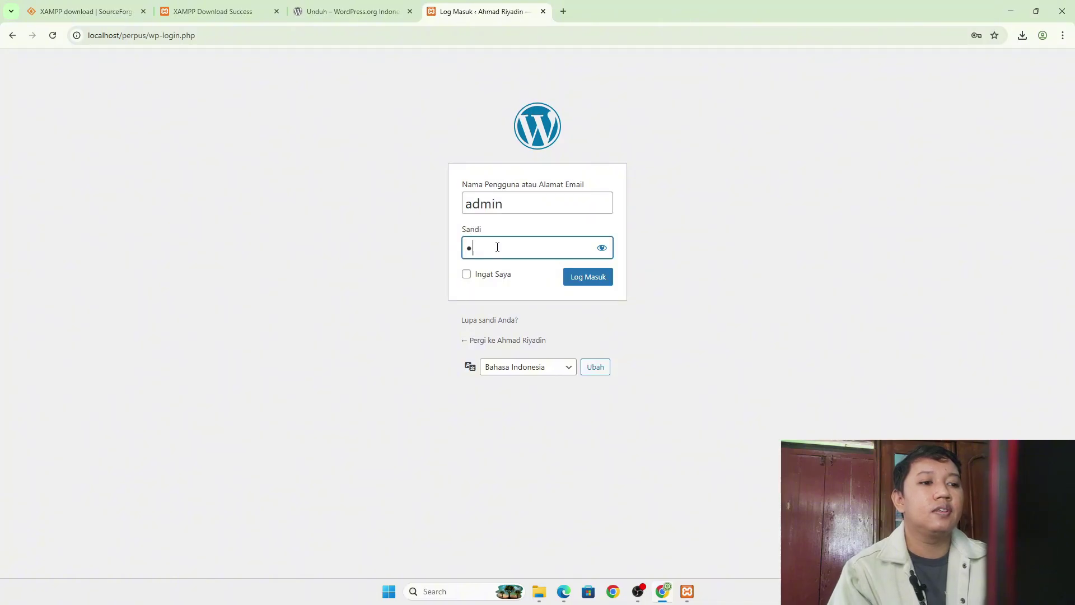
{"action": "type", "text": "123"}
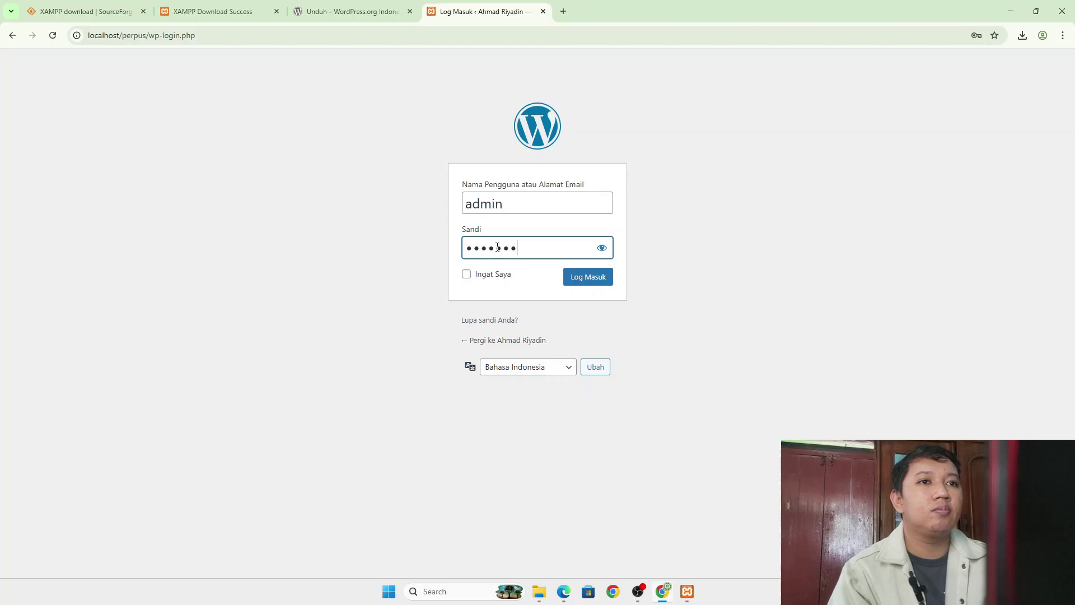
{"action": "left_click", "coordinate": [587, 281]}
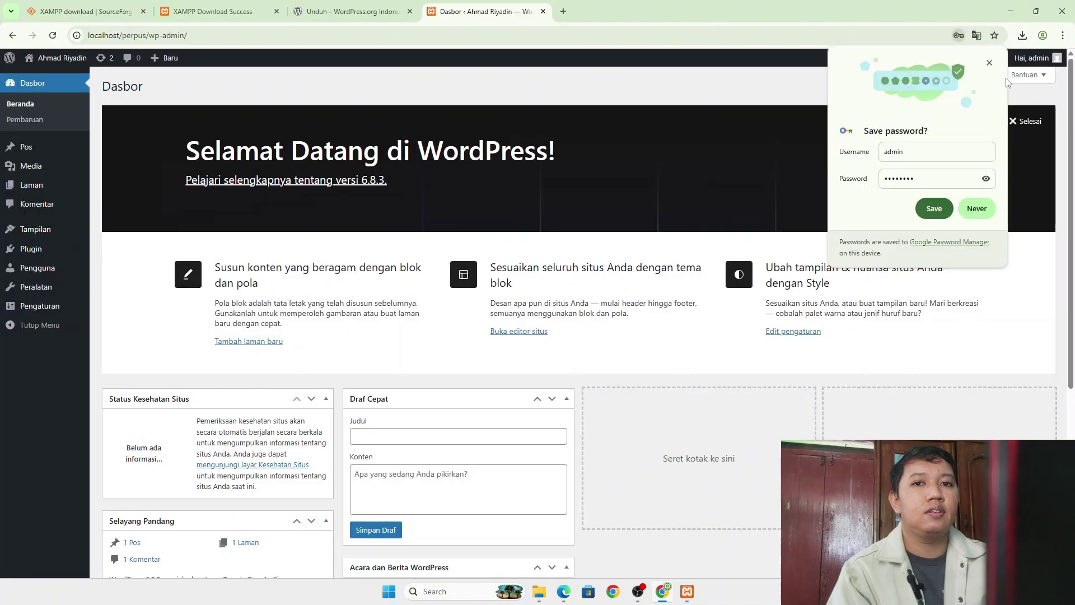
- Dismiss the password offer, open Kunjungi Situs in a new tab and browse the Blog page
{"action": "left_click", "coordinate": [990, 62]}
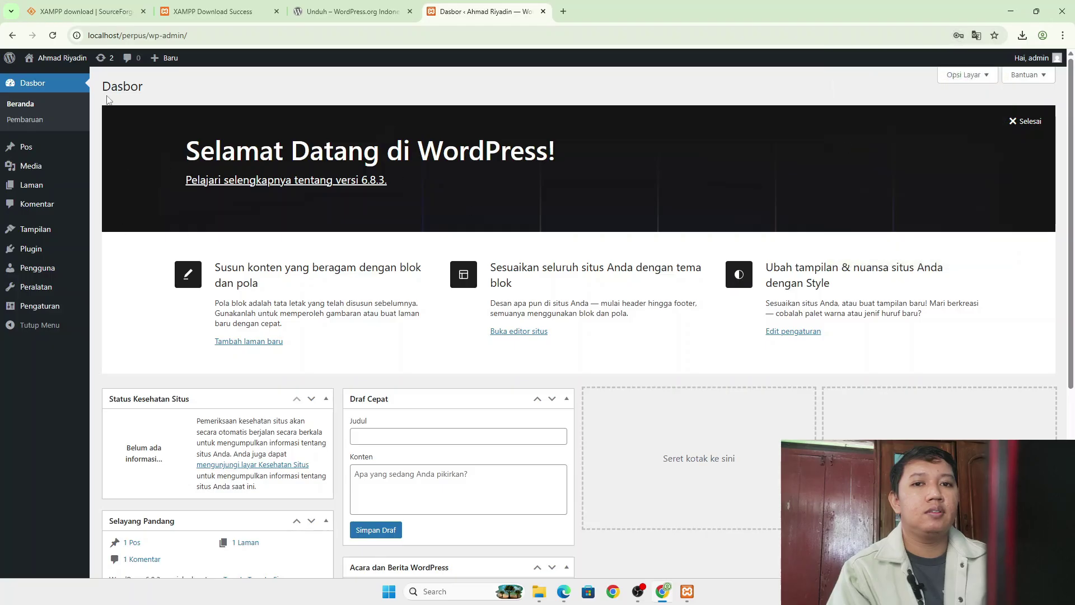
{"action": "mouse_move", "coordinate": [56, 60]}
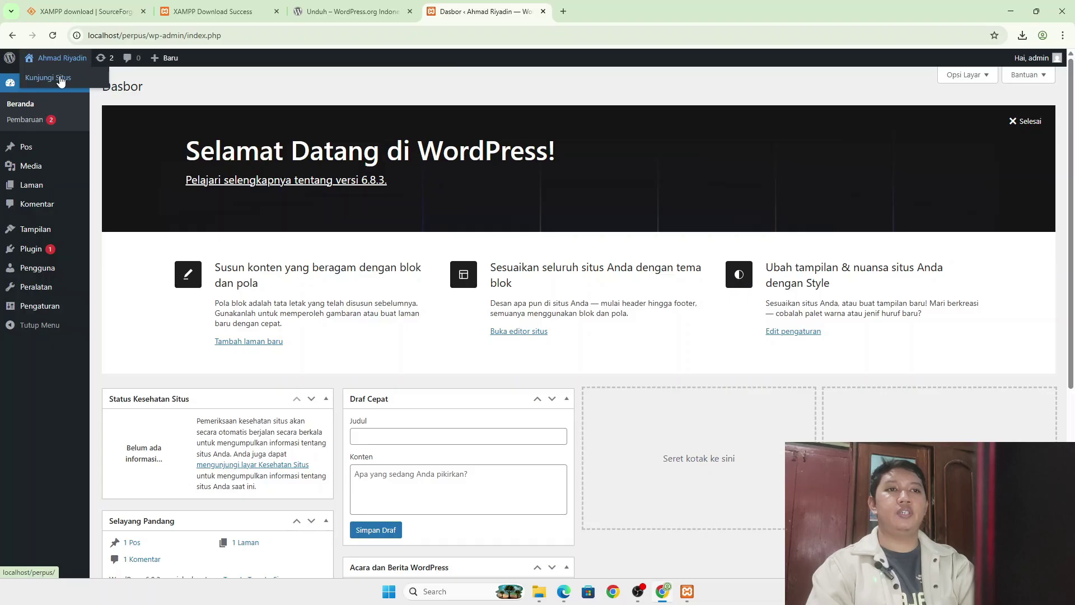
{"action": "right_click", "coordinate": [59, 77]}
{"action": "left_click", "coordinate": [100, 90]}
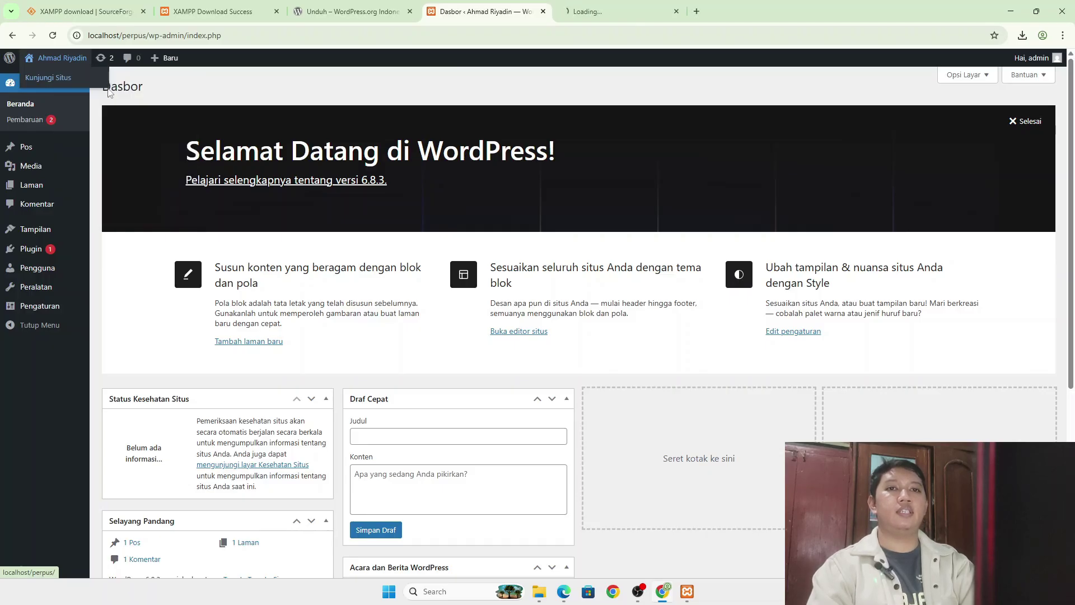
{"action": "left_click", "coordinate": [584, 9]}
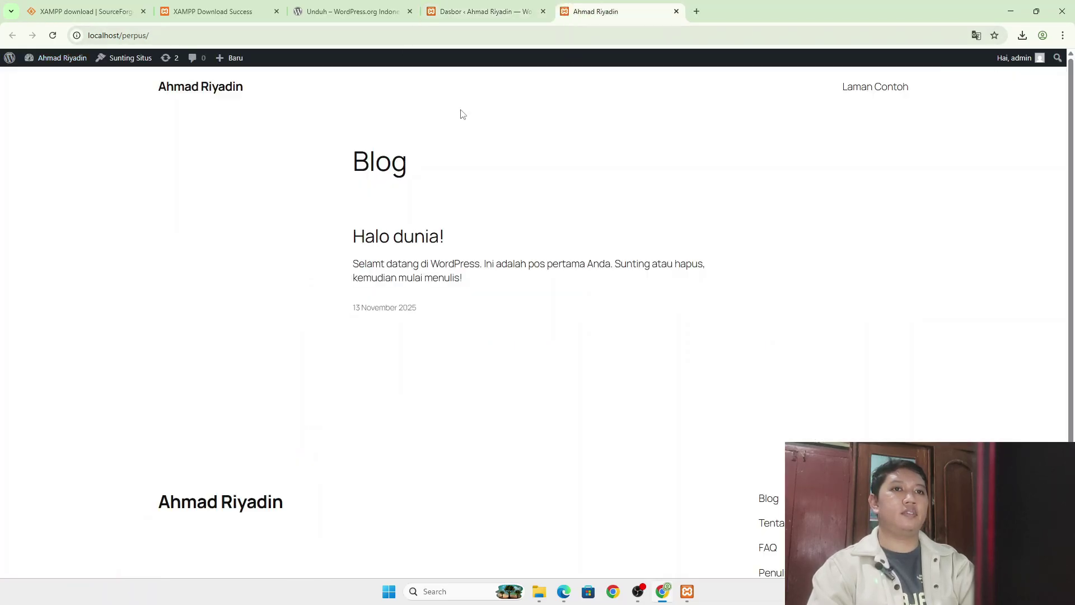
{"action": "scroll", "coordinate": [422, 352], "scroll_direction": "down", "scroll_amount": 2}
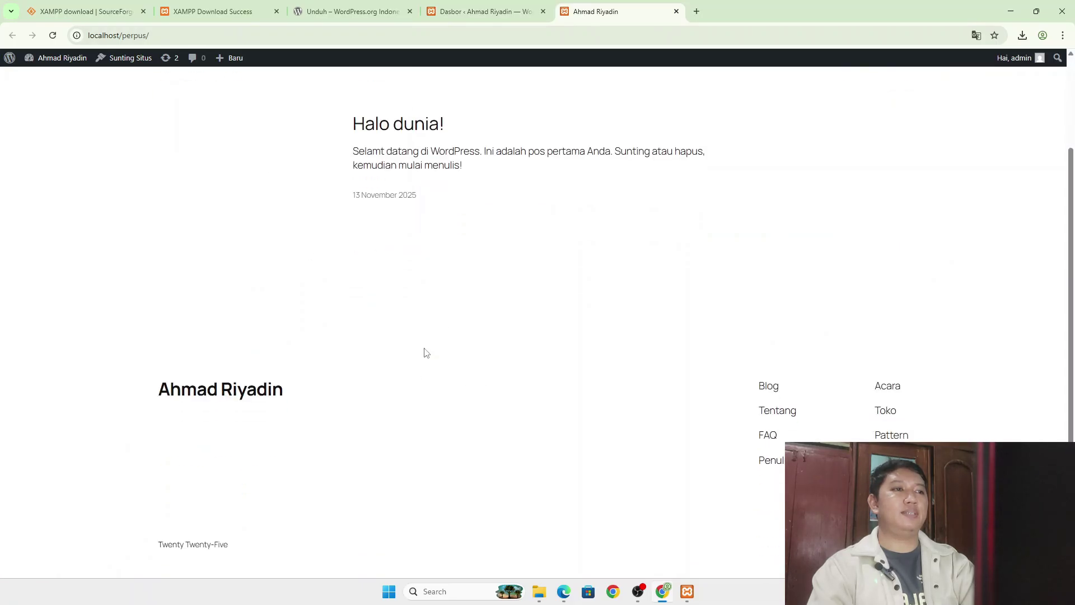
{"action": "scroll", "coordinate": [423, 353], "scroll_direction": "up", "scroll_amount": 2}
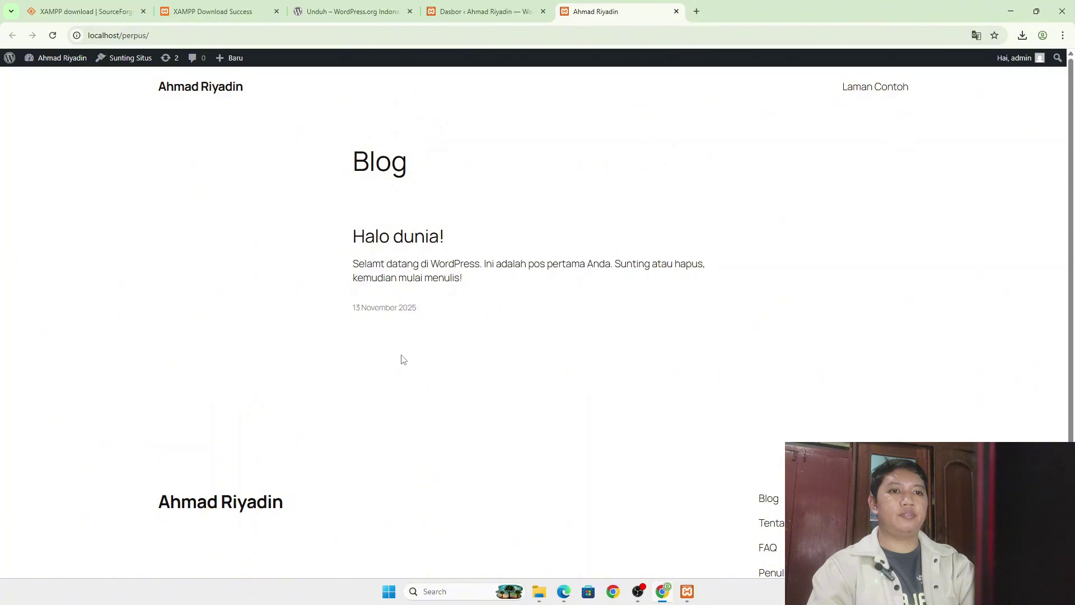
{"action": "scroll", "coordinate": [661, 251], "scroll_direction": "down", "scroll_amount": 2}
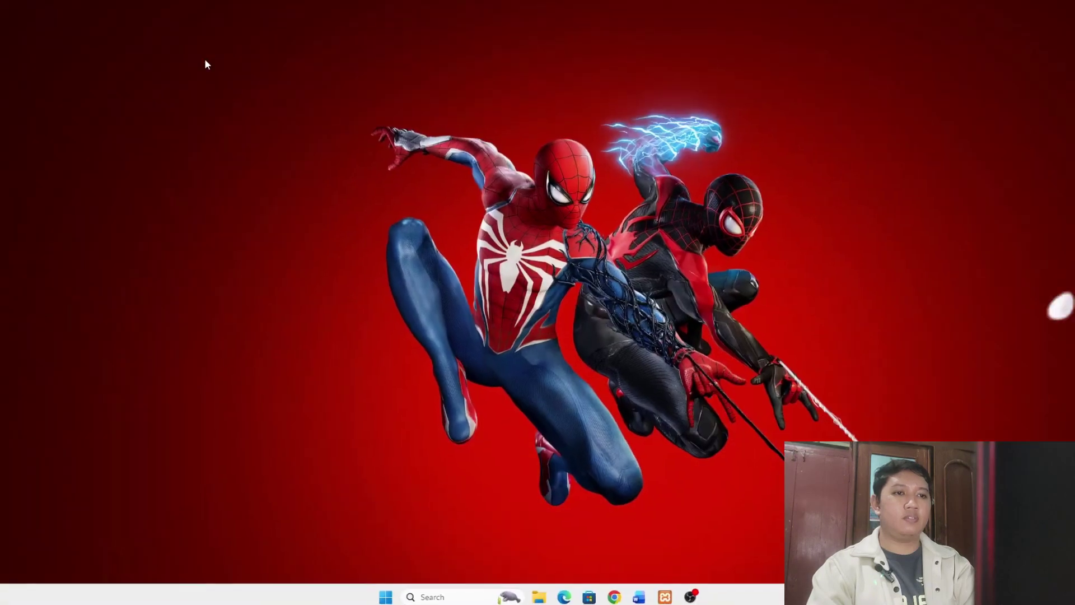
- Open a new Chrome profile window and load localhost/perpus/wp-admin
{"action": "left_click", "coordinate": [612, 592]}
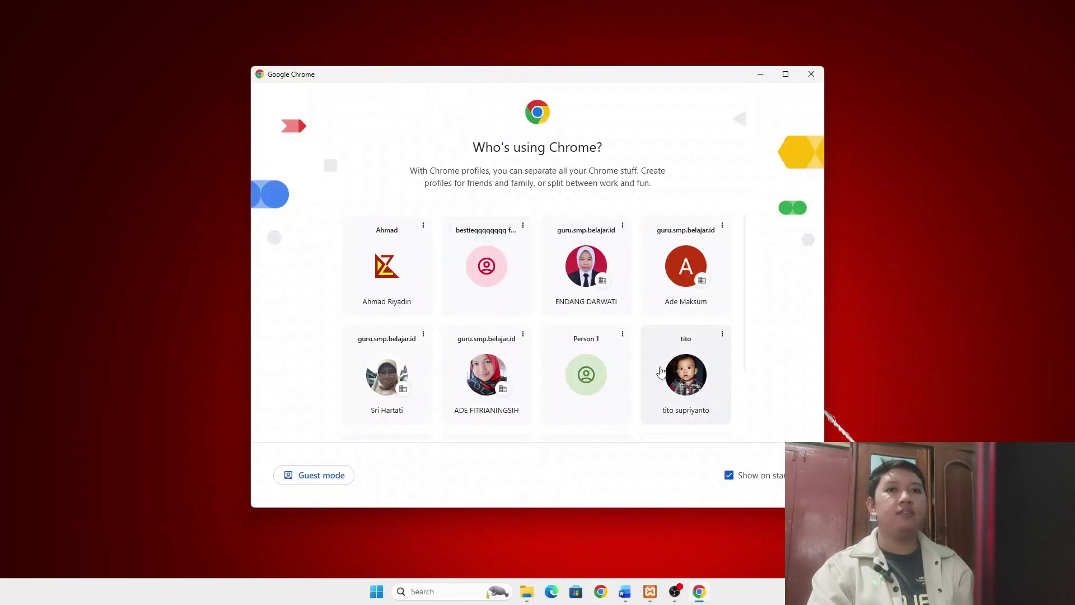
{"action": "left_click", "coordinate": [399, 267]}
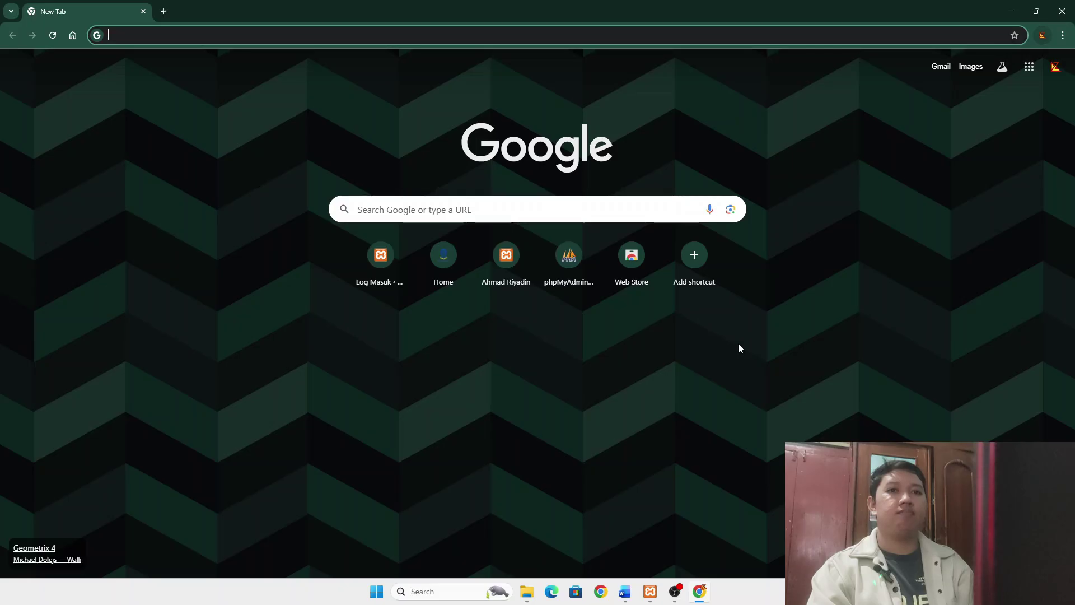
{"action": "type", "text": "lo"}
{"action": "key", "text": "Right"}
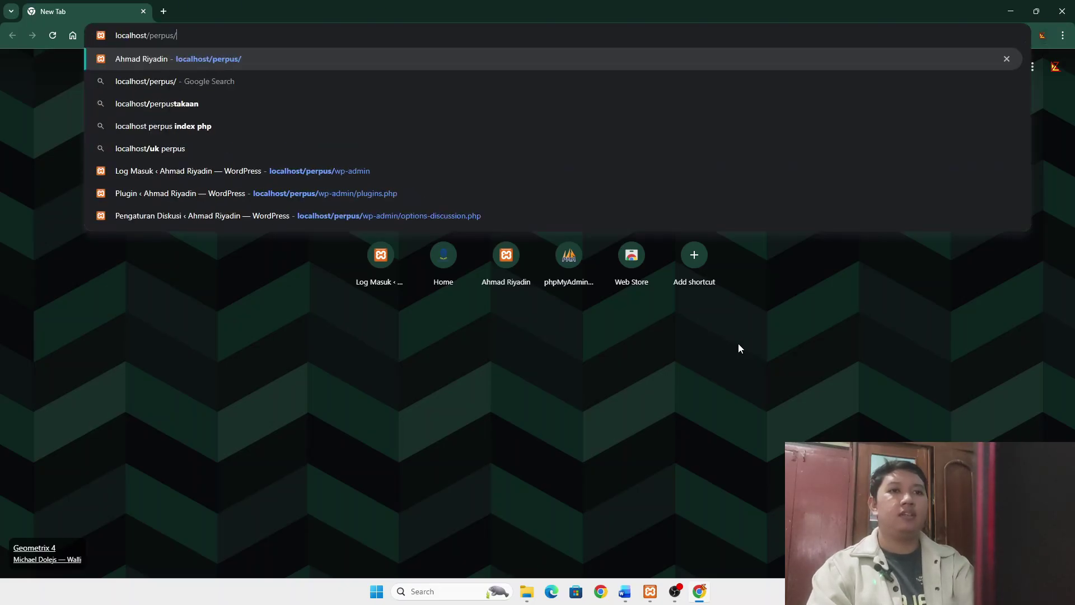
{"action": "type", "text": "wp-admin"}
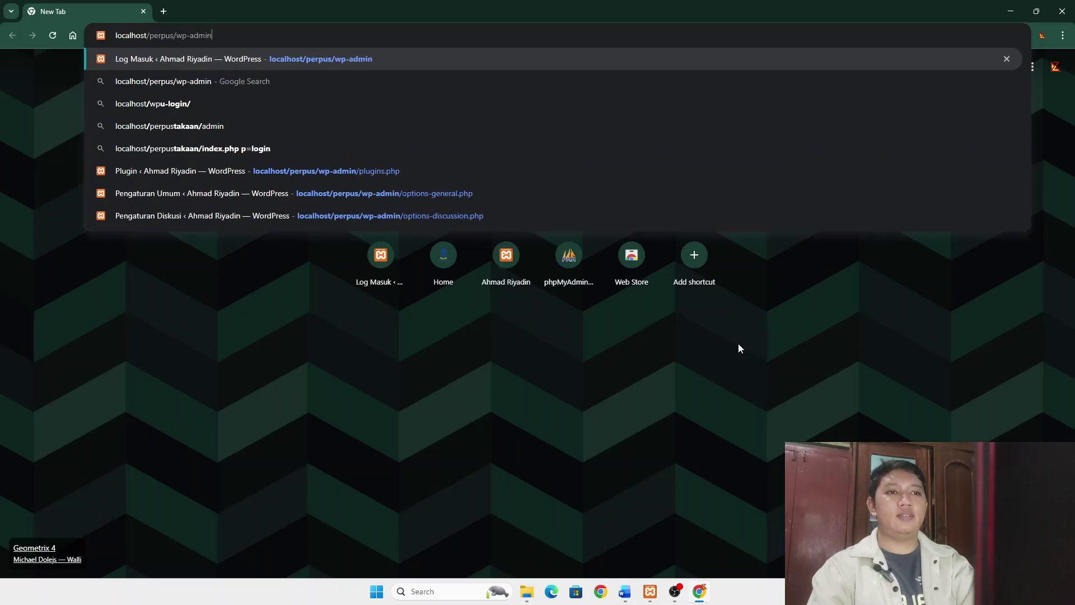
{"action": "key", "text": "Return"}
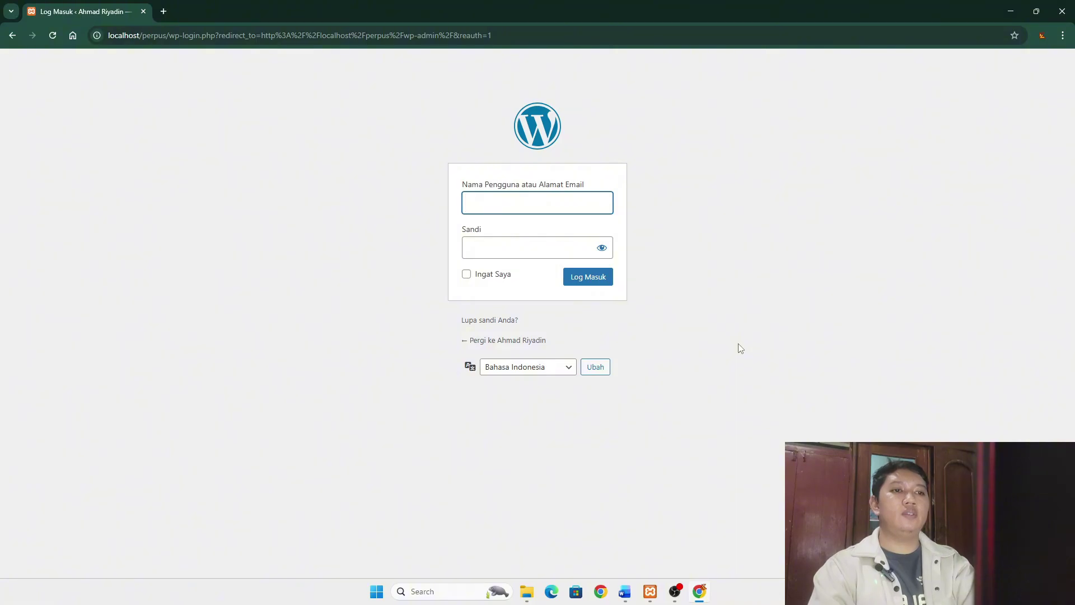
- Log in as admin with the account password
{"action": "type", "text": "adm"}
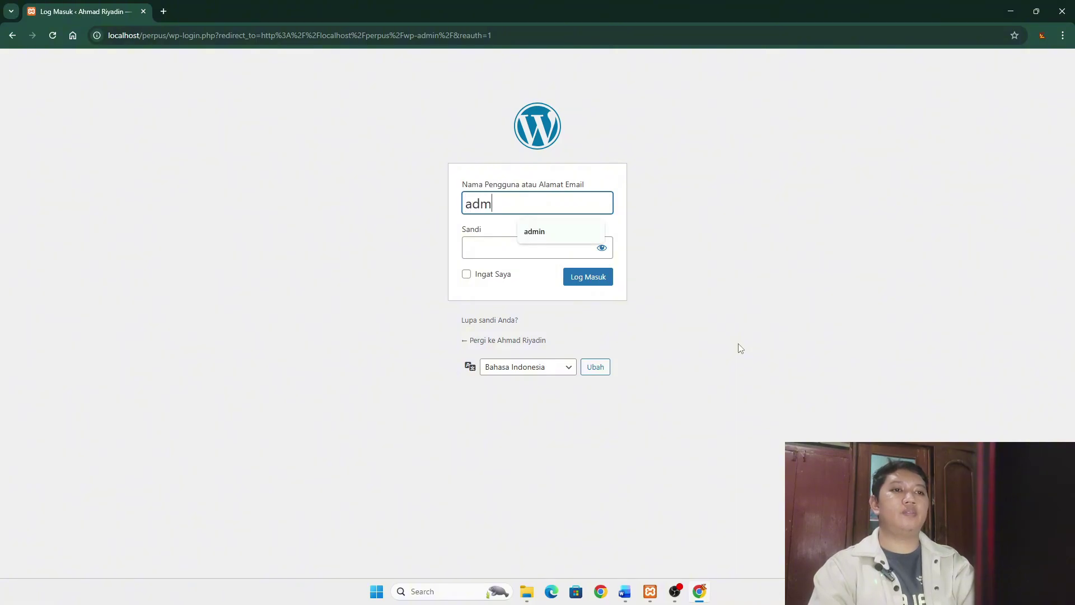
{"action": "type", "text": "in"}
{"action": "key", "text": "Tab"}
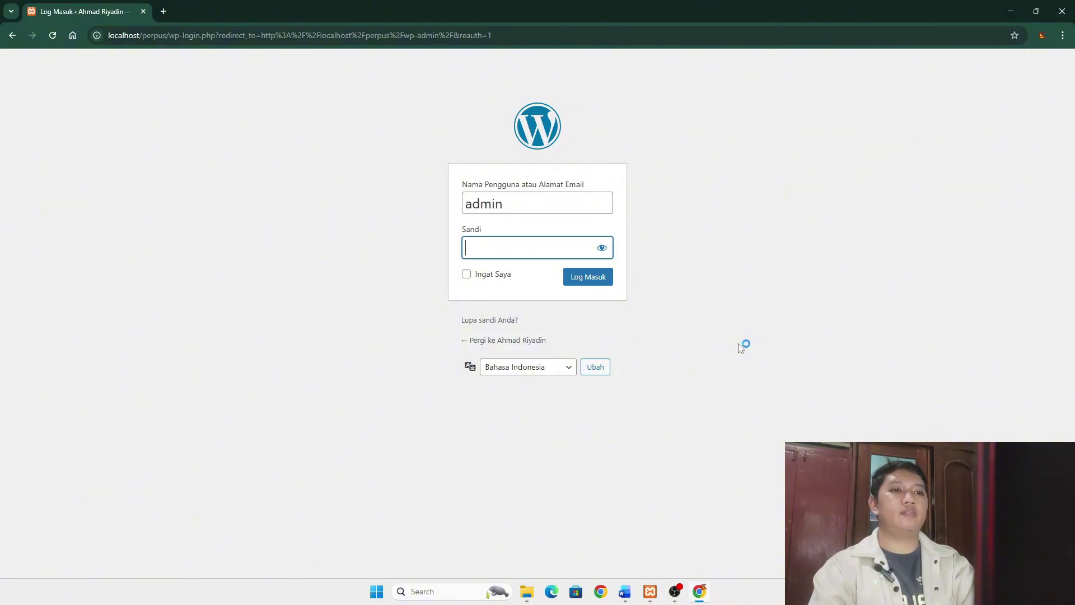
{"action": "type", "text": "admin123"}
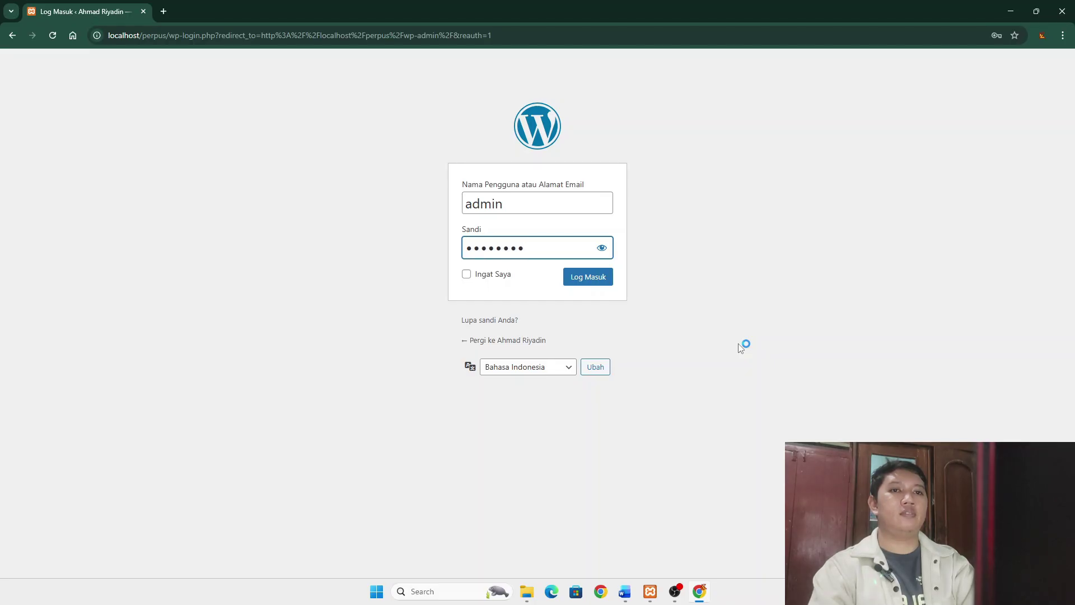
{"action": "left_click", "coordinate": [599, 278]}
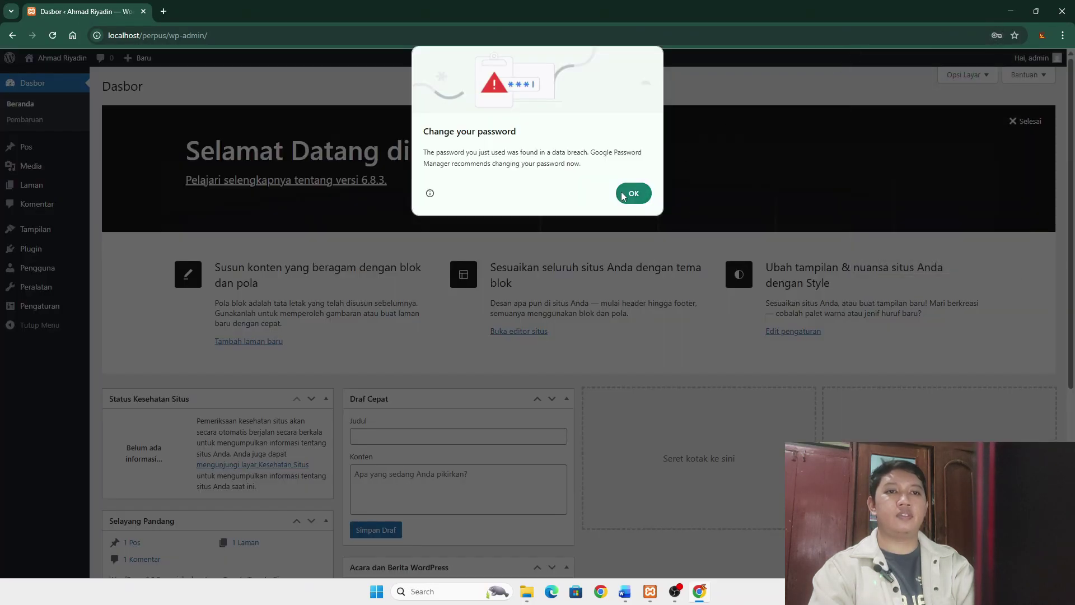
- Dismiss the breached-password and save-password prompts, then go to Tampilan > Tema
{"action": "left_click", "coordinate": [627, 194]}
{"action": "left_click", "coordinate": [1009, 65]}
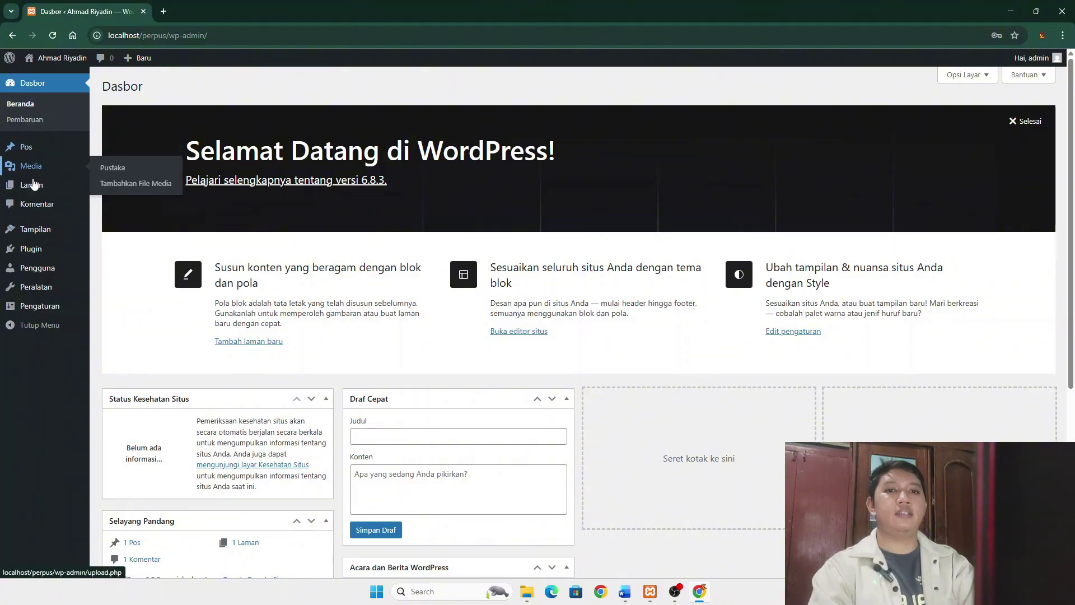
{"action": "mouse_move", "coordinate": [37, 233]}
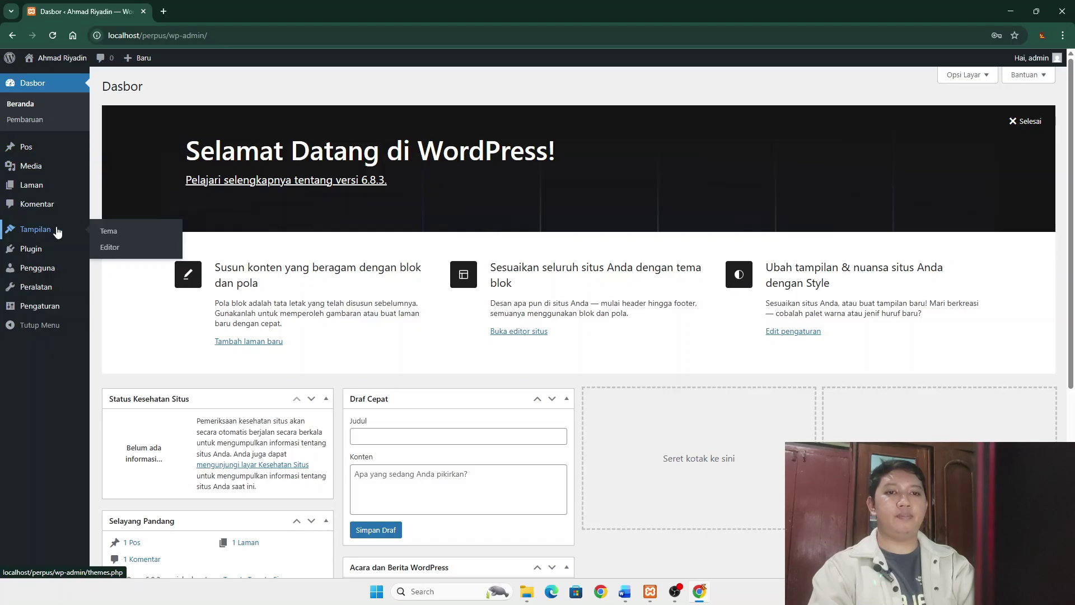
{"action": "left_click", "coordinate": [110, 232]}
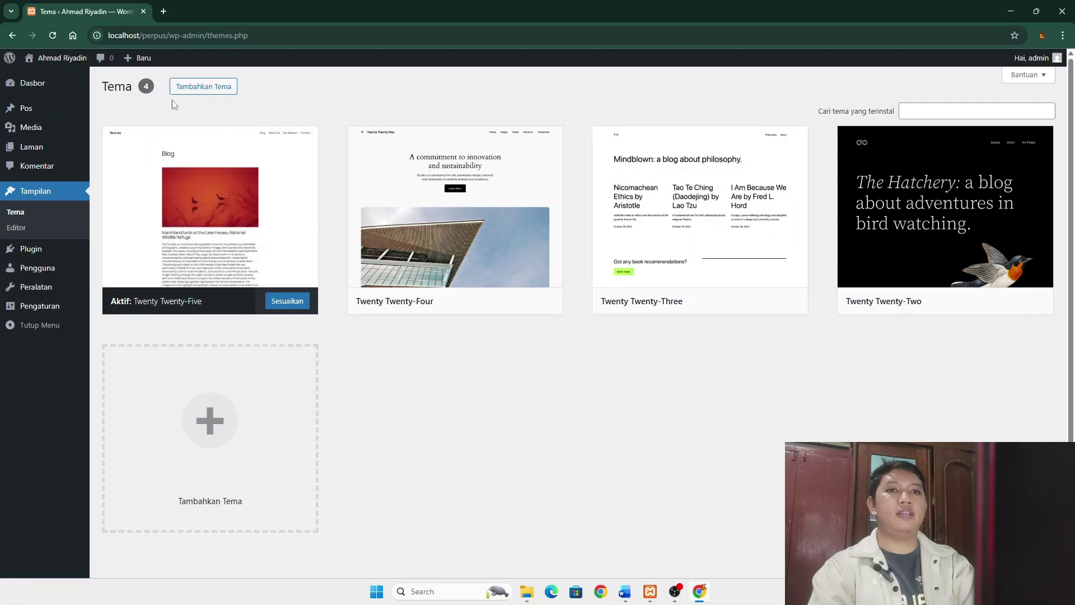
- Install the Astra theme from Tambahkan Tema and activate it
{"action": "left_click", "coordinate": [204, 88]}
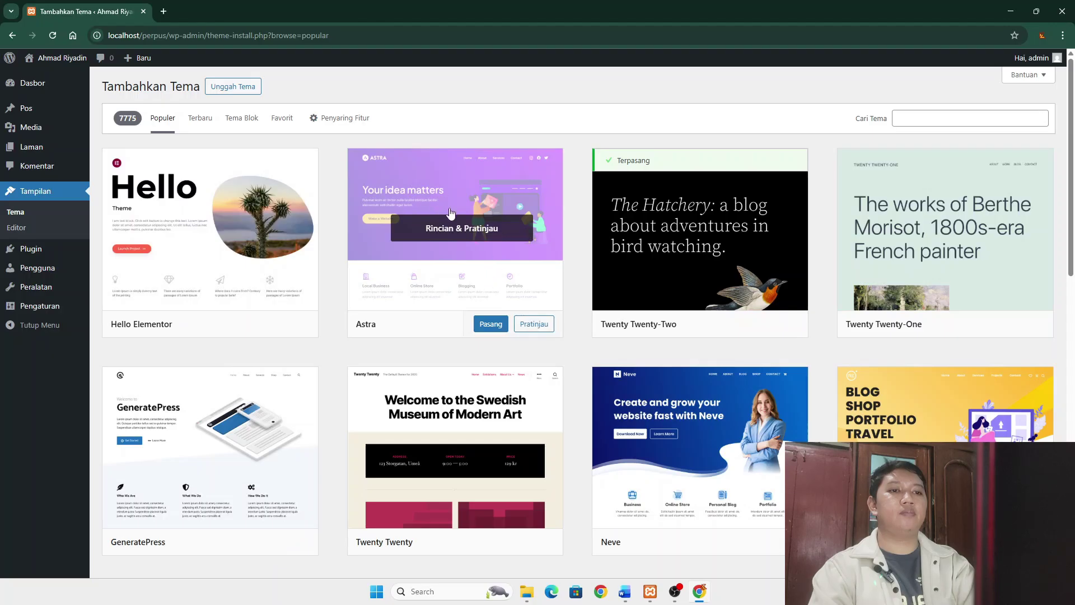
{"action": "left_click", "coordinate": [489, 328]}
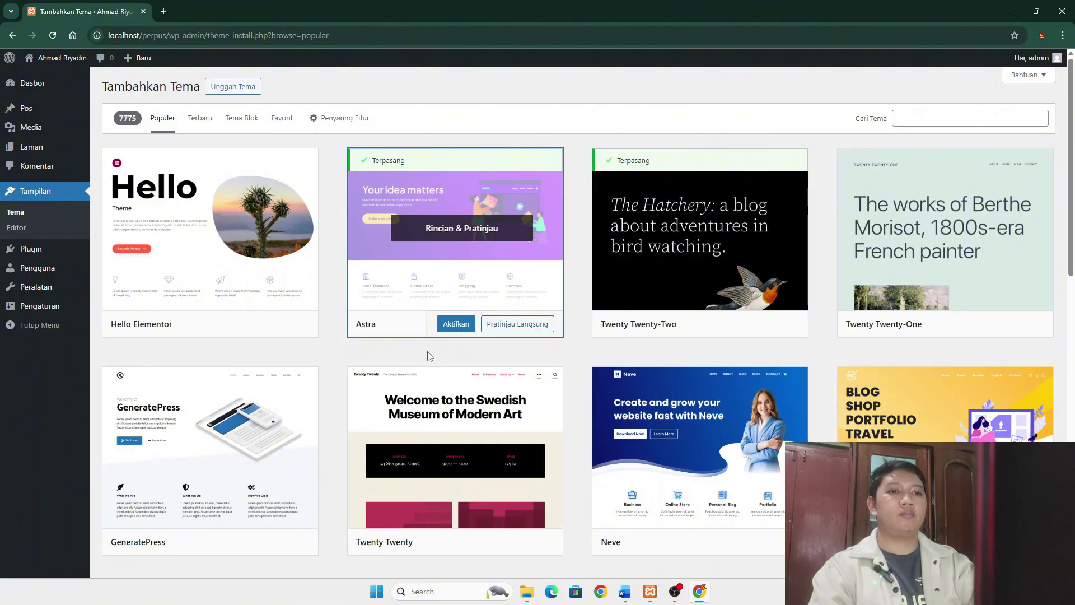
{"action": "left_click", "coordinate": [456, 327]}
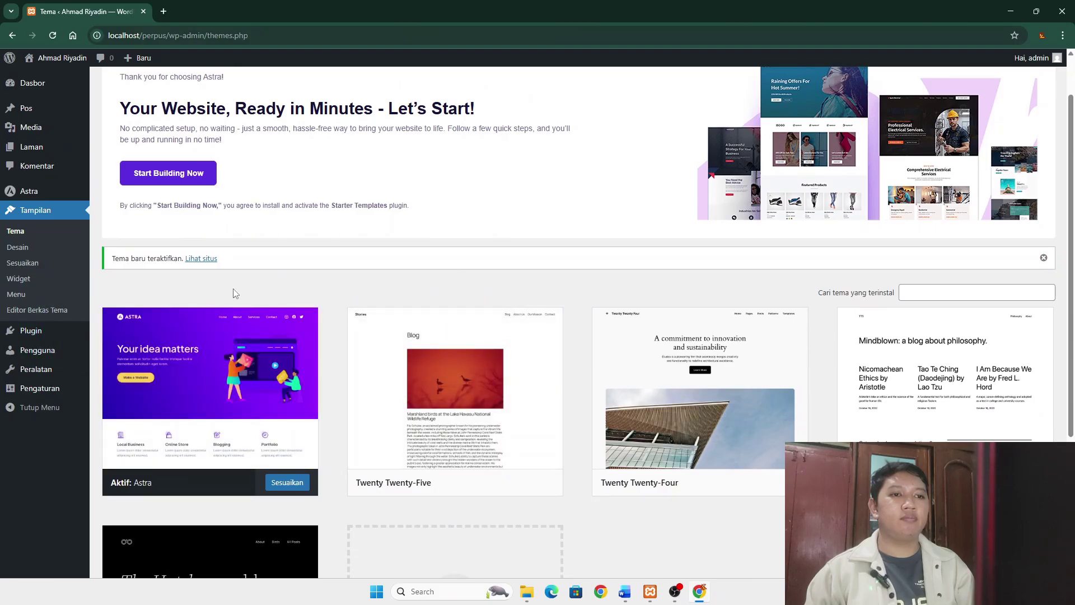
- View the Astra-styled perpus front page in a new tab, then return to the Tema page
{"action": "scroll", "coordinate": [212, 335], "scroll_direction": "up", "scroll_amount": 1}
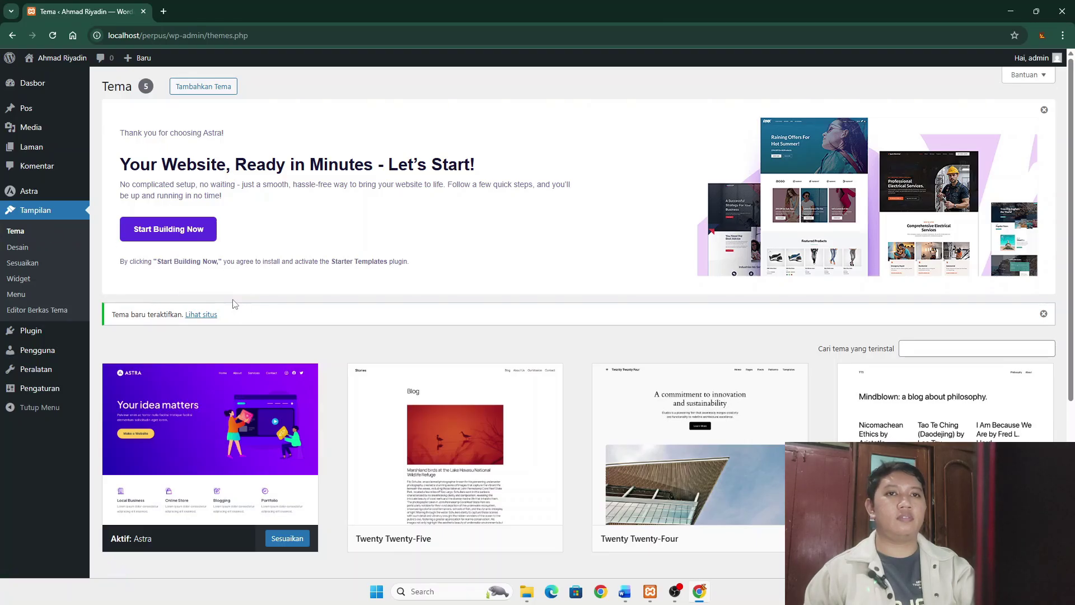
{"action": "mouse_move", "coordinate": [46, 82]}
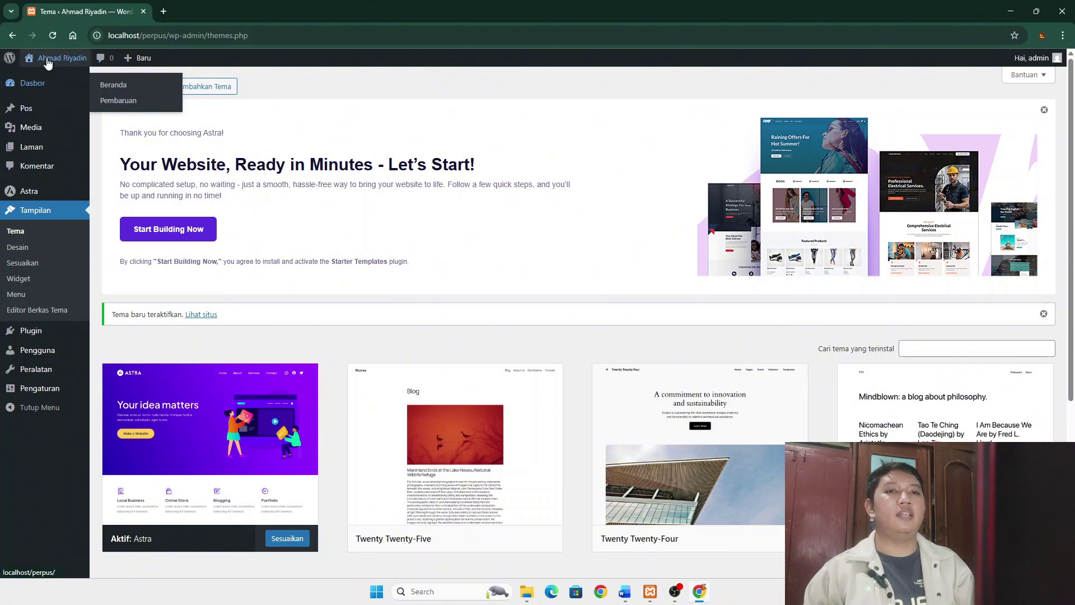
{"action": "right_click", "coordinate": [48, 77]}
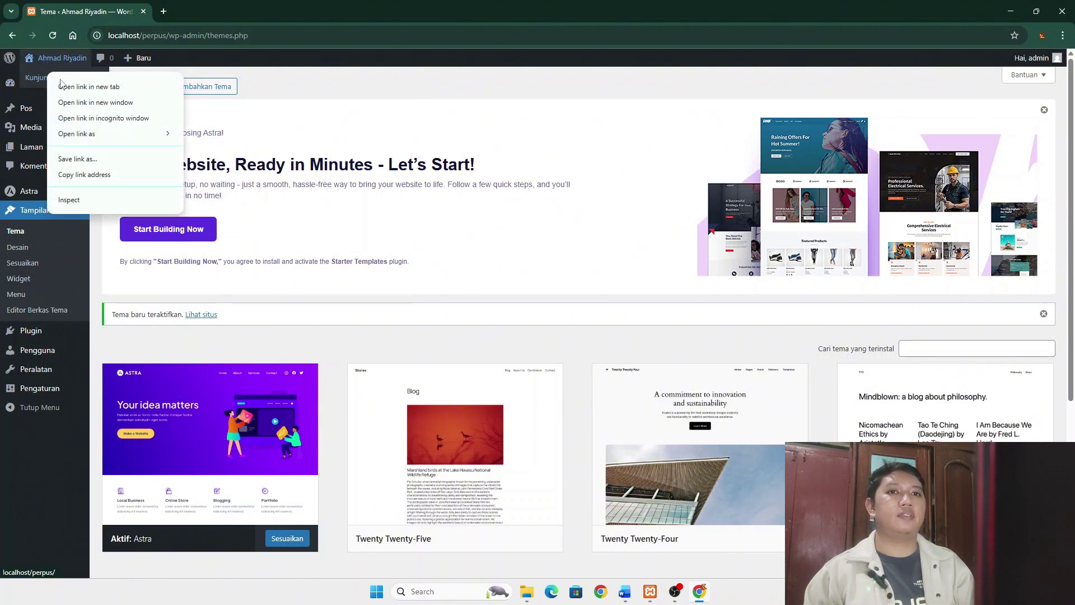
{"action": "left_click", "coordinate": [77, 84]}
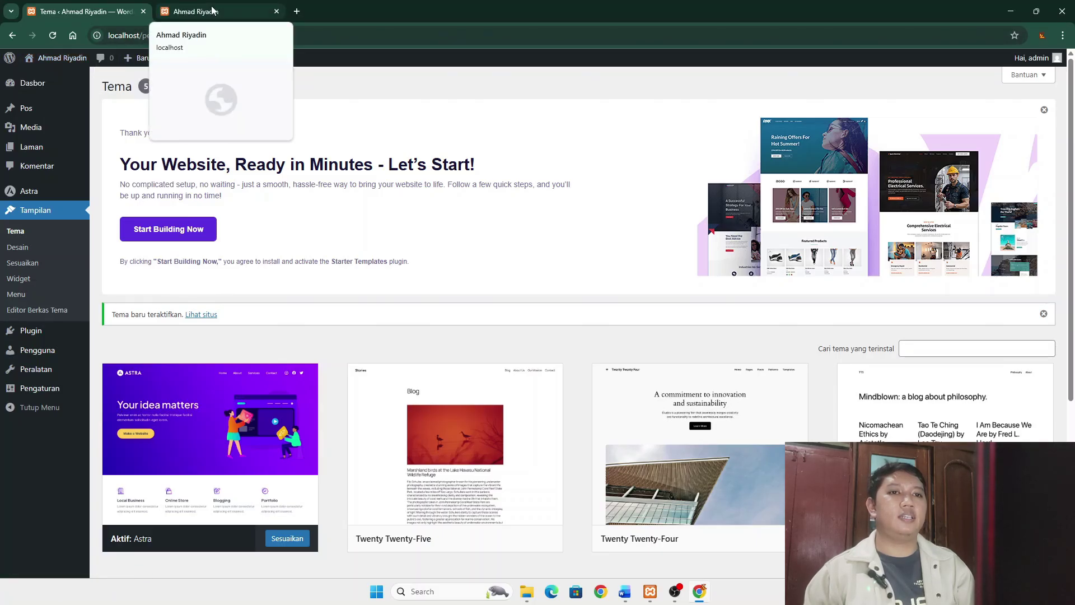
{"action": "left_click", "coordinate": [213, 11]}
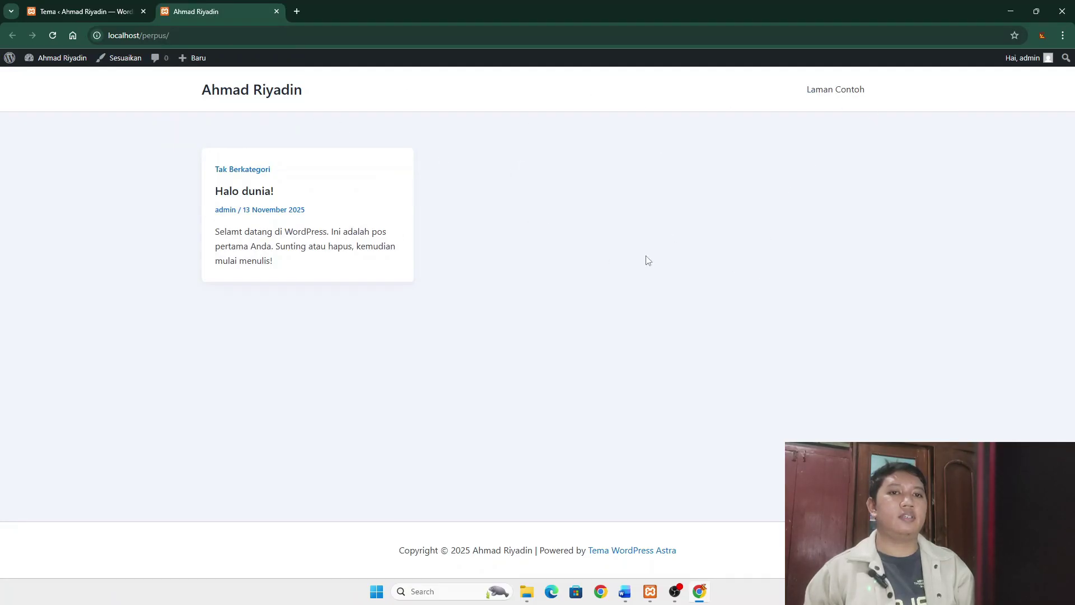
{"action": "left_click", "coordinate": [71, 15]}
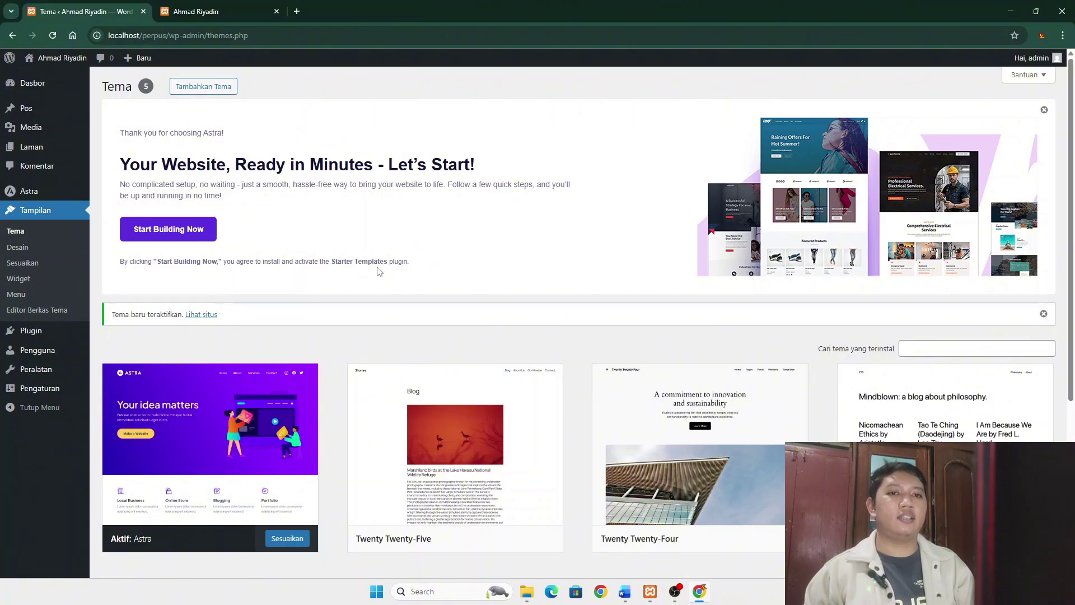
- Install and activate the Starter Templates plugin from the Astra welcome panel's Start Building Now
{"action": "left_click", "coordinate": [160, 233]}
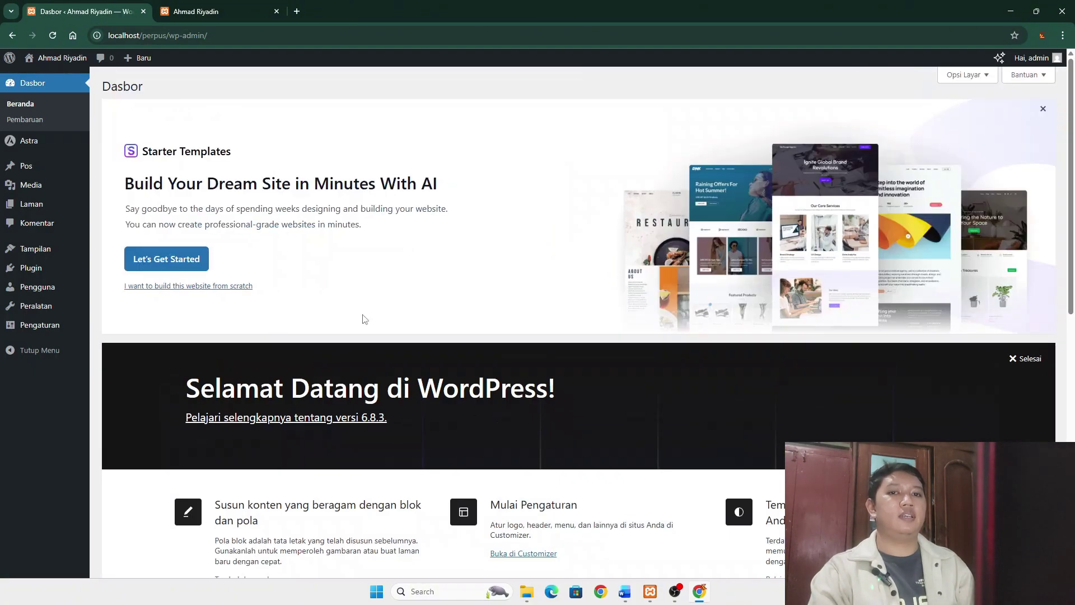
{"action": "mouse_move", "coordinate": [37, 175]}
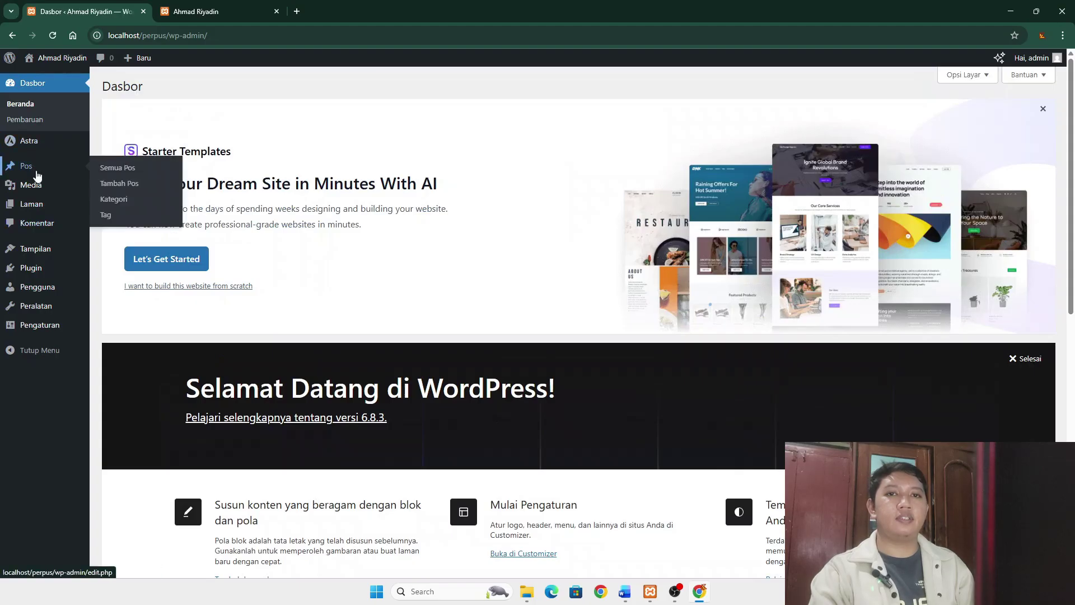
{"action": "mouse_move", "coordinate": [39, 201]}
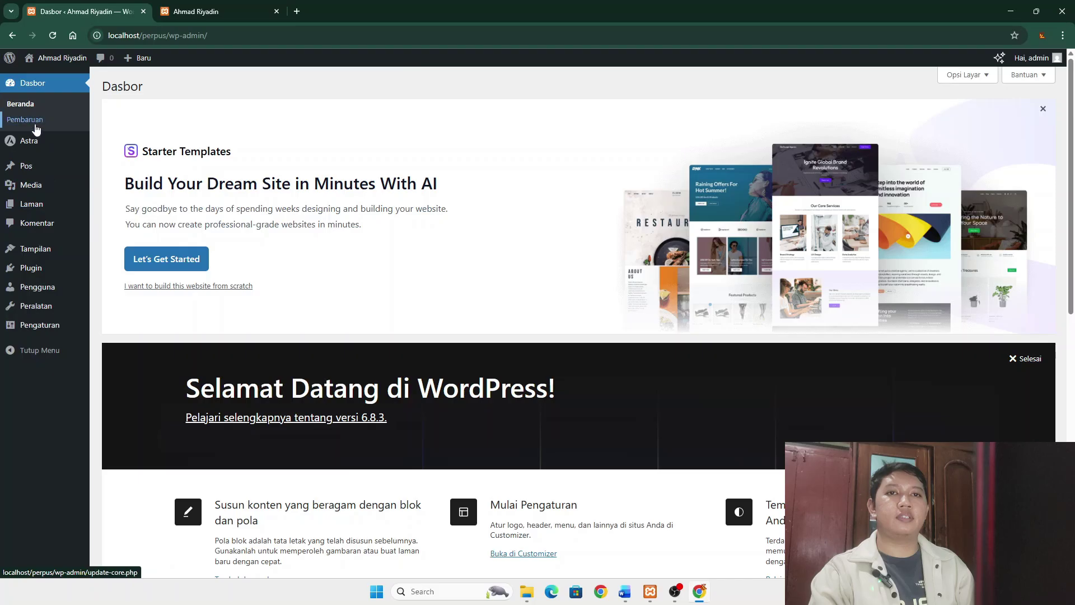
- Go through Tampilan and Plugin to the Tambahkan Plugin page with featured plugins
{"action": "left_click", "coordinate": [43, 251]}
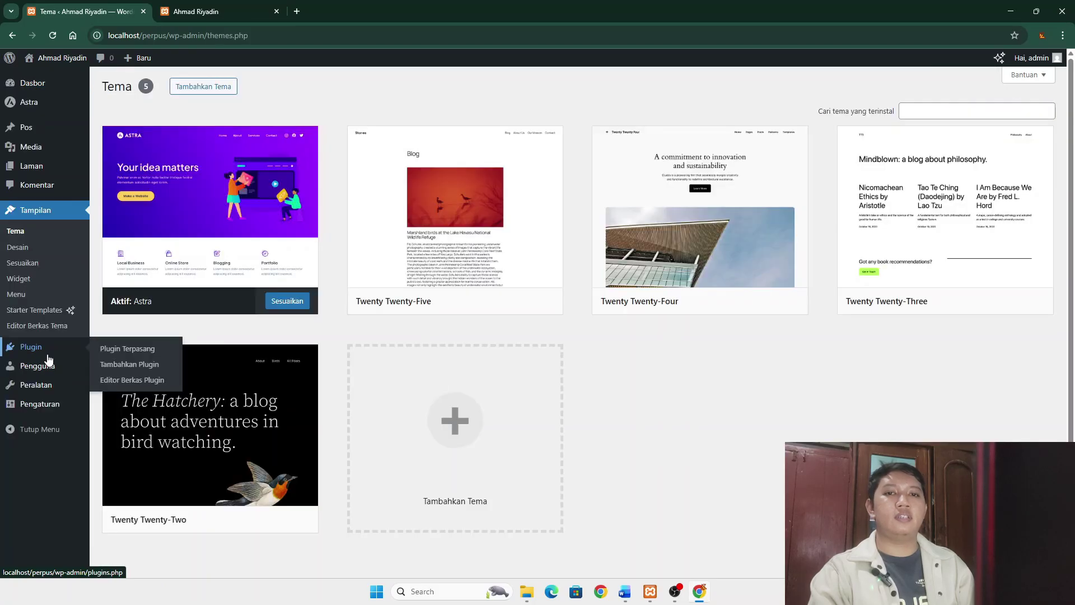
{"action": "left_click", "coordinate": [47, 356]}
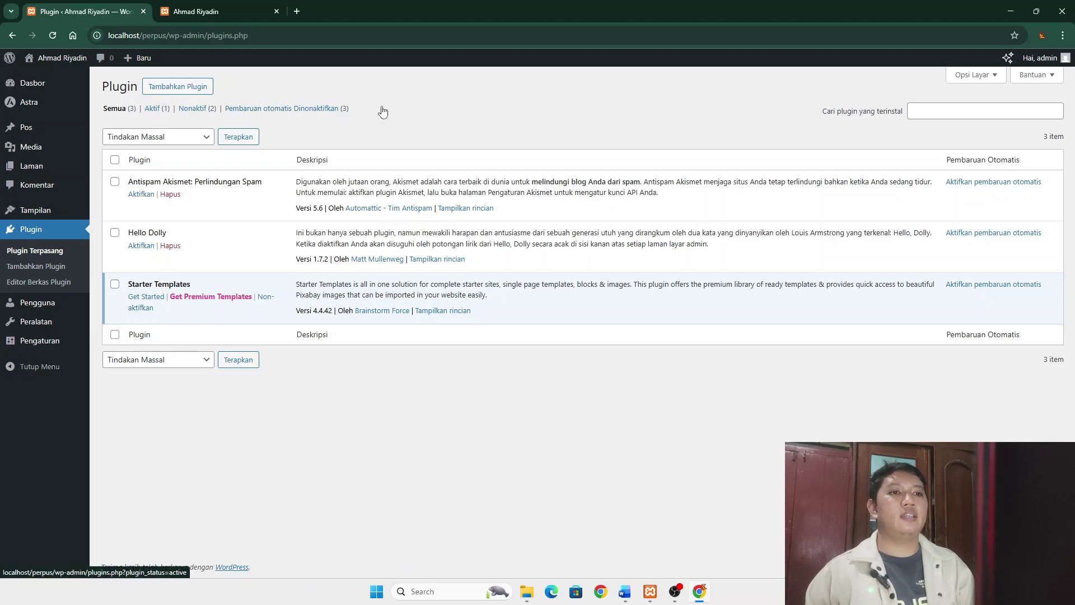
{"action": "left_click", "coordinate": [170, 93]}
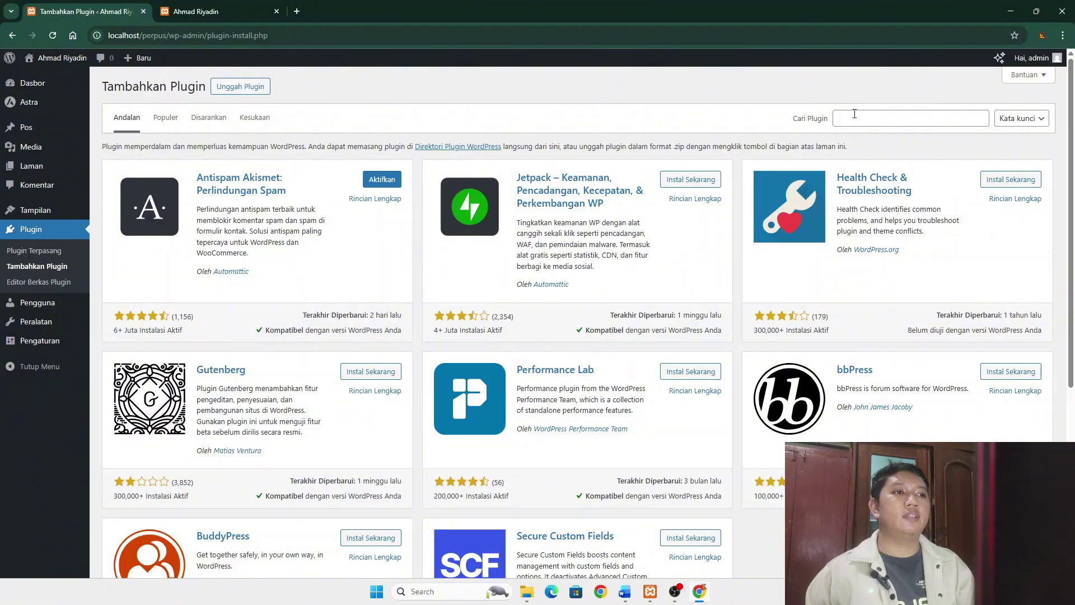
- Search for 'elementor', then install and activate Elementor Website Builder
{"action": "left_click", "coordinate": [857, 117]}
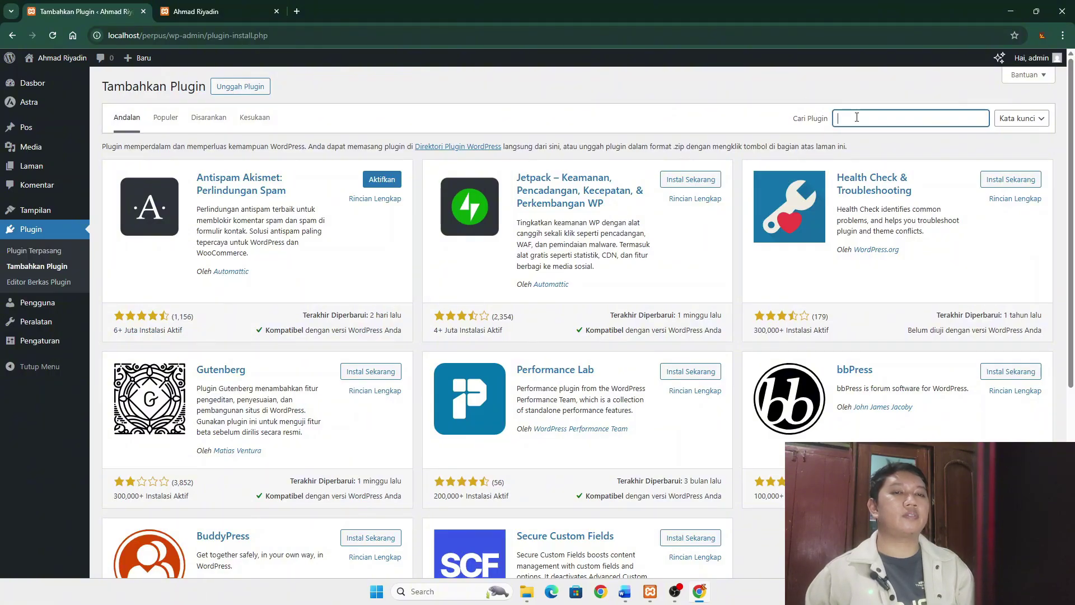
{"action": "type", "text": "elem"}
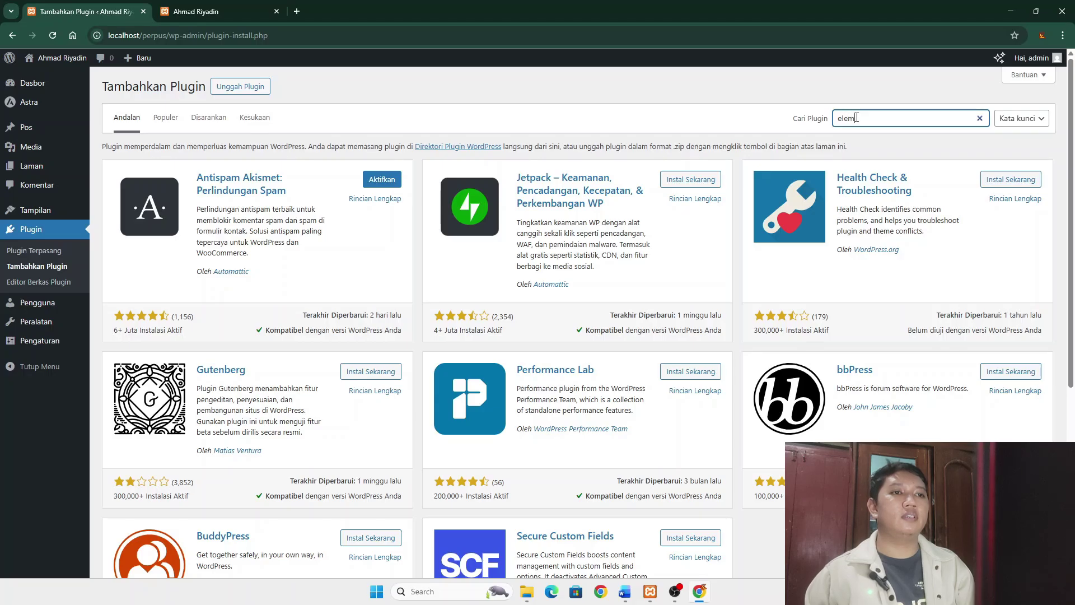
{"action": "type", "text": "ent"}
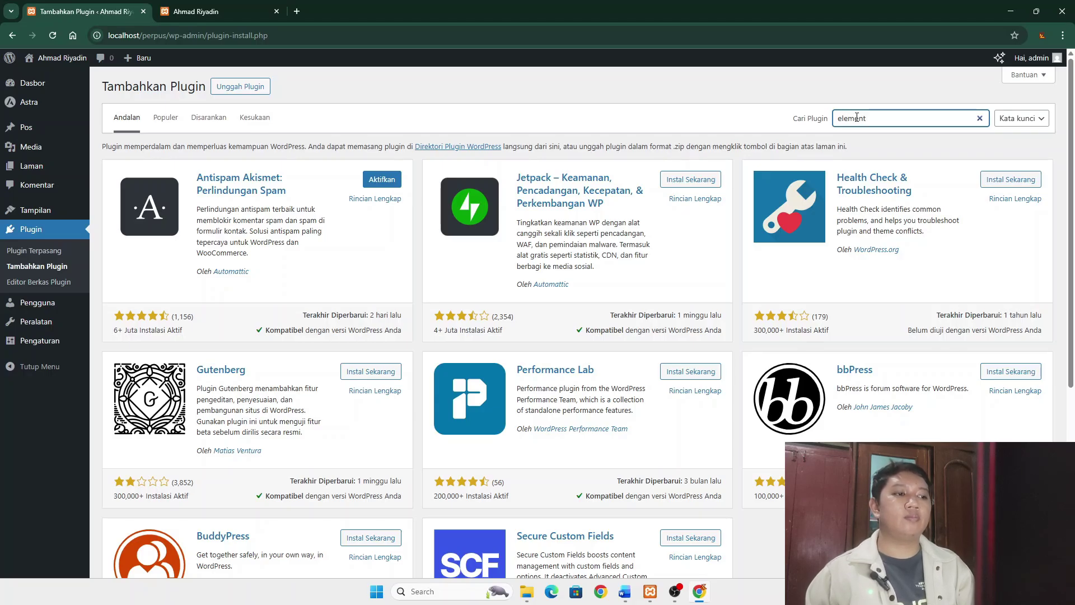
{"action": "type", "text": "or"}
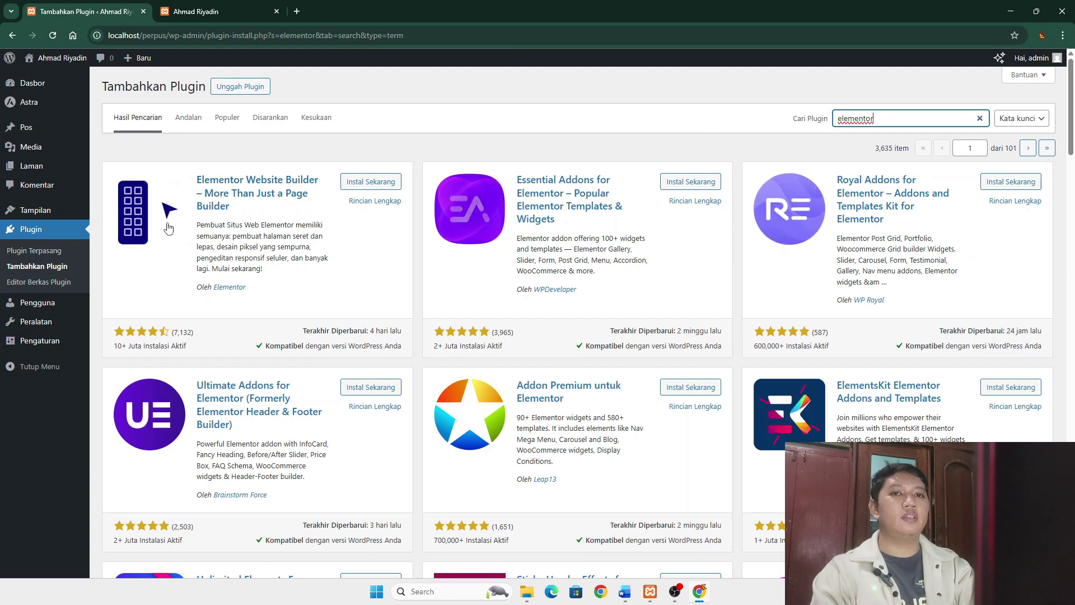
{"action": "left_click", "coordinate": [379, 182]}
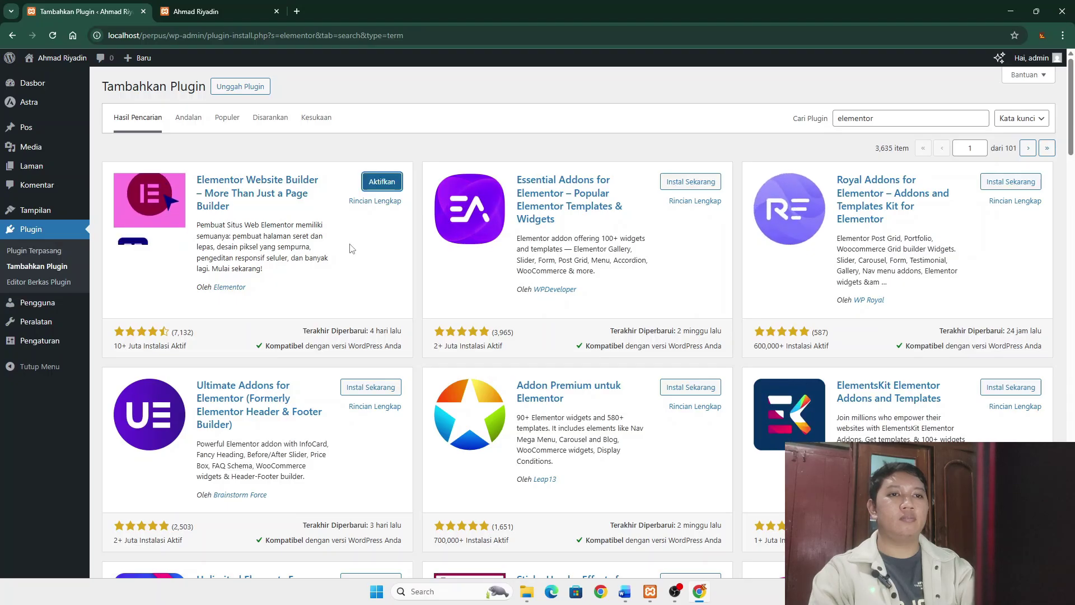
{"action": "left_click", "coordinate": [381, 181]}
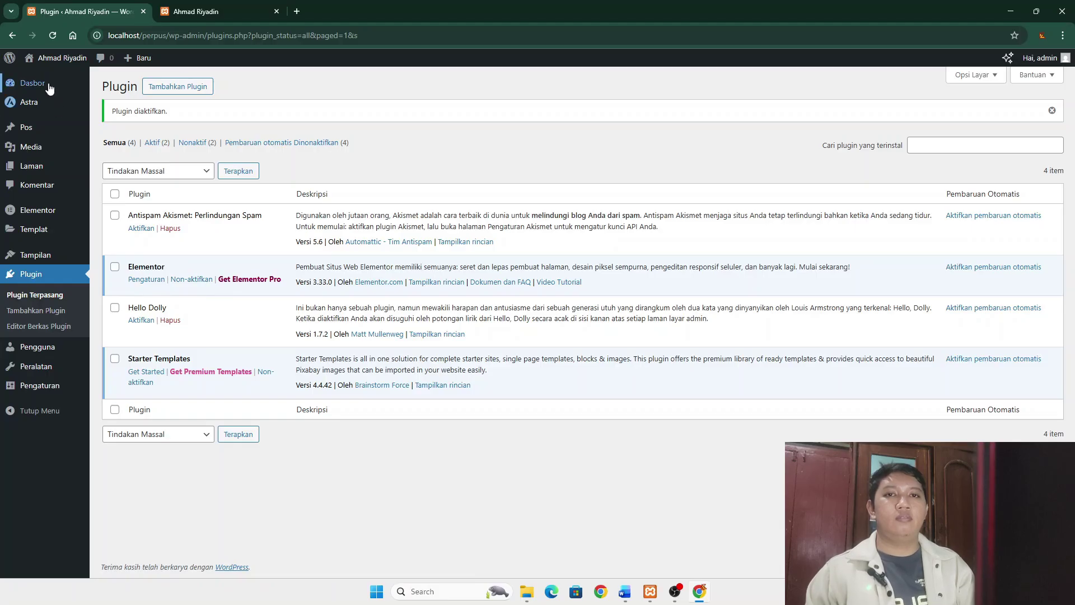
- Go to the Appearance Menus editor, briefly checking the Word page-content document
{"action": "mouse_move", "coordinate": [33, 259]}
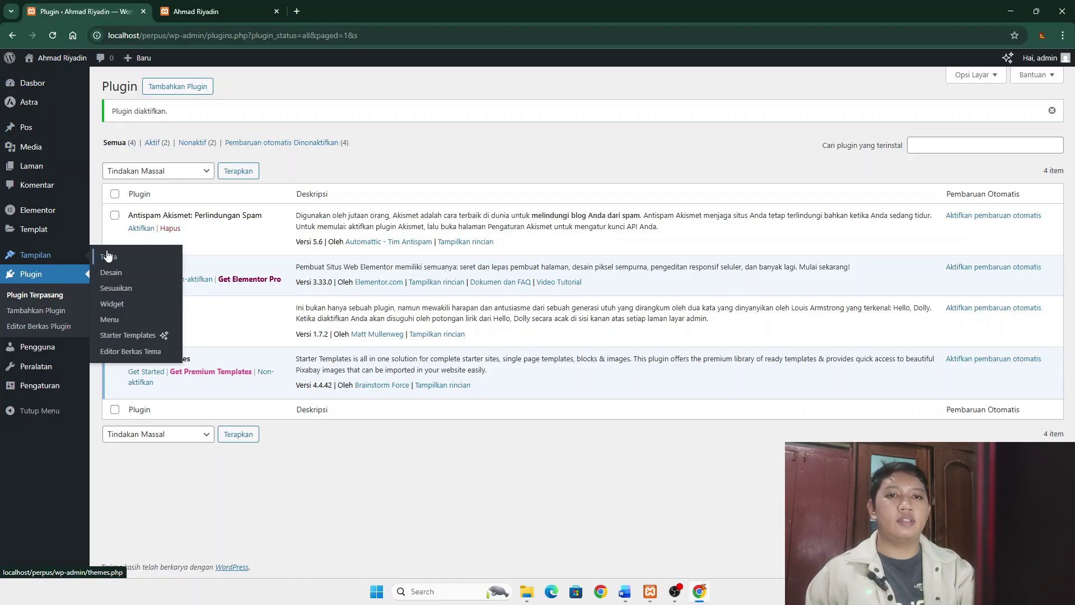
{"action": "left_click", "coordinate": [116, 332]}
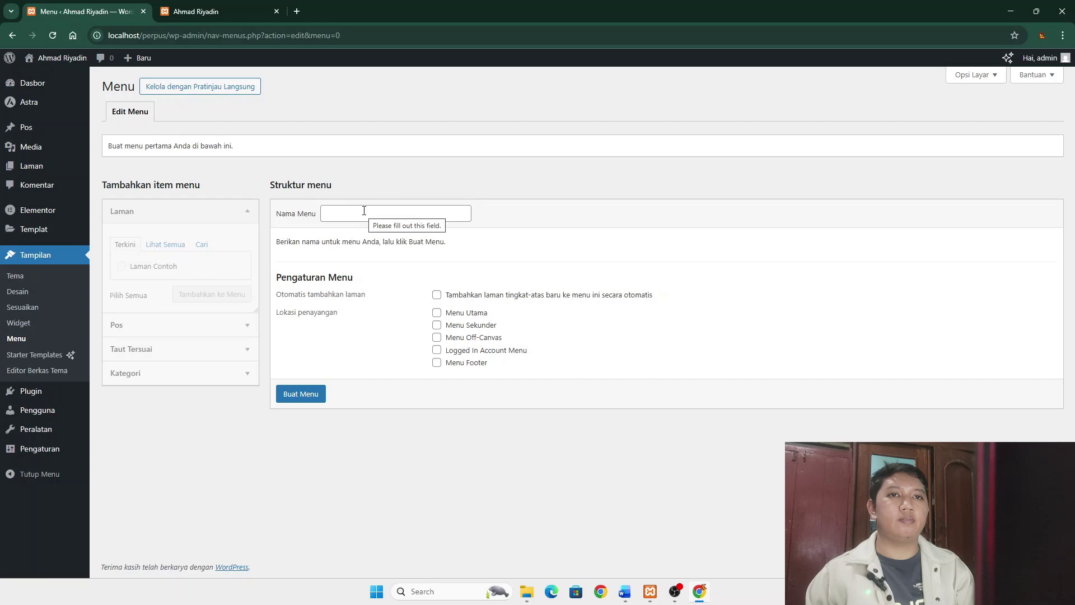
{"action": "key", "text": "alt+Tab"}
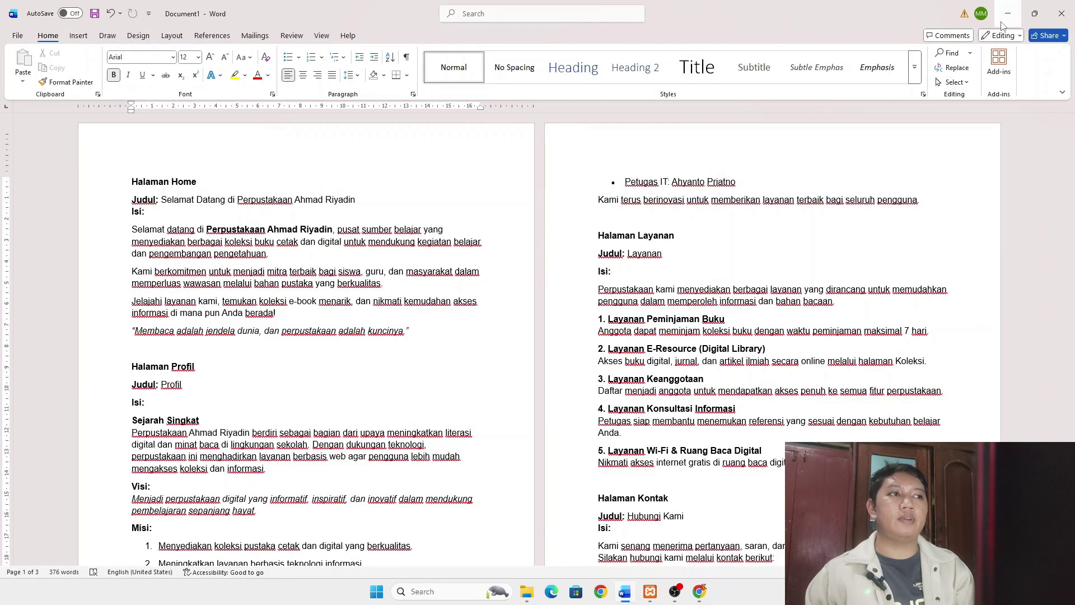
{"action": "left_click", "coordinate": [1008, 17]}
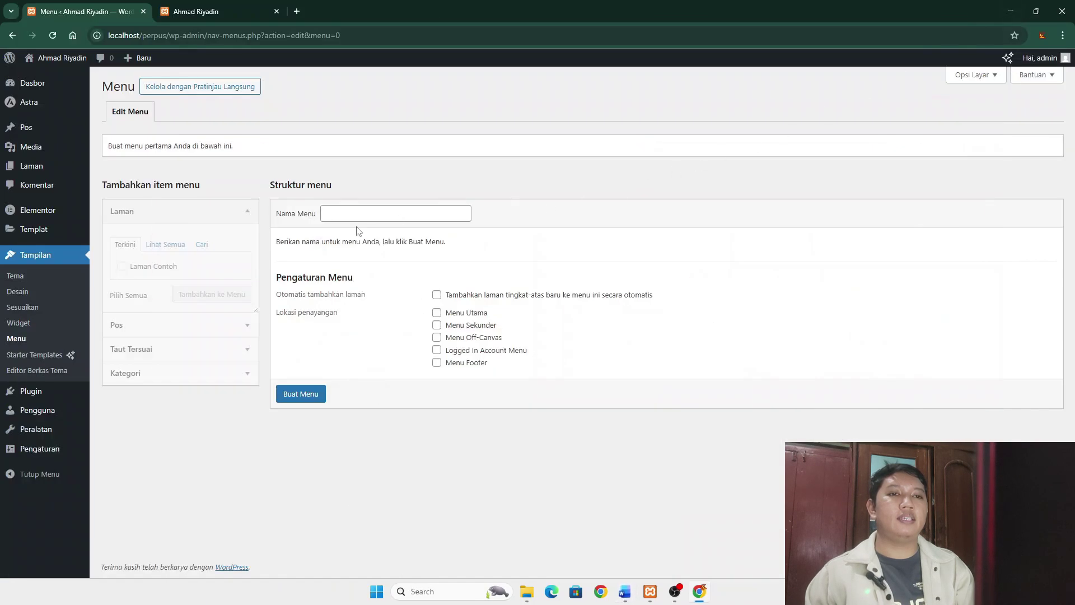
- Create a menu named Home assigned to Menu Utama and Menu Footer, and save it
{"action": "left_click", "coordinate": [355, 216]}
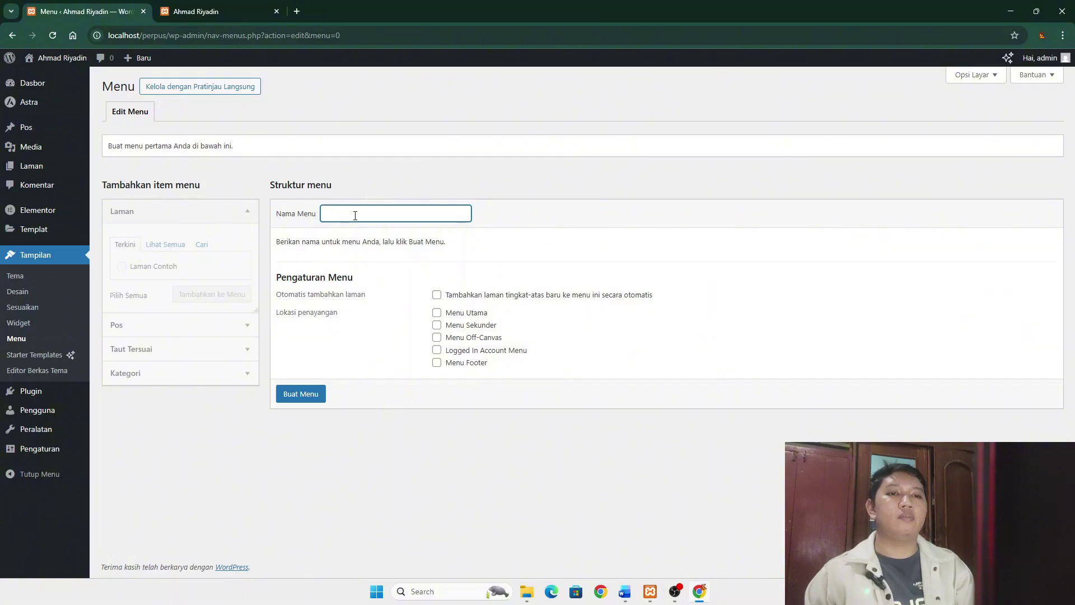
{"action": "type", "text": "Home"}
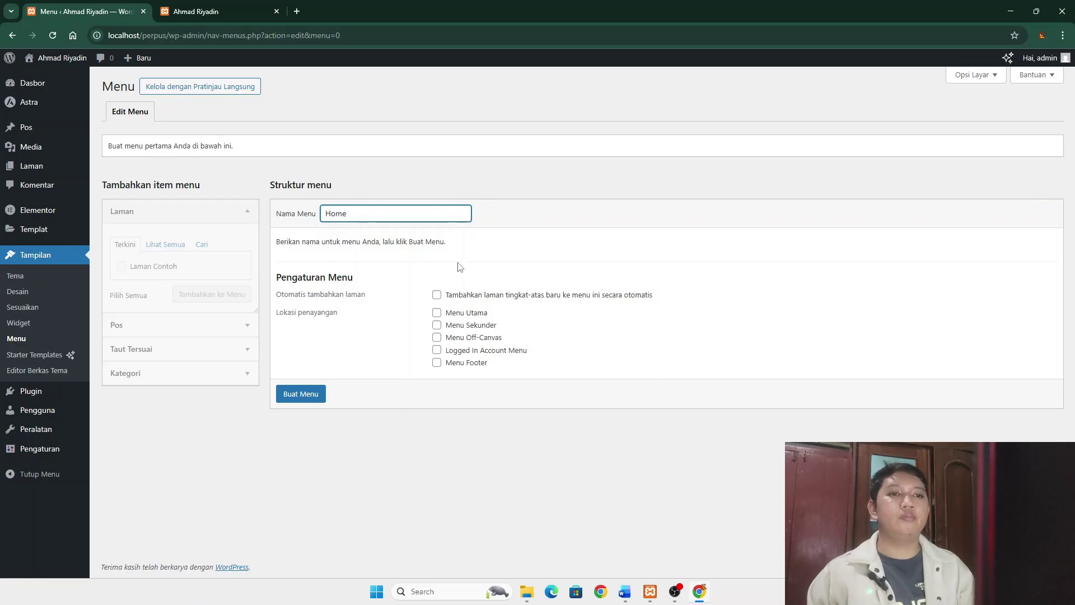
{"action": "left_click", "coordinate": [436, 313]}
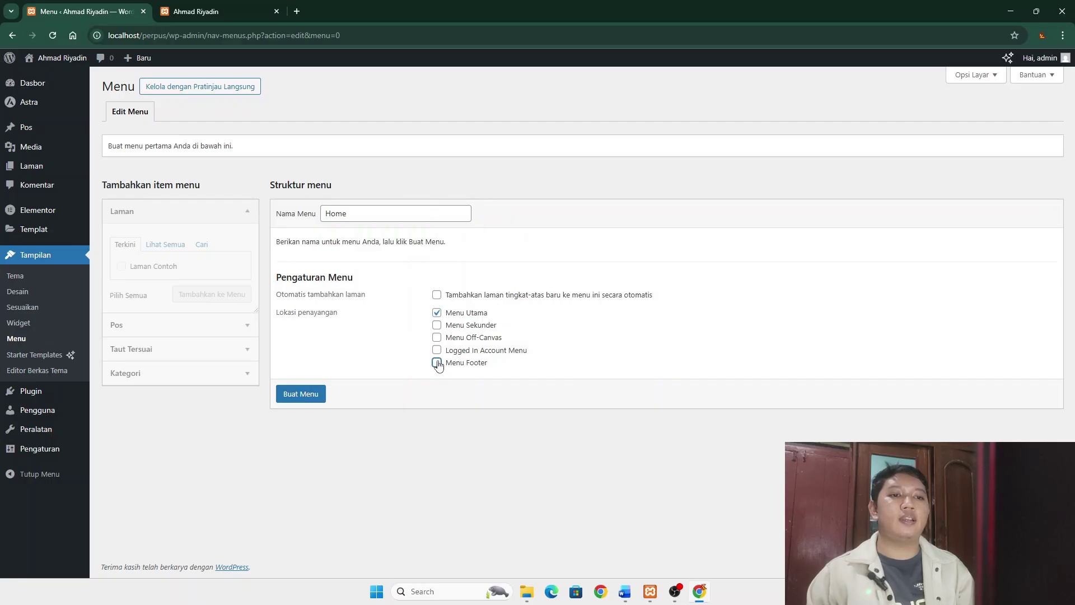
{"action": "left_click", "coordinate": [311, 394]}
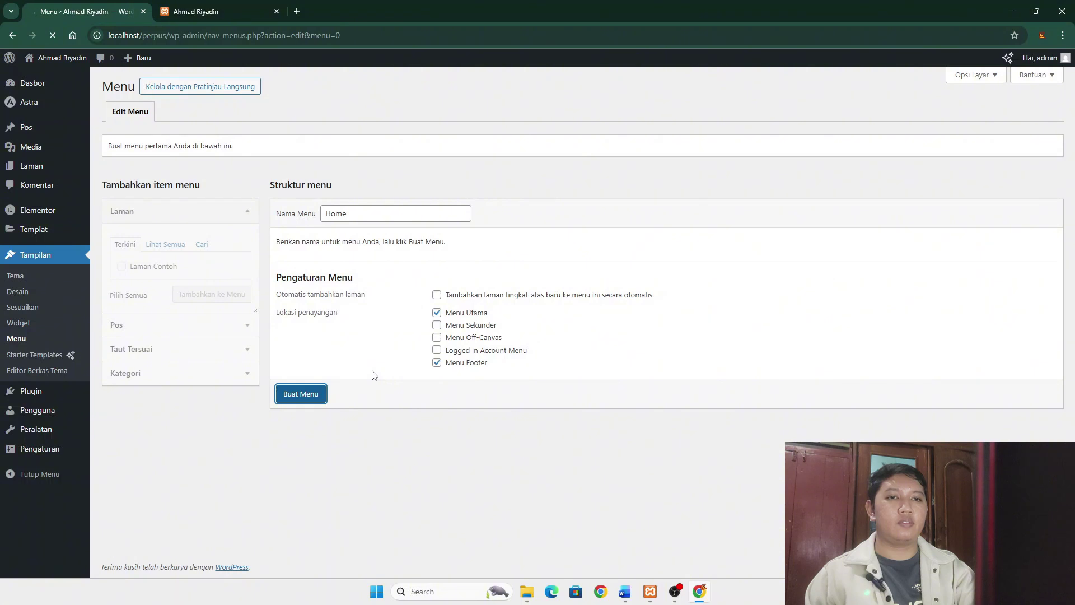
{"action": "left_click", "coordinate": [305, 403]}
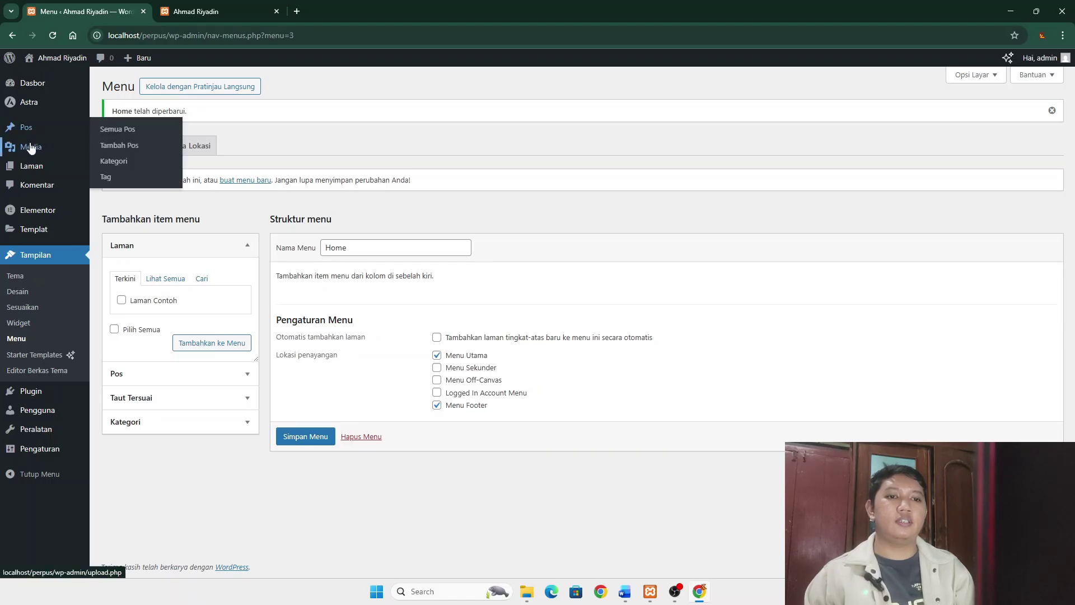
- Bulk-move Kebijakan Privasi and Laman Contoh to the trash with Pindah ke Tempat Sampah
{"action": "mouse_move", "coordinate": [34, 166]}
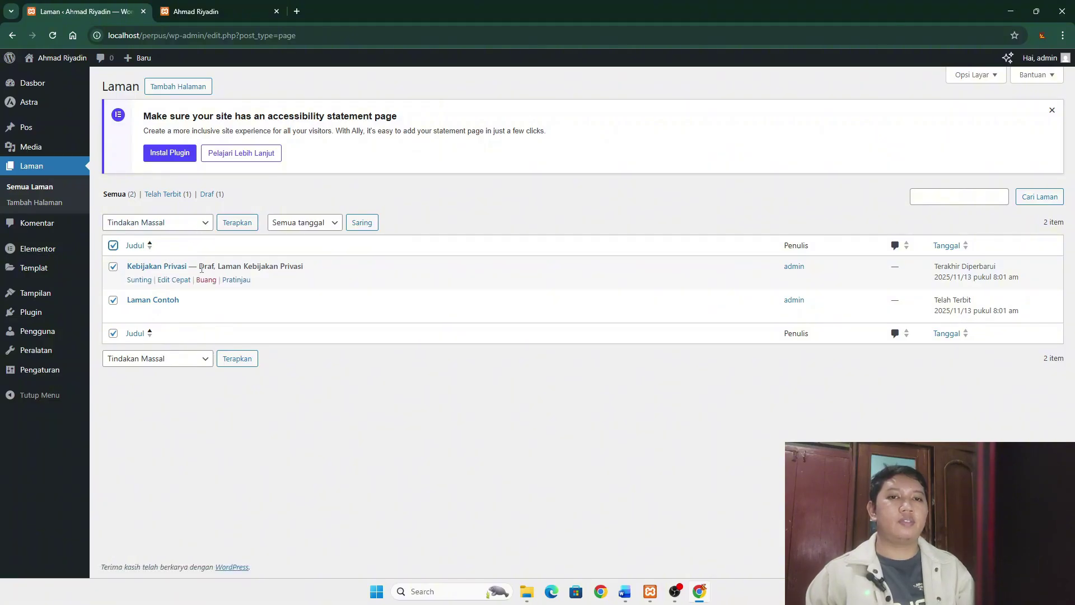
{"action": "left_click", "coordinate": [207, 224]}
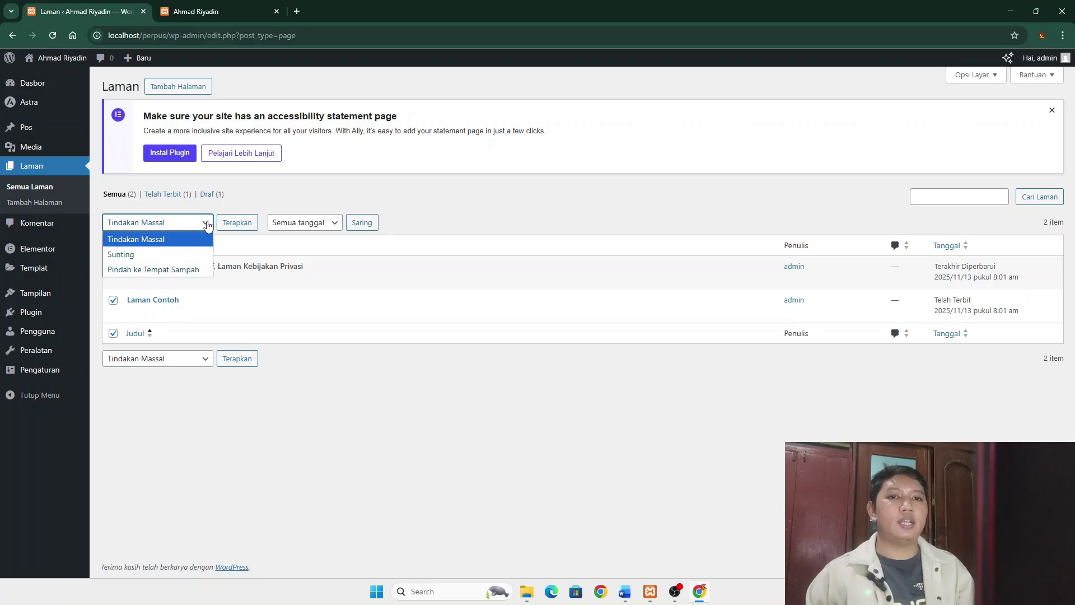
{"action": "left_click", "coordinate": [168, 269]}
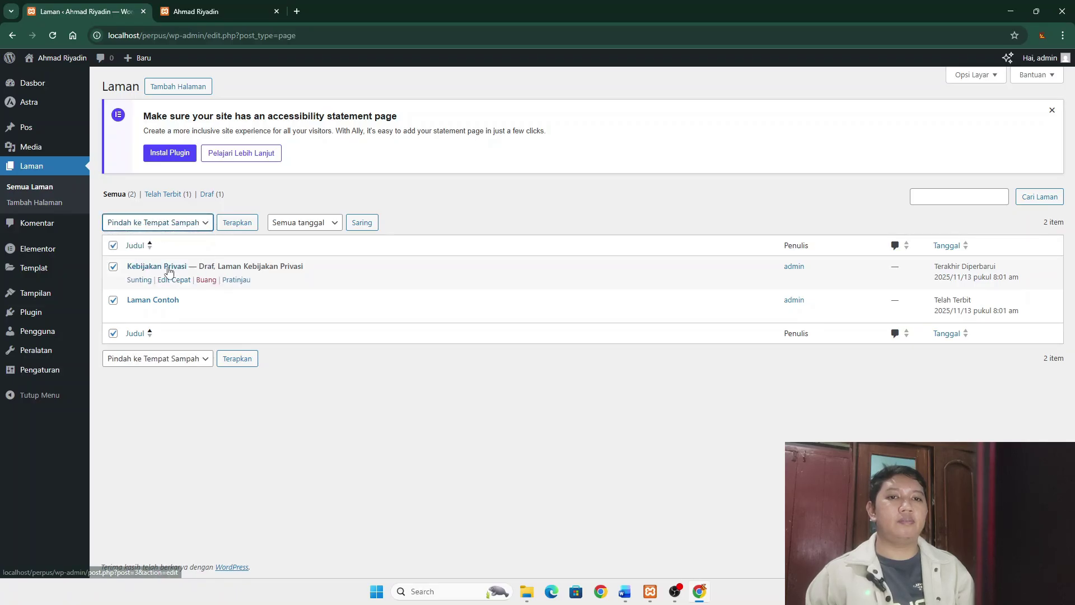
{"action": "left_click", "coordinate": [242, 363]}
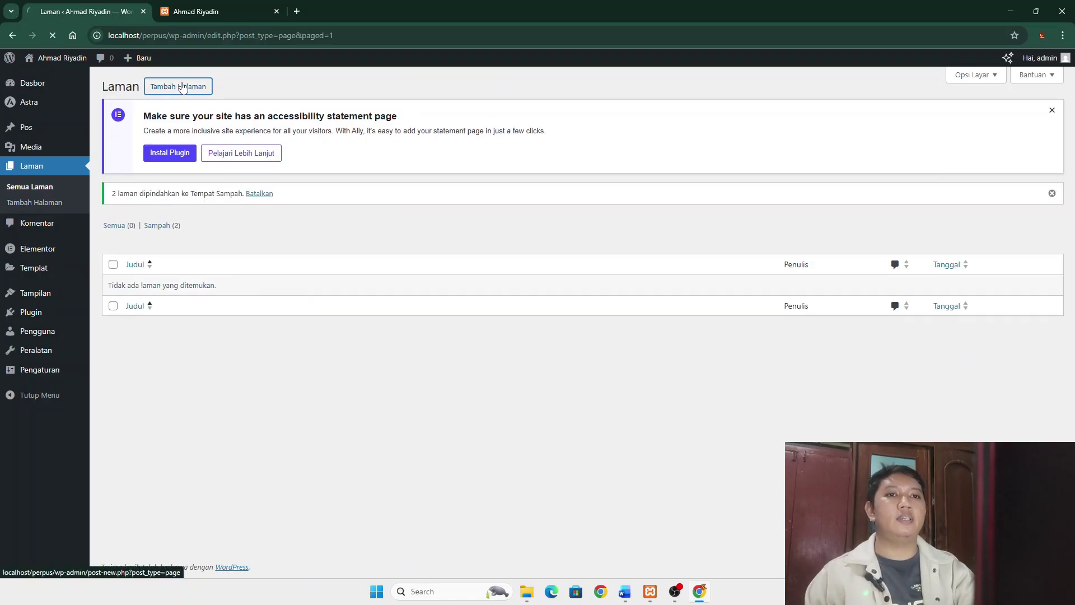
- Create and publish a page titled Home, then return to the Laman list
{"action": "left_click", "coordinate": [182, 86]}
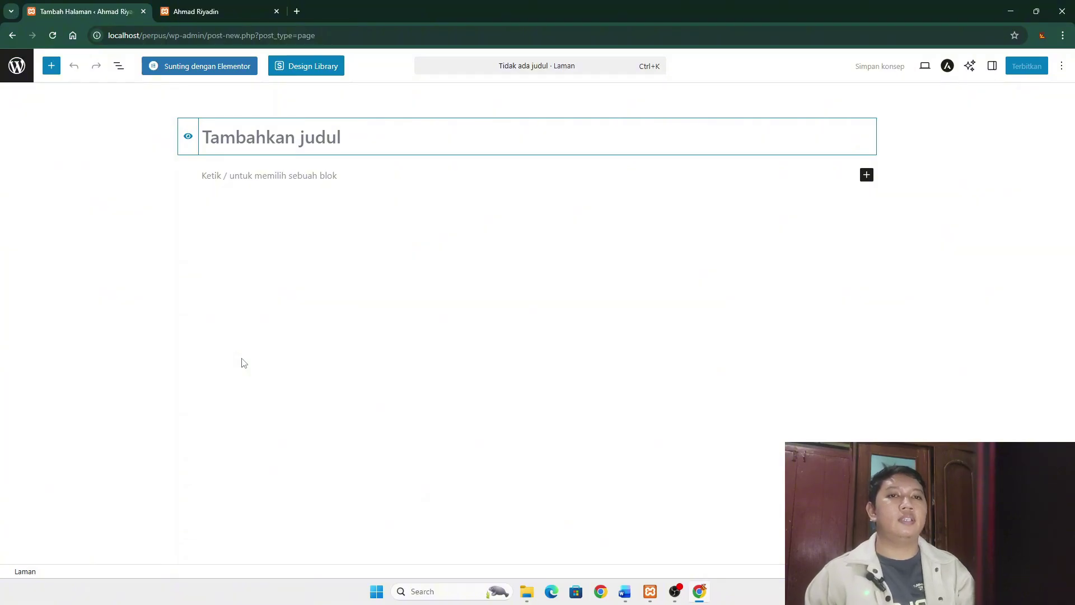
{"action": "type", "text": "Hom"}
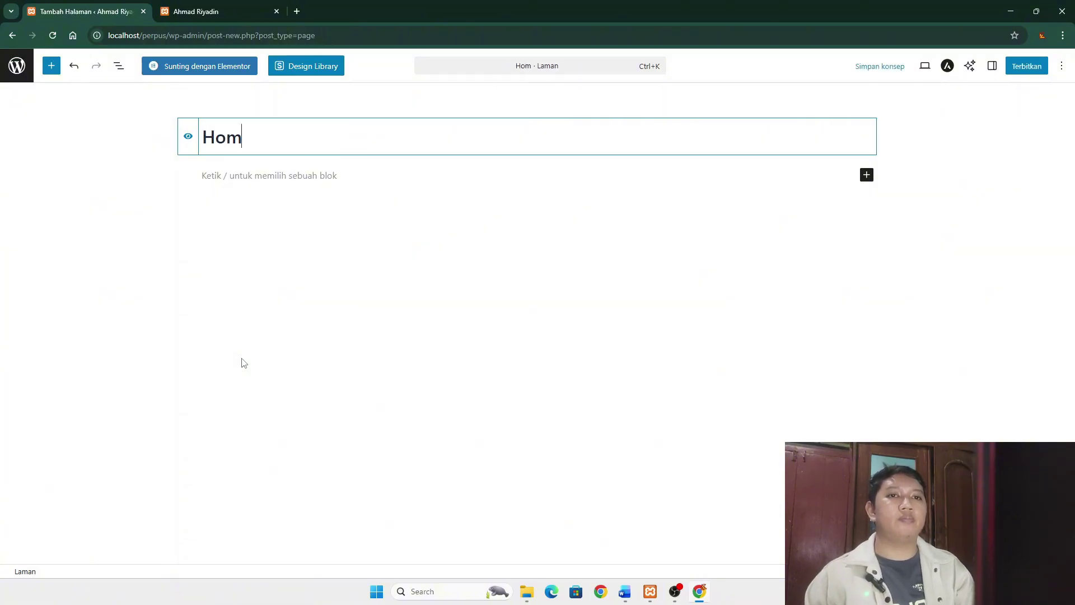
{"action": "type", "text": "e"}
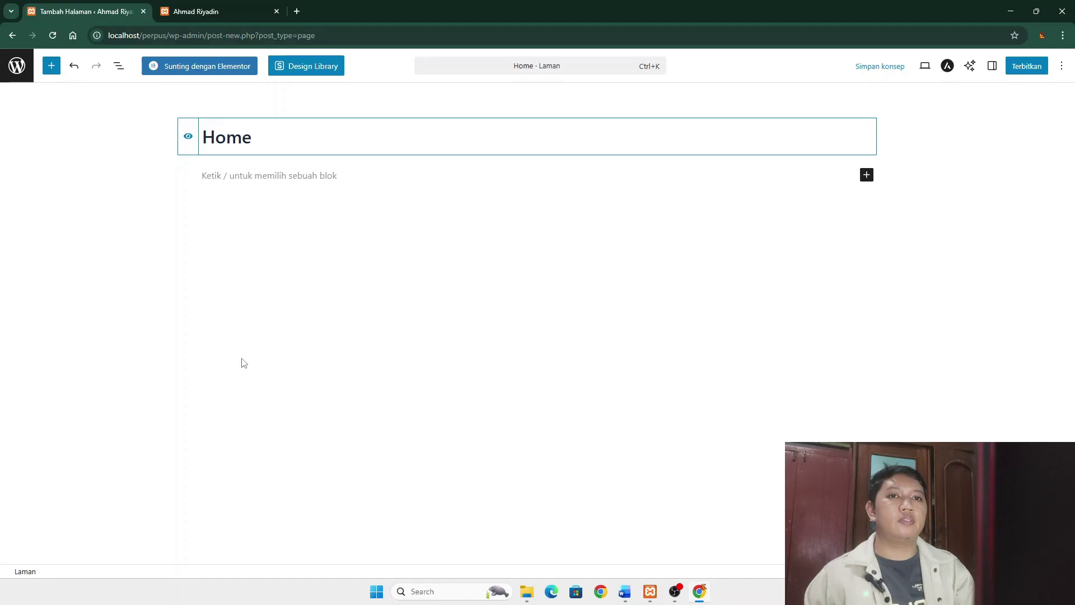
{"action": "left_click", "coordinate": [1025, 66]}
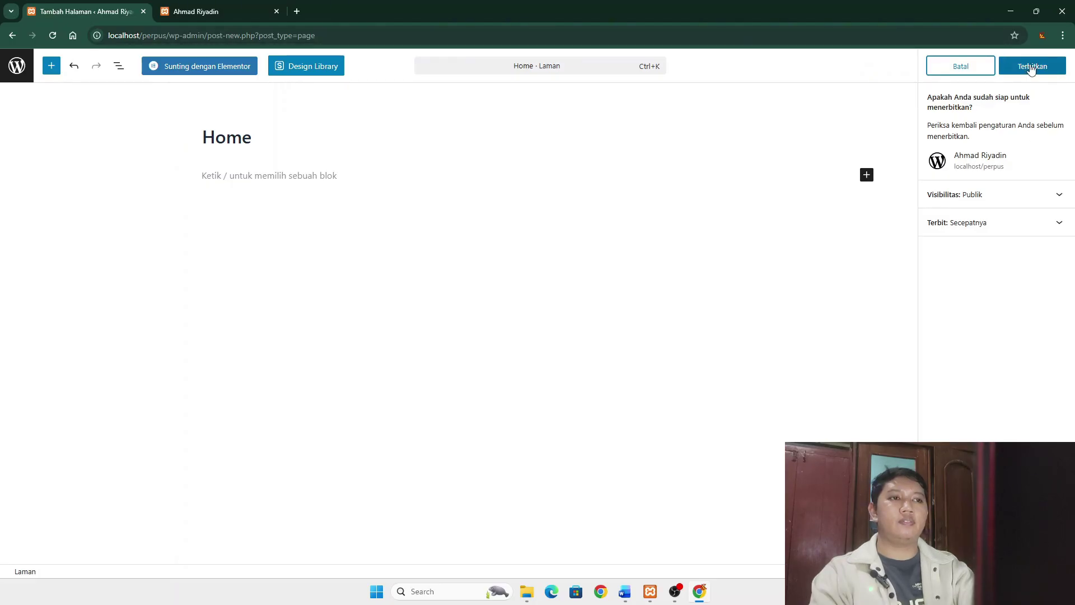
{"action": "left_click", "coordinate": [1030, 67]}
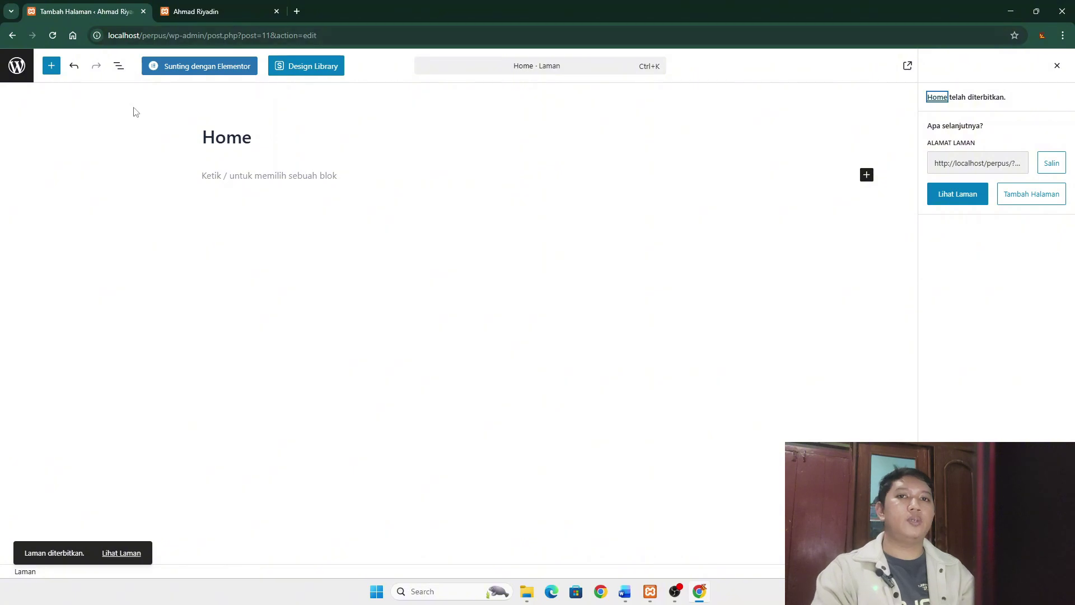
{"action": "left_click", "coordinate": [15, 71]}
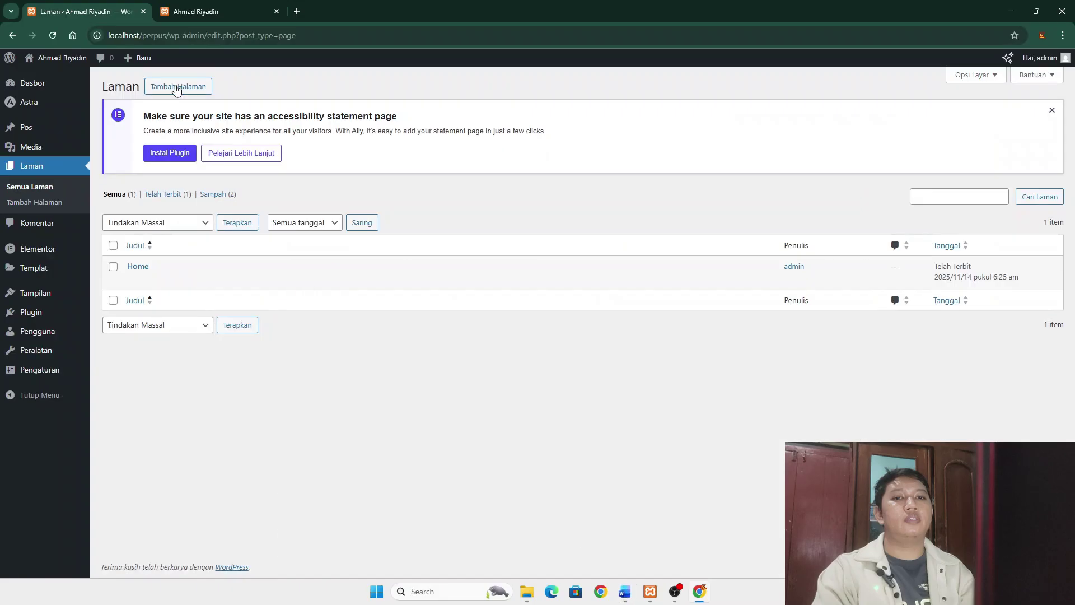
- Create and publish a page titled Profil, then return to the Laman list
{"action": "left_click", "coordinate": [178, 88]}
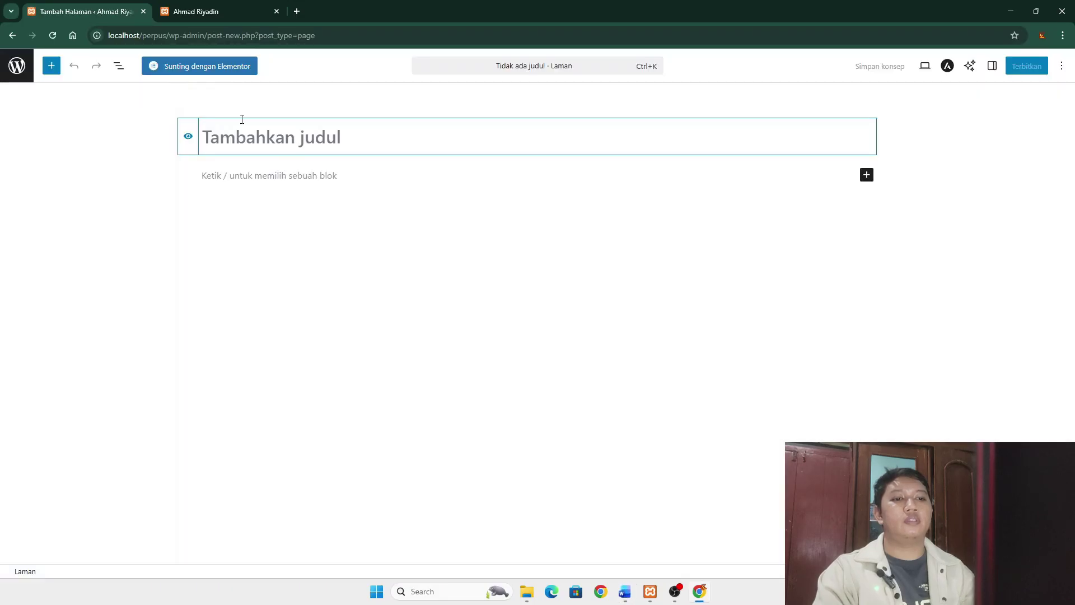
{"action": "type", "text": "Profil"}
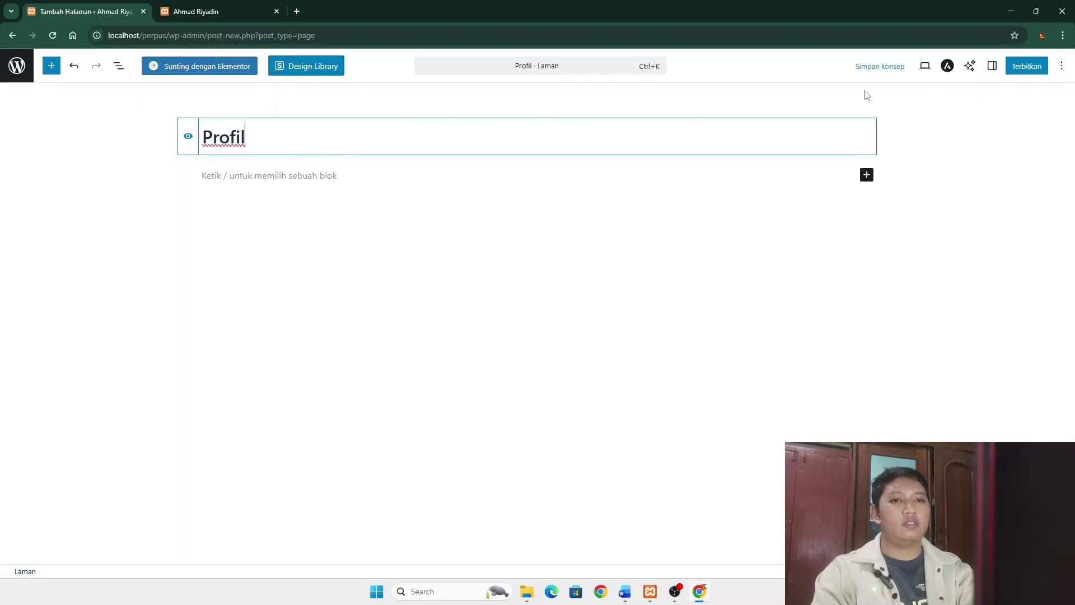
{"action": "left_click", "coordinate": [1026, 66]}
{"action": "left_click", "coordinate": [1030, 66]}
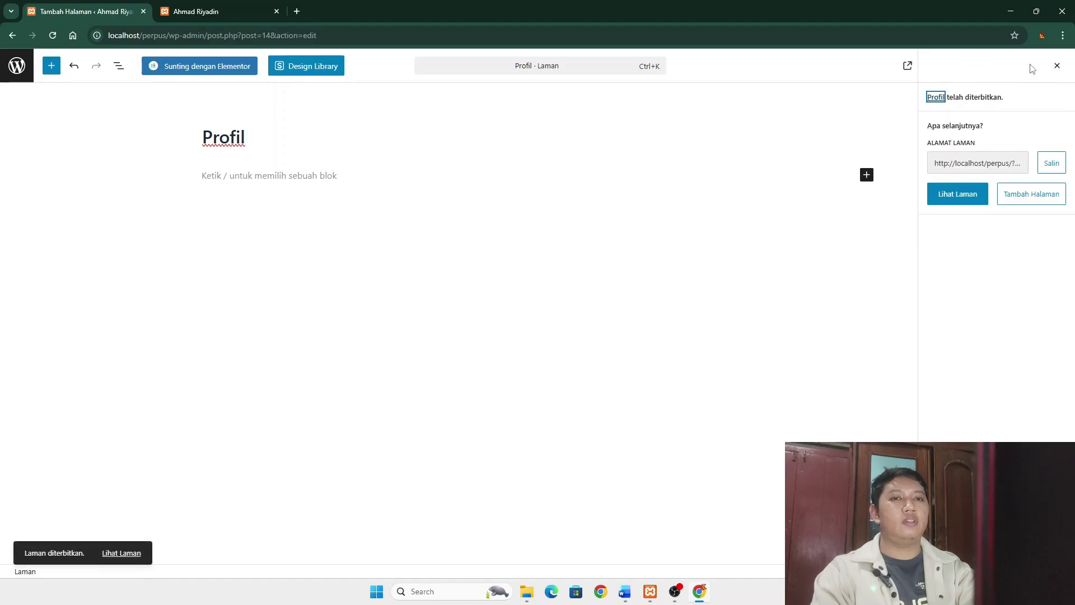
{"action": "left_click", "coordinate": [17, 66]}
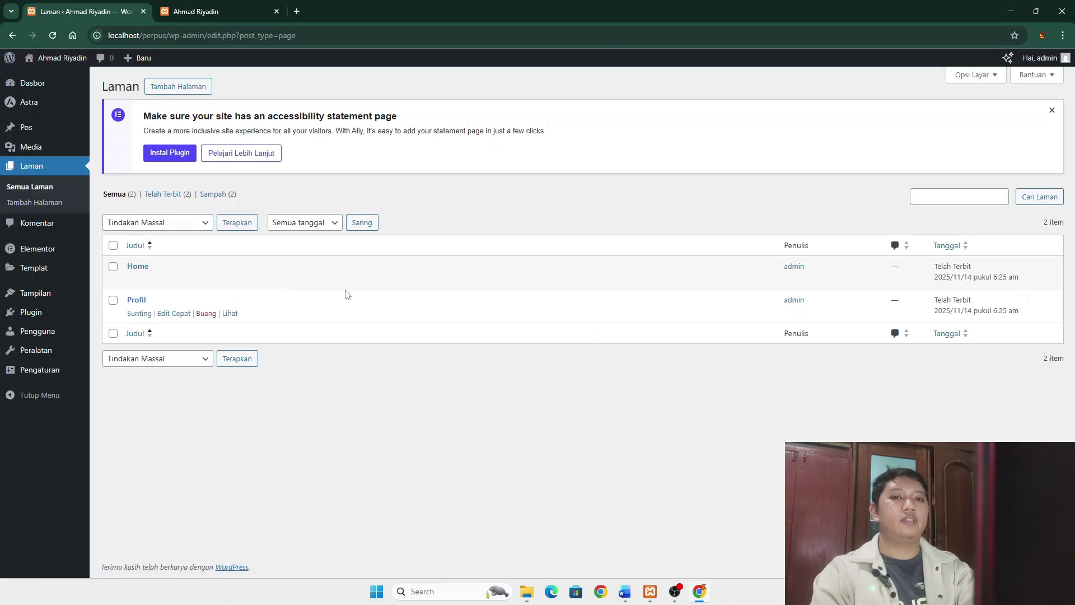
- Review the Word draft of page texts, then hide it again
{"action": "left_click", "coordinate": [625, 592]}
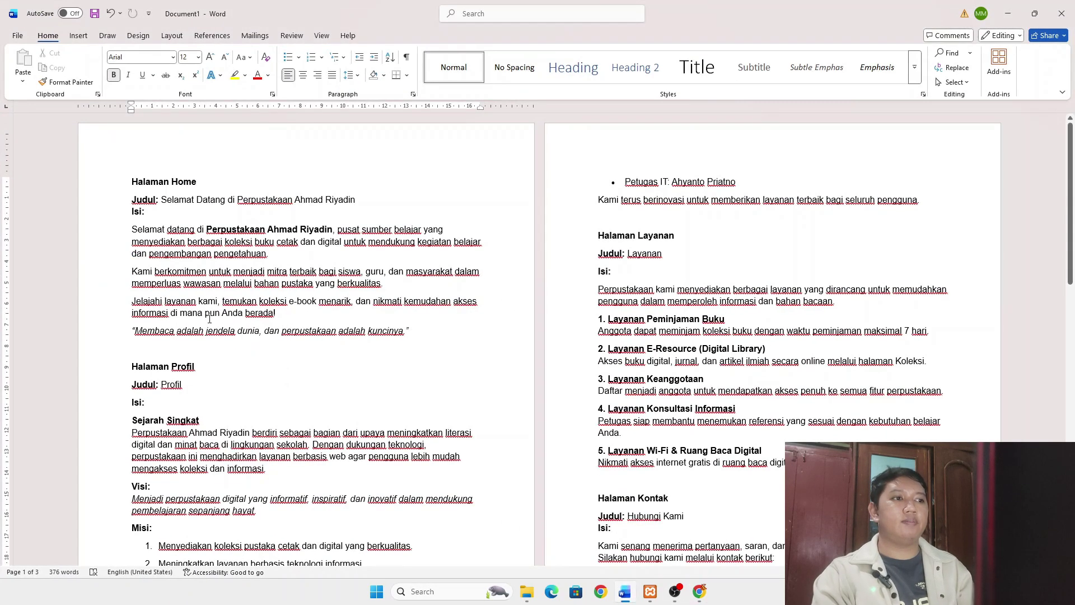
{"action": "scroll", "coordinate": [302, 383], "scroll_direction": "down", "scroll_amount": 4}
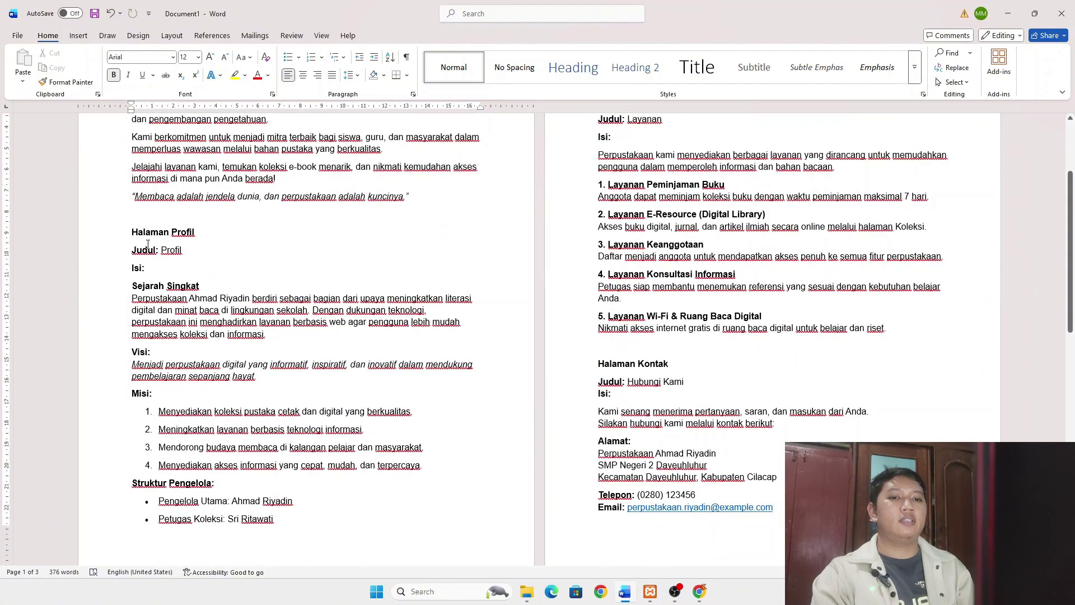
{"action": "scroll", "coordinate": [288, 234], "scroll_direction": "up", "scroll_amount": 3}
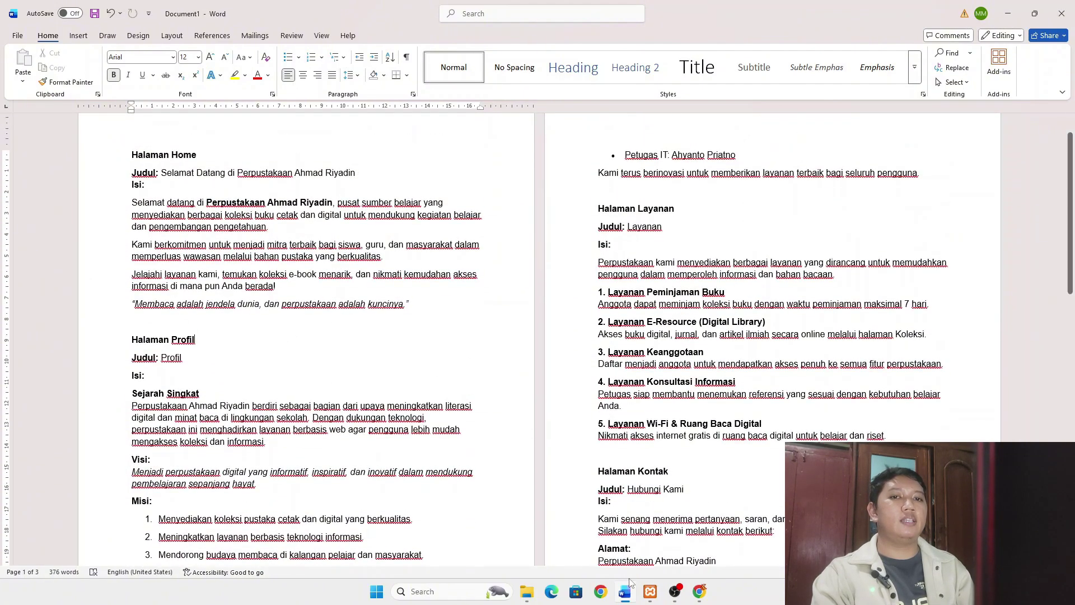
{"action": "left_click", "coordinate": [625, 594]}
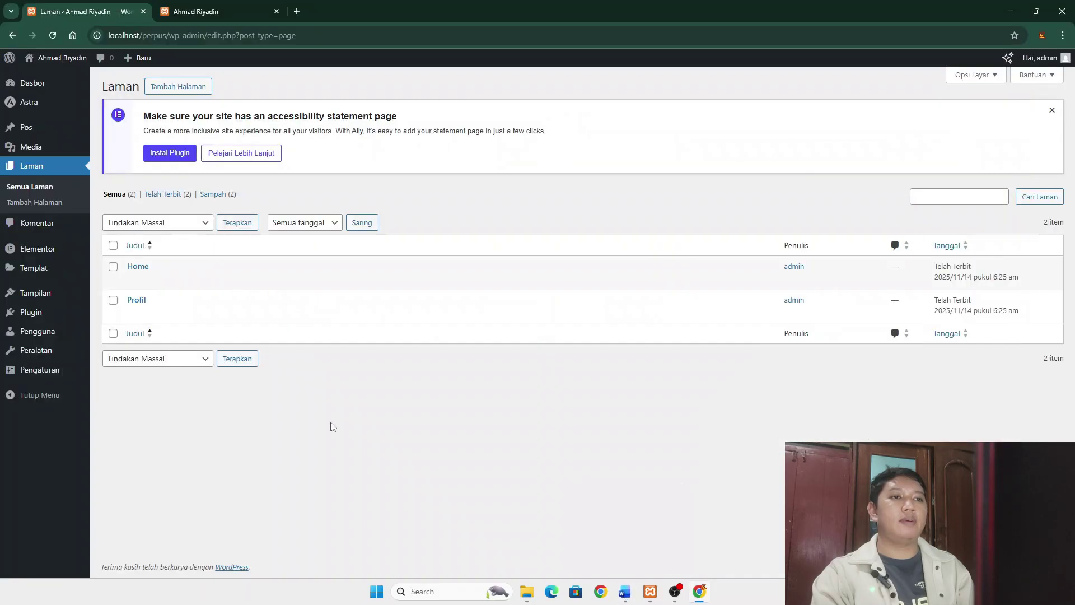
- Create and publish a page titled Layanan, then return to the Laman list
{"action": "left_click", "coordinate": [173, 89]}
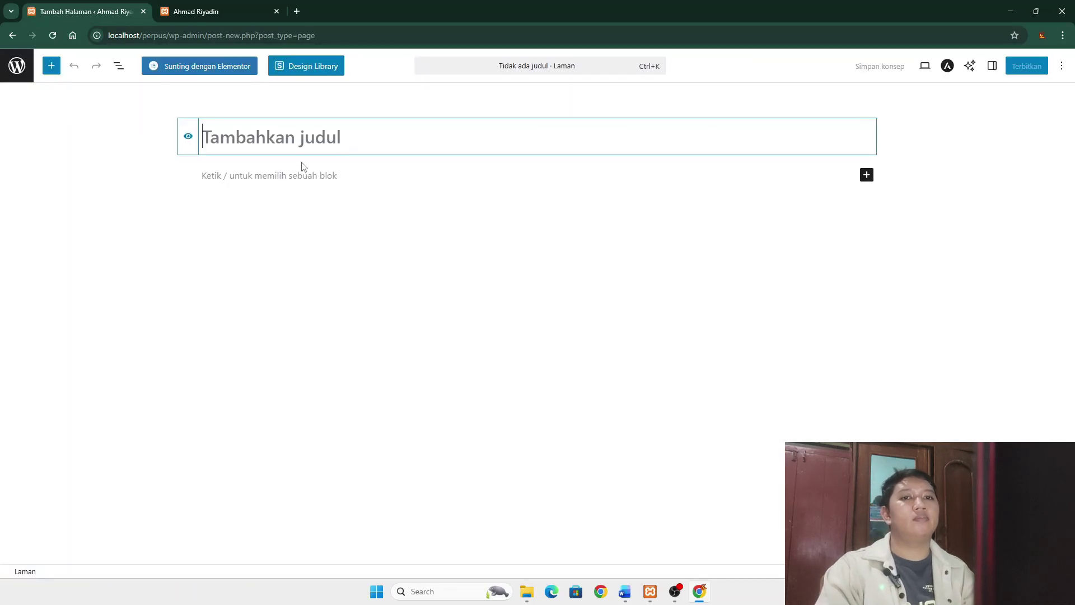
{"action": "type", "text": "Layanan"}
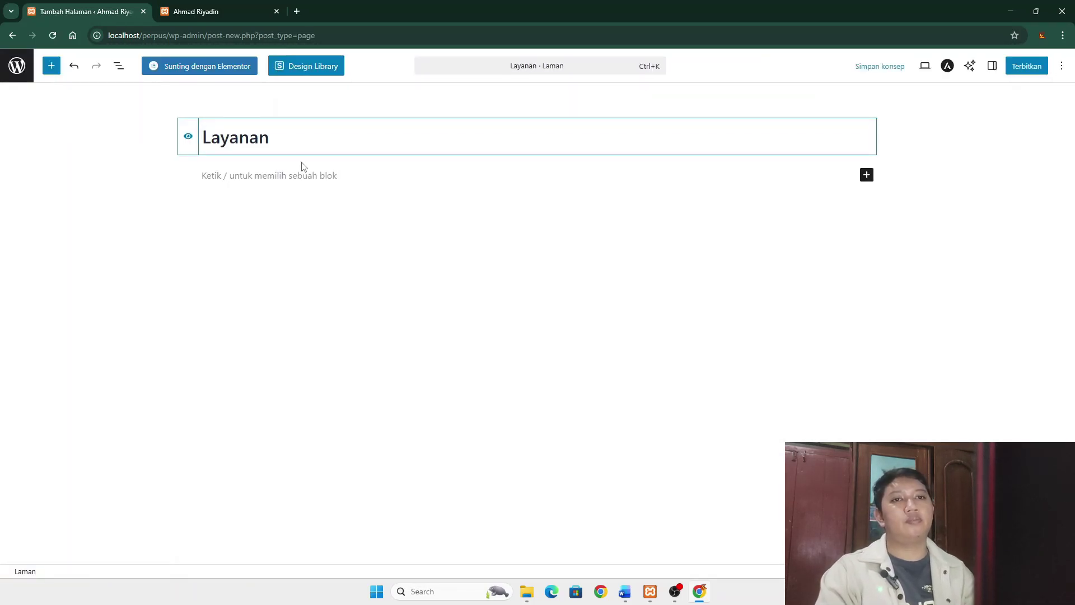
{"action": "left_click", "coordinate": [1033, 67]}
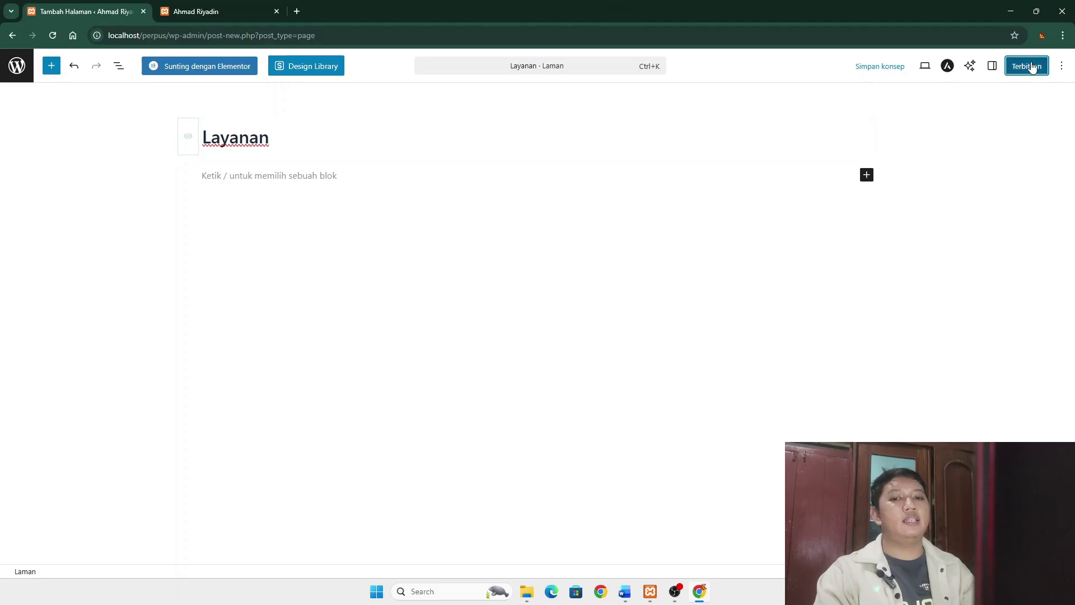
{"action": "left_click", "coordinate": [1033, 68]}
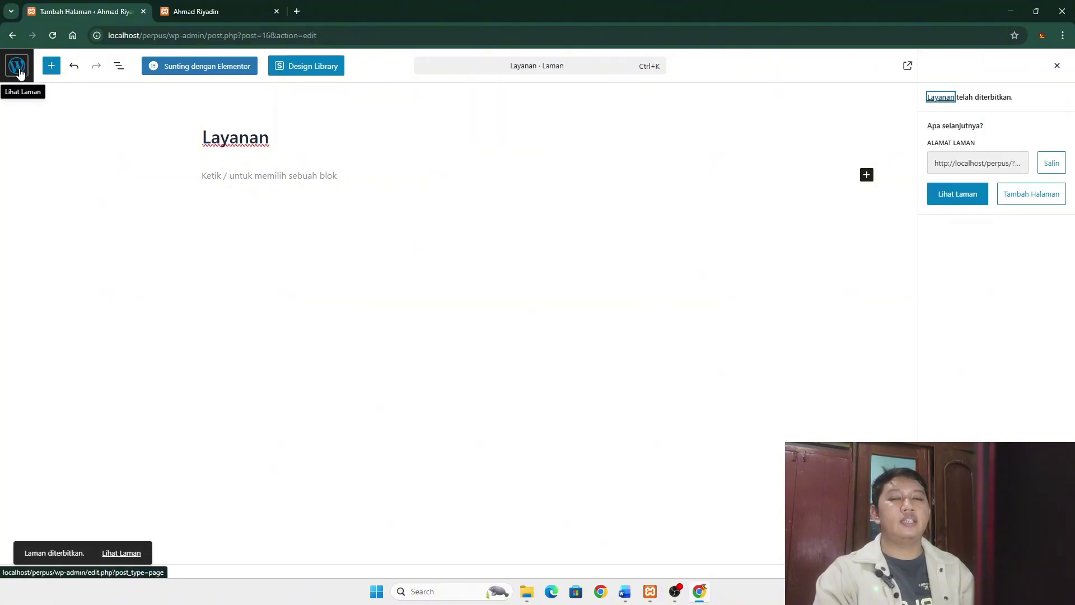
{"action": "left_click", "coordinate": [17, 68]}
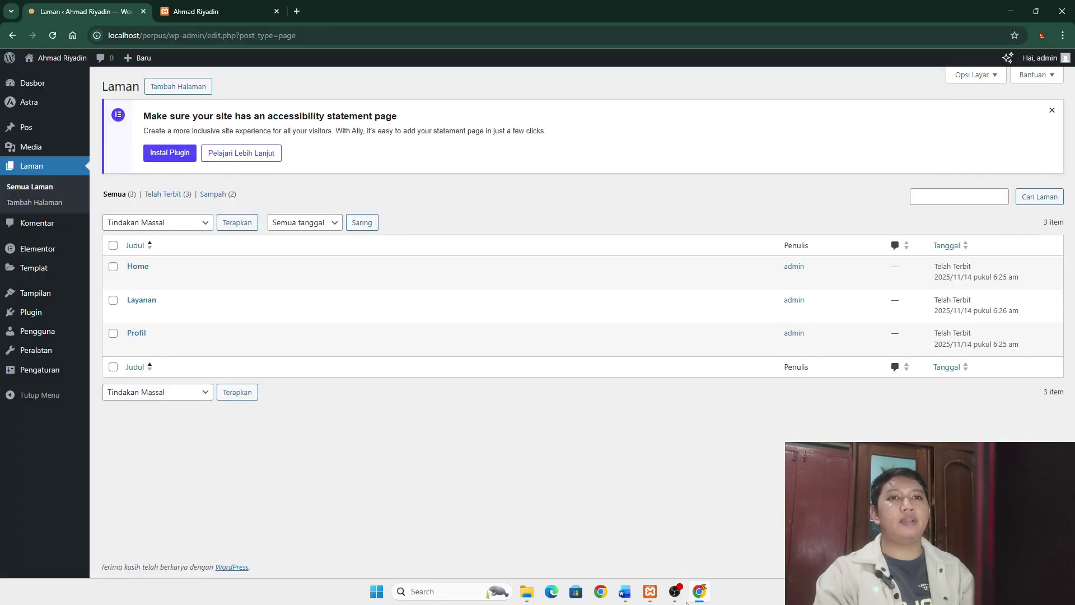
- Scroll through the Word draft to check the remaining page texts
{"action": "left_click", "coordinate": [626, 593]}
{"action": "scroll", "coordinate": [713, 418], "scroll_direction": "down", "scroll_amount": 3}
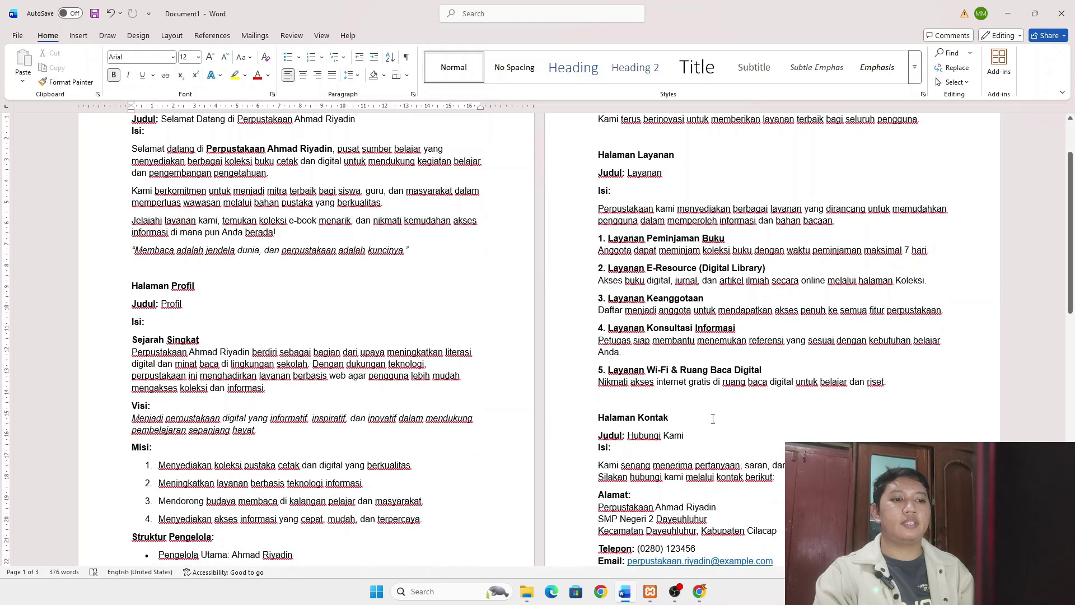
{"action": "scroll", "coordinate": [712, 419], "scroll_direction": "down", "scroll_amount": 7}
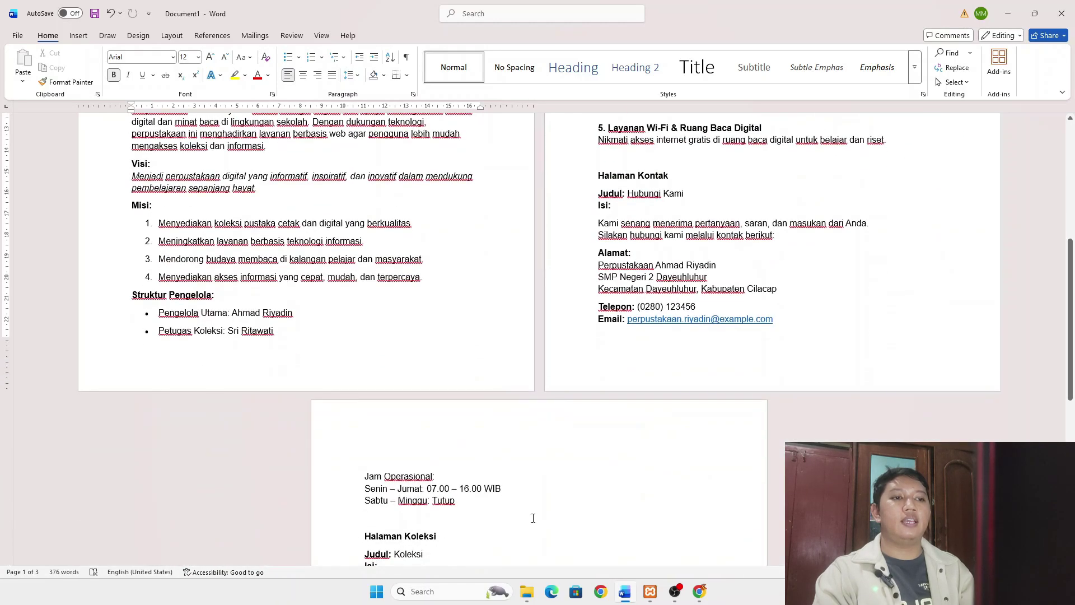
- Create and publish a page titled Kontak, then return to the Laman list
{"action": "left_click", "coordinate": [626, 595]}
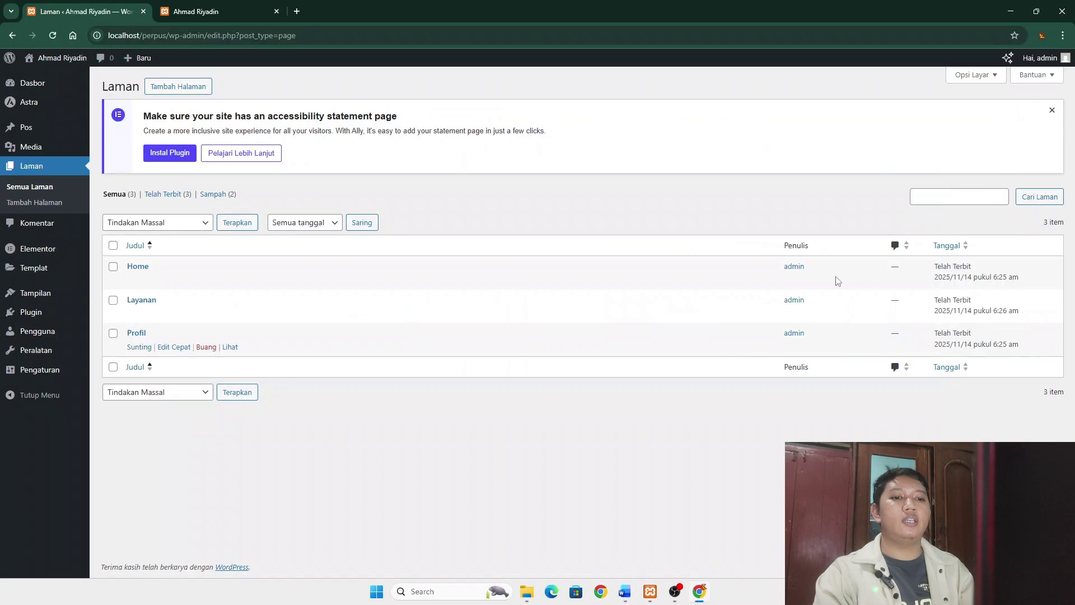
{"action": "left_click", "coordinate": [187, 90]}
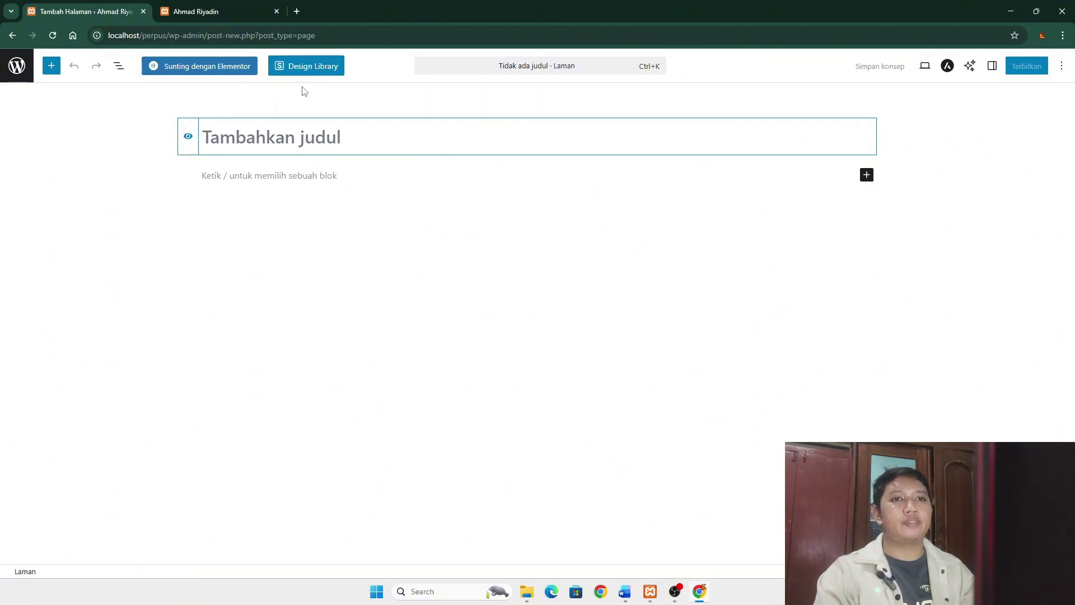
{"action": "type", "text": "Kon"}
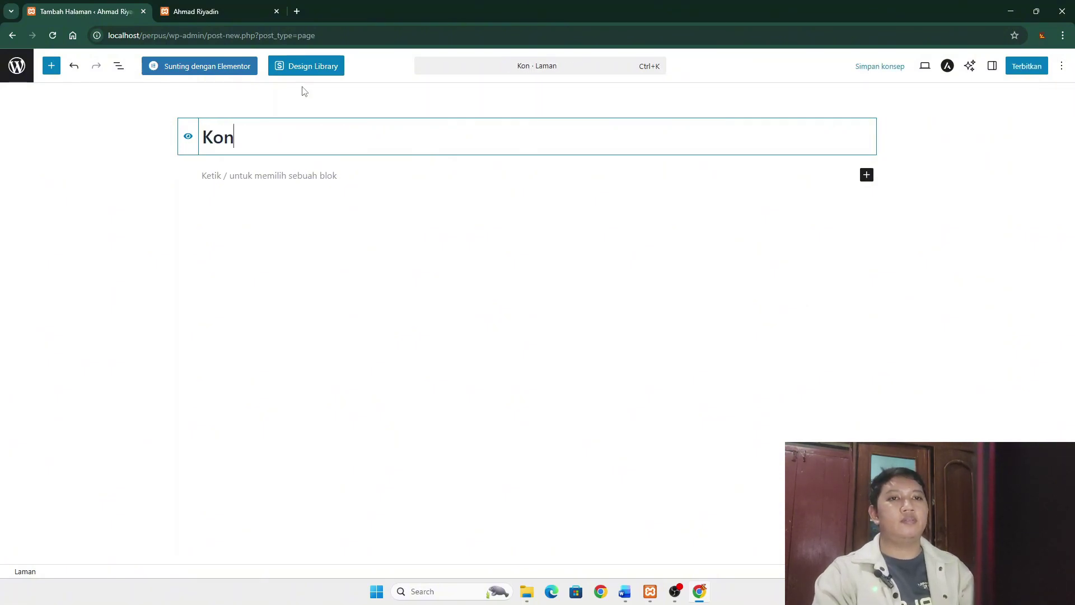
{"action": "type", "text": "tak"}
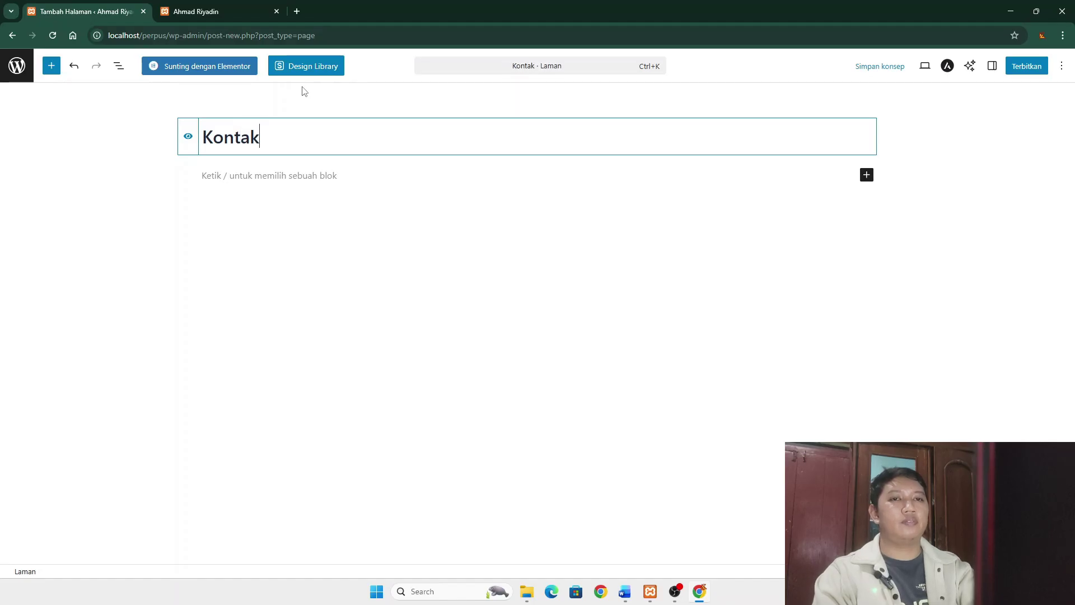
{"action": "left_click", "coordinate": [1026, 66]}
{"action": "left_click", "coordinate": [1033, 68]}
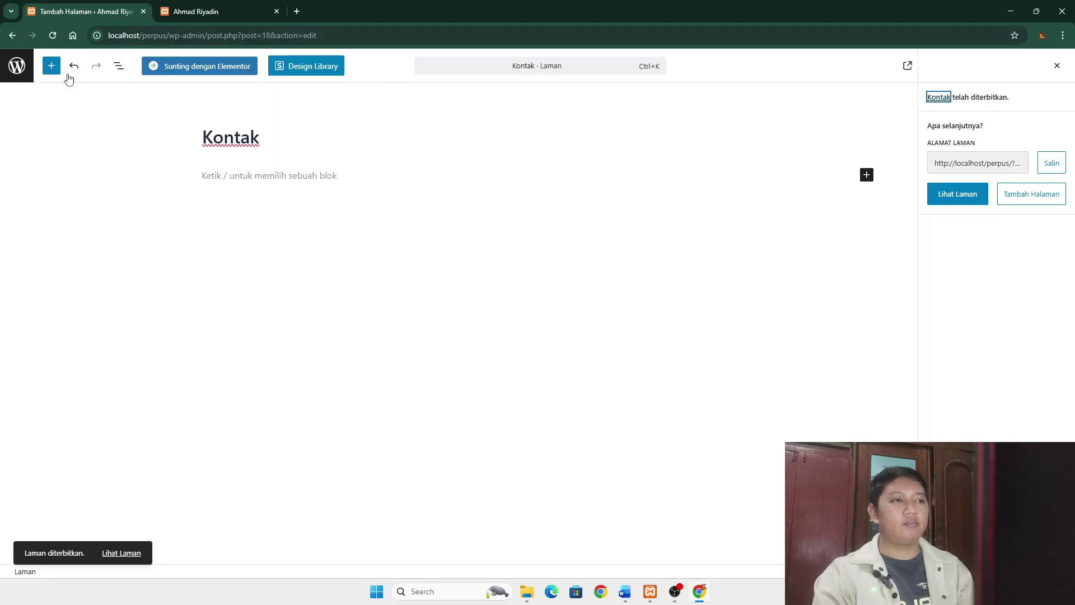
{"action": "left_click", "coordinate": [16, 69]}
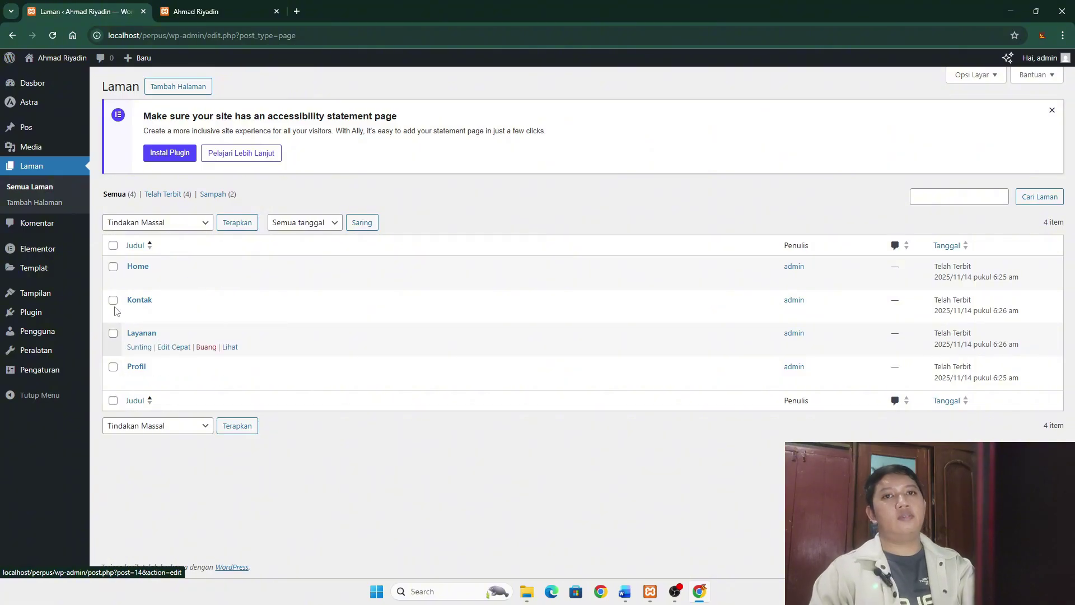
- Create and publish a new page titled 'Koleksi', then return to the pages list
{"action": "left_click", "coordinate": [182, 88]}
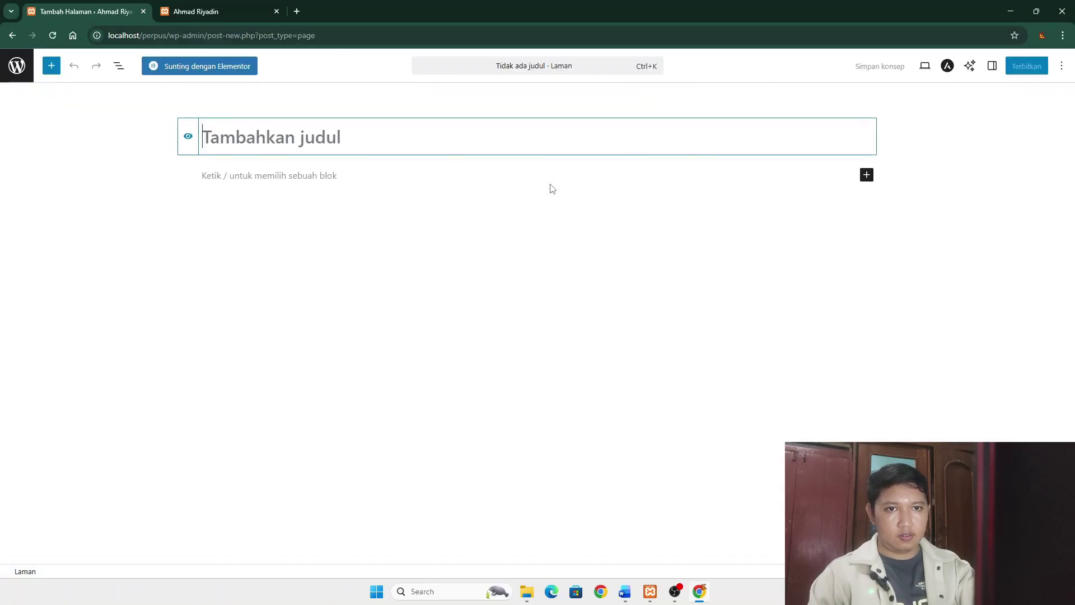
{"action": "type", "text": "Koleksi"}
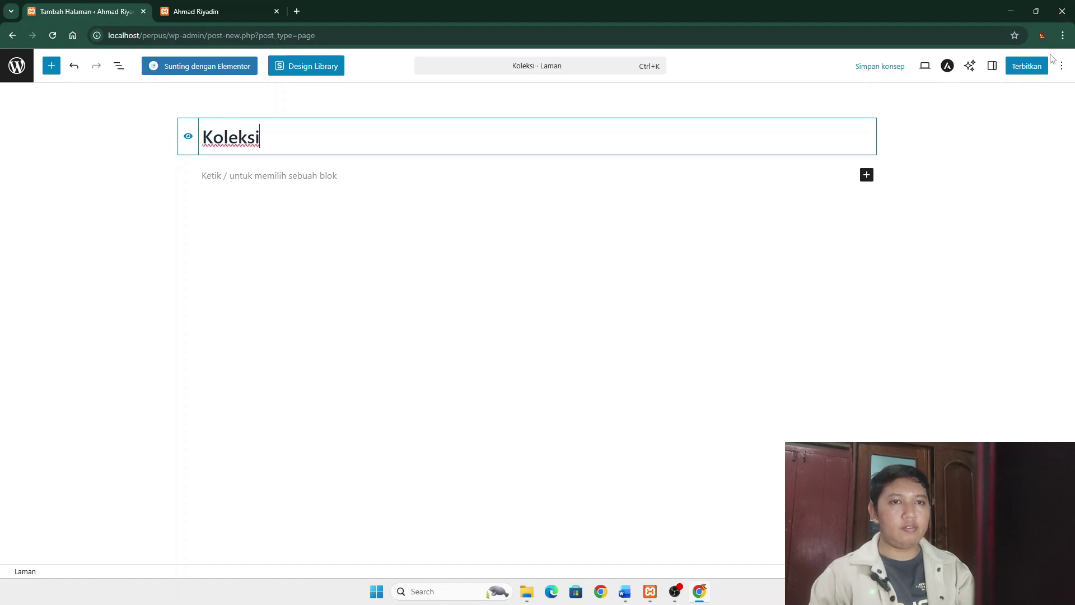
{"action": "left_click", "coordinate": [1027, 68]}
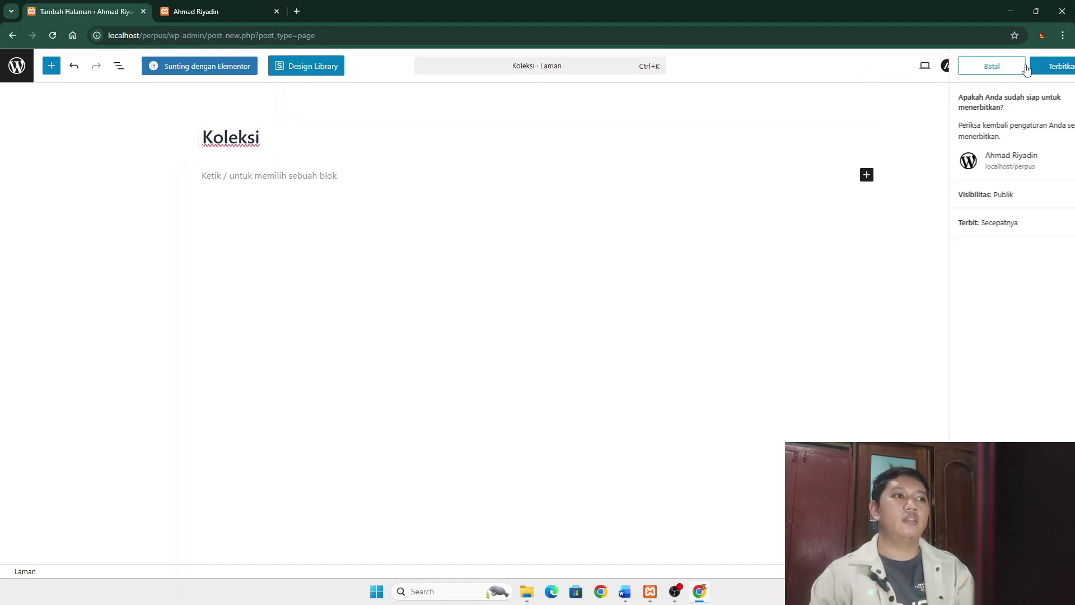
{"action": "left_click", "coordinate": [1021, 66]}
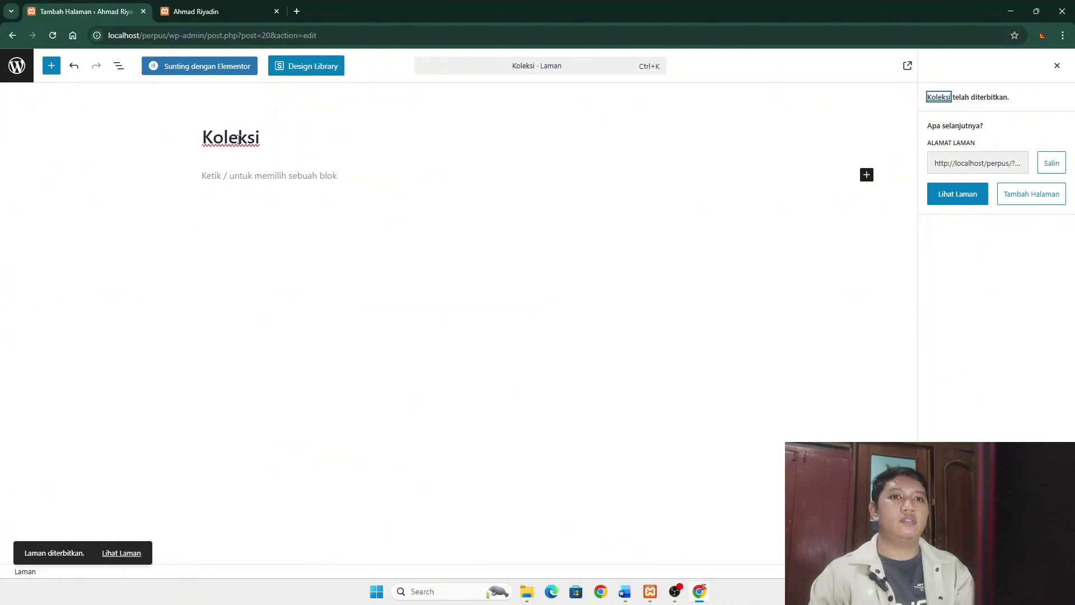
{"action": "left_click", "coordinate": [15, 70]}
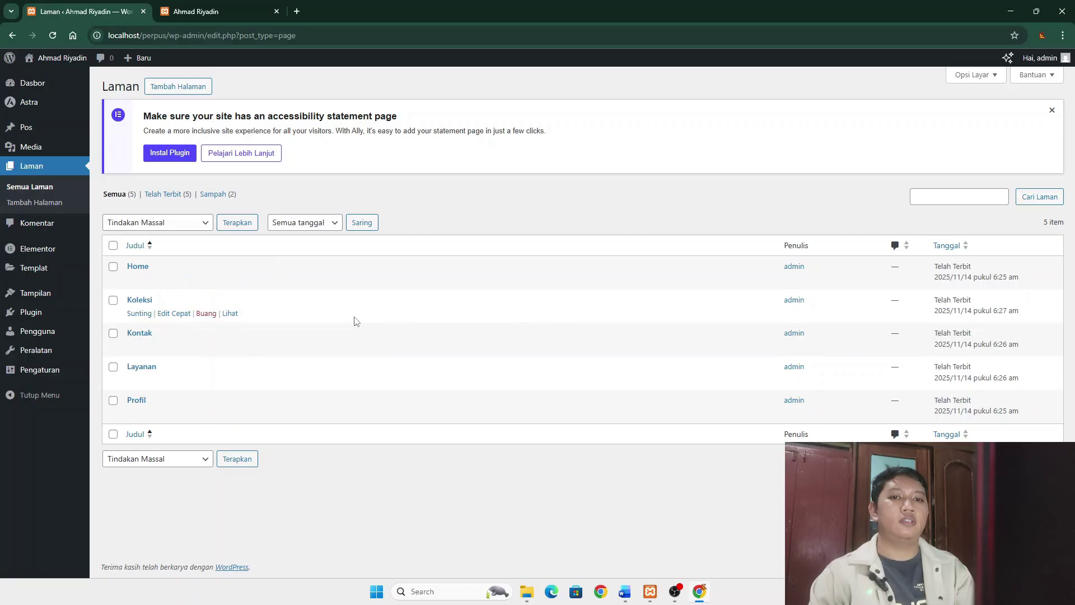
- Create and publish a new page titled 'Sejarah, Visi & Misi', then return to the pages list
{"action": "left_click", "coordinate": [172, 89]}
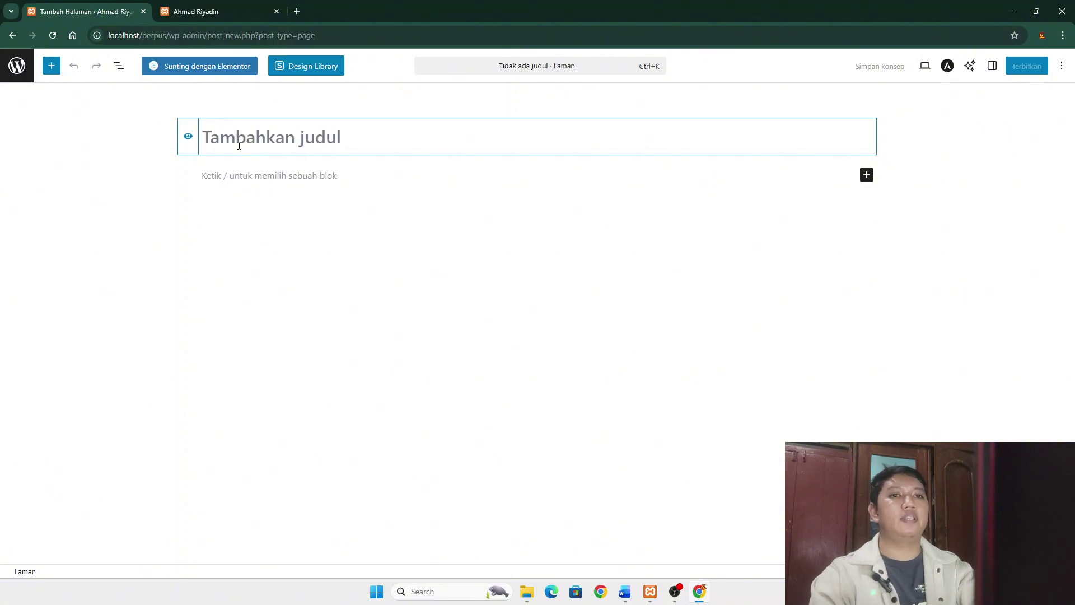
{"action": "type", "text": "Seja"}
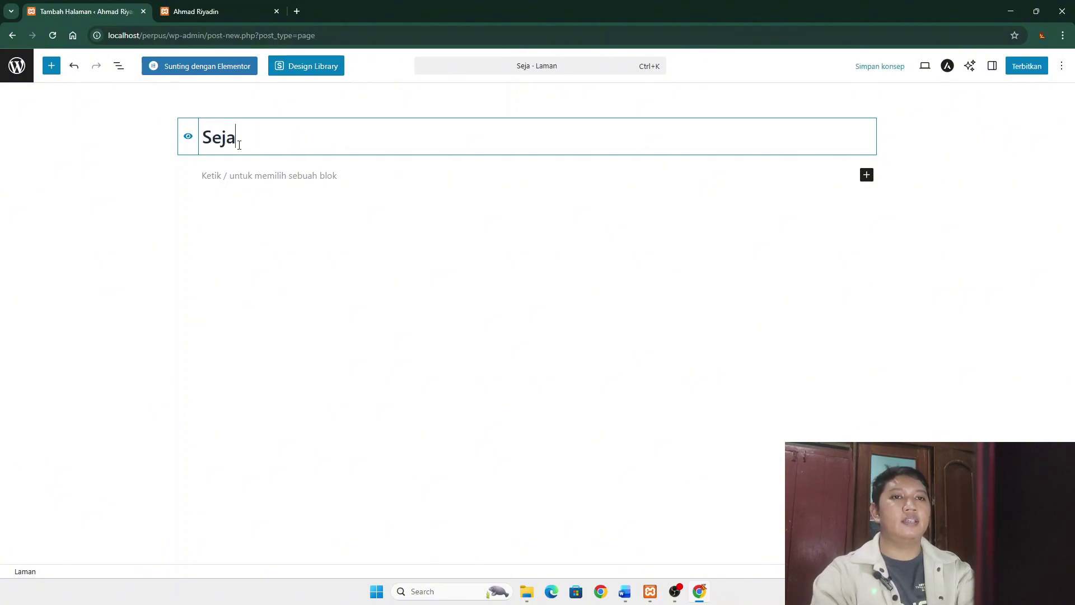
{"action": "type", "text": "rah, V"}
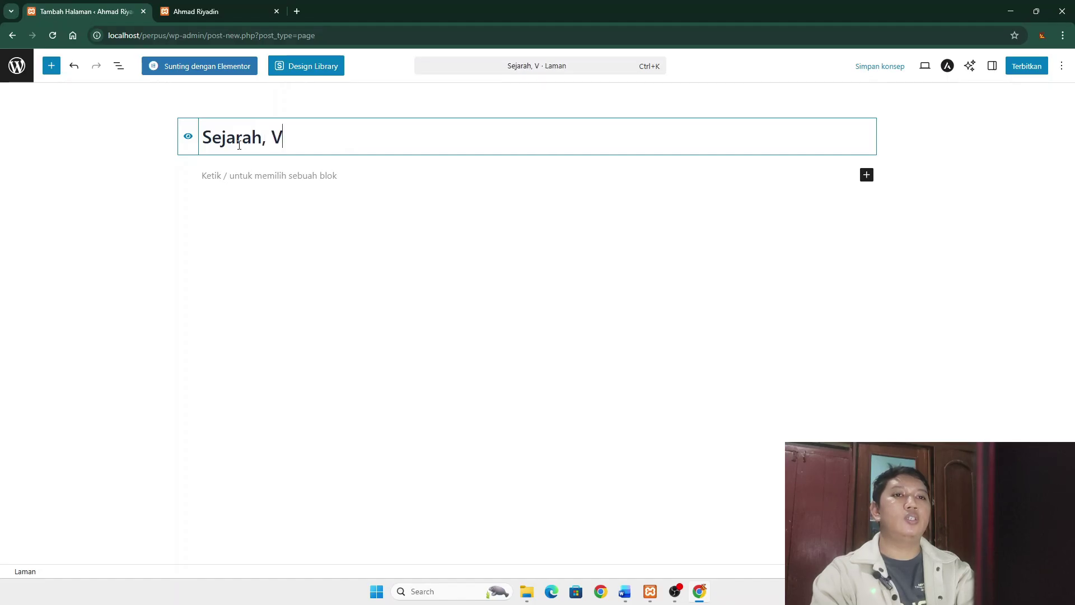
{"action": "type", "text": "isi &"}
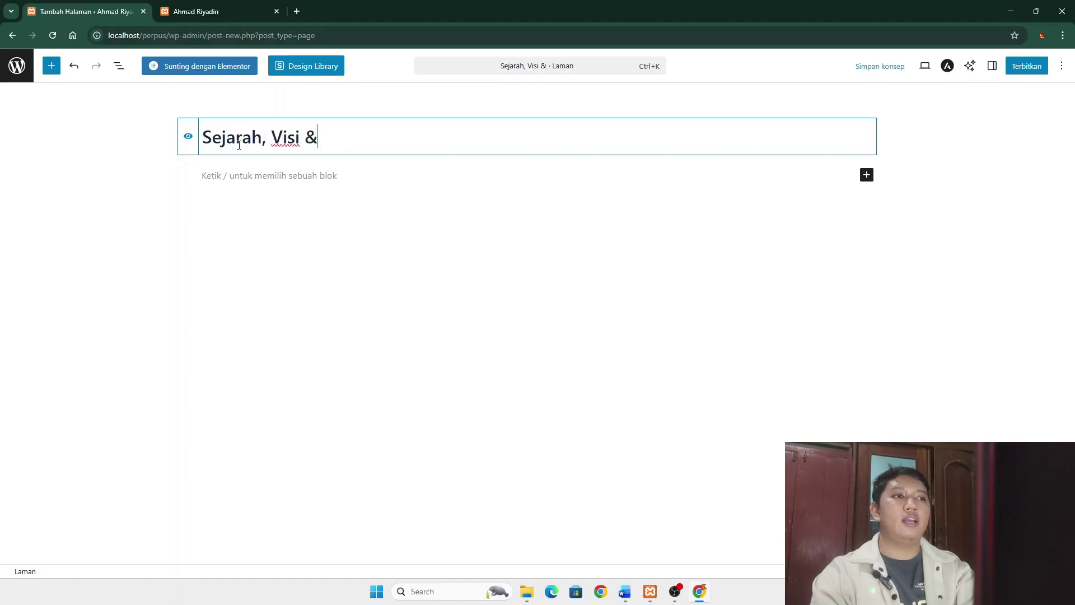
{"action": "type", "text": " Misi"}
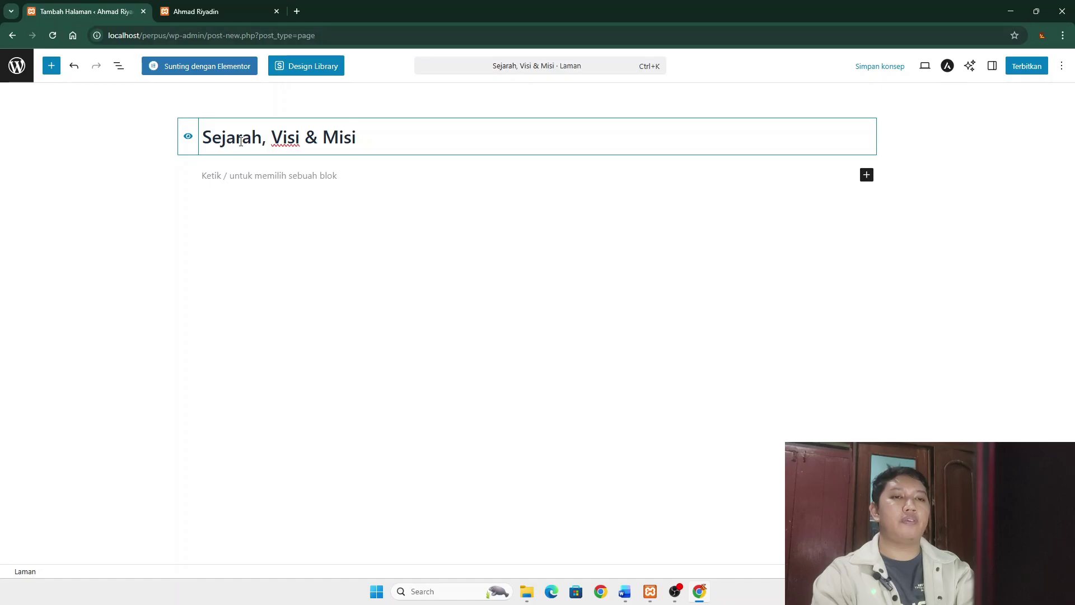
{"action": "left_click", "coordinate": [1028, 67]}
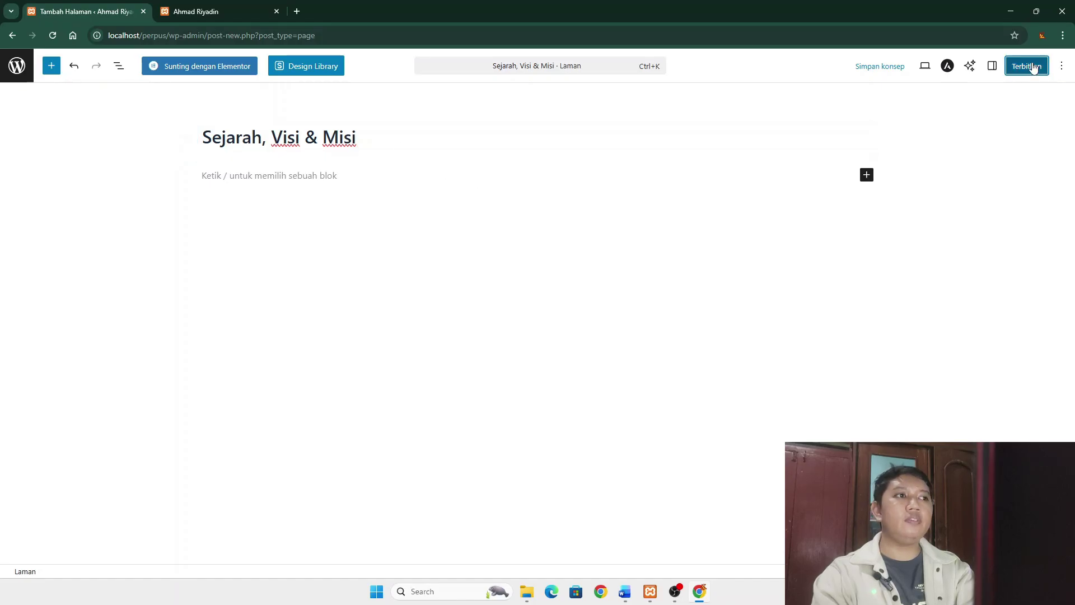
{"action": "left_click", "coordinate": [1038, 68]}
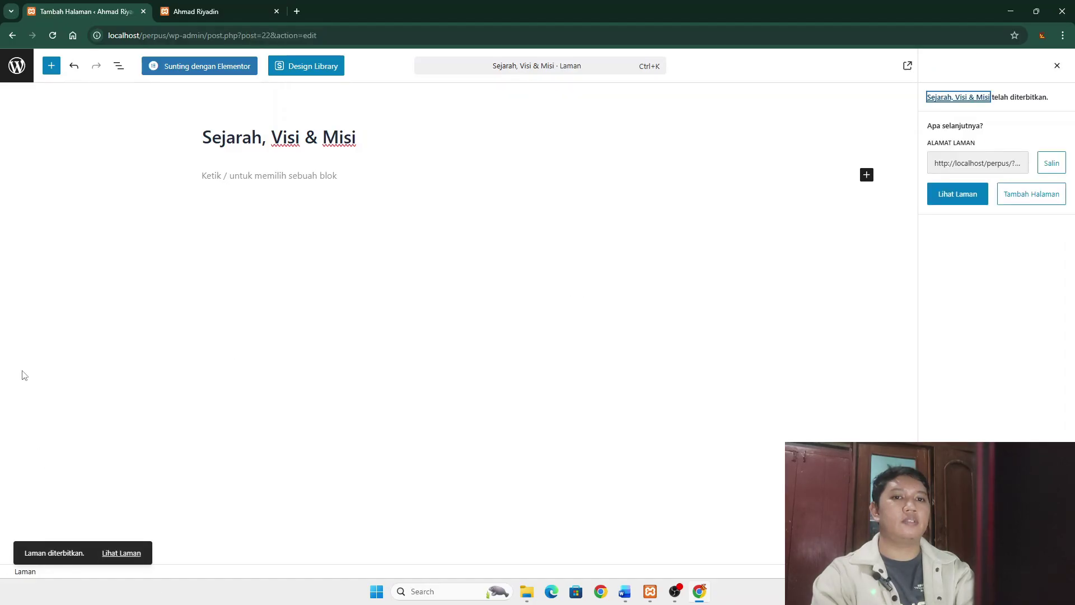
{"action": "left_click", "coordinate": [17, 67]}
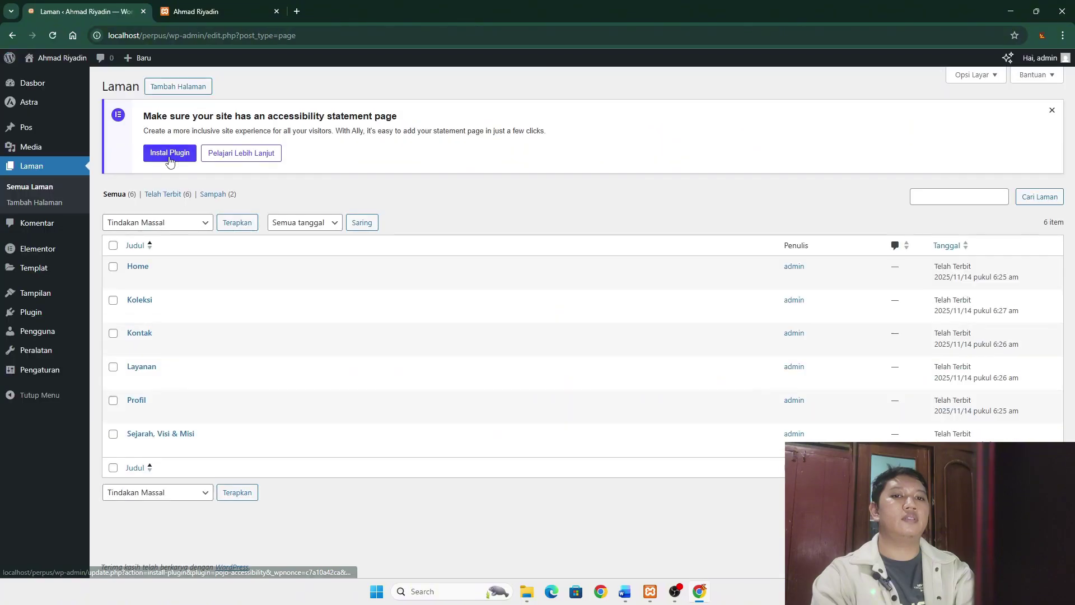
- Reload the live front page to check it, then go to the installed themes overview in the admin
{"action": "left_click", "coordinate": [247, 11]}
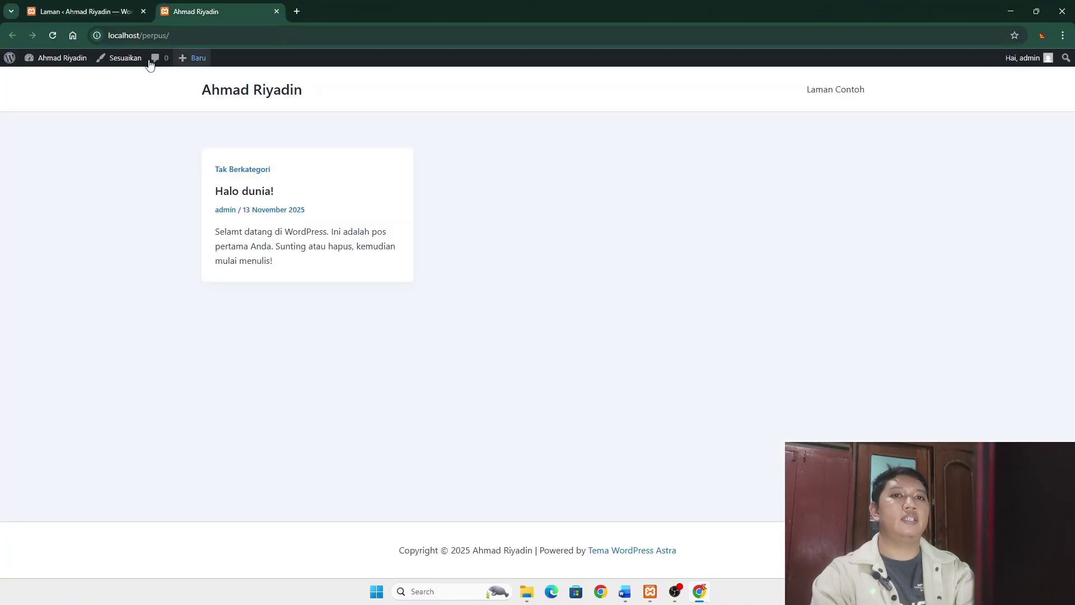
{"action": "left_click", "coordinate": [55, 35]}
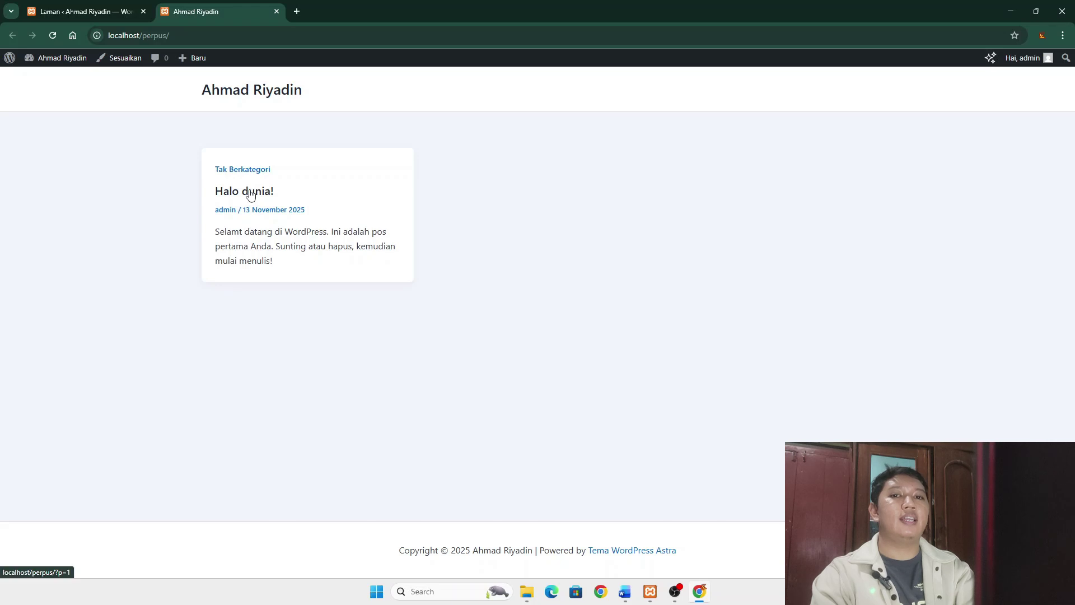
{"action": "left_click", "coordinate": [84, 11]}
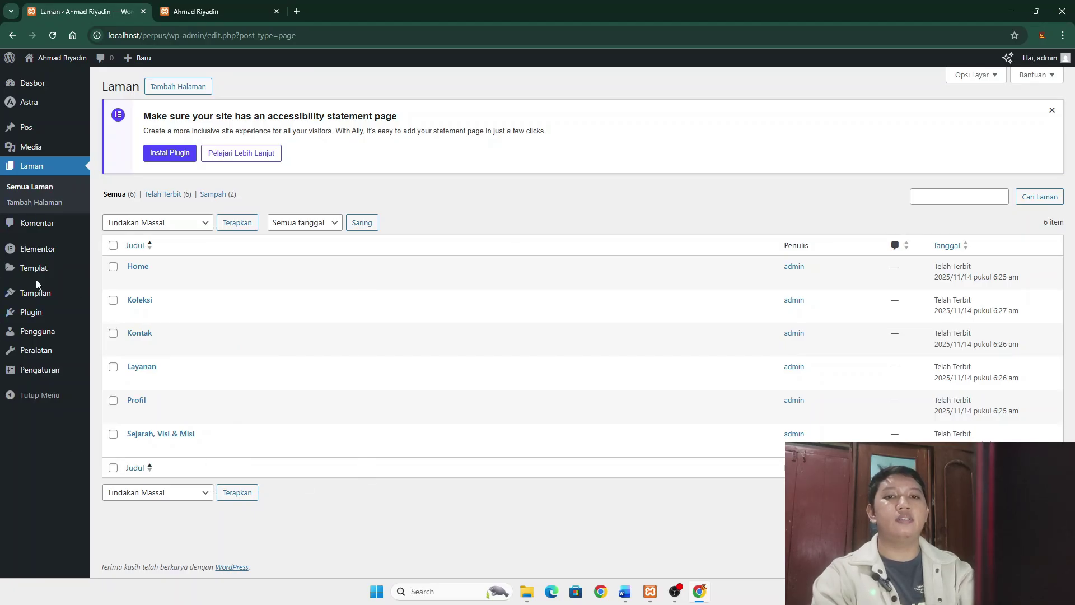
{"action": "mouse_move", "coordinate": [36, 295]}
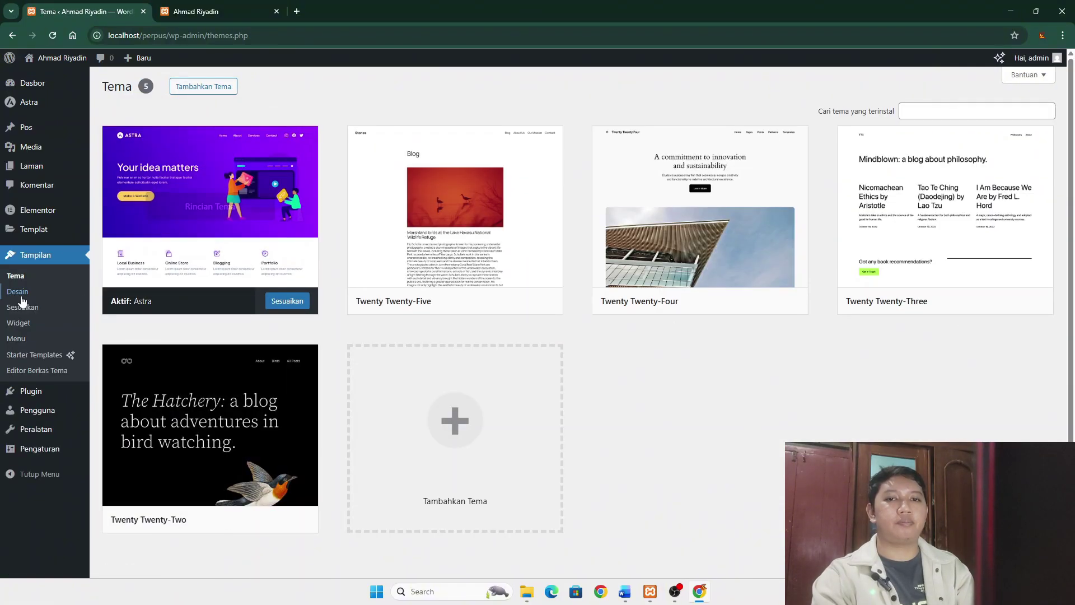
- Add all six pages to the Home menu and save it
{"action": "left_click", "coordinate": [20, 341]}
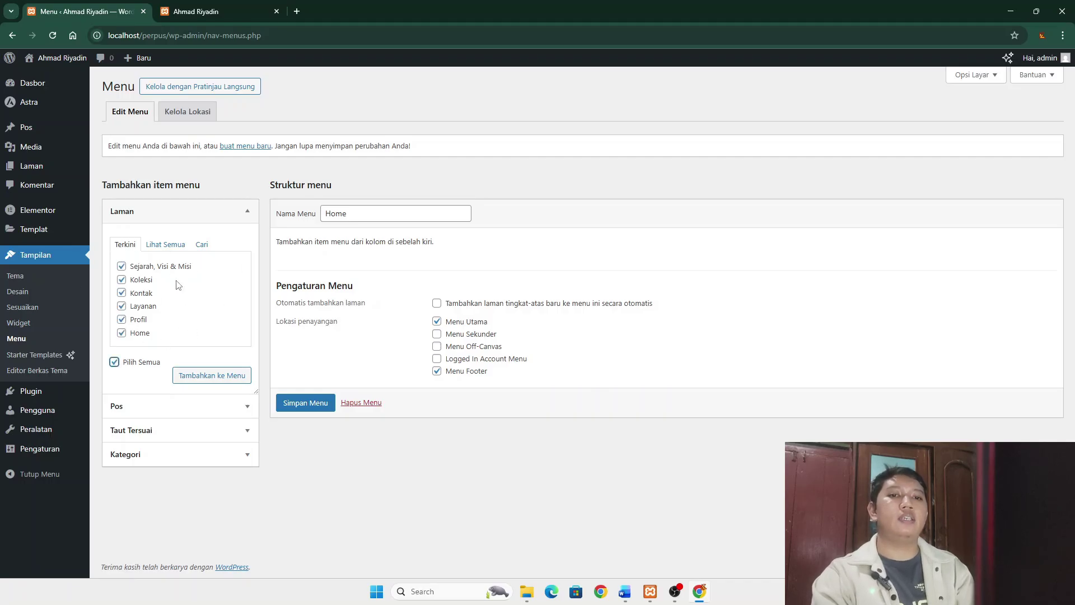
{"action": "left_click", "coordinate": [224, 378]}
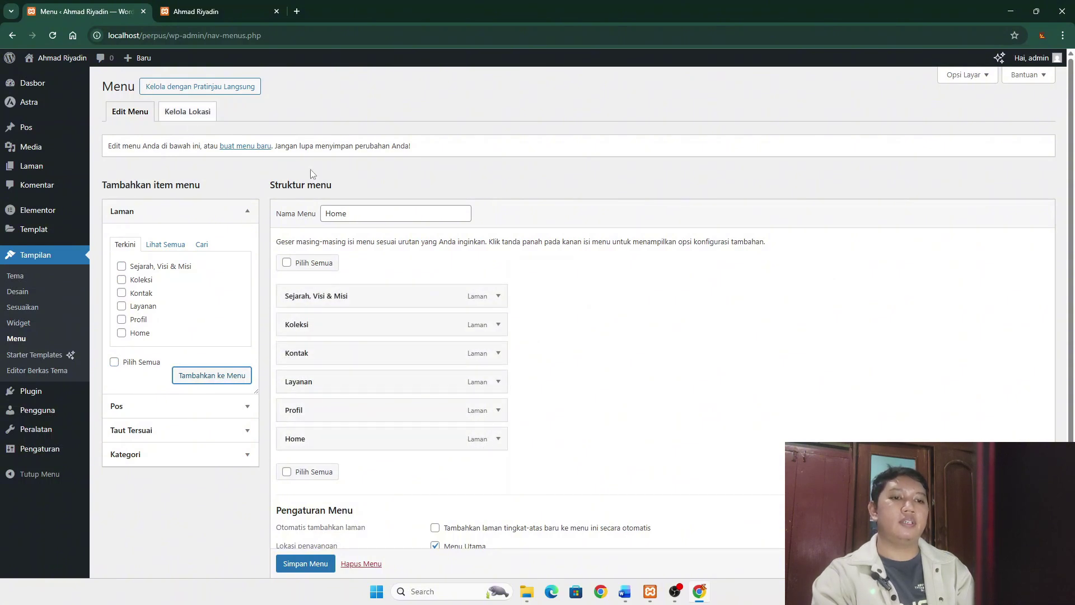
{"action": "scroll", "coordinate": [313, 521], "scroll_direction": "down", "scroll_amount": 2}
{"action": "left_click", "coordinate": [314, 522]}
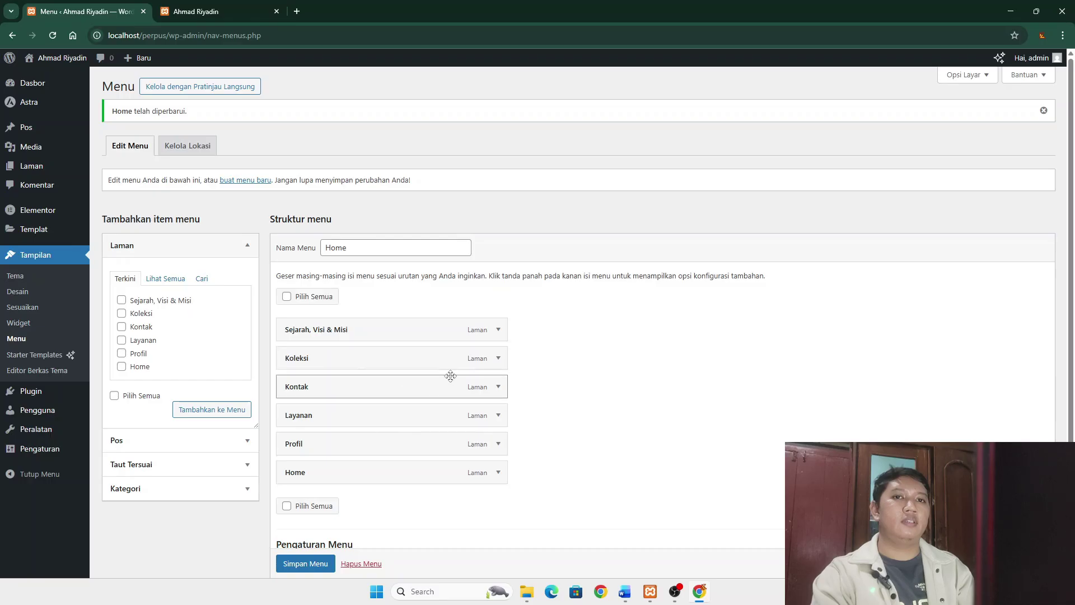
{"action": "scroll", "coordinate": [445, 387], "scroll_direction": "down", "scroll_amount": 3}
- Reload the live site to see all six pages in the header, then return to the menu editor
{"action": "left_click", "coordinate": [200, 10]}
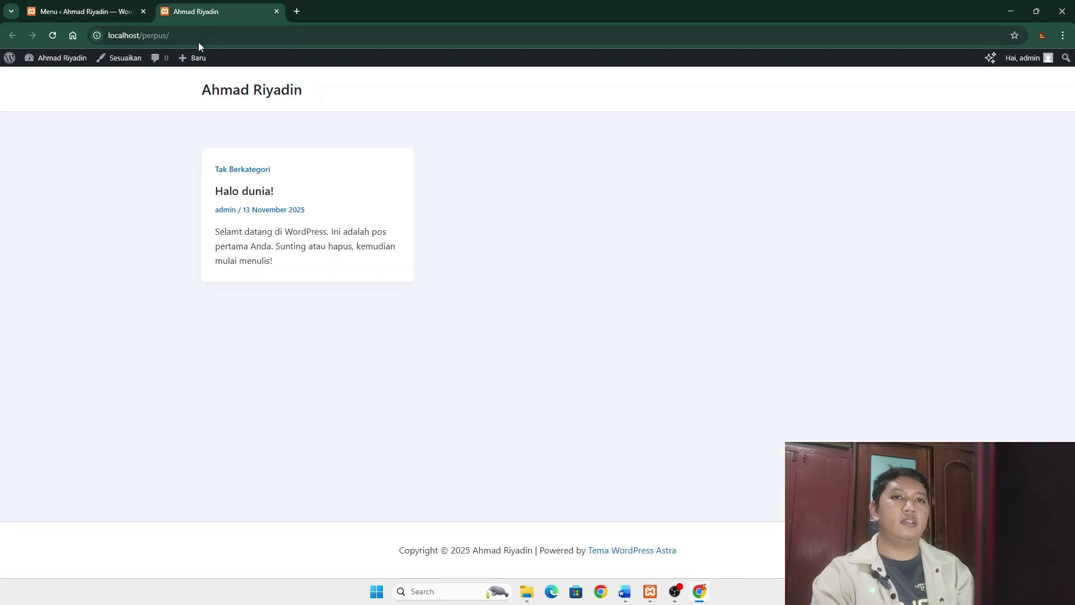
{"action": "left_click", "coordinate": [54, 36]}
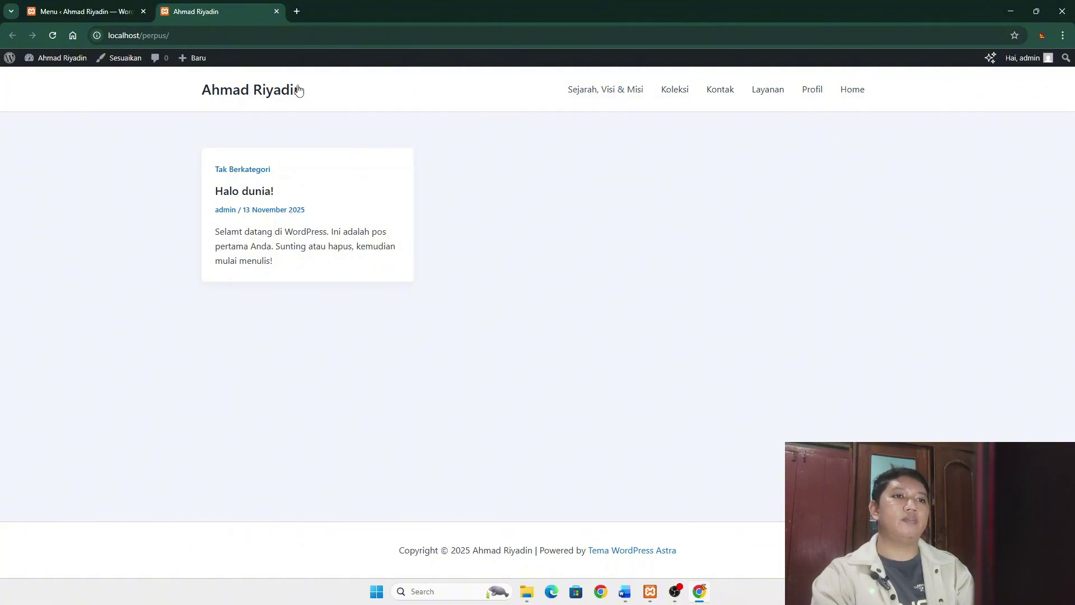
{"action": "left_click", "coordinate": [87, 12]}
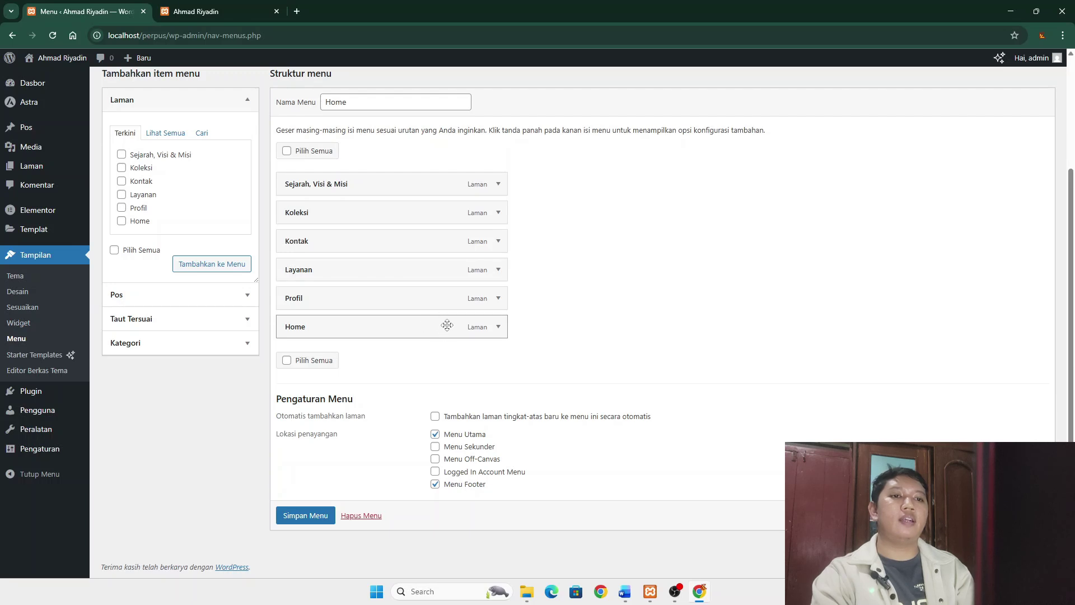
- Reorder the menu as Home, Profil, Layanan, Koleksi, Kontak, nesting Sejarah, Visi & Misi under Profil, and save
{"action": "left_click_drag", "start_coordinate": [447, 325], "coordinate": [445, 188]}
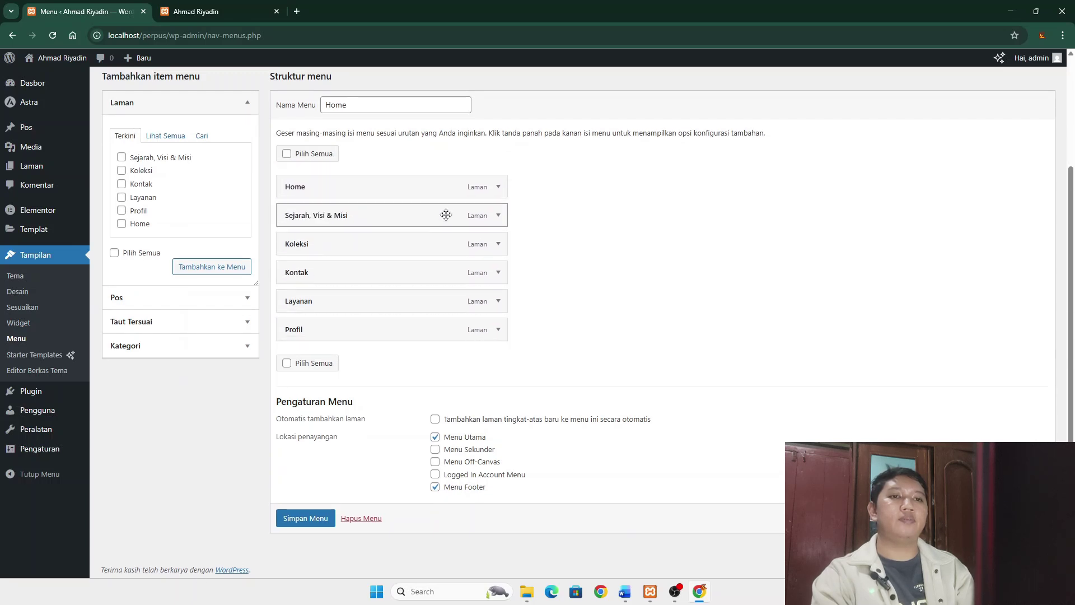
{"action": "left_click_drag", "start_coordinate": [398, 336], "coordinate": [401, 221]}
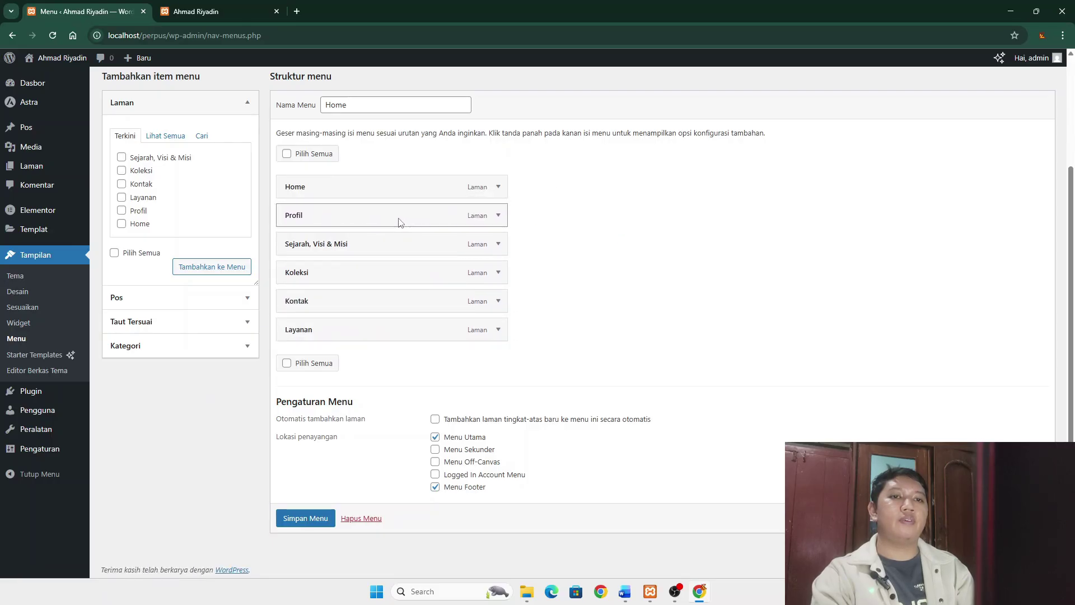
{"action": "left_click_drag", "start_coordinate": [365, 336], "coordinate": [381, 246]}
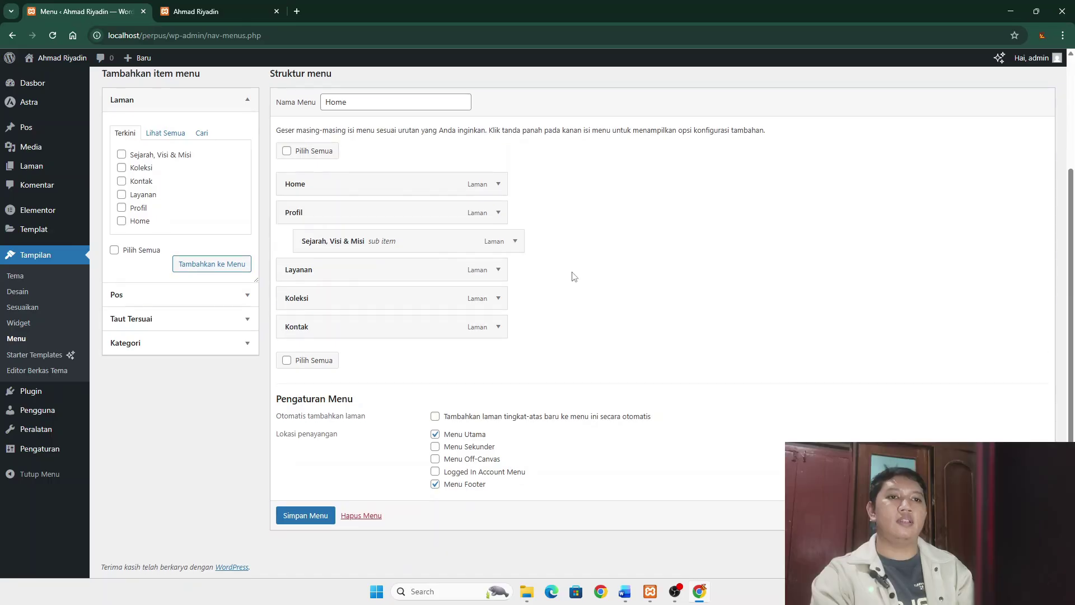
{"action": "left_click", "coordinate": [313, 507]}
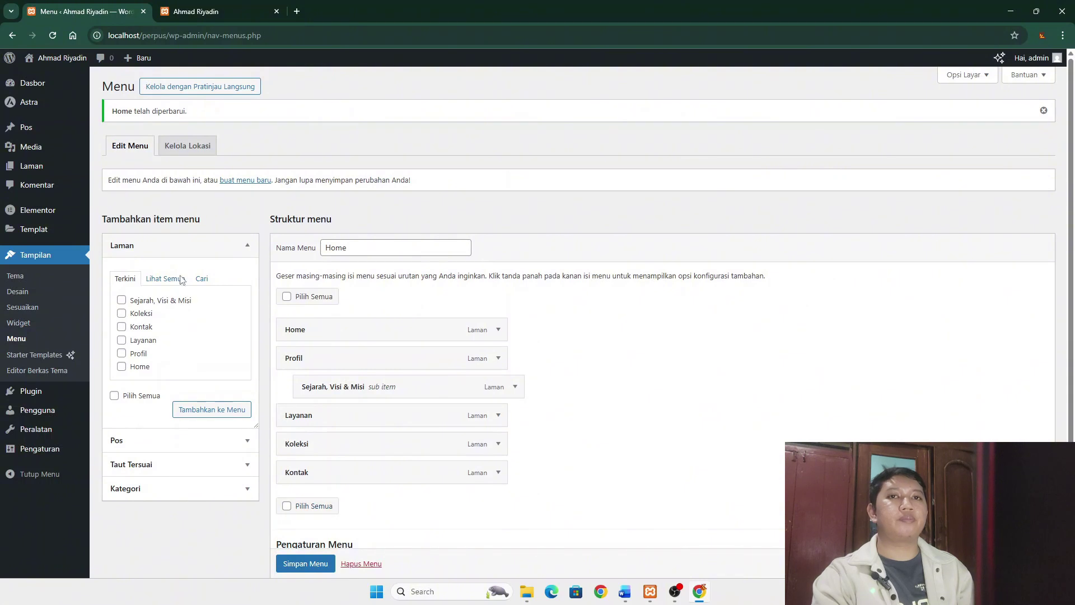
- Reload the live site to confirm Sejarah, Visi & Misi appears in Profil's dropdown, then return to the menu editor
{"action": "left_click", "coordinate": [199, 11]}
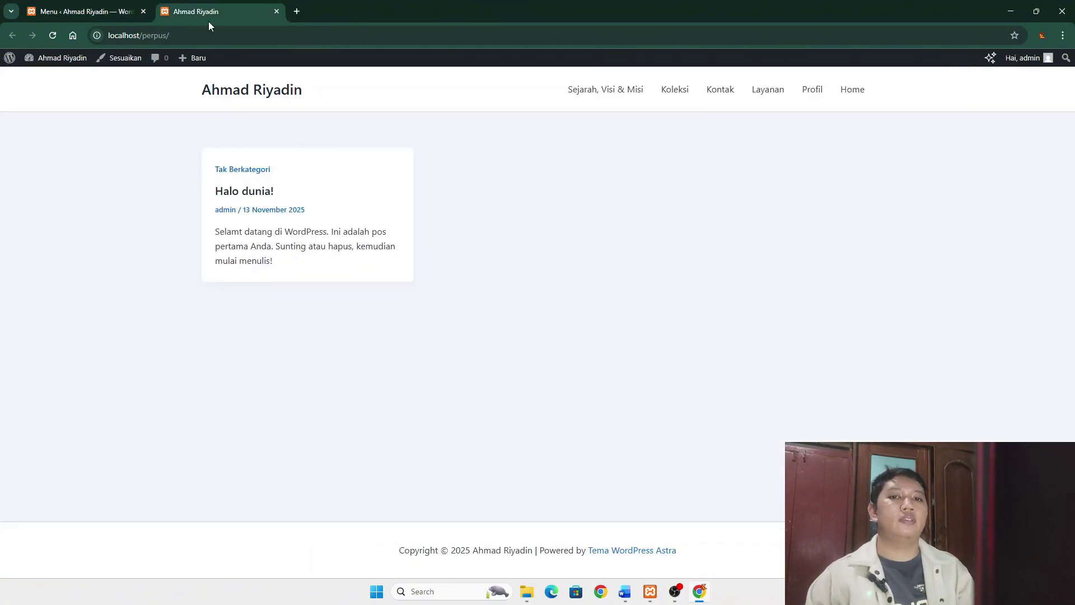
{"action": "left_click", "coordinate": [52, 36]}
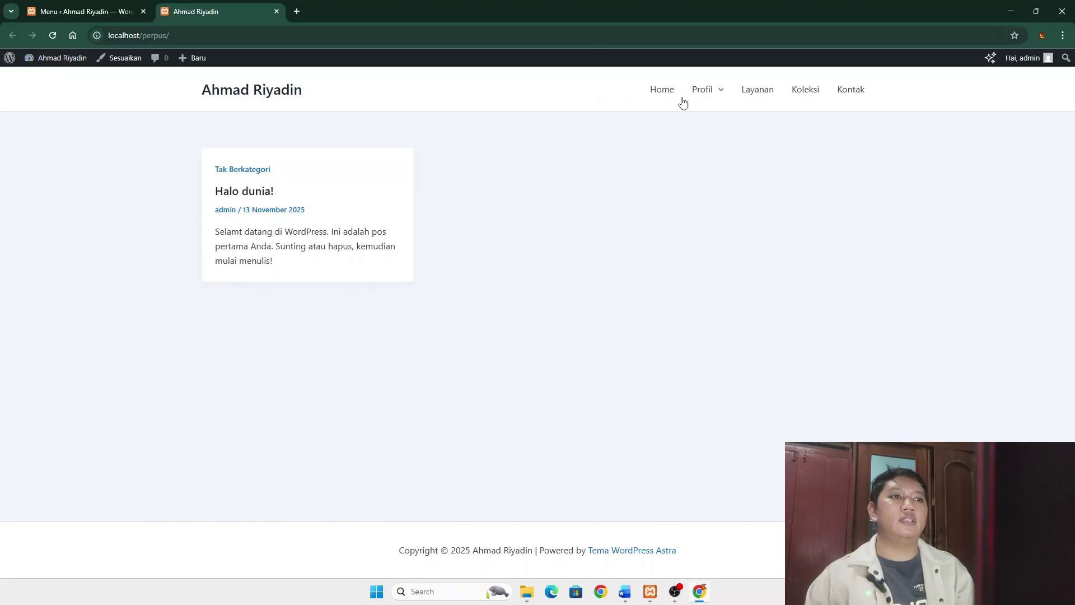
{"action": "mouse_move", "coordinate": [725, 95]}
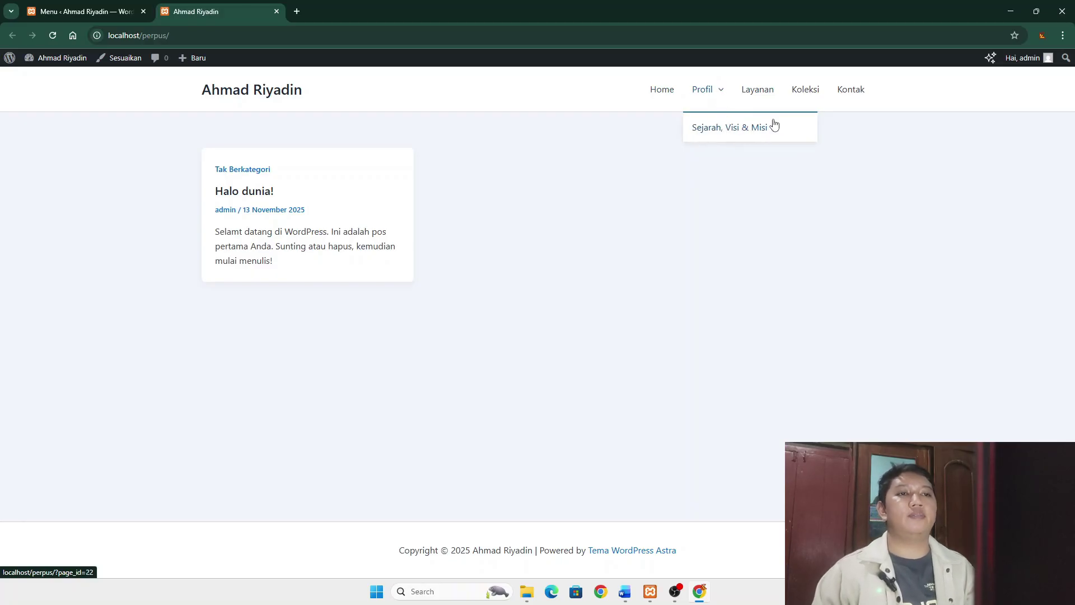
{"action": "left_click", "coordinate": [96, 11]}
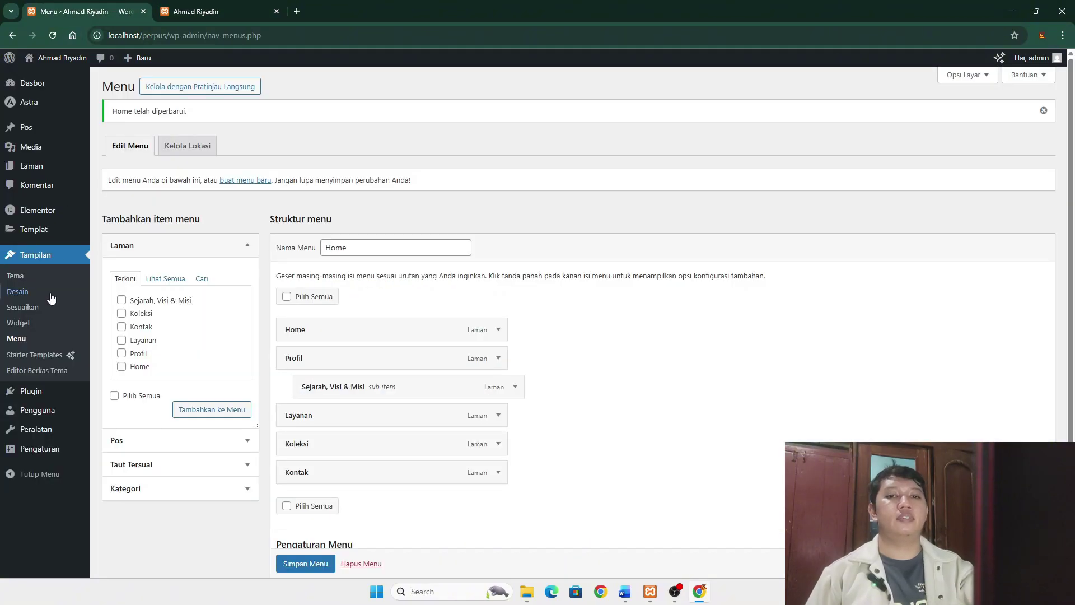
- Change permalinks to the Nama tulisan (/%postname%/) structure and save
{"action": "mouse_move", "coordinate": [35, 411]}
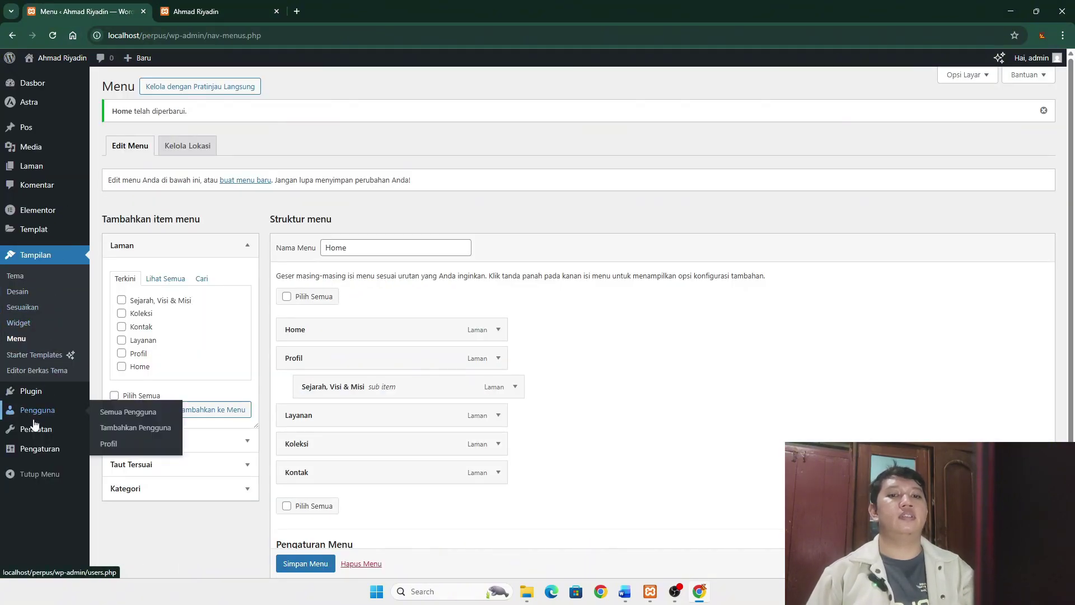
{"action": "mouse_move", "coordinate": [47, 454]}
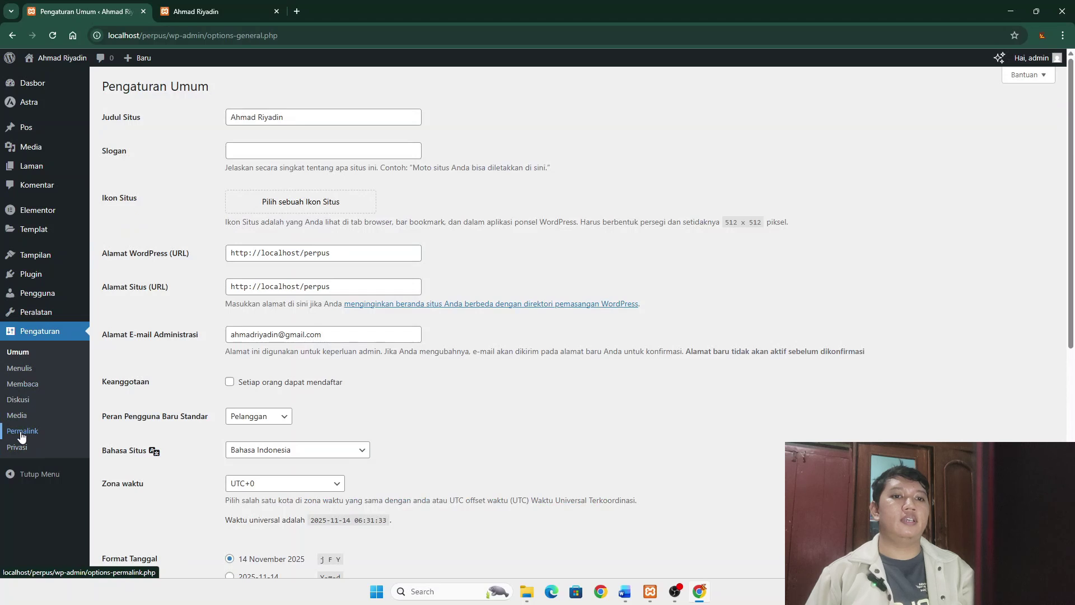
{"action": "left_click", "coordinate": [21, 432]}
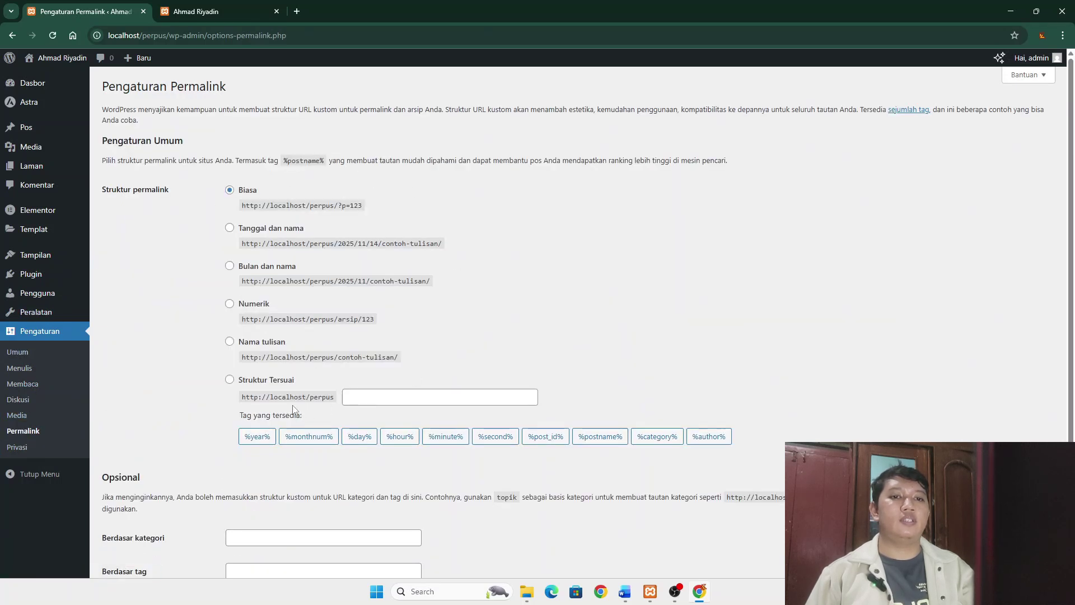
{"action": "left_click", "coordinate": [230, 341]}
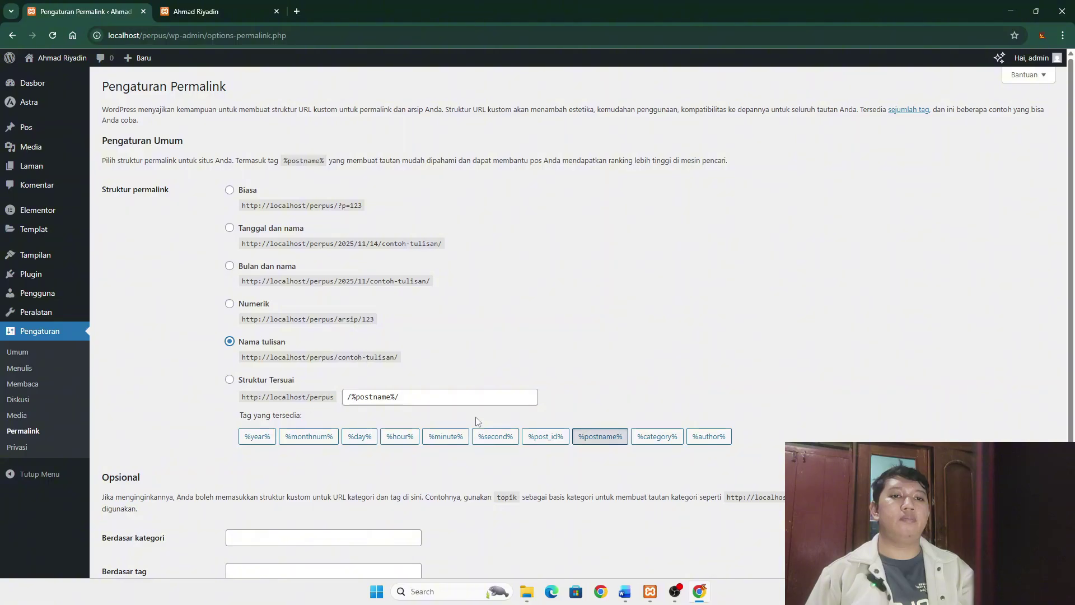
{"action": "scroll", "coordinate": [350, 403], "scroll_direction": "down", "scroll_amount": 2}
{"action": "left_click", "coordinate": [128, 520]}
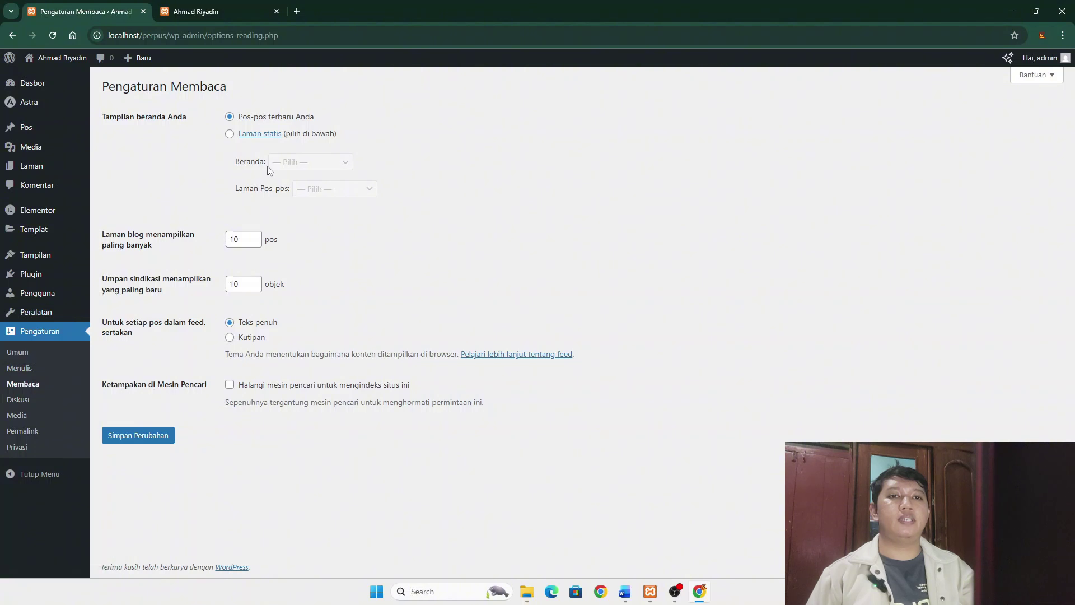
- Make the static page Home the homepage and Koleksi the posts page, and save the reading settings
{"action": "left_click", "coordinate": [230, 136]}
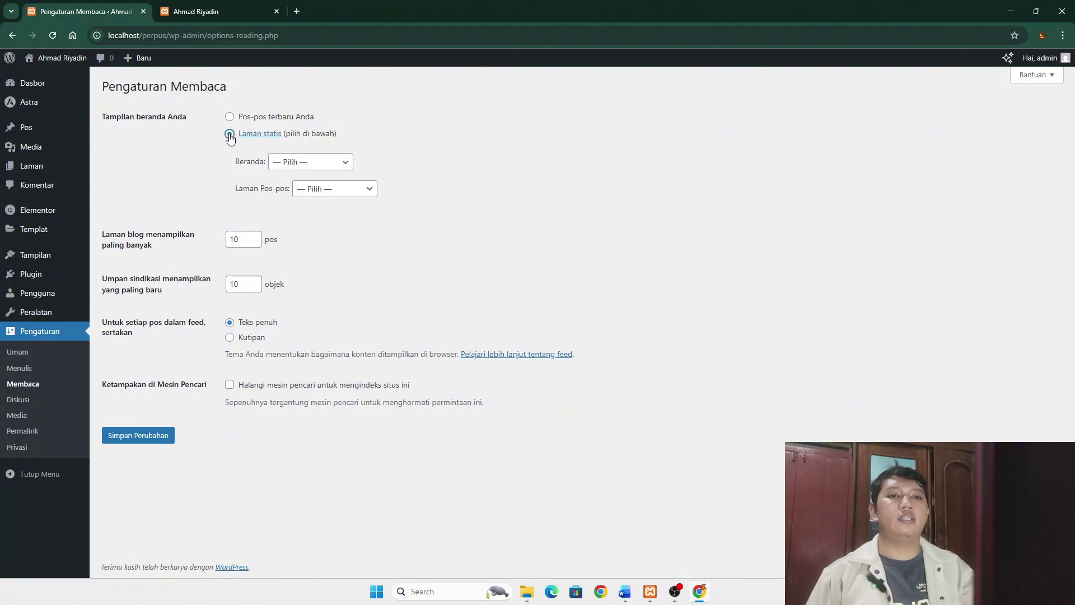
{"action": "left_click", "coordinate": [314, 165]}
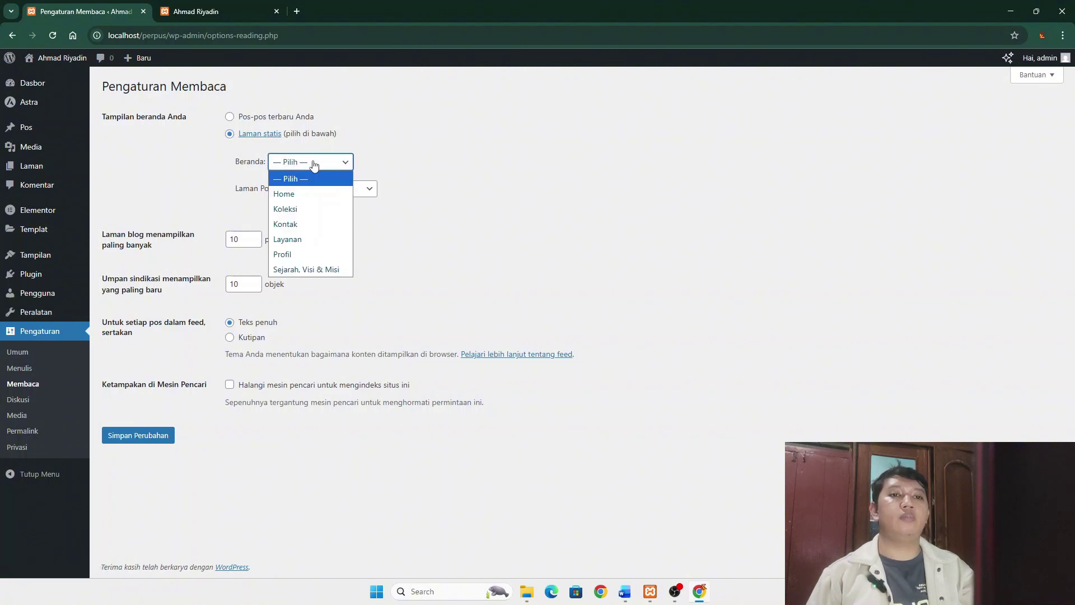
{"action": "left_click", "coordinate": [295, 196]}
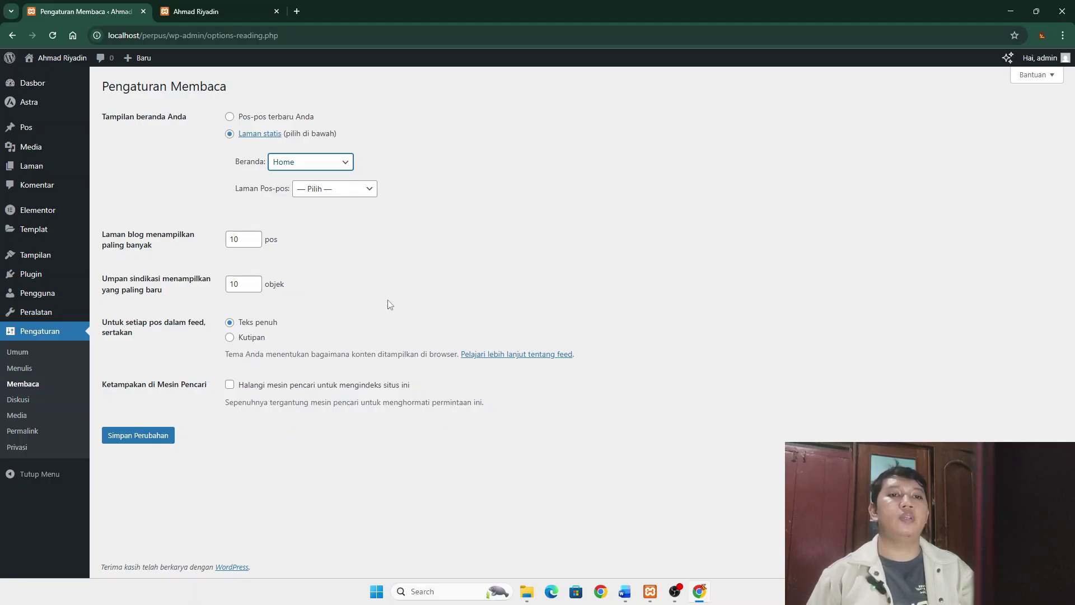
{"action": "left_click", "coordinate": [369, 191]}
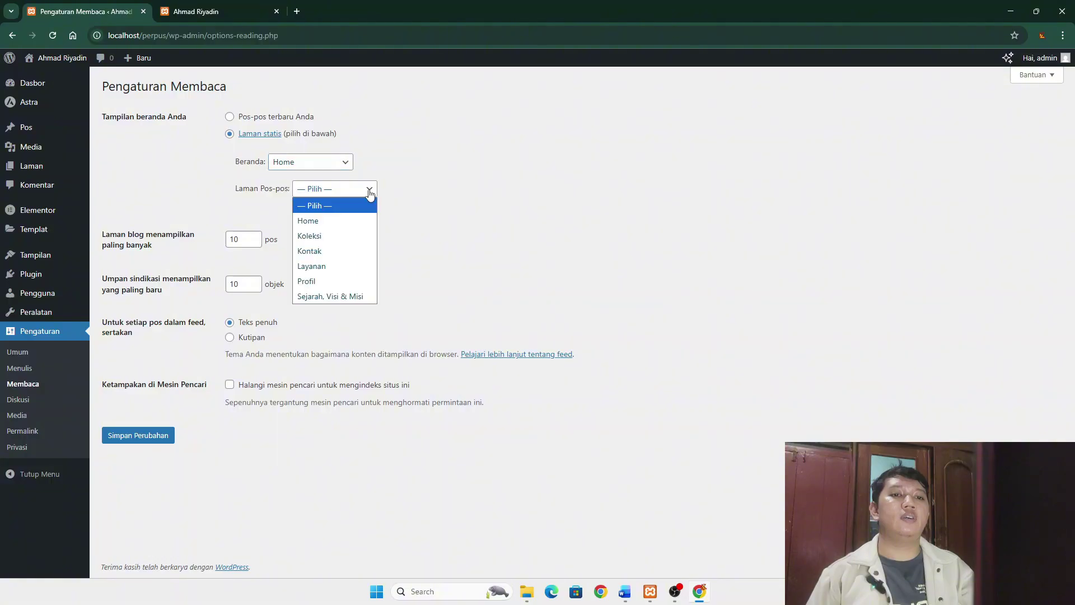
{"action": "left_click", "coordinate": [319, 238]}
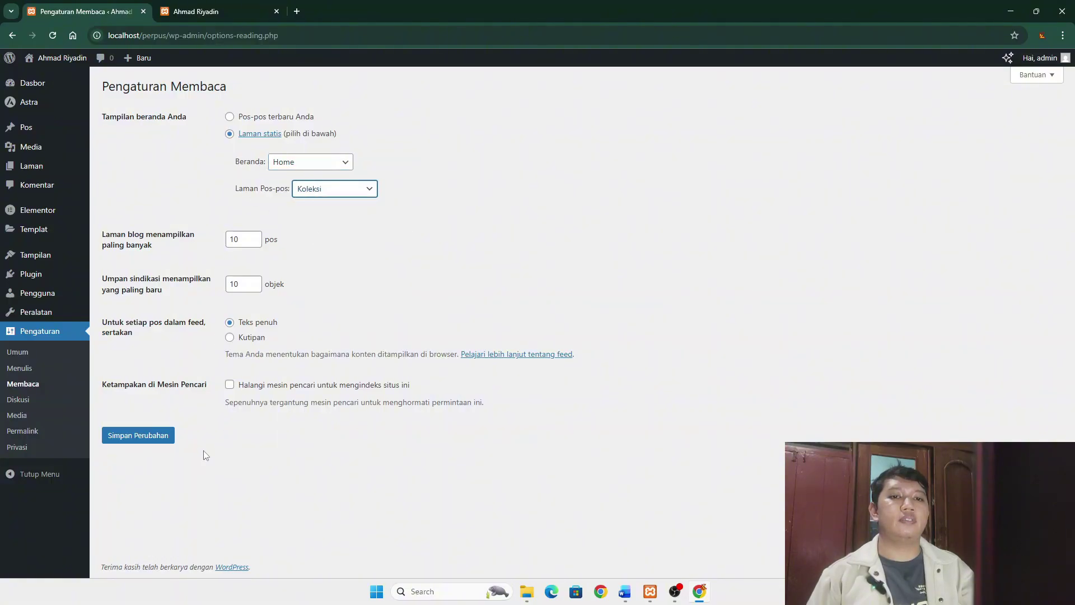
{"action": "left_click", "coordinate": [139, 442]}
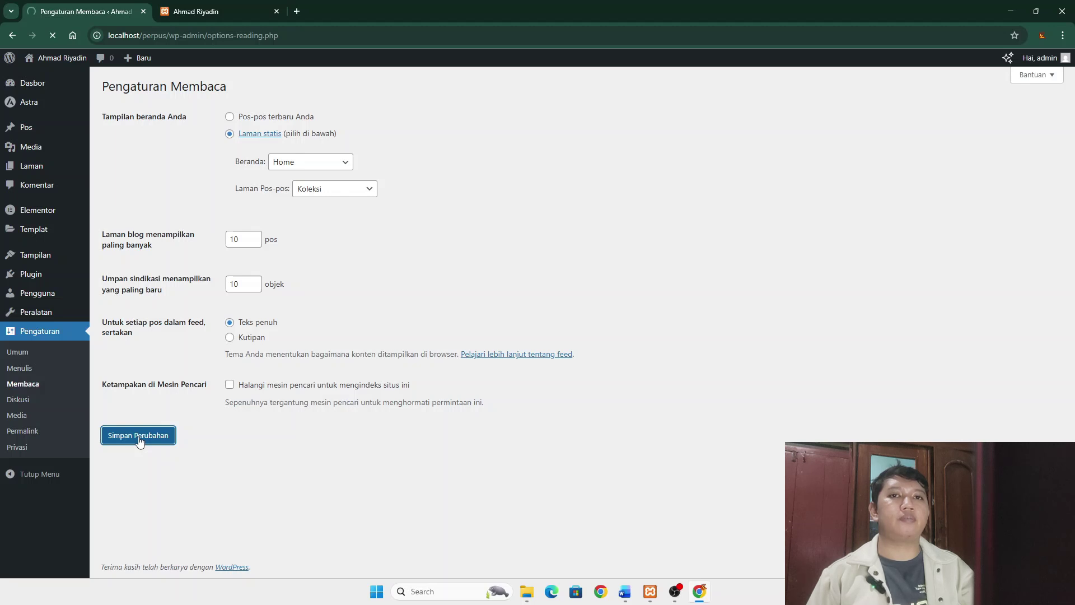
{"action": "left_click", "coordinate": [27, 351]}
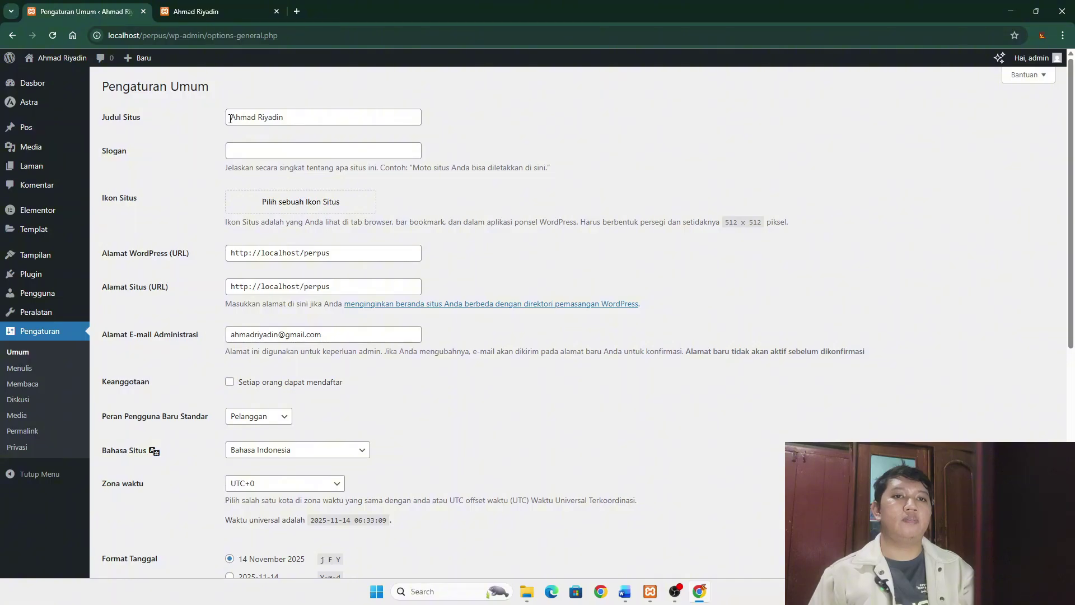
- Review the site title in the general settings, then go to the list of all pages
{"action": "left_click", "coordinate": [230, 119]}
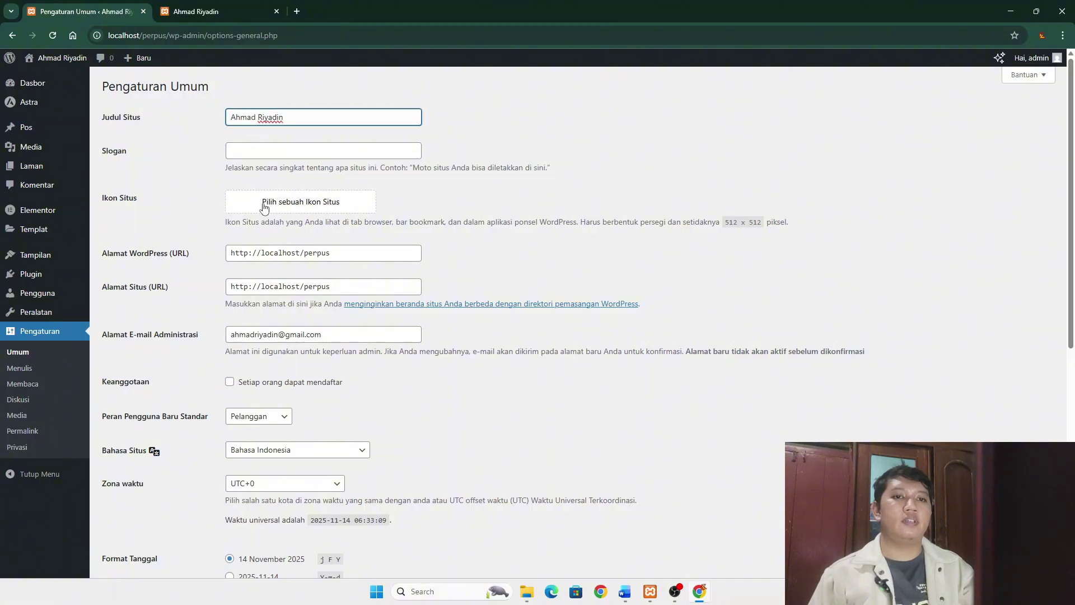
{"action": "scroll", "coordinate": [363, 238], "scroll_direction": "down", "scroll_amount": 6}
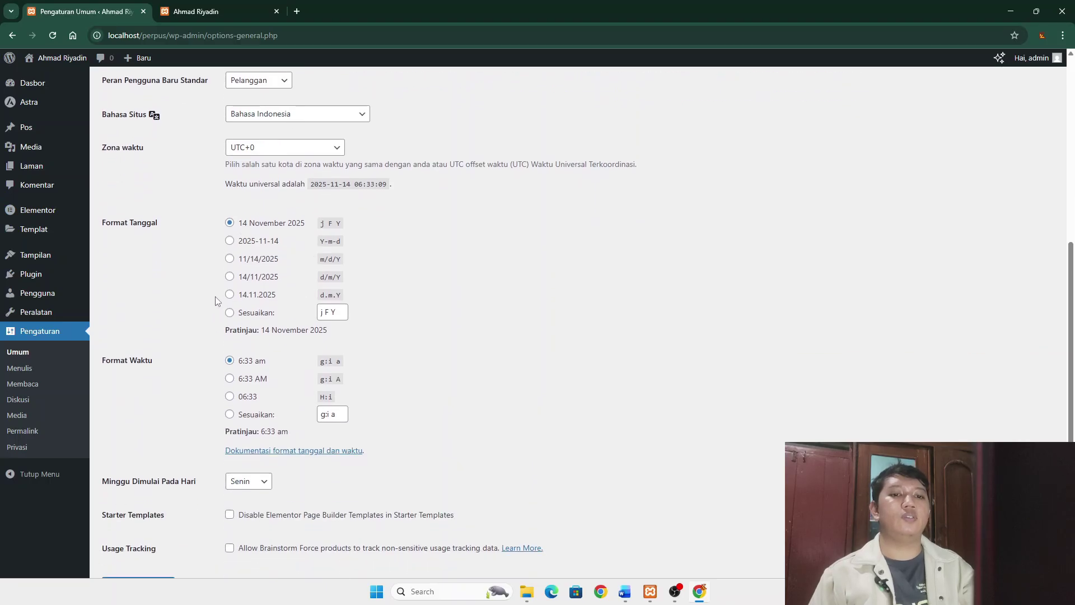
{"action": "mouse_move", "coordinate": [35, 166]}
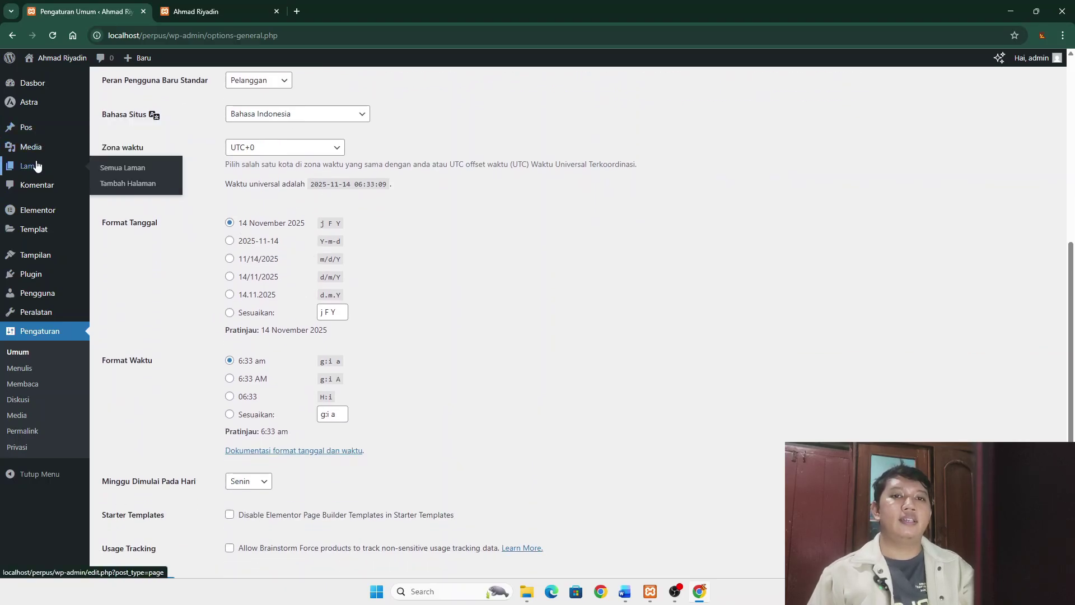
{"action": "left_click", "coordinate": [125, 167]}
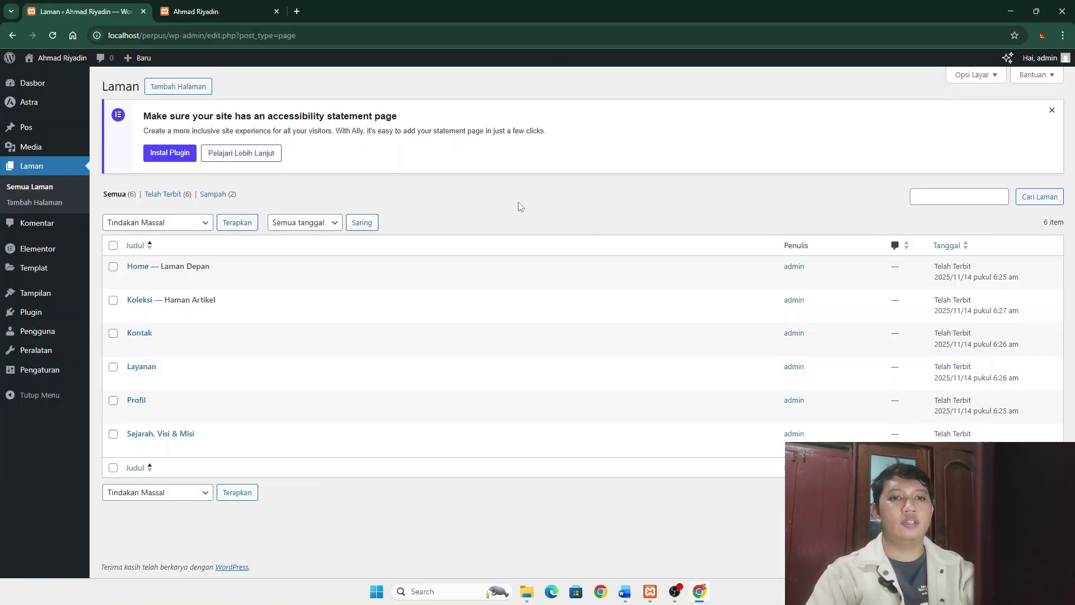
- Open the Home page in the Elementor editor via Sunting dengan Elementor
{"action": "left_click", "coordinate": [141, 271]}
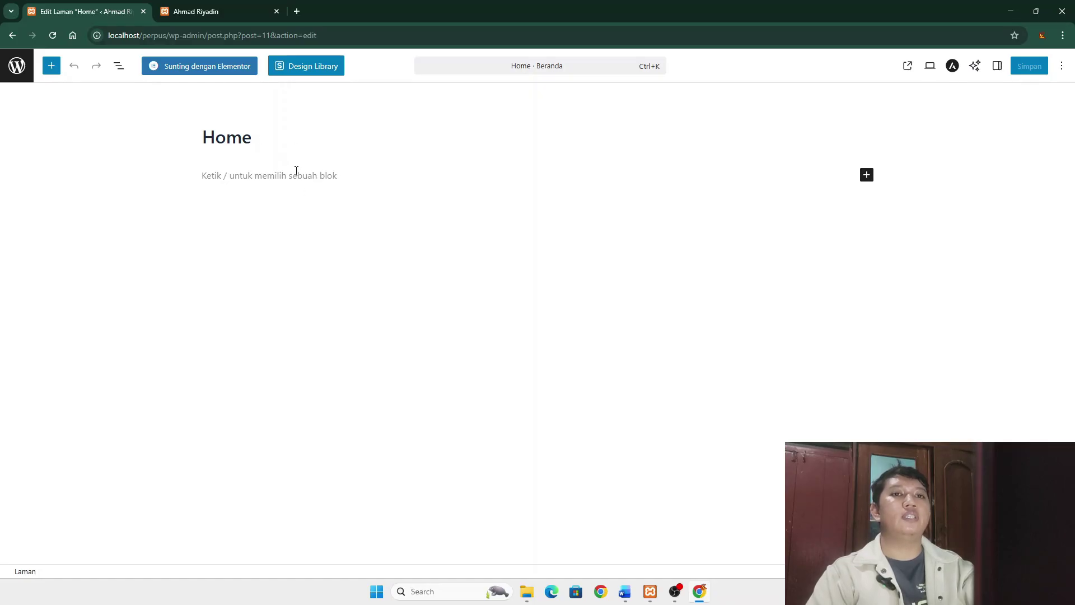
{"action": "left_click", "coordinate": [203, 68]}
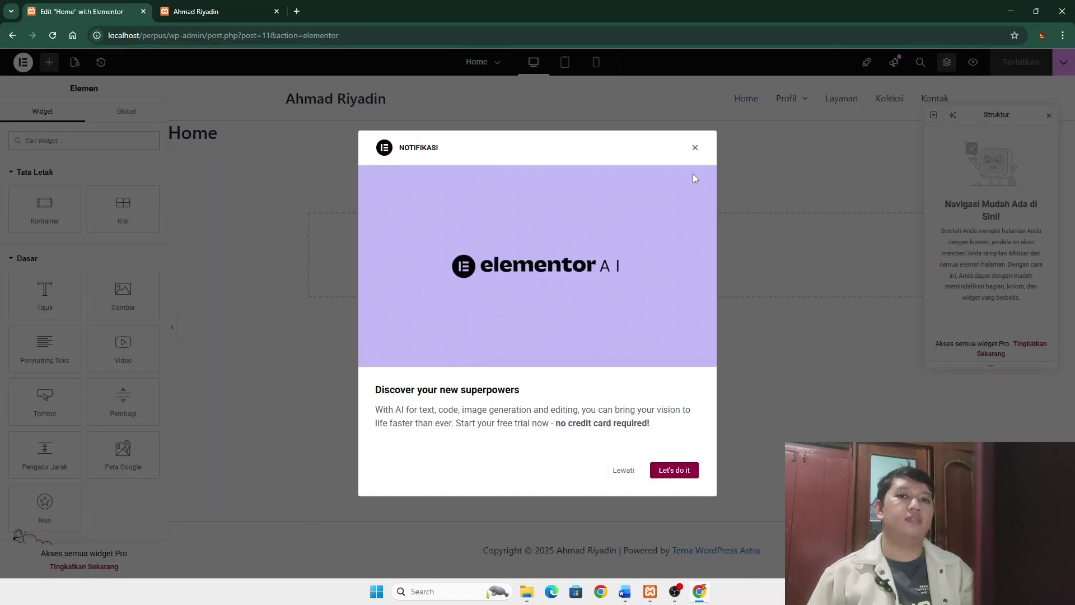
- Add a Heading widget reading 'Selamat Datang di Perpustakaan' followed by the owner's name
{"action": "left_click", "coordinate": [694, 150]}
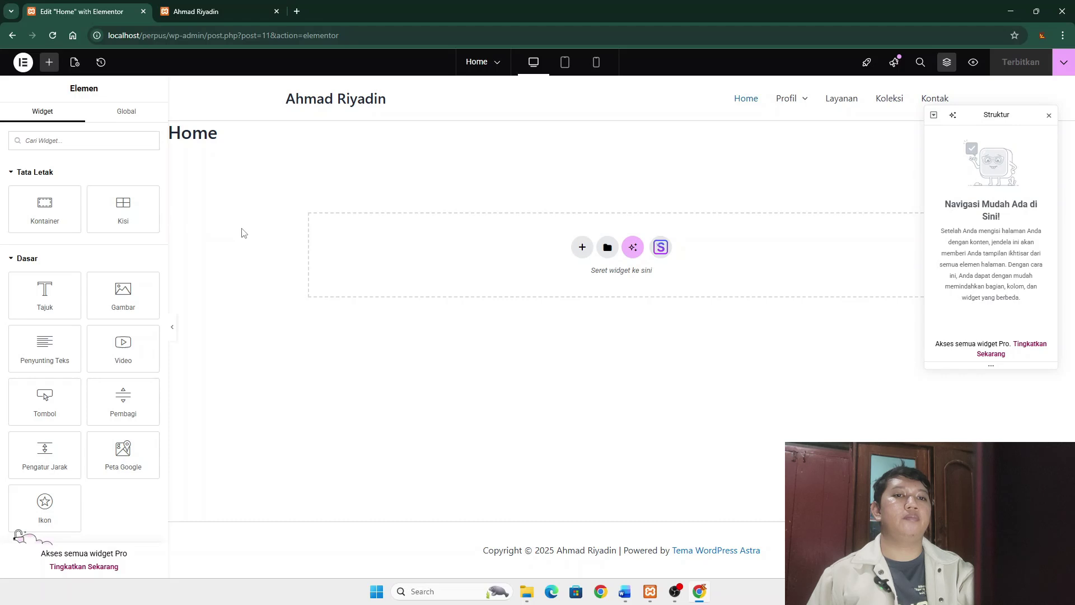
{"action": "left_click_drag", "start_coordinate": [43, 297], "coordinate": [576, 269]}
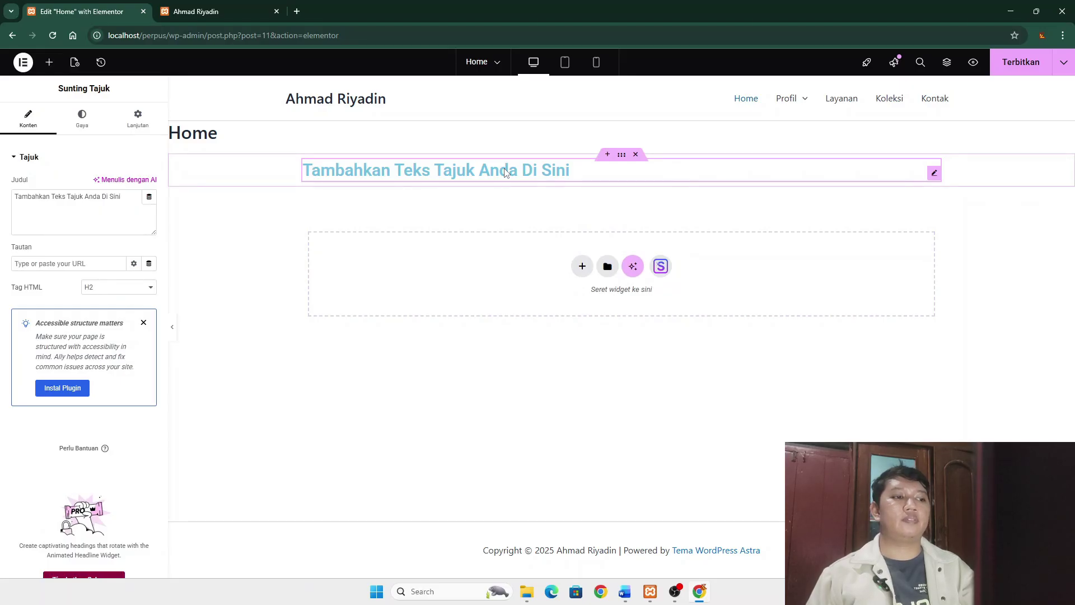
{"action": "left_click", "coordinate": [591, 168]}
{"action": "left_click_drag", "start_coordinate": [590, 169], "coordinate": [362, 172]}
{"action": "double_click", "coordinate": [374, 171]}
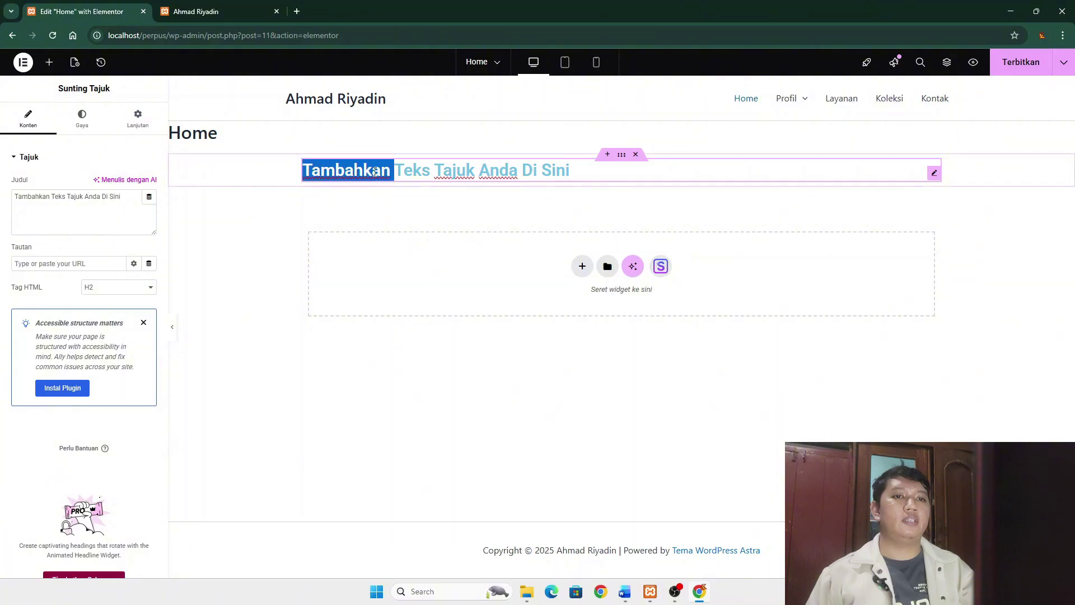
{"action": "key", "text": "ctrl+a"}
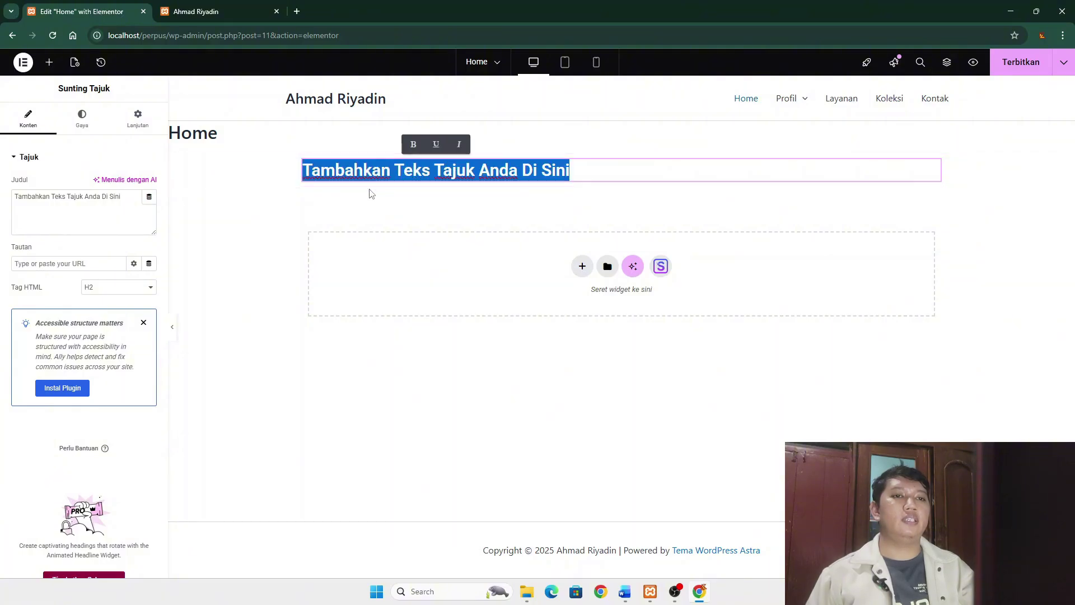
{"action": "type", "text": "Sela"}
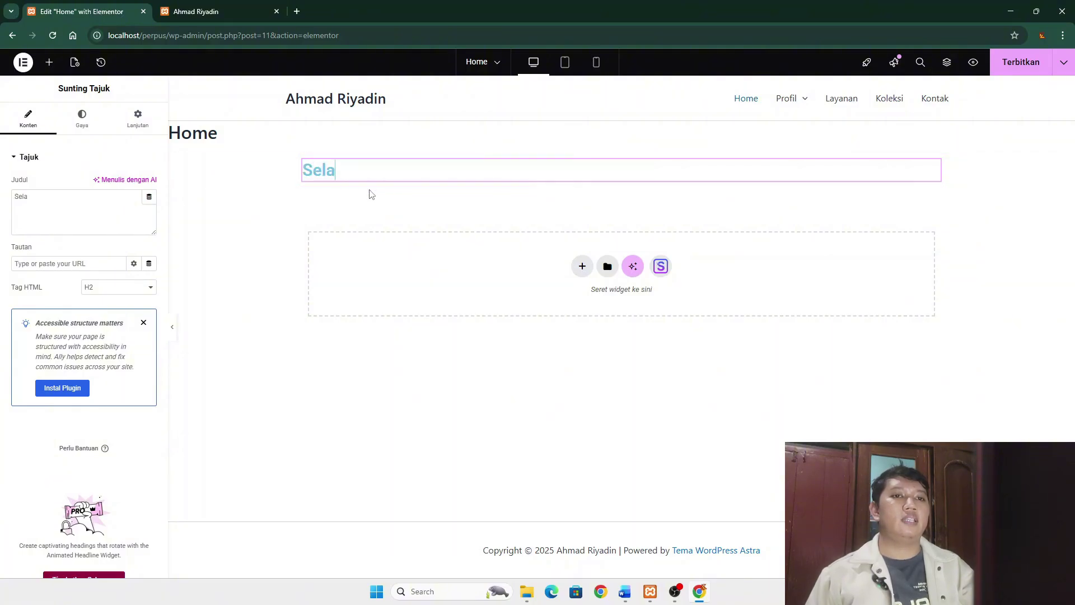
{"action": "type", "text": "mat "}
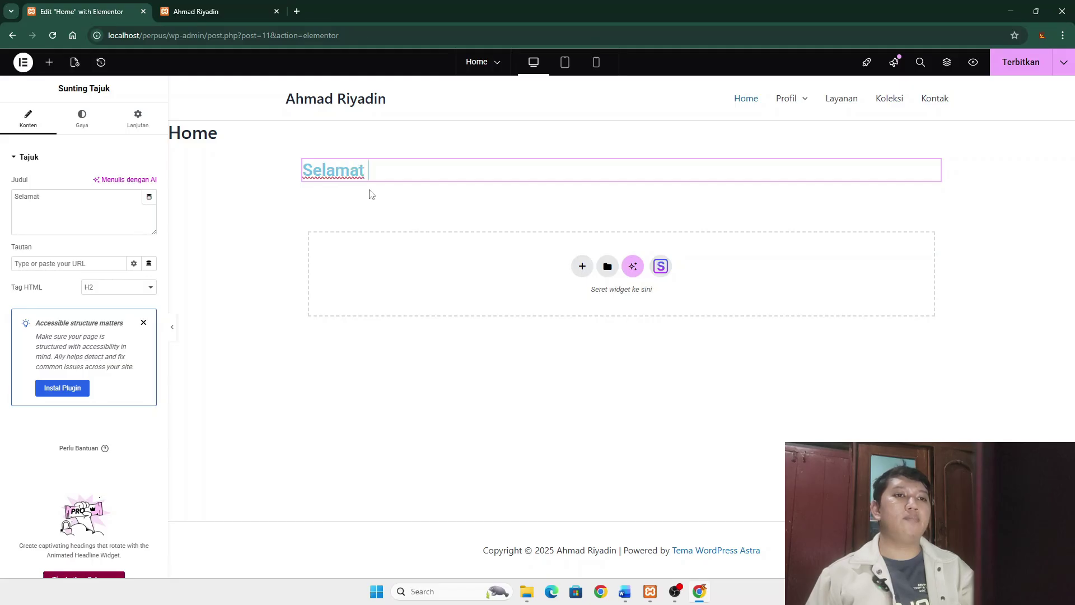
{"action": "type", "text": "Datang "}
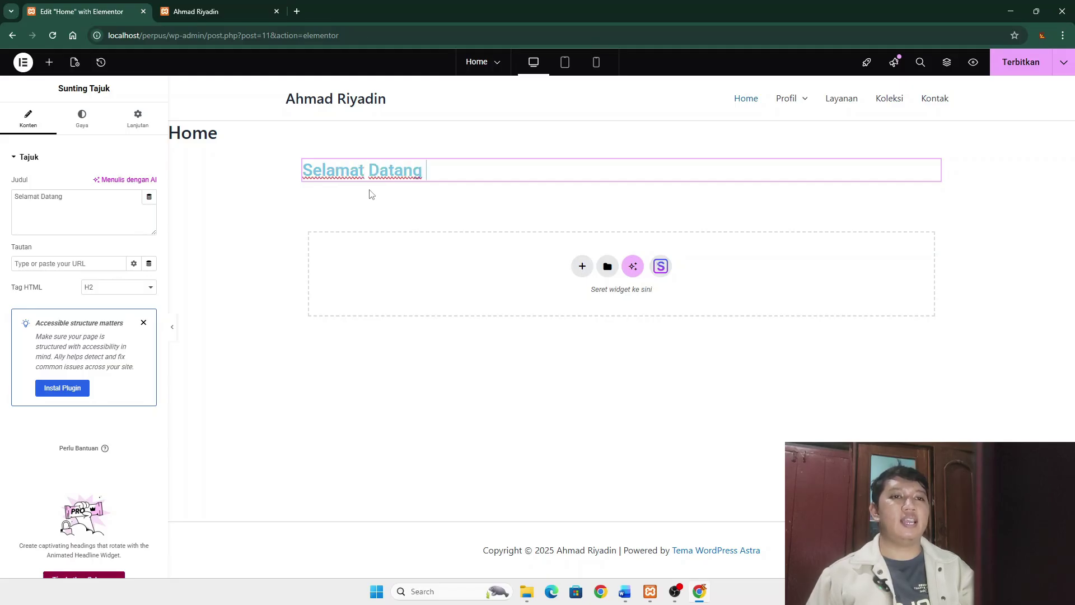
{"action": "type", "text": "di "}
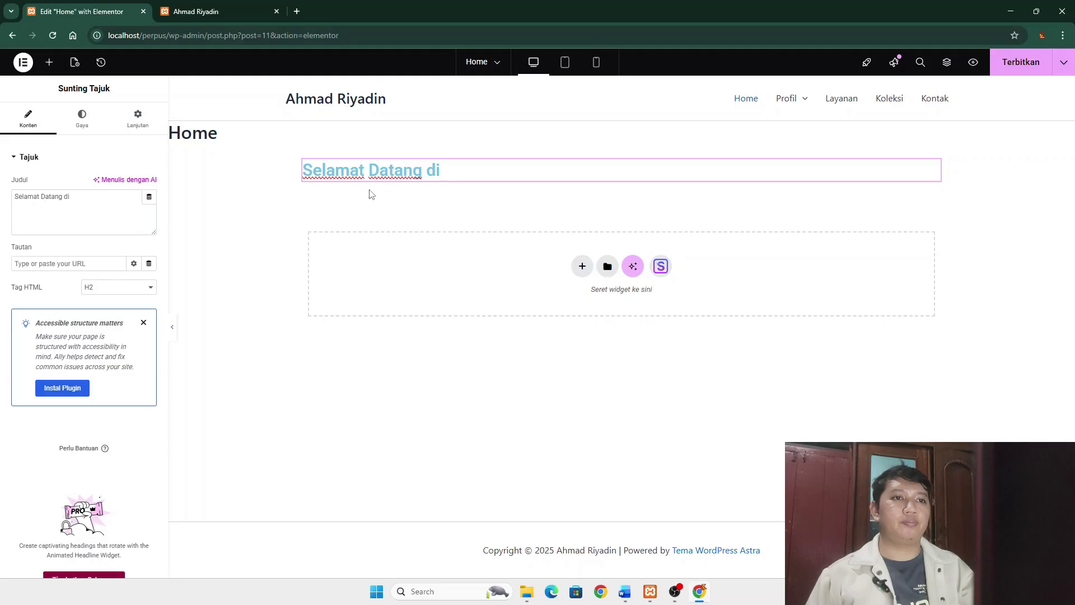
{"action": "type", "text": "Perpusta"}
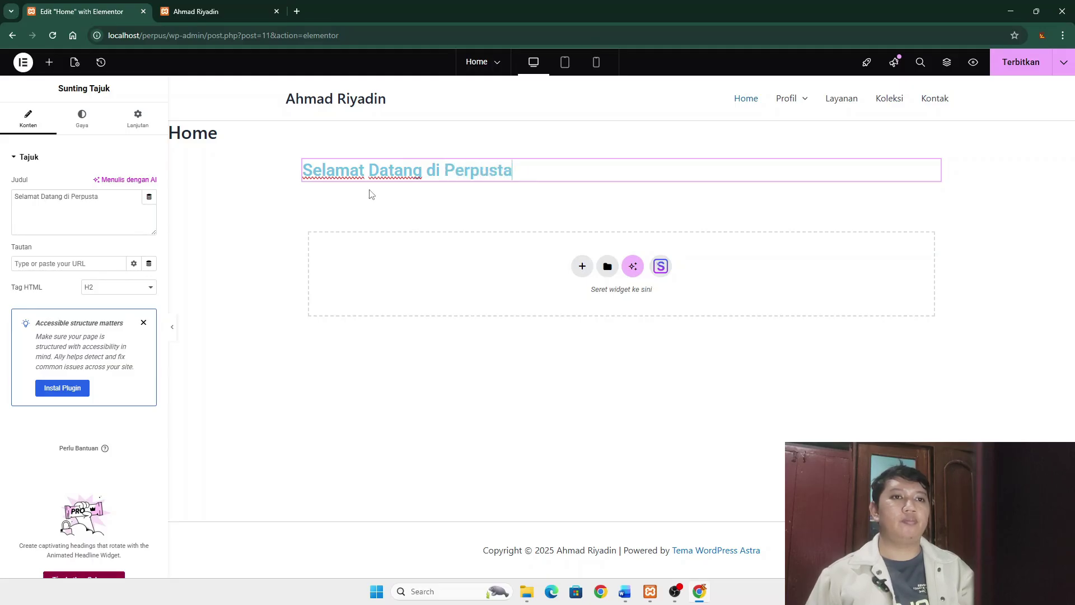
{"action": "type", "text": "kaan Ahmad "}
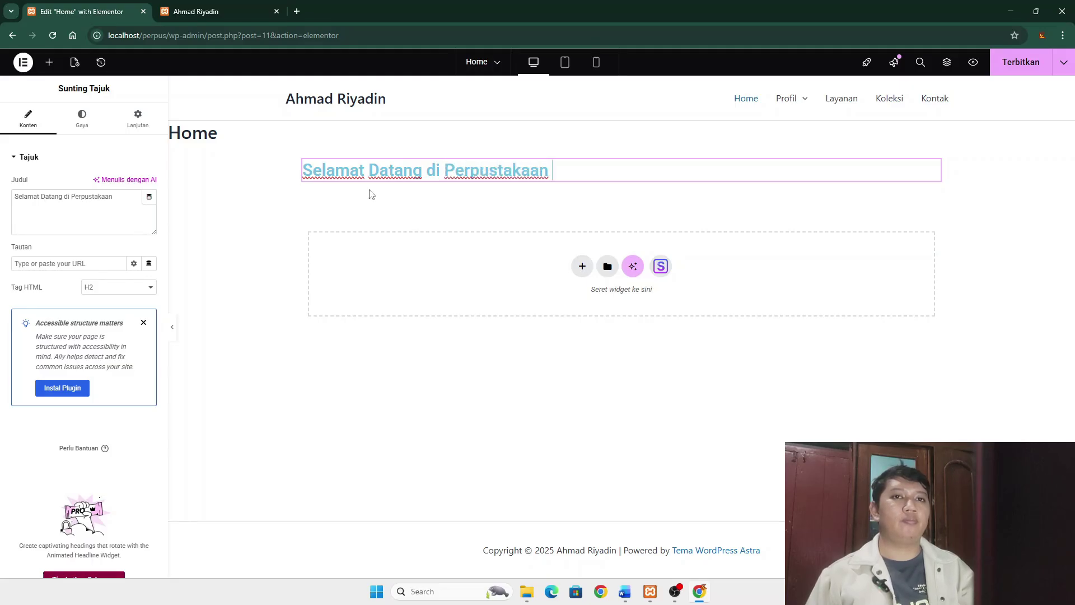
{"action": "type", "text": "R"}
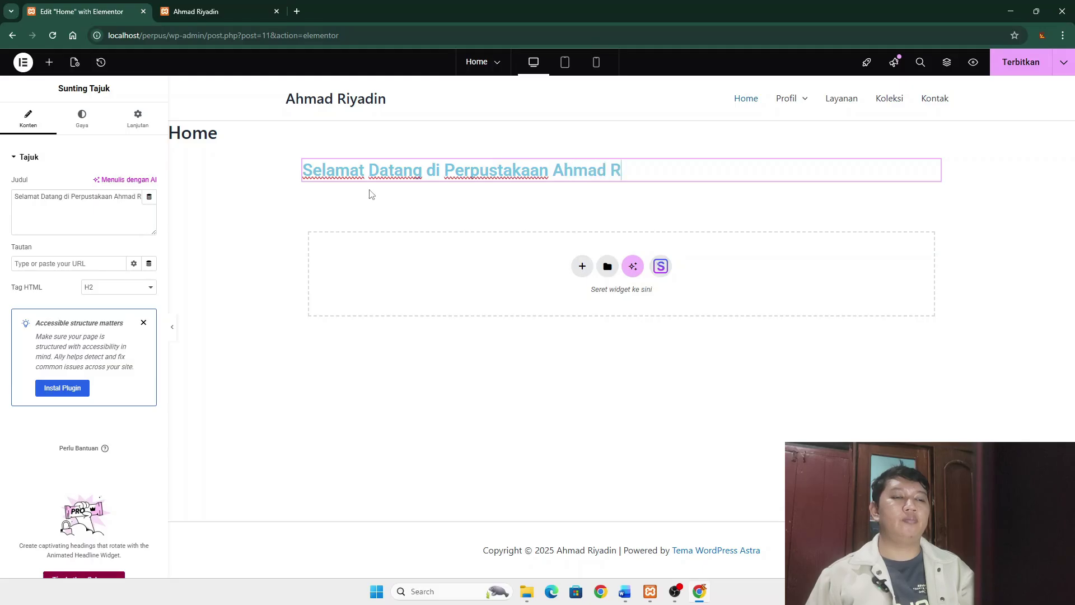
{"action": "type", "text": "iyadin"}
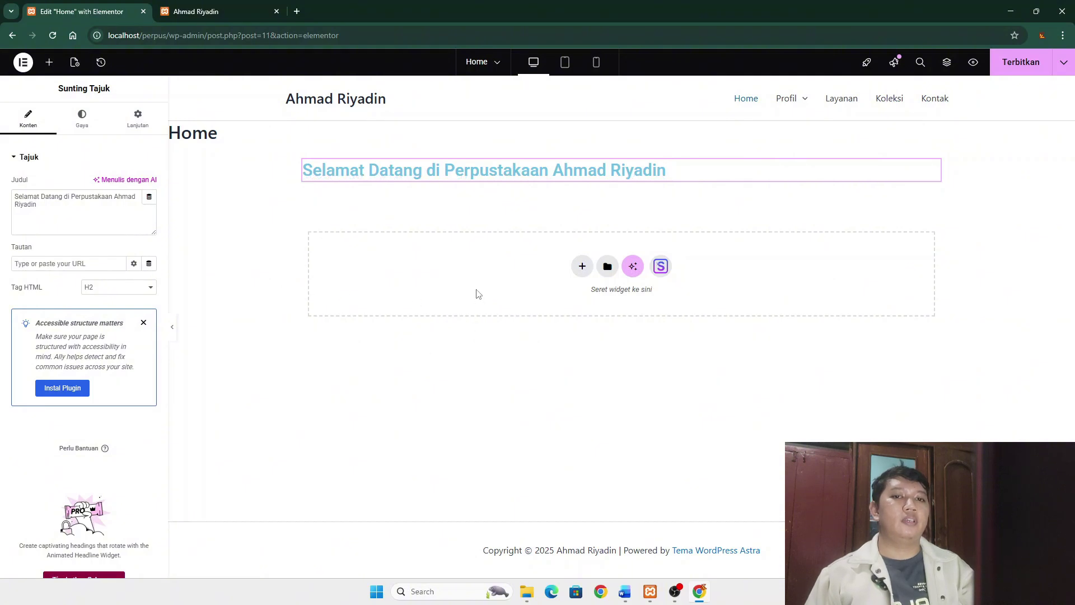
- Insert a two-column Flexbox container below the welcome heading
{"action": "left_click", "coordinate": [581, 267]}
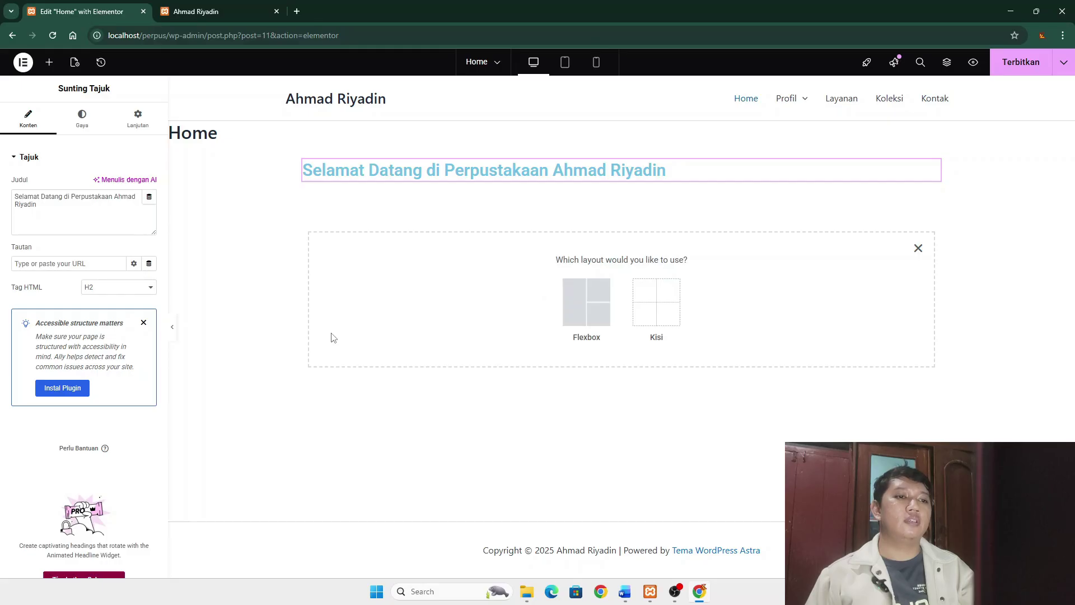
{"action": "left_click", "coordinate": [599, 292]}
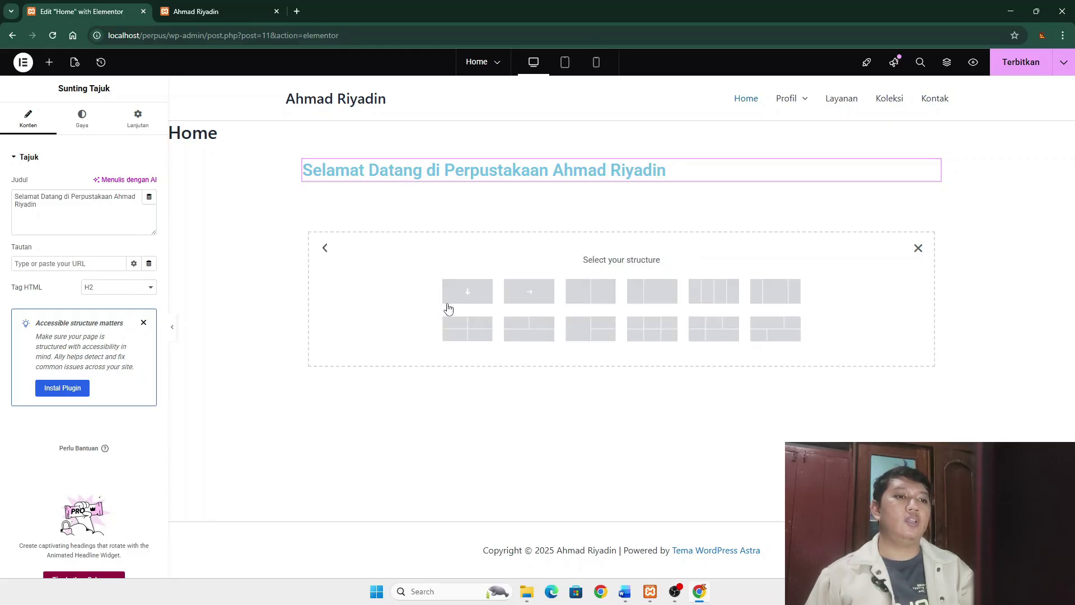
{"action": "left_click", "coordinate": [590, 295]}
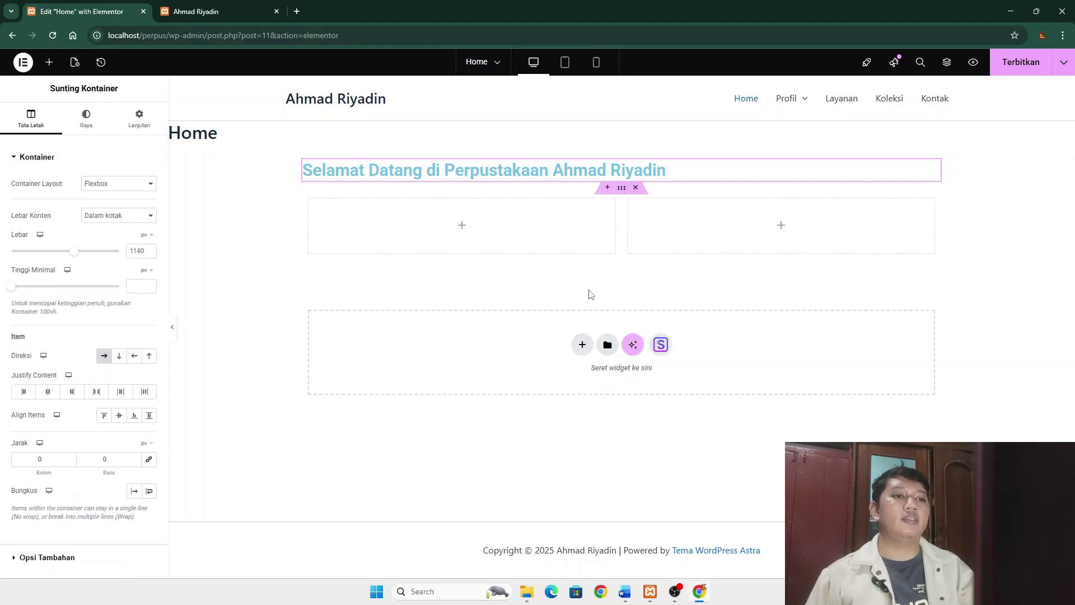
{"action": "left_click", "coordinate": [462, 225]}
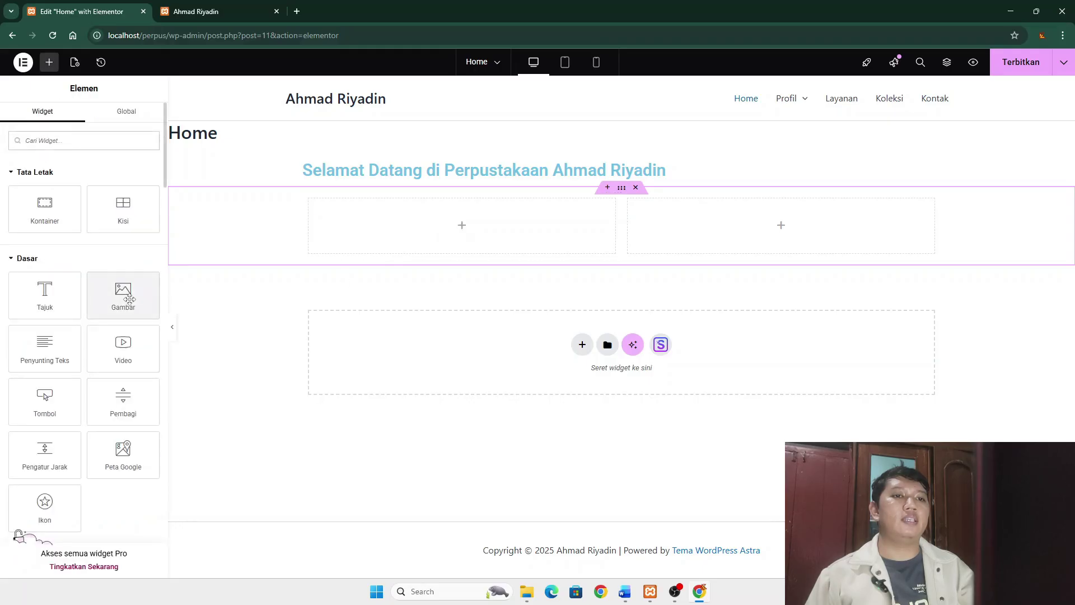
- Place an Image widget in the left column showing banner.png from the media library
{"action": "left_click_drag", "start_coordinate": [122, 294], "coordinate": [428, 233]}
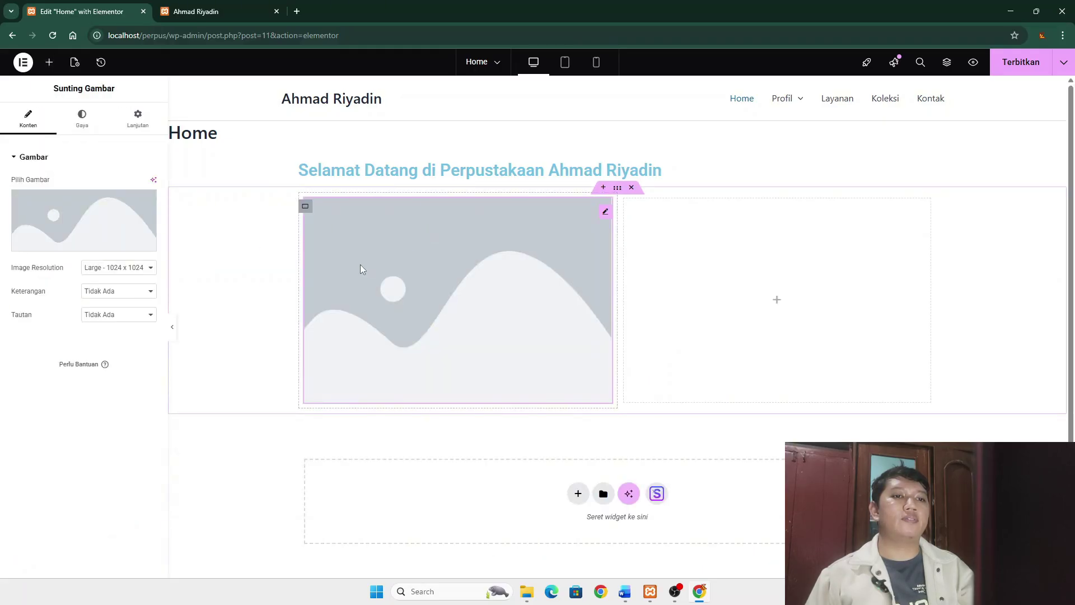
{"action": "mouse_move", "coordinate": [23, 212]}
{"action": "left_click", "coordinate": [74, 241]}
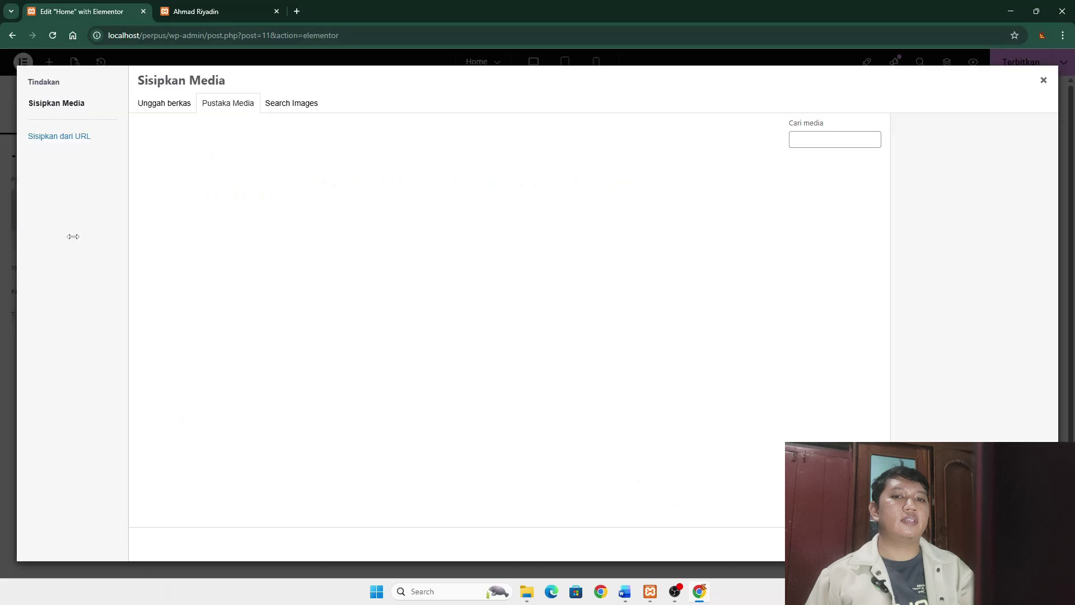
{"action": "left_click", "coordinate": [161, 105]}
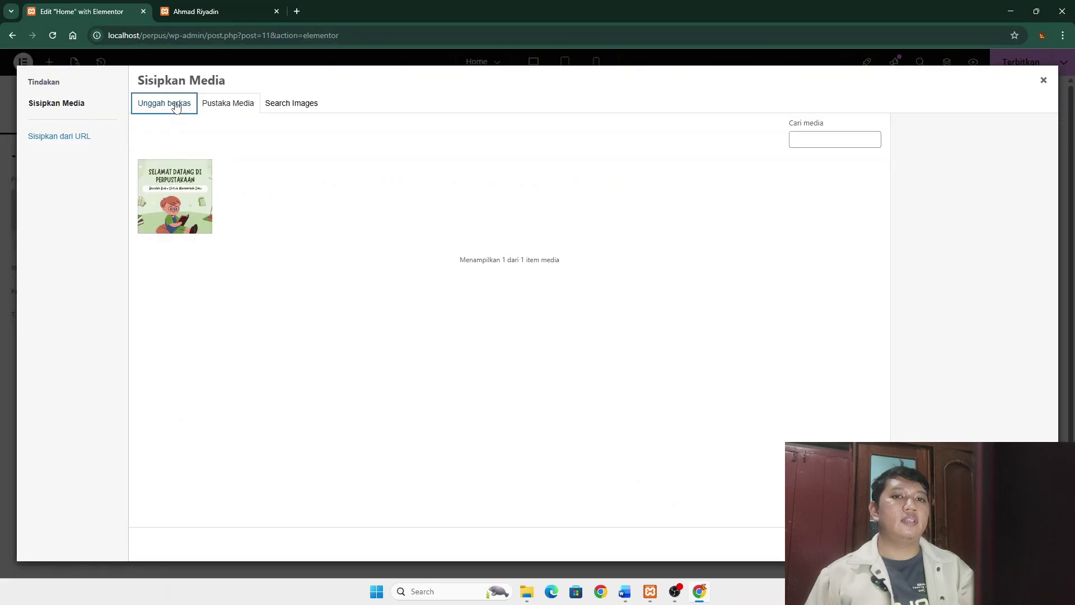
{"action": "left_click", "coordinate": [218, 106]}
{"action": "left_click", "coordinate": [184, 190]}
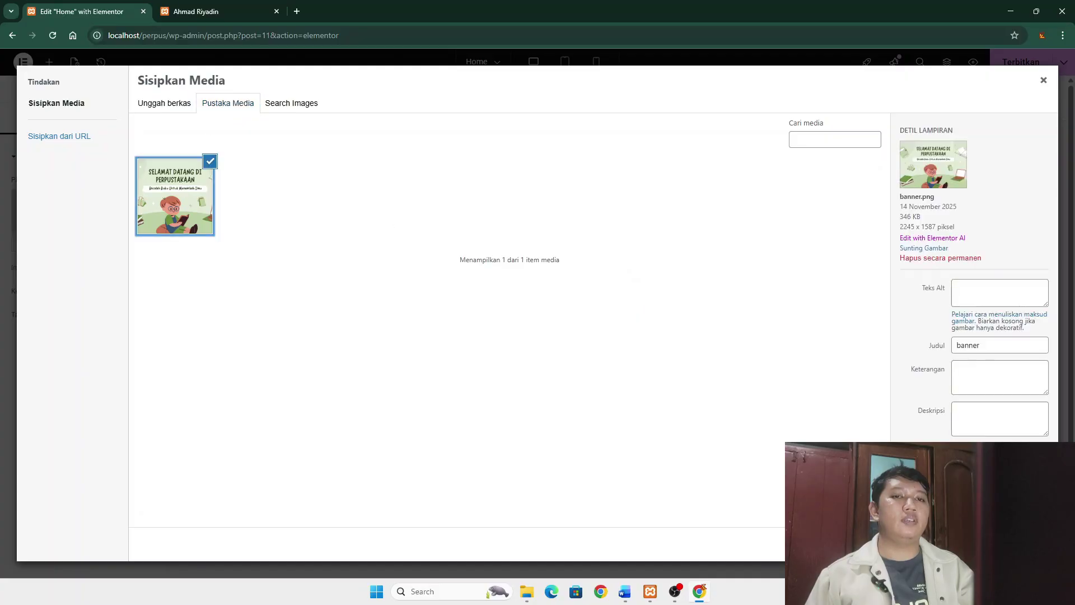
{"action": "left_click", "coordinate": [1028, 544]}
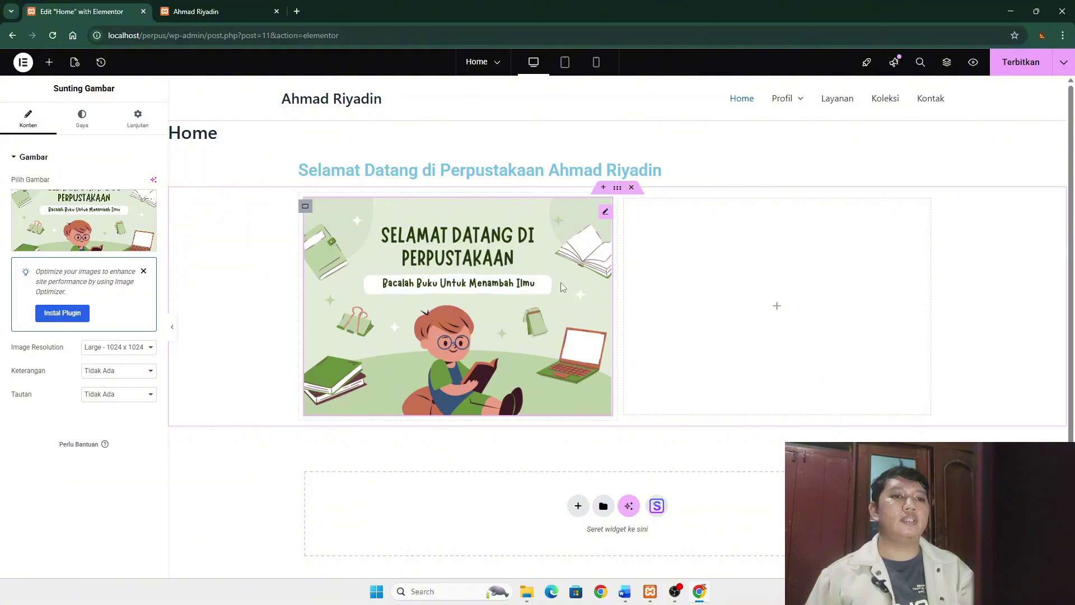
- Add a Text Editor widget to the right column and bring up the Word draft
{"action": "left_click", "coordinate": [777, 306]}
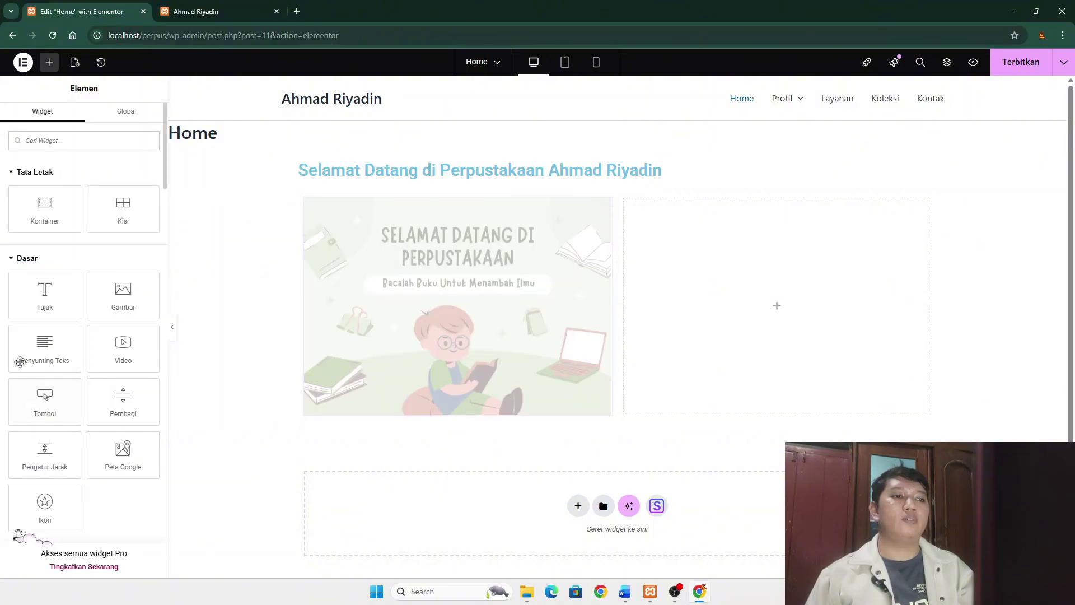
{"action": "left_click_drag", "start_coordinate": [20, 361], "coordinate": [718, 281]}
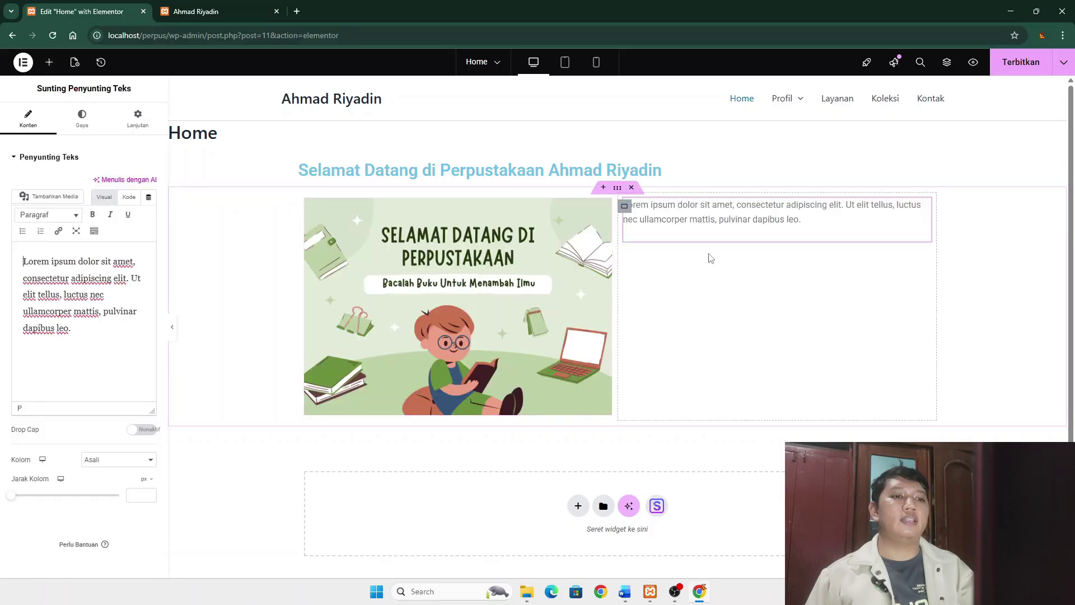
{"action": "left_click", "coordinate": [626, 598]}
- Select the four intro paragraphs under Halaman Home in Word, then return to Elementor
{"action": "left_click", "coordinate": [247, 301]}
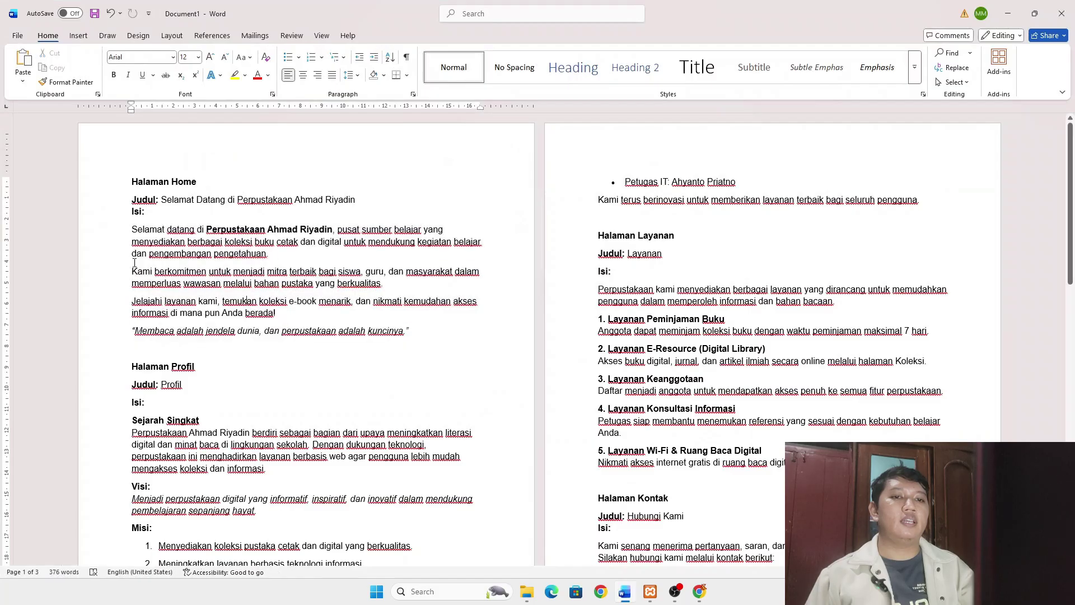
{"action": "left_click_drag", "start_coordinate": [133, 223], "coordinate": [383, 284]}
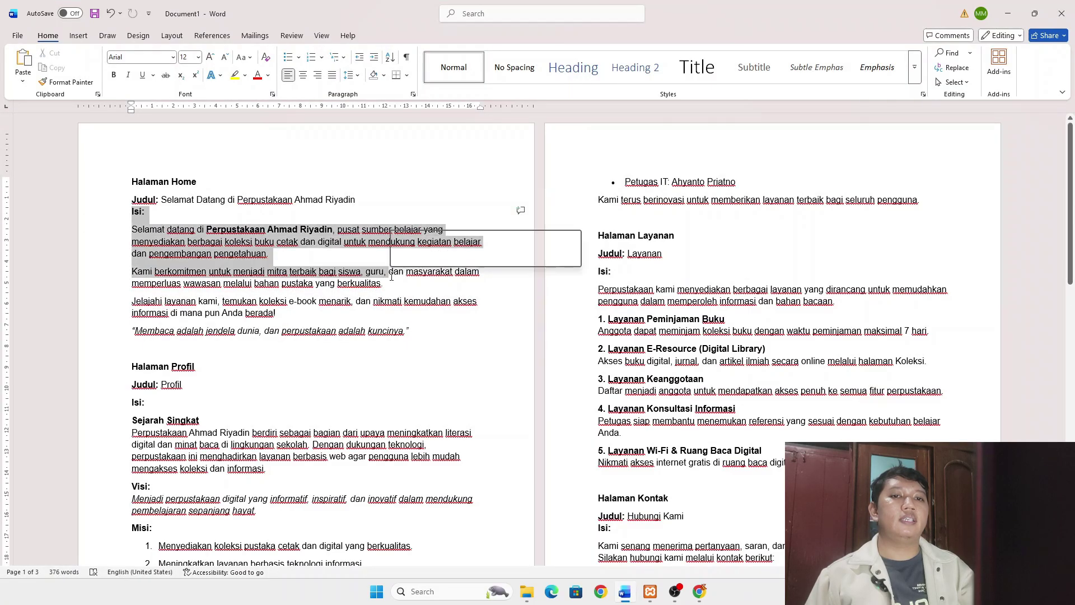
{"action": "left_click", "coordinate": [396, 338]}
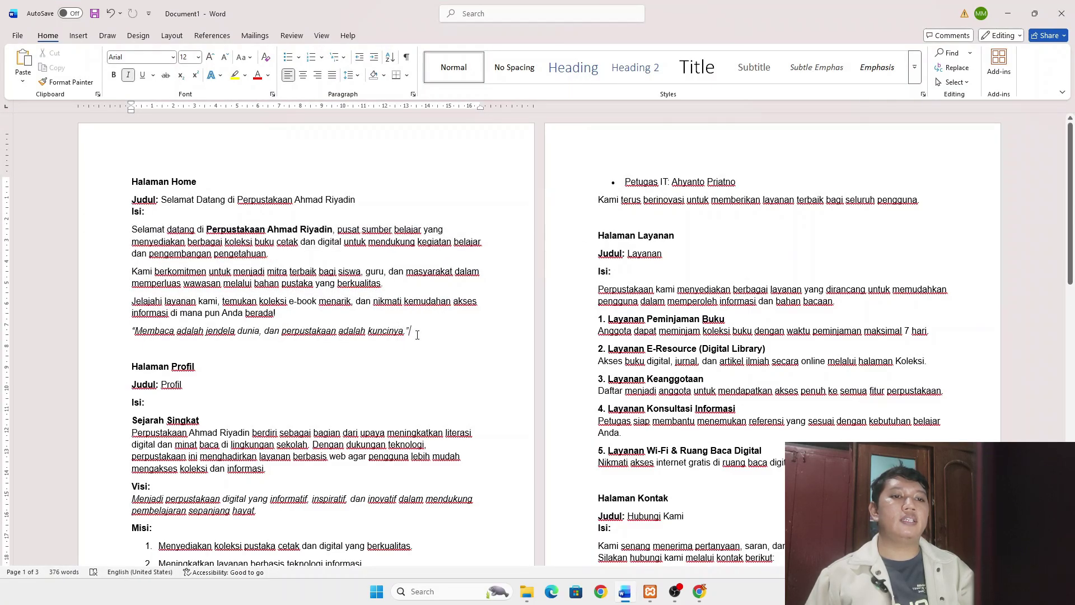
{"action": "left_click_drag", "start_coordinate": [404, 333], "coordinate": [143, 229]}
{"action": "key", "text": "ctrl+c"}
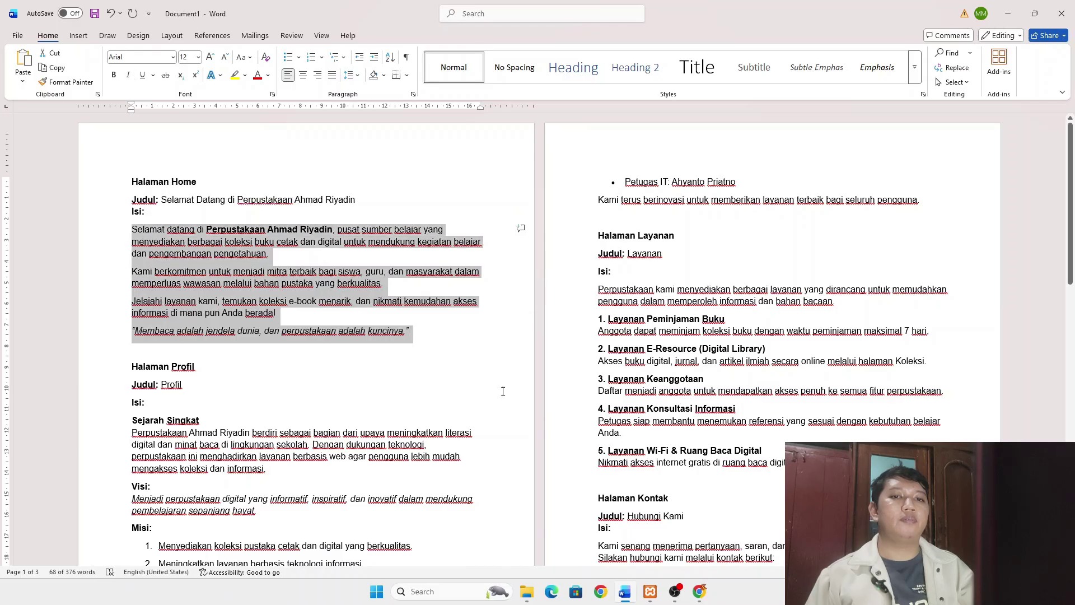
{"action": "left_click", "coordinate": [631, 590]}
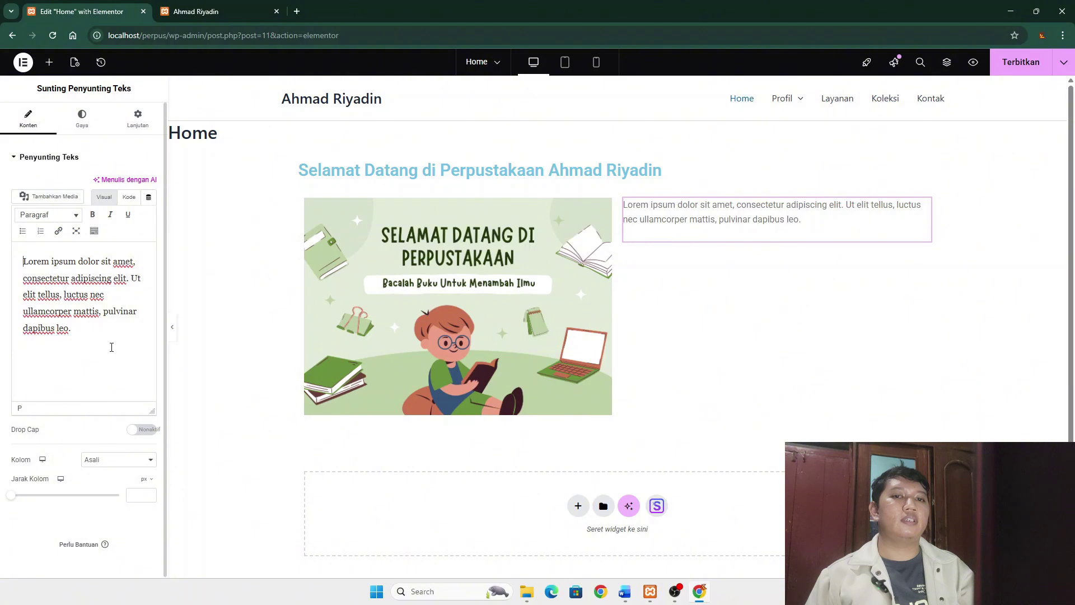
- Replace the Lorem ipsum placeholder with the pasted intro paragraphs and publish the page
{"action": "left_click_drag", "start_coordinate": [93, 333], "coordinate": [12, 264]}
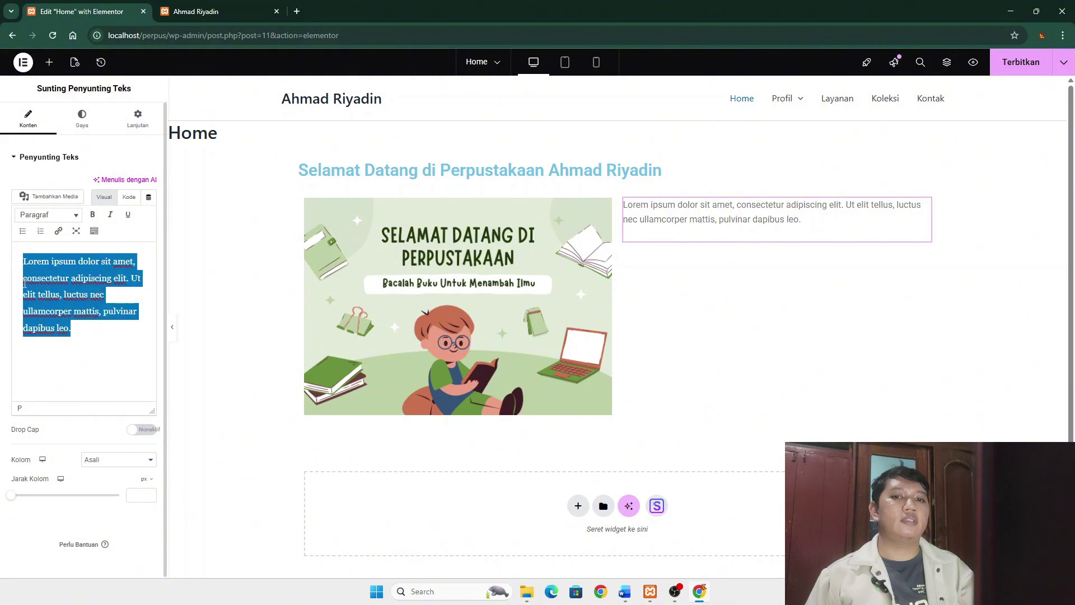
{"action": "key", "text": "ctrl+v"}
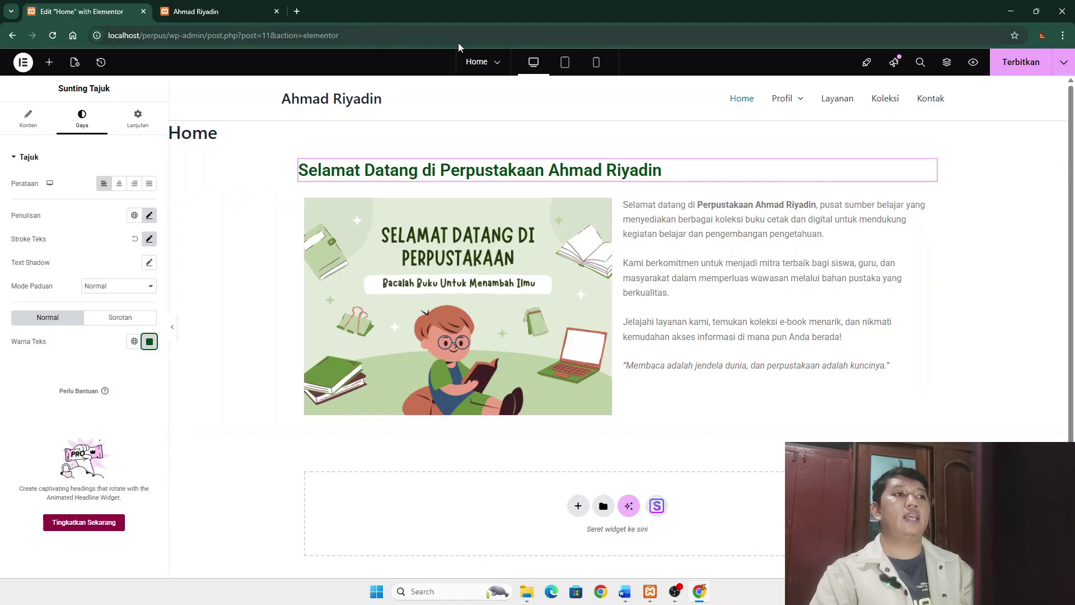
{"action": "left_click", "coordinate": [1021, 65]}
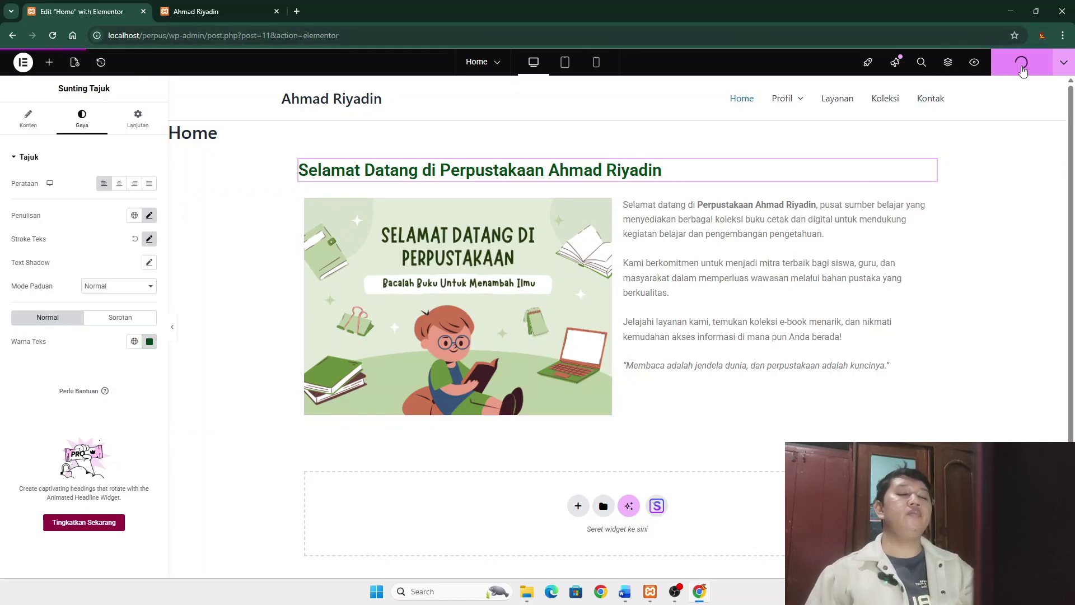
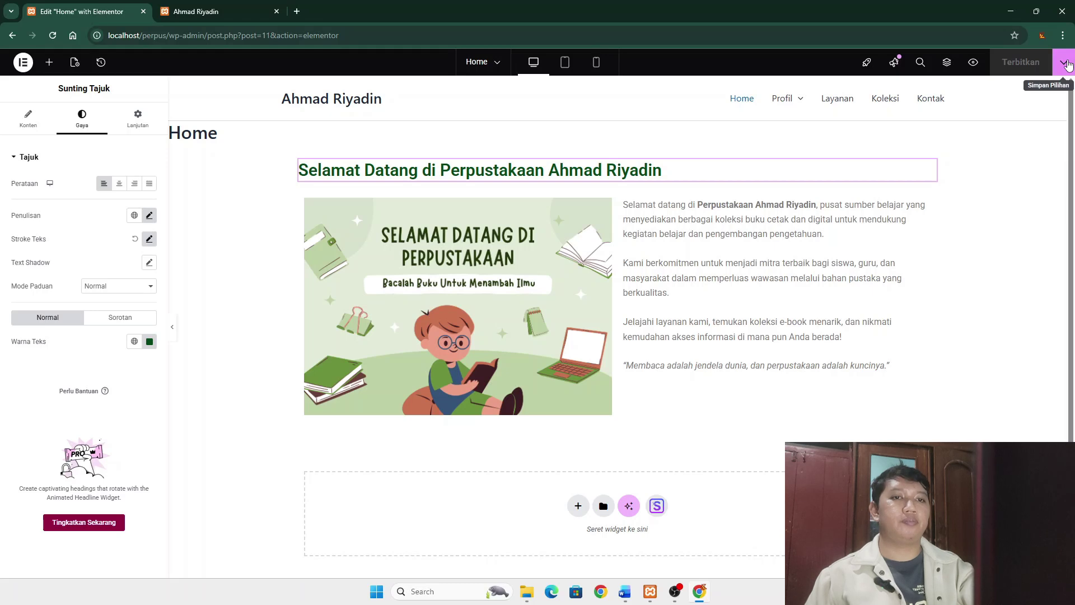
- Show the Home page settings, then the Elementor menu with site settings, theme builder and exit options
{"action": "left_click", "coordinate": [75, 61]}
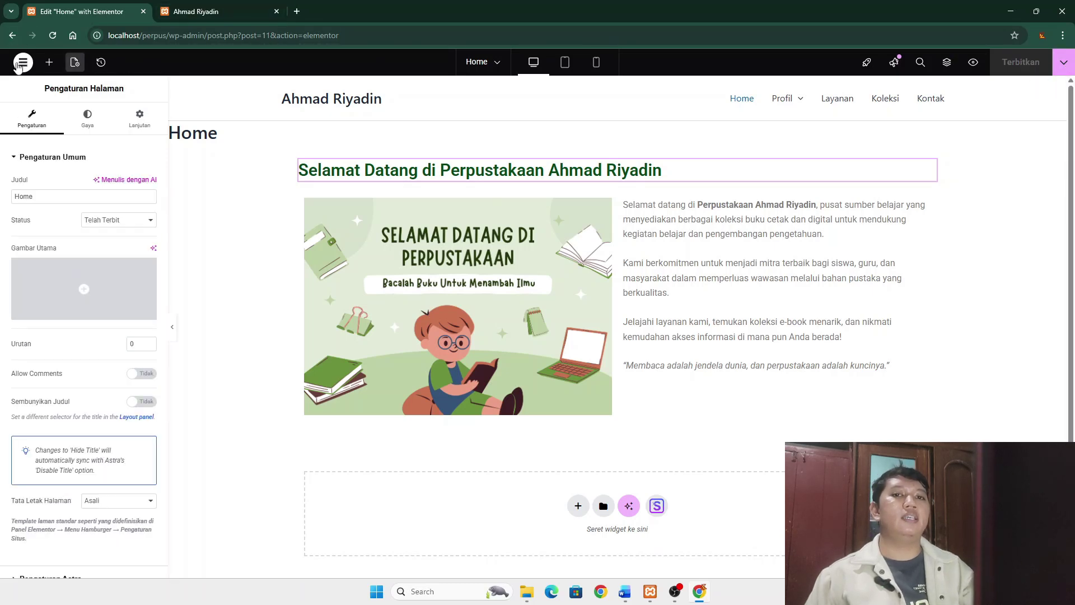
{"action": "left_click", "coordinate": [20, 65]}
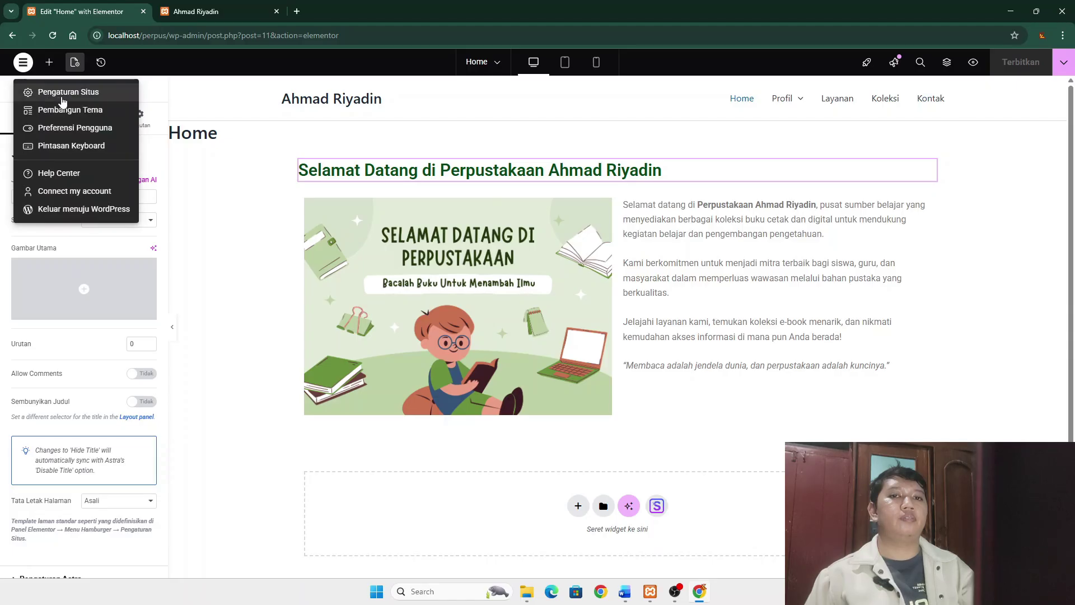
- Exit Elementor to the WordPress dashboard and open the Profil page from the Pages list
{"action": "left_click", "coordinate": [97, 210]}
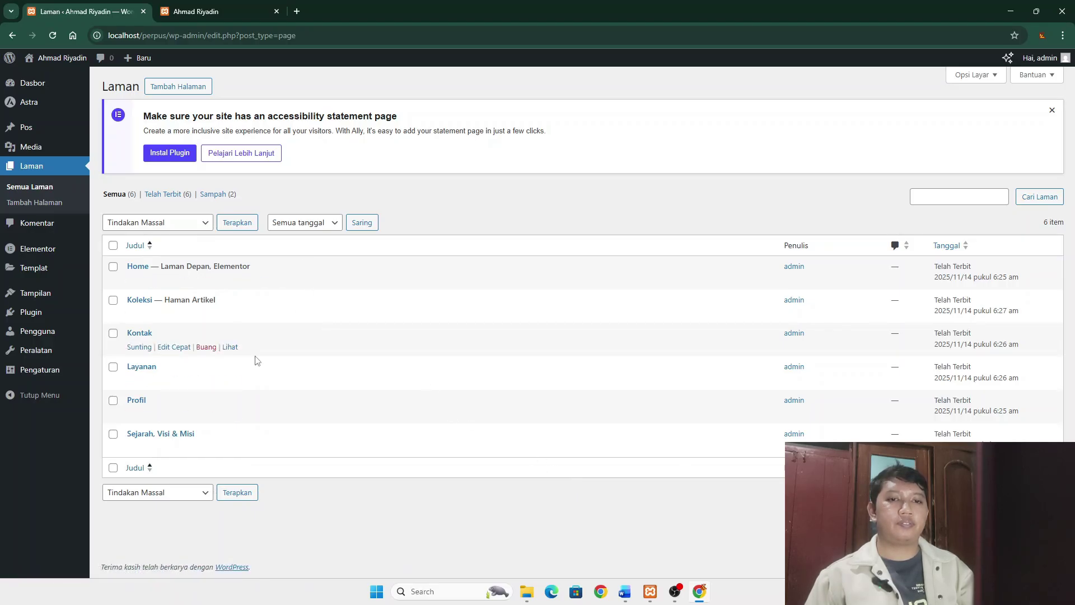
{"action": "left_click", "coordinate": [136, 402]}
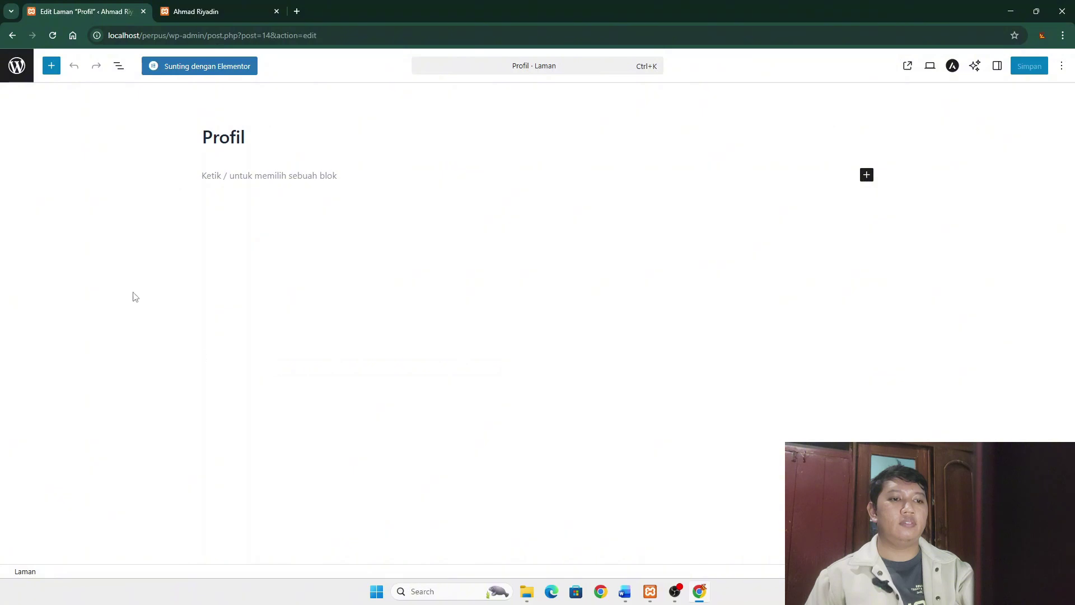
- Edit Profil with Elementor, add a 'Profil Perpustakaan' heading, and start a new section below it
{"action": "left_click", "coordinate": [203, 66]}
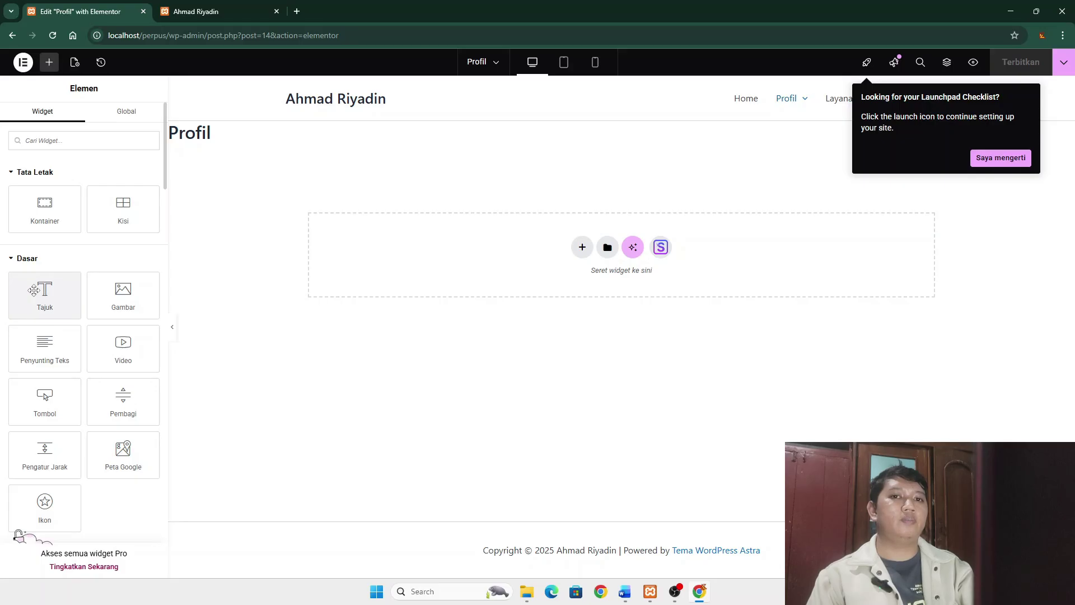
{"action": "left_click_drag", "start_coordinate": [34, 290], "coordinate": [539, 255]}
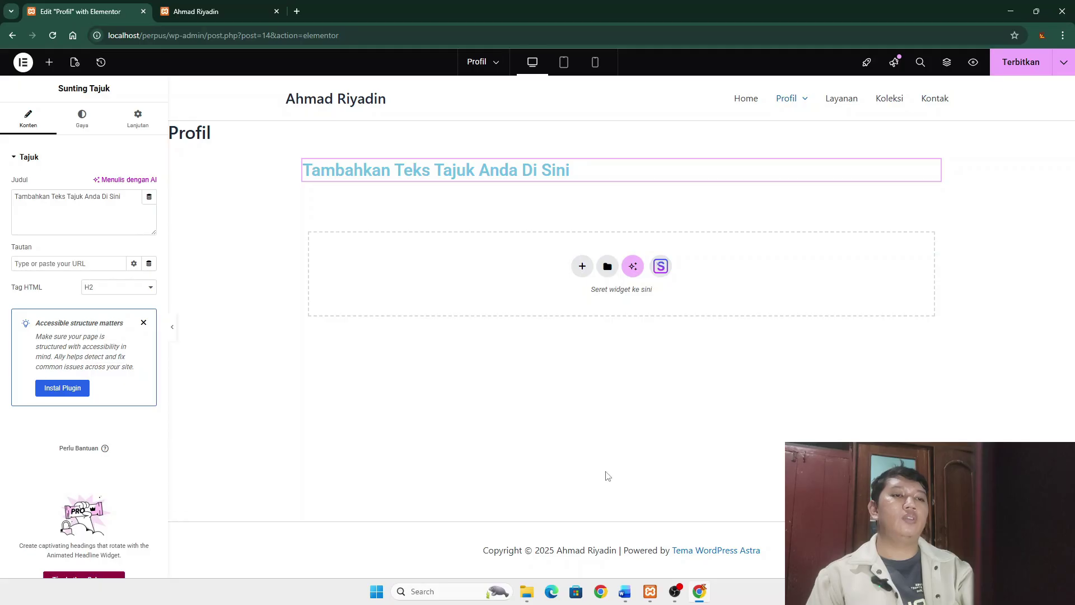
{"action": "left_click", "coordinate": [575, 172]}
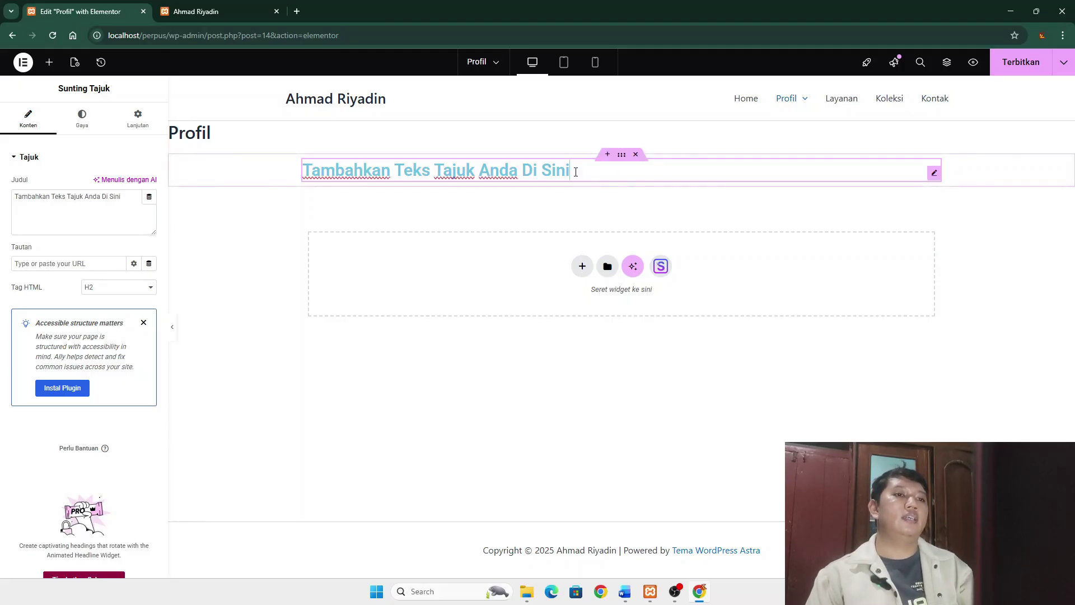
{"action": "mouse_move", "coordinate": [575, 171]}
{"action": "left_mouse_down"}
{"action": "mouse_move", "coordinate": [361, 177]}
{"action": "mouse_move", "coordinate": [373, 164]}
{"action": "mouse_move", "coordinate": [526, 185]}
{"action": "mouse_move", "coordinate": [580, 177]}
{"action": "left_mouse_up"}
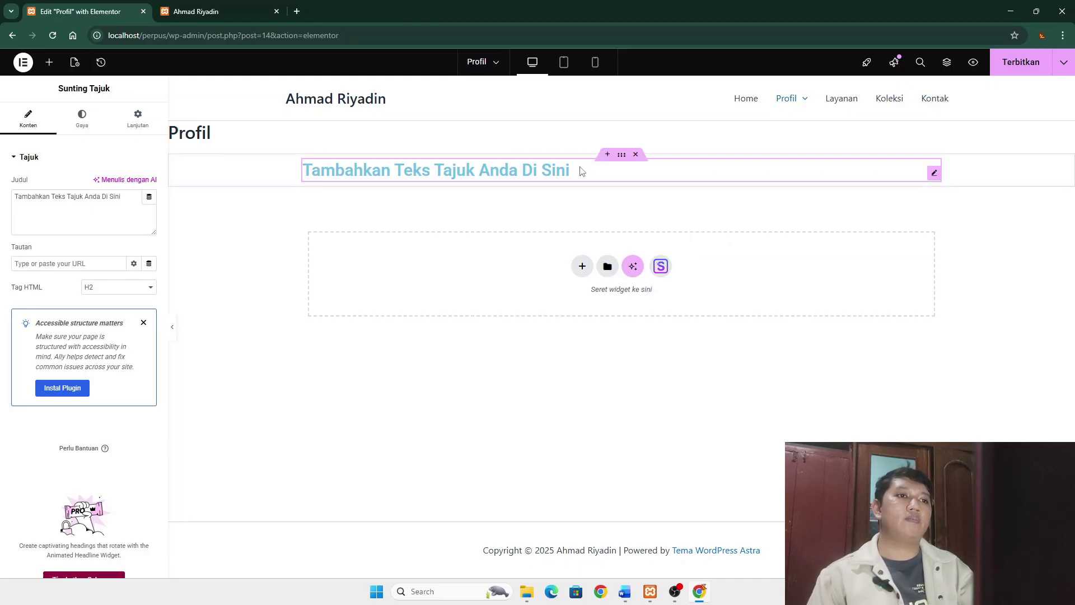
{"action": "left_click", "coordinate": [581, 171]}
{"action": "key", "text": "BackSpace"}
{"action": "key", "text": "BackSpace"}
{"action": "key", "text": "BackSpace"}
{"action": "key", "text": "BackSpace"}
{"action": "key", "text": "BackSpace"}
{"action": "key", "text": "BackSpace"}
{"action": "key", "text": "BackSpace"}
{"action": "key", "text": "BackSpace"}
{"action": "key", "text": "BackSpace"}
{"action": "key", "text": "BackSpace"}
{"action": "key", "text": "BackSpace"}
{"action": "key", "text": "BackSpace"}
{"action": "key", "text": "BackSpace"}
{"action": "key", "text": "BackSpace"}
{"action": "key", "text": "BackSpace"}
{"action": "key", "text": "BackSpace"}
{"action": "key", "text": "BackSpace"}
{"action": "key", "text": "BackSpace"}
{"action": "key", "text": "BackSpace"}
{"action": "key", "text": "BackSpace"}
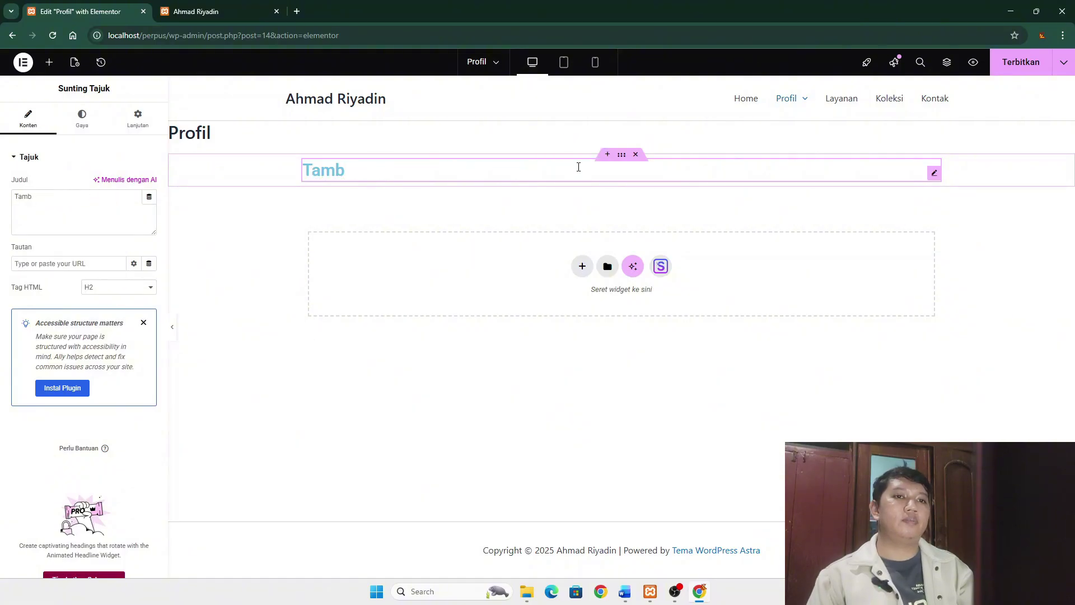
{"action": "key", "text": "BackSpace"}
{"action": "key", "text": "BackSpace"}
{"action": "key", "text": "BackSpace"}
{"action": "key", "text": "BackSpace"}
{"action": "type", "text": "Profil Perpus"}
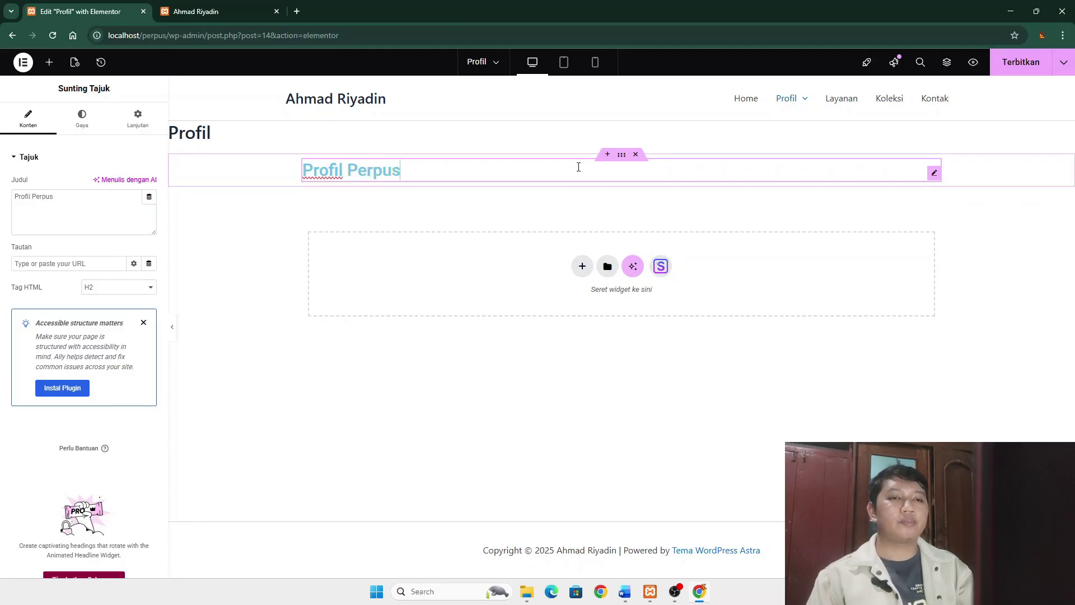
{"action": "type", "text": "takaan"}
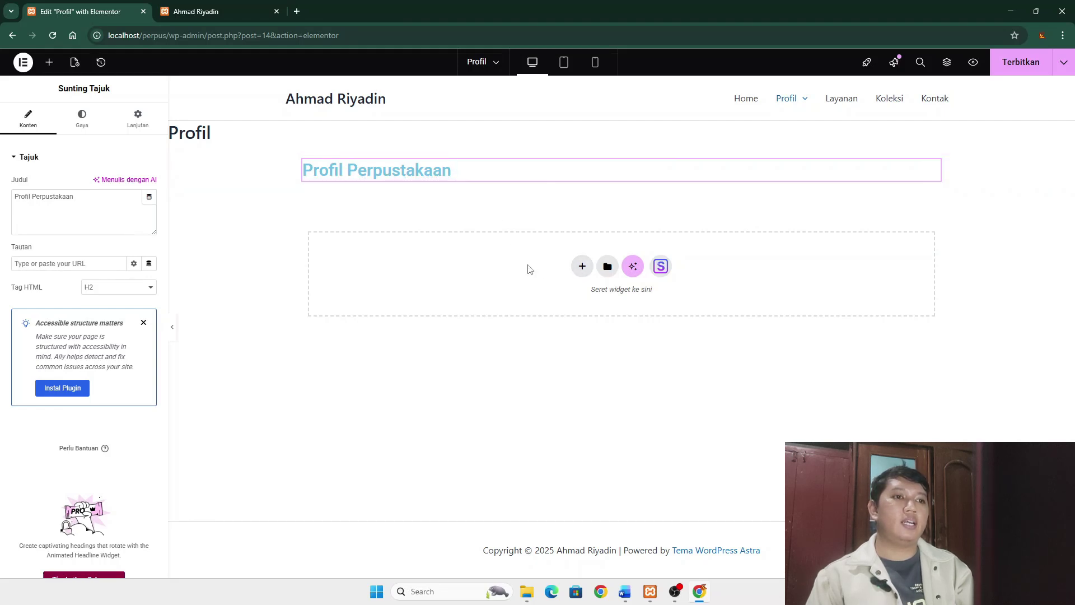
{"action": "left_click", "coordinate": [581, 266]}
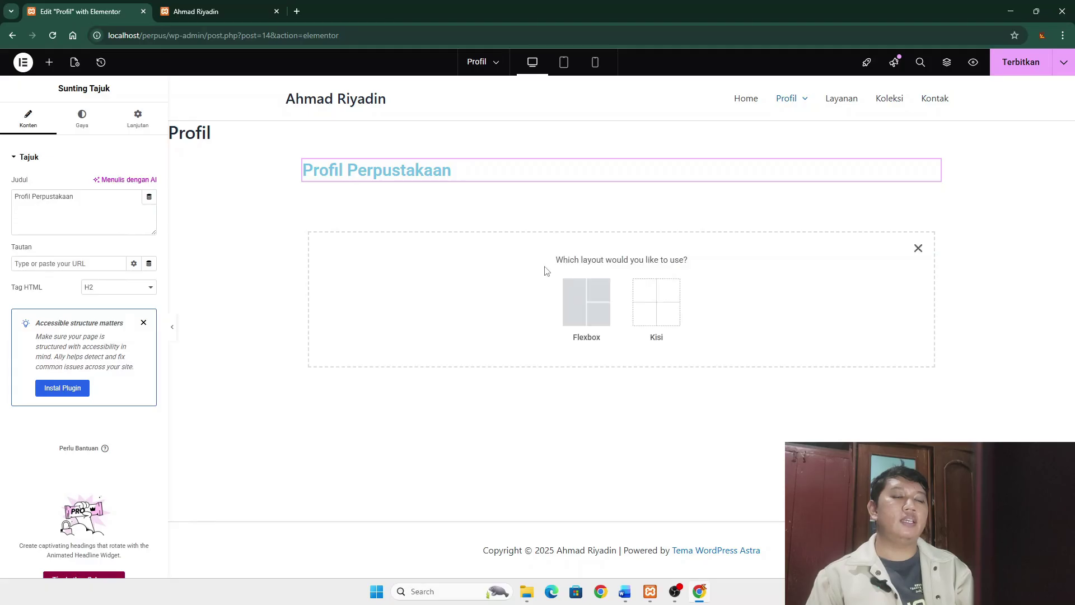
- Add a single-column flexbox container with a Text Editor block, then bring up the Word notes
{"action": "left_click", "coordinate": [588, 303]}
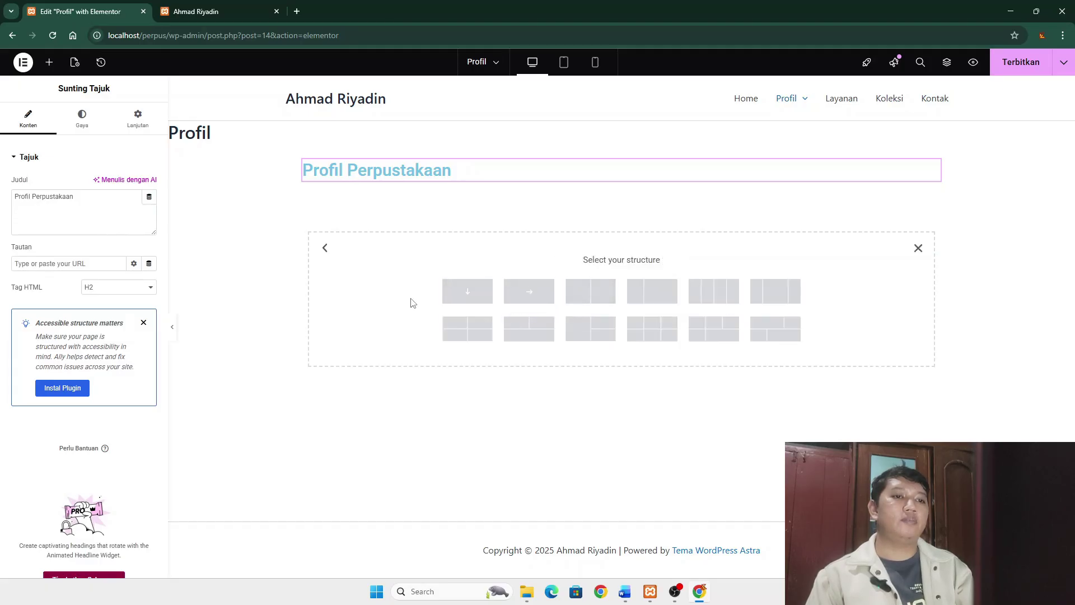
{"action": "left_click", "coordinate": [468, 292]}
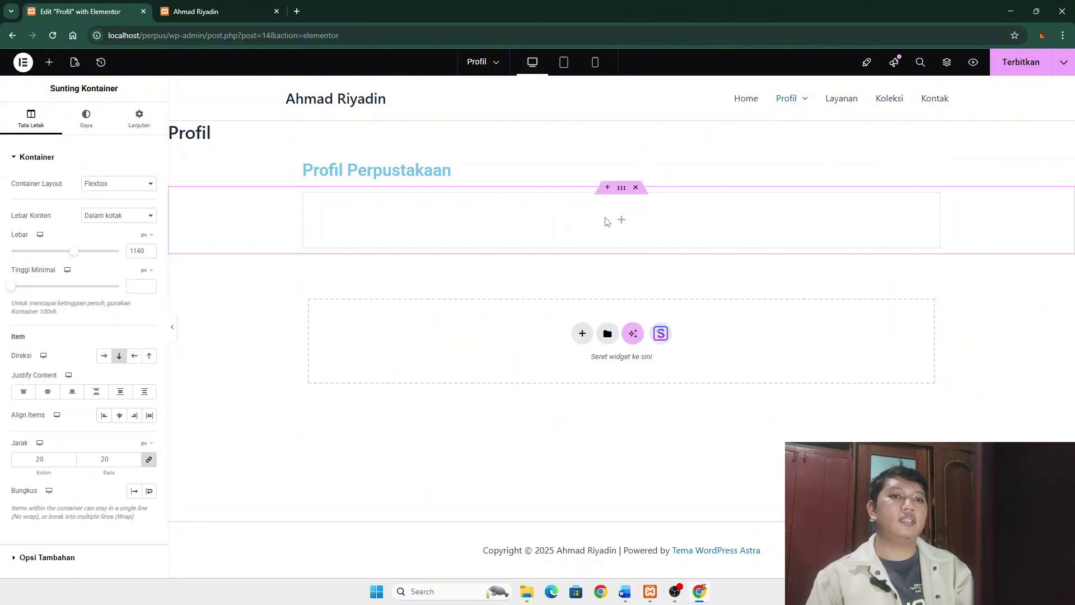
{"action": "left_click", "coordinate": [624, 224]}
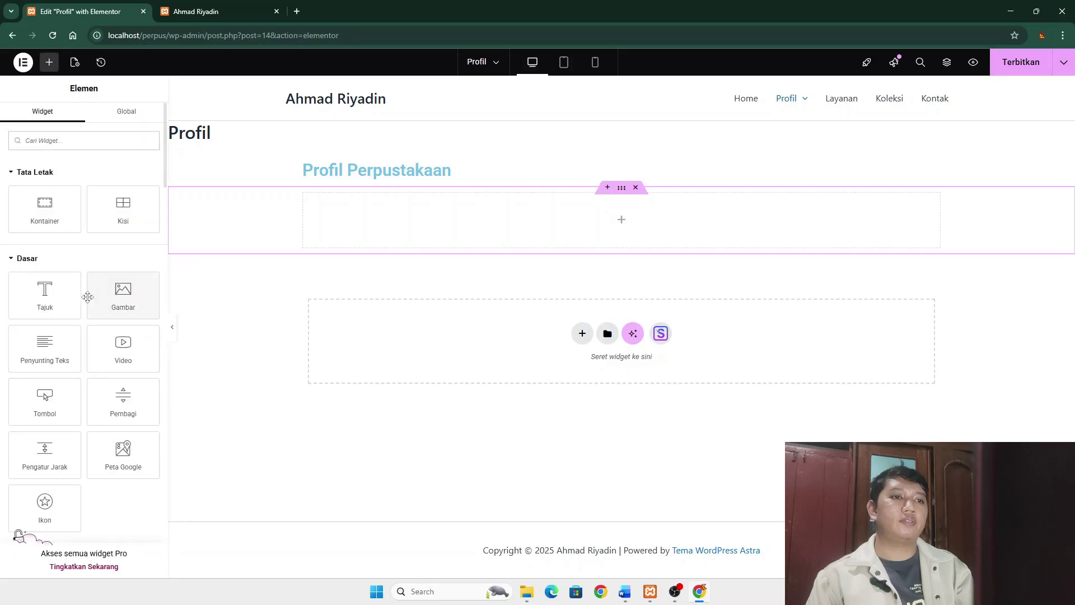
{"action": "left_click_drag", "start_coordinate": [45, 344], "coordinate": [477, 216]}
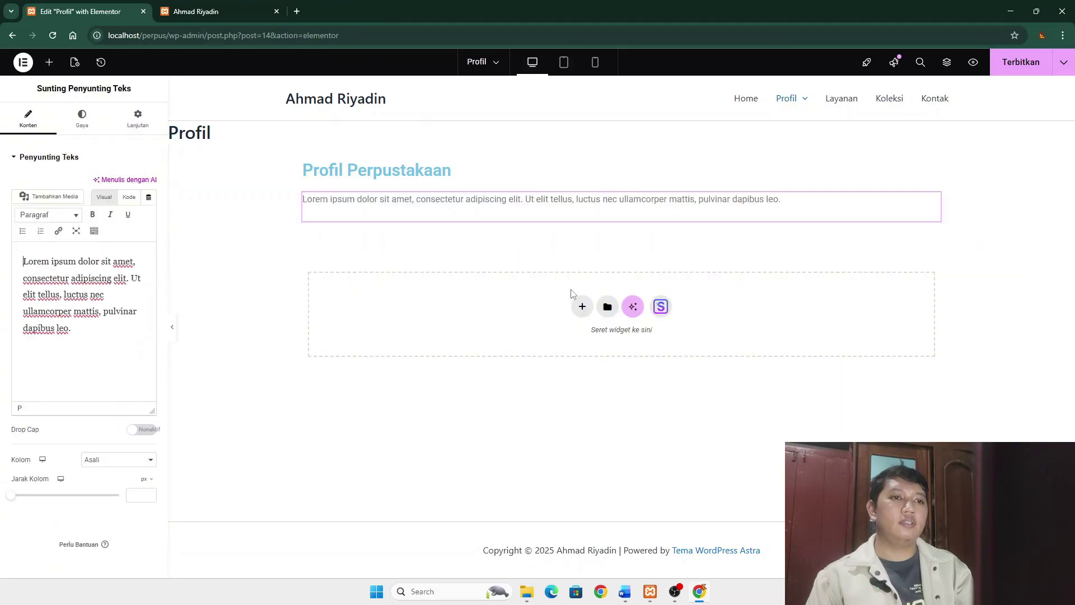
{"action": "left_click", "coordinate": [625, 591]}
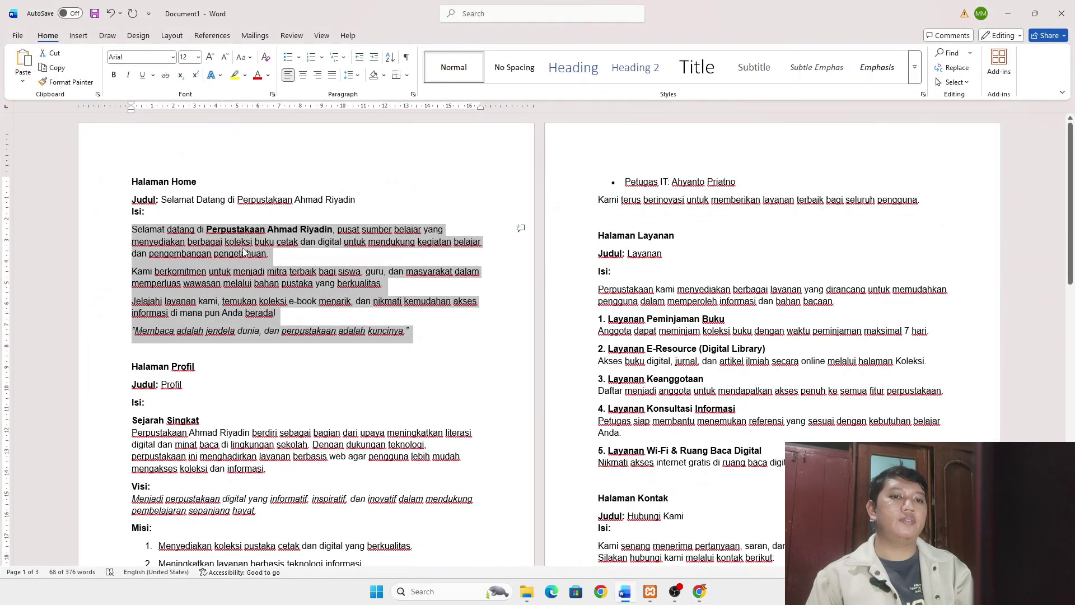
- Scroll the Word notes down to the Profil section's Struktur Pengelola text
{"action": "scroll", "coordinate": [268, 264], "scroll_direction": "down", "scroll_amount": 1}
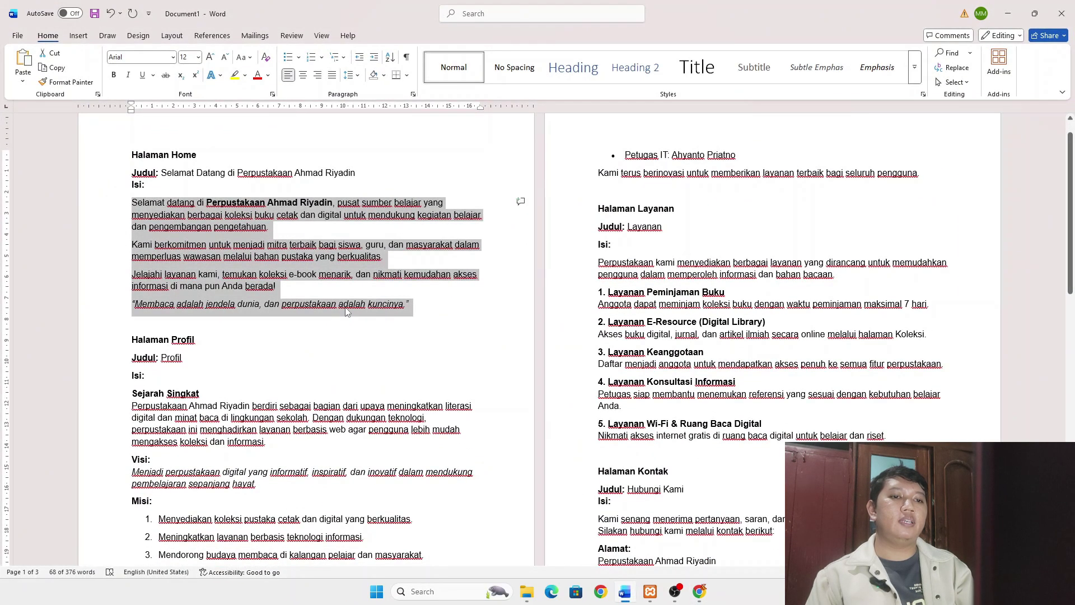
{"action": "scroll", "coordinate": [347, 311], "scroll_direction": "down", "scroll_amount": 3}
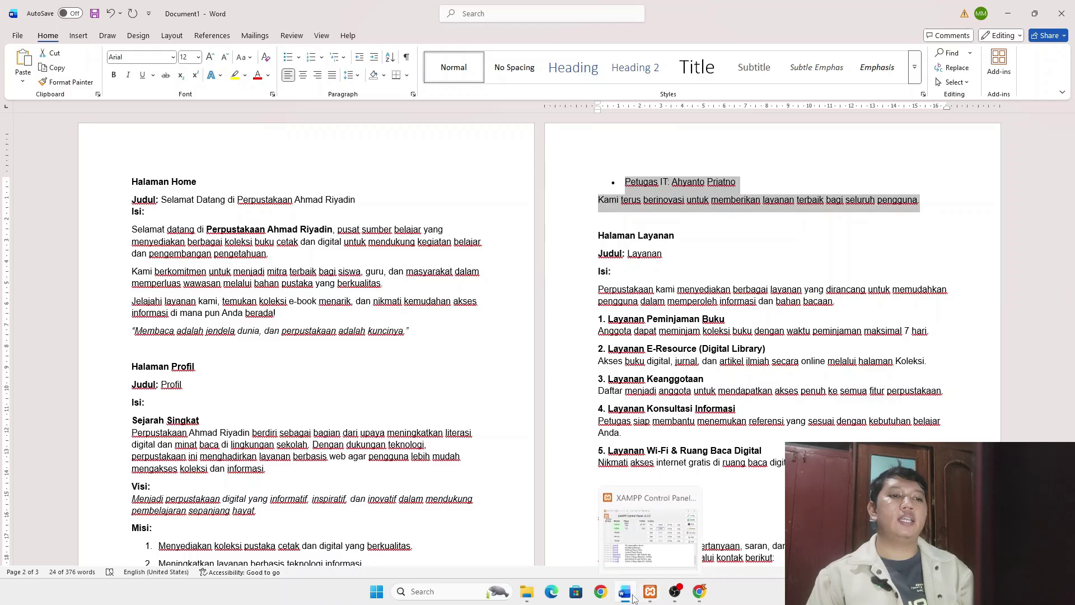
- Replace the Lorem placeholder with the pasted Struktur Pengelola text and publish the Profil page
{"action": "left_click", "coordinate": [702, 595]}
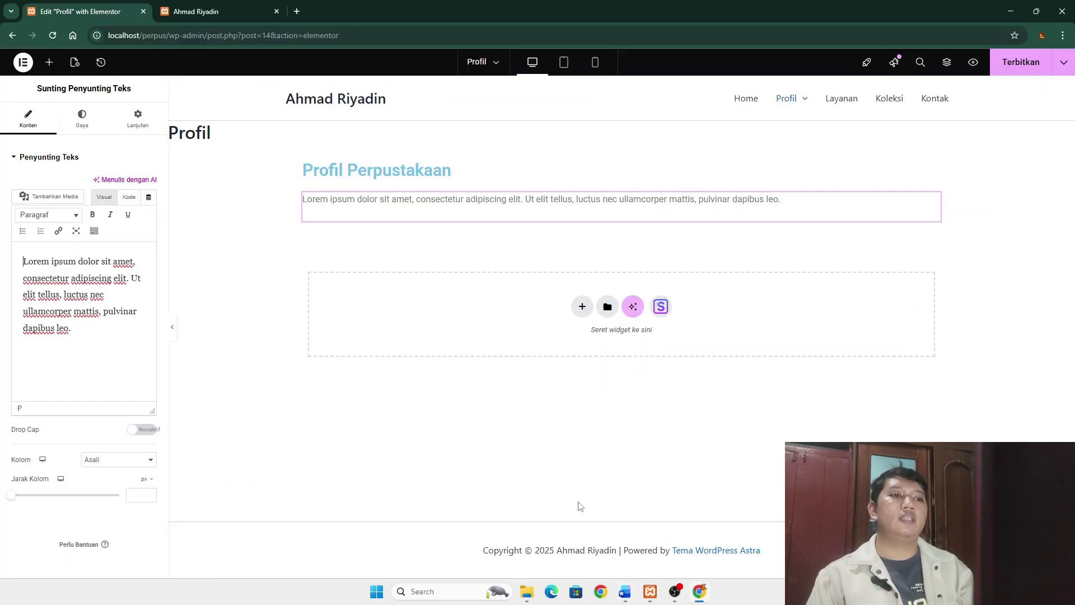
{"action": "left_click", "coordinate": [82, 335]}
{"action": "left_click_drag", "start_coordinate": [83, 335], "coordinate": [25, 252]}
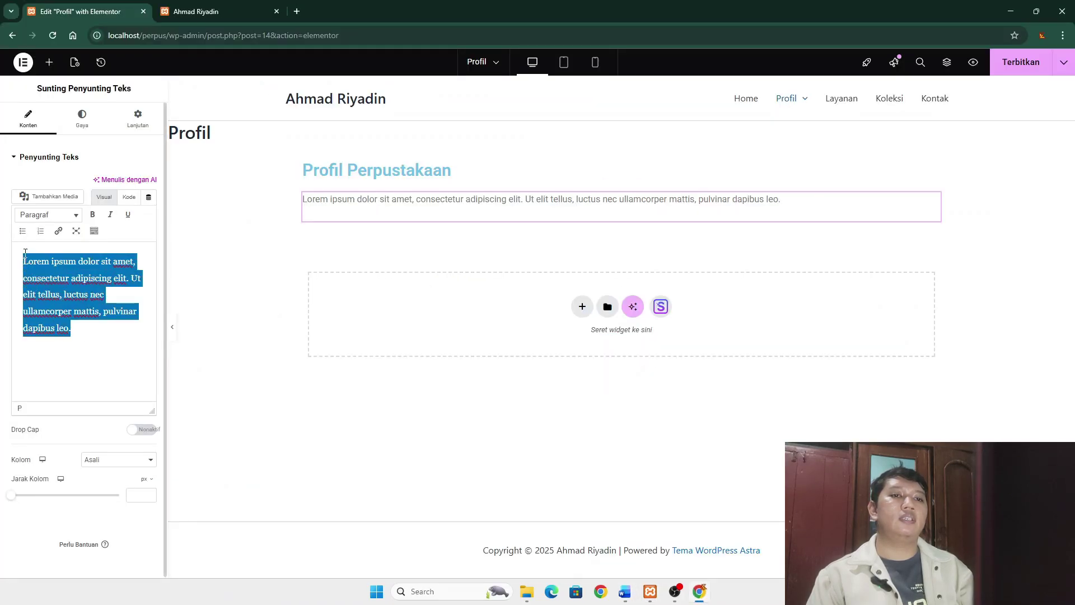
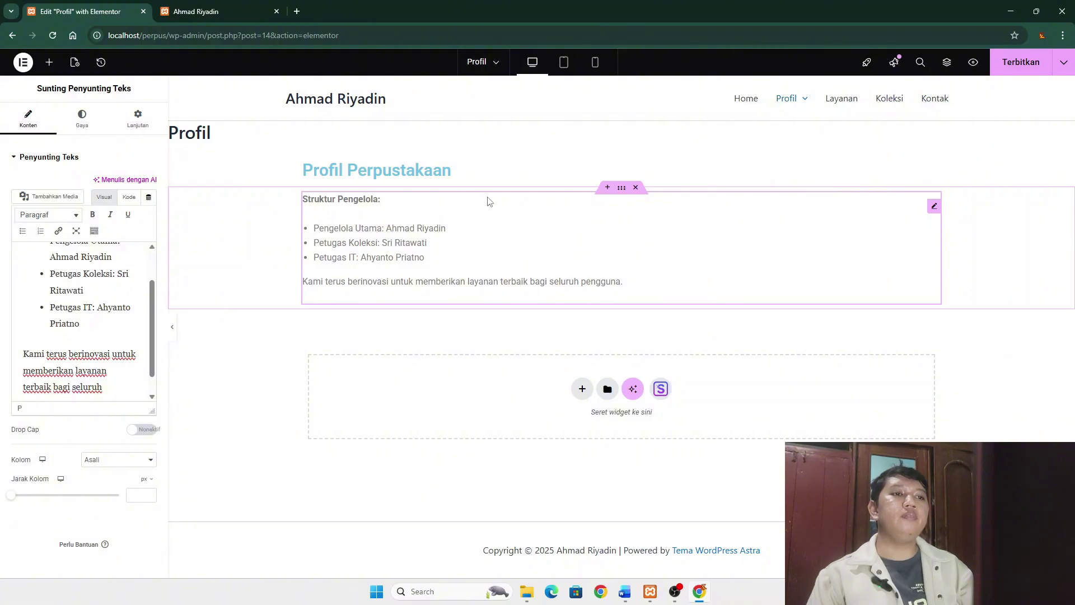
{"action": "left_click", "coordinate": [1032, 62]}
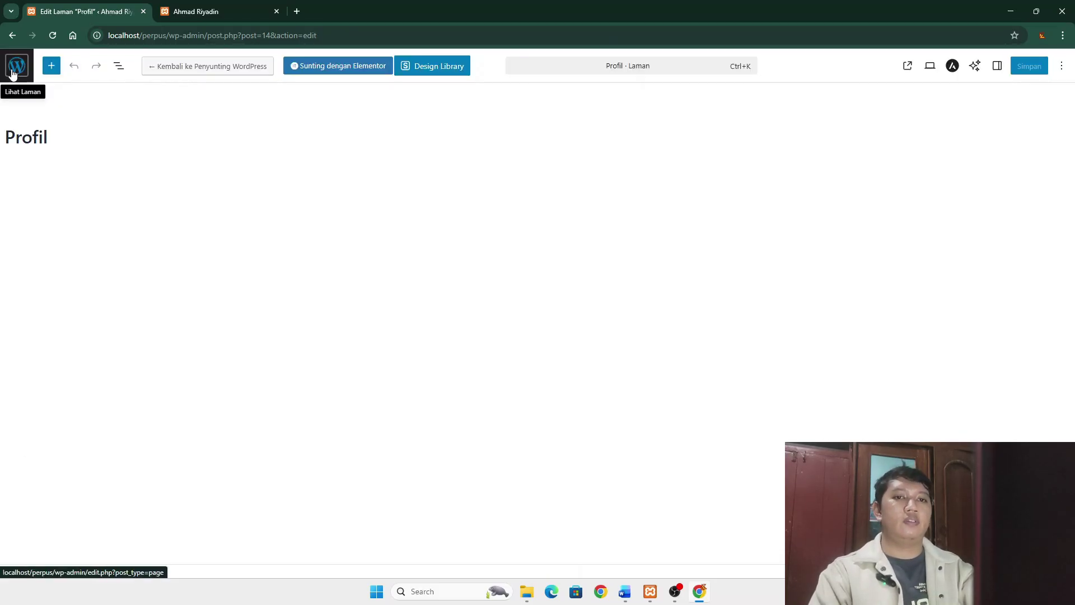
- Return to the Pages list and open the Sejarah, Visi & Misi page in Elementor
{"action": "left_click", "coordinate": [13, 75]}
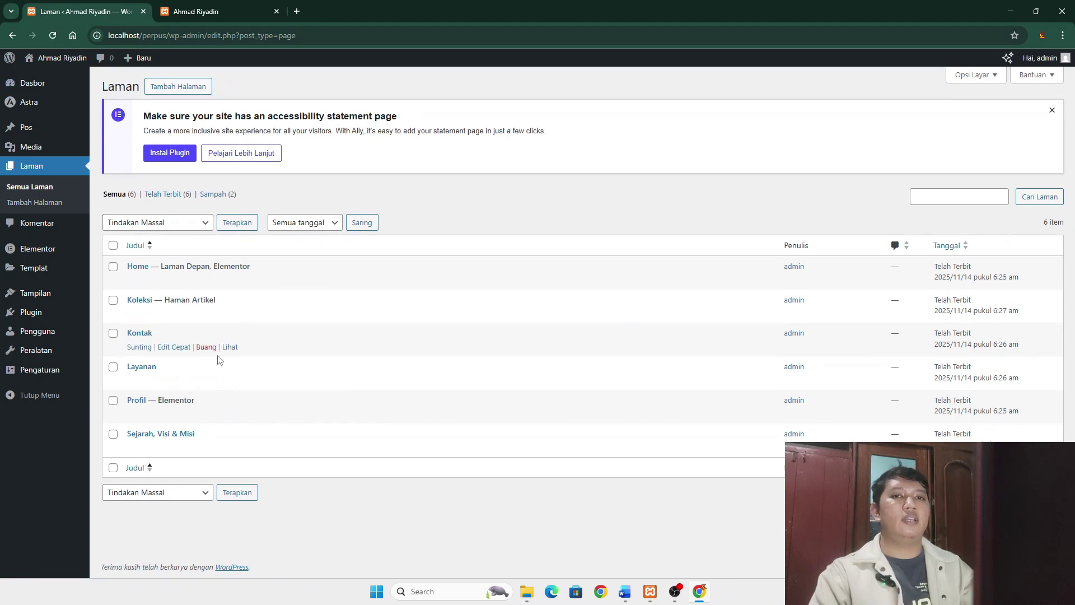
{"action": "left_click", "coordinate": [150, 432]}
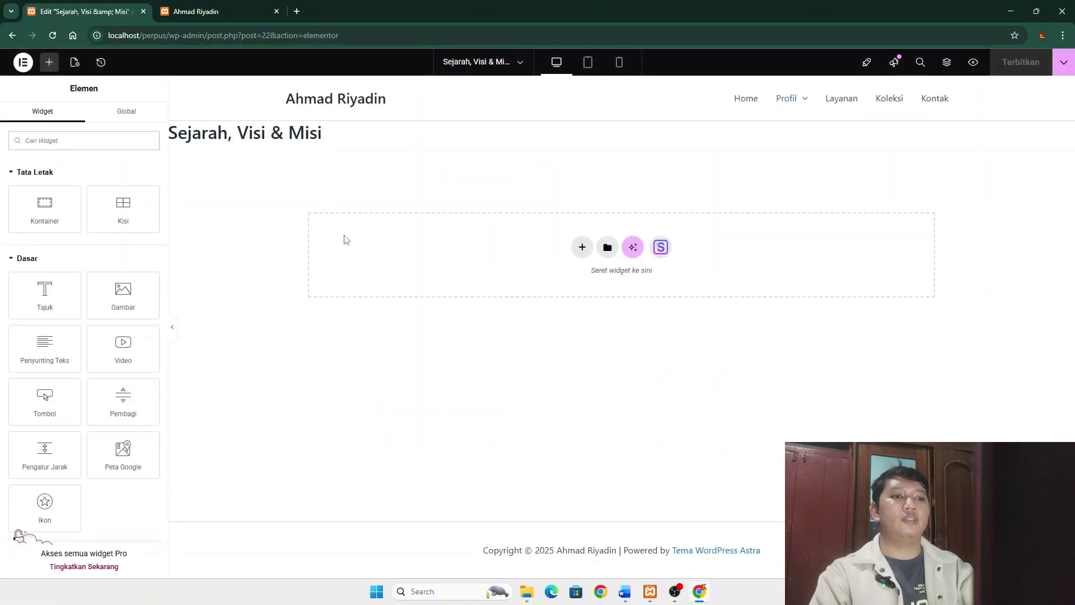
- Add a heading reading 'Sejarah' to the Sejarah, Visi & Misi page
{"action": "left_click_drag", "start_coordinate": [45, 295], "coordinate": [515, 190]}
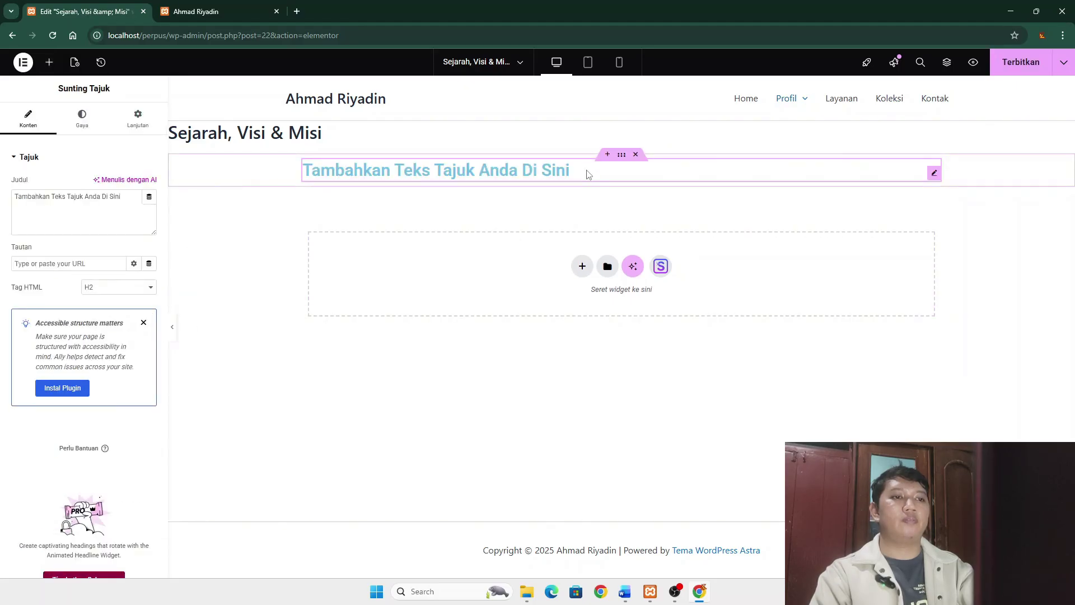
{"action": "left_click", "coordinate": [577, 174]}
{"action": "key", "text": "BackSpace"}
{"action": "key", "text": "BackSpace"}
{"action": "key", "text": "BackSpace"}
{"action": "key", "text": "BackSpace"}
{"action": "key", "text": "BackSpace"}
{"action": "key", "text": "BackSpace"}
{"action": "key", "text": "BackSpace"}
{"action": "key", "text": "BackSpace"}
{"action": "key", "text": "BackSpace"}
{"action": "key", "text": "BackSpace"}
{"action": "key", "text": "BackSpace"}
{"action": "key", "text": "BackSpace"}
{"action": "key", "text": "BackSpace"}
{"action": "key", "text": "BackSpace"}
{"action": "key", "text": "BackSpace"}
{"action": "key", "text": "BackSpace"}
{"action": "key", "text": "BackSpace"}
{"action": "key", "text": "BackSpace"}
{"action": "key", "text": "BackSpace"}
{"action": "key", "text": "BackSpace"}
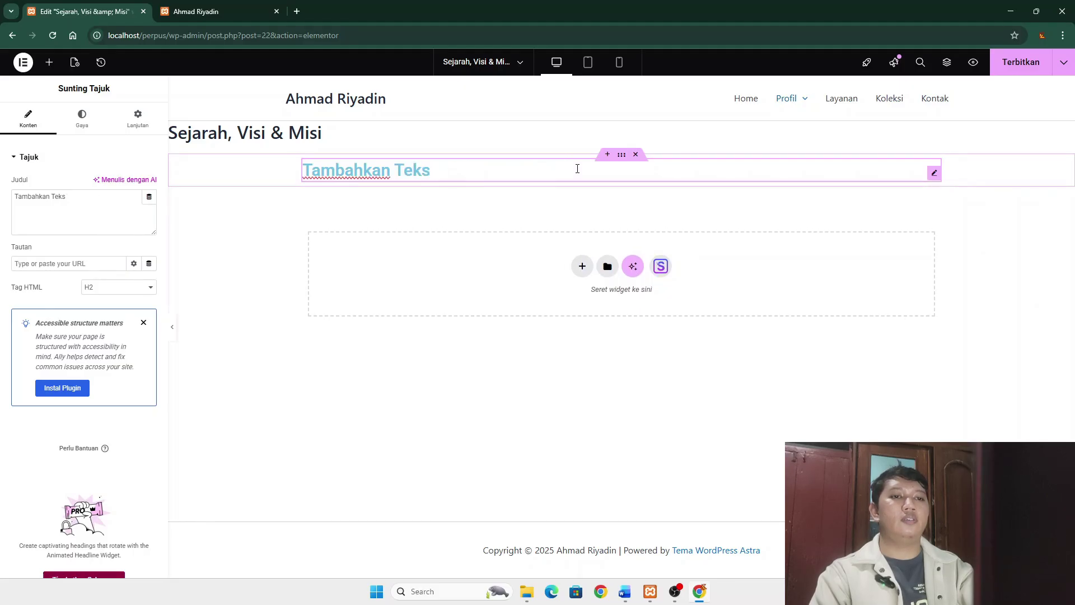
{"action": "type", "text": "See"}
{"action": "key", "text": "BackSpace"}
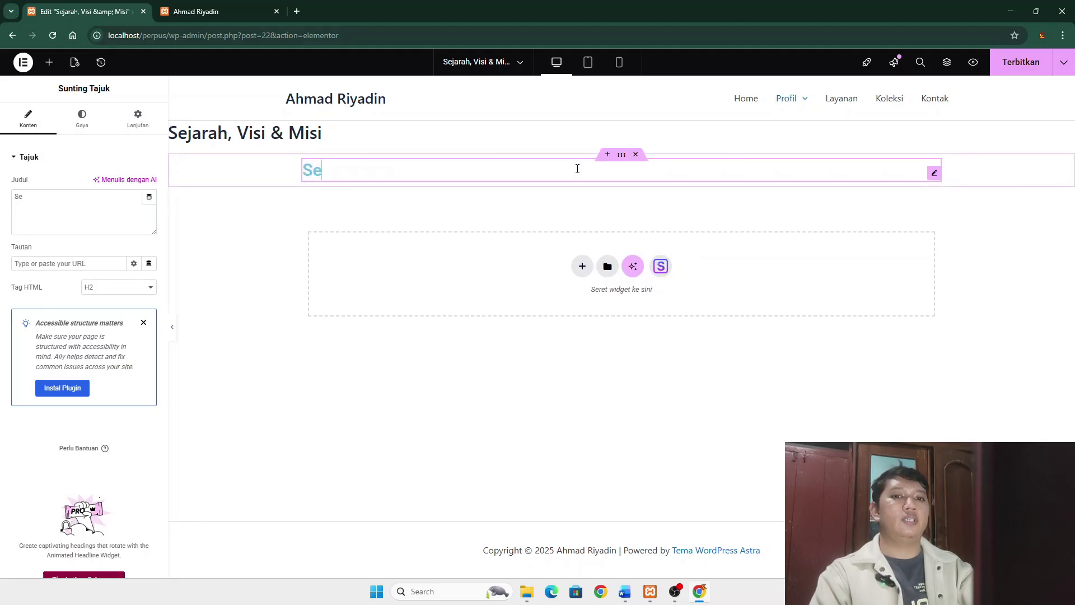
{"action": "type", "text": "jarah"}
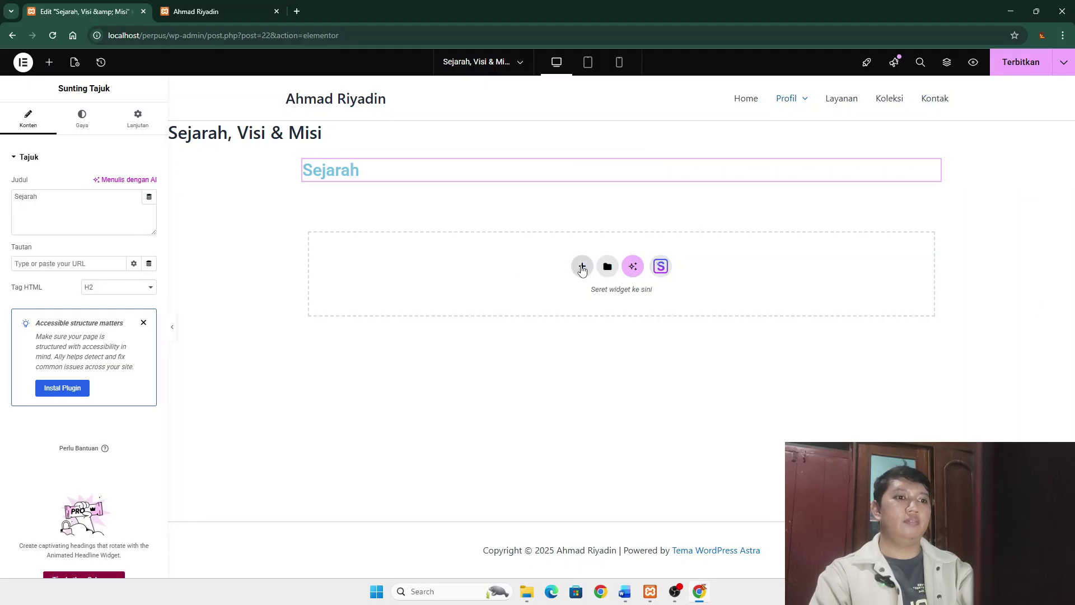
- Add a single-column flexbox container with a Text Editor block under the Sejarah heading
{"action": "left_click", "coordinate": [582, 266]}
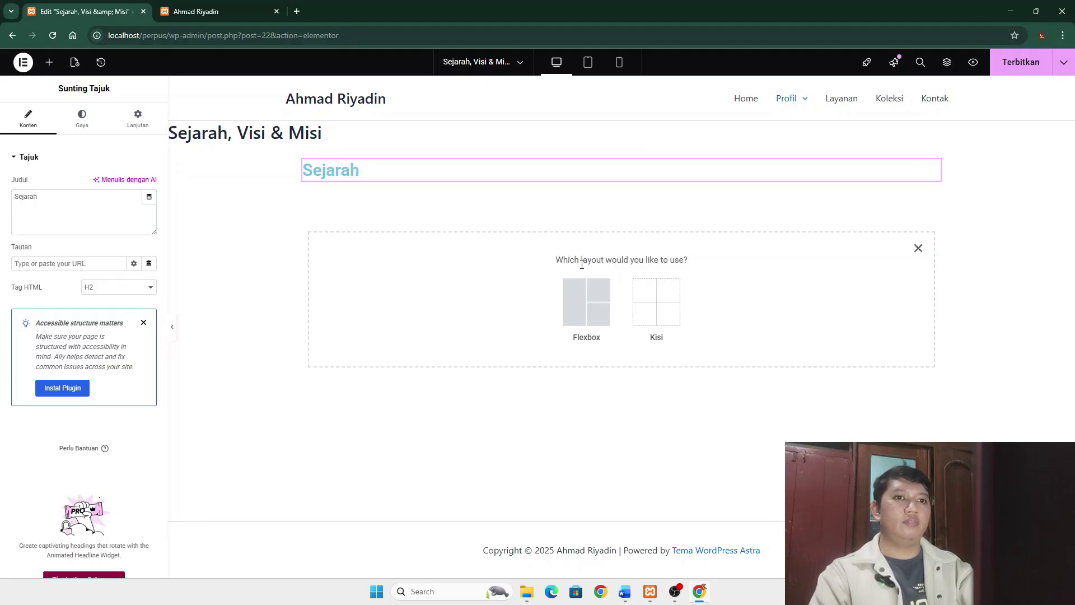
{"action": "left_click", "coordinate": [585, 299]}
{"action": "left_click", "coordinate": [467, 291]}
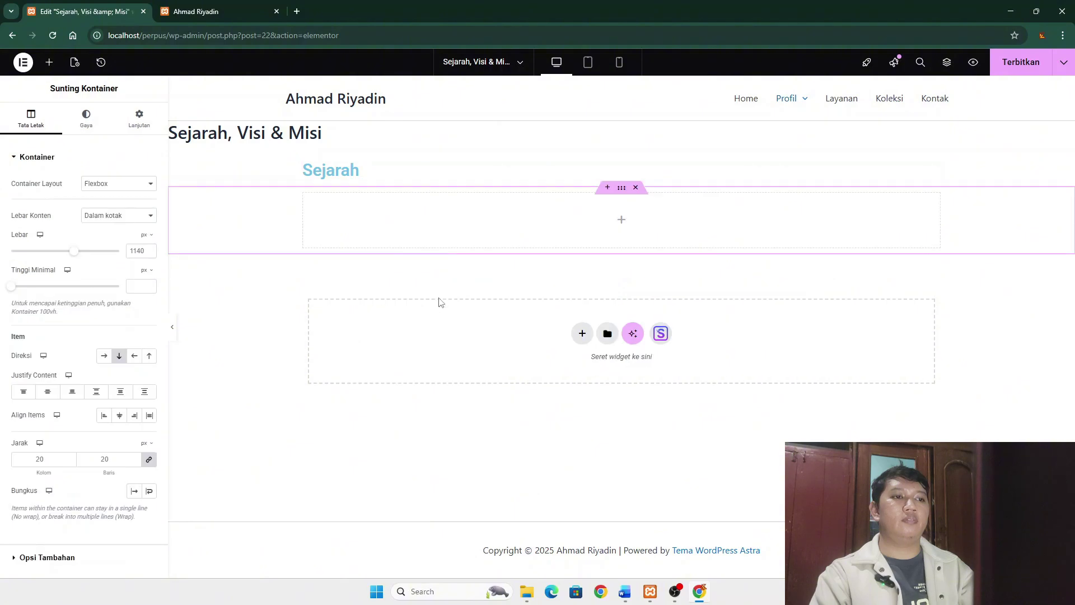
{"action": "left_click", "coordinate": [622, 222]}
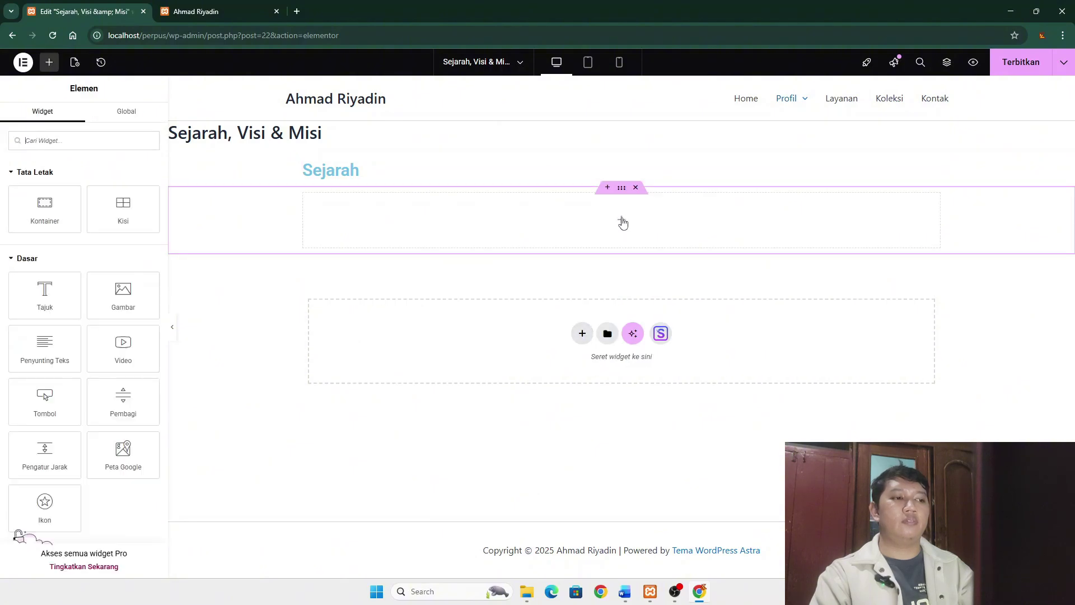
{"action": "left_click_drag", "start_coordinate": [43, 344], "coordinate": [662, 214]}
- Copy the Sejarah Singkat paragraph from the Word draft and begin editing the Lorem text block
{"action": "key", "text": "alt+Tab"}
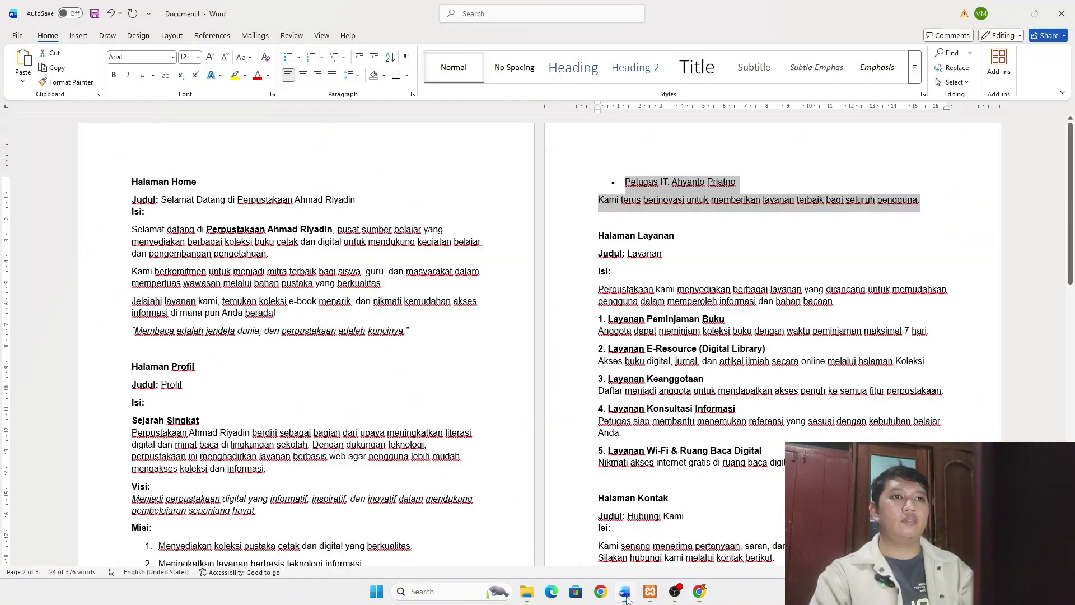
{"action": "scroll", "coordinate": [152, 408], "scroll_direction": "down", "scroll_amount": 1}
{"action": "left_click_drag", "start_coordinate": [131, 405], "coordinate": [306, 451]}
{"action": "key", "text": "ctrl+c"}
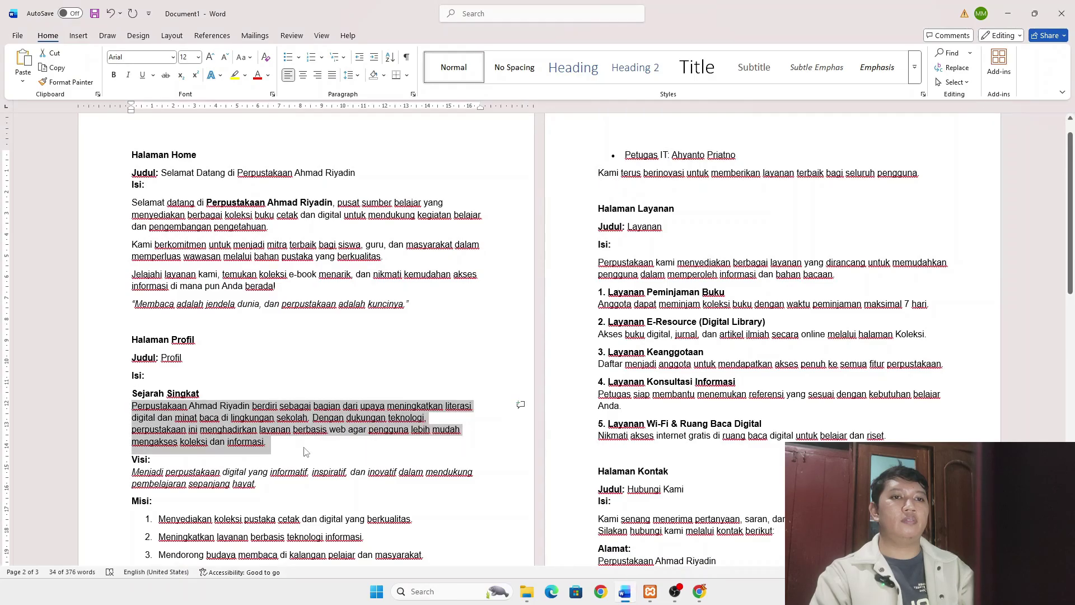
{"action": "key", "text": "alt+Tab"}
{"action": "left_click", "coordinate": [310, 197]}
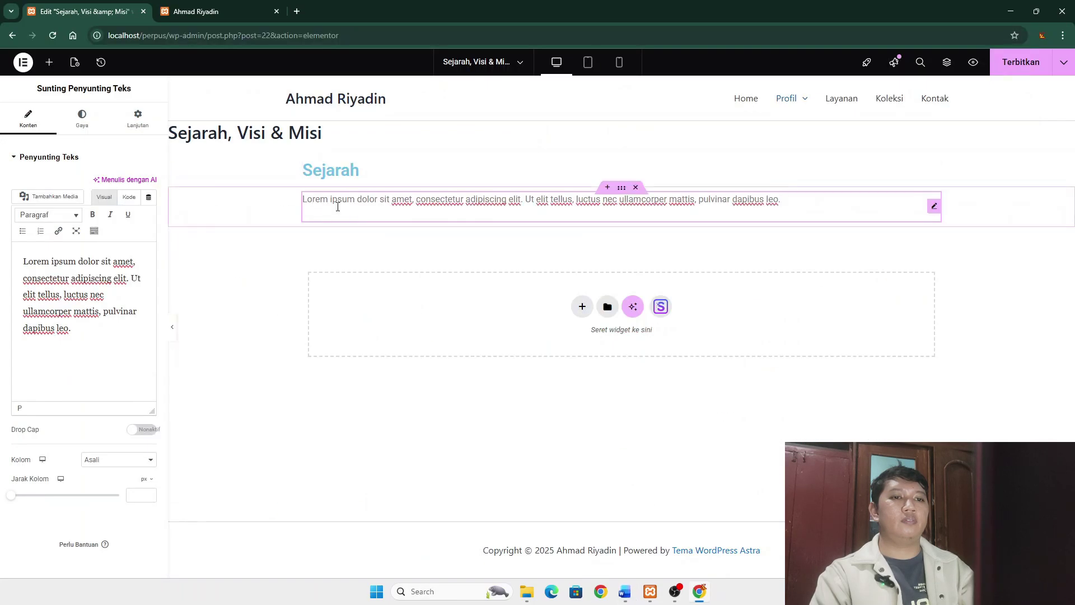
- Paste the history paragraph, then add a new flexbox container with a 'Visi & Misi' heading
{"action": "key", "text": "ctrl+a"}
{"action": "key", "text": "ctrl+v"}
{"action": "left_click", "coordinate": [582, 320]}
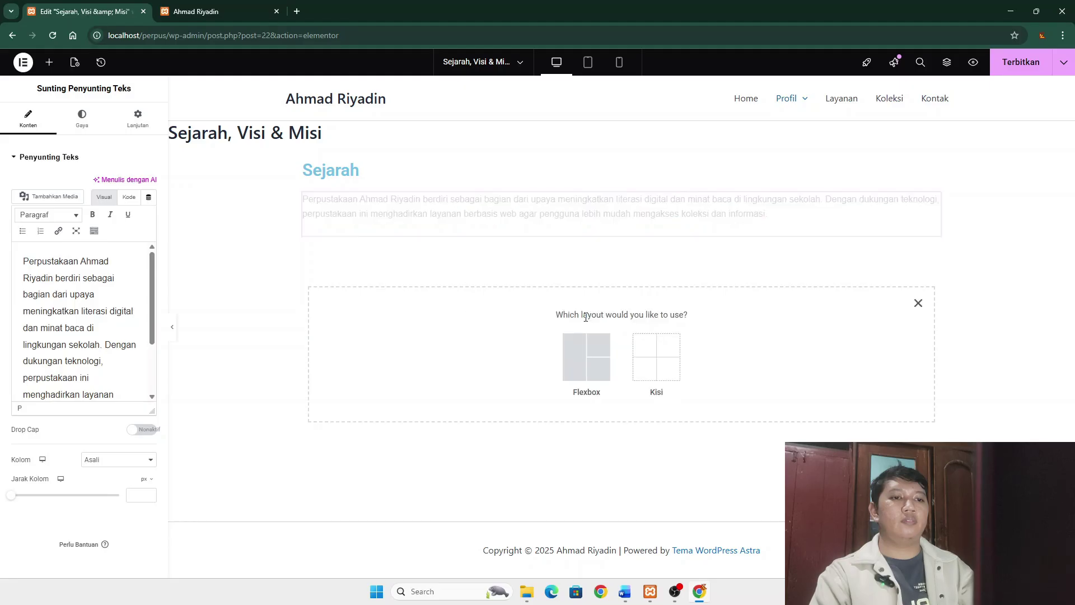
{"action": "left_click", "coordinate": [570, 367]}
{"action": "left_click", "coordinate": [459, 353]}
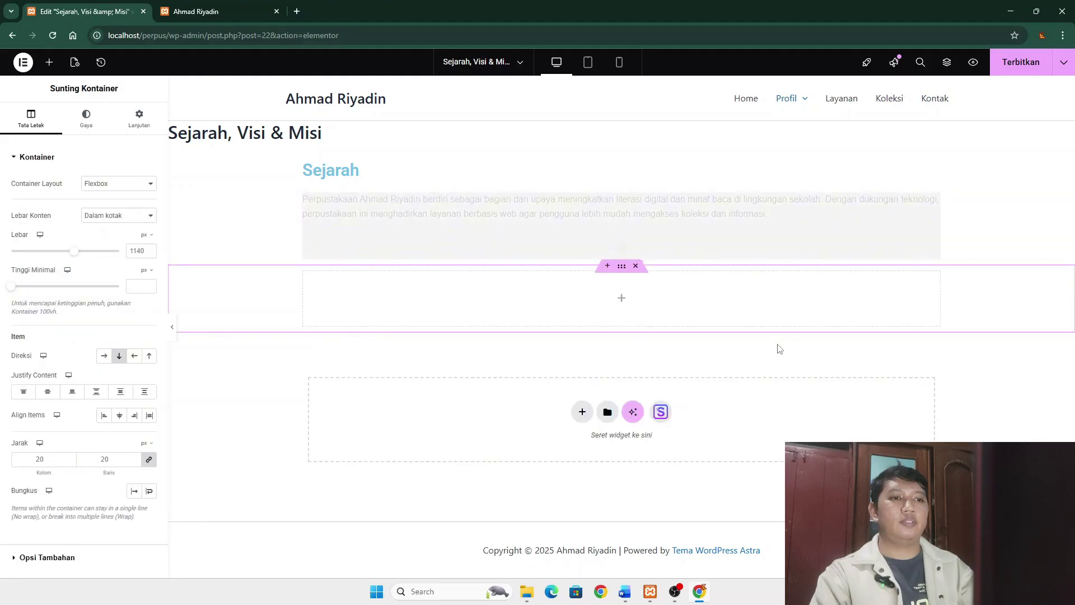
{"action": "left_click", "coordinate": [621, 276]}
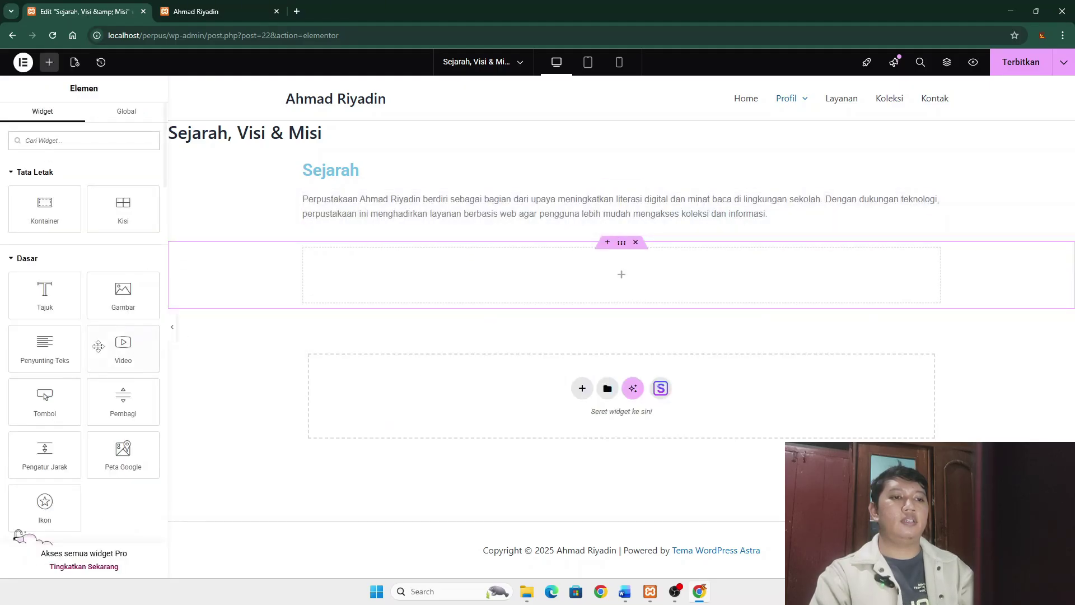
{"action": "left_click_drag", "start_coordinate": [44, 295], "coordinate": [573, 264]}
{"action": "left_click", "coordinate": [574, 265]}
{"action": "key", "text": "ctrl+a"}
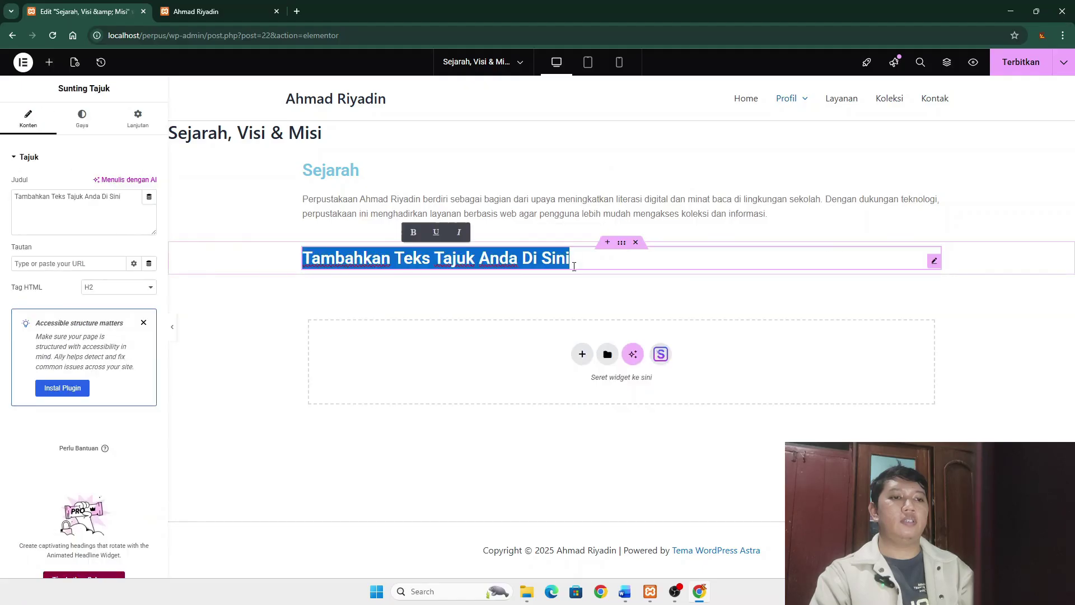
{"action": "type", "text": "Visi & Misi"}
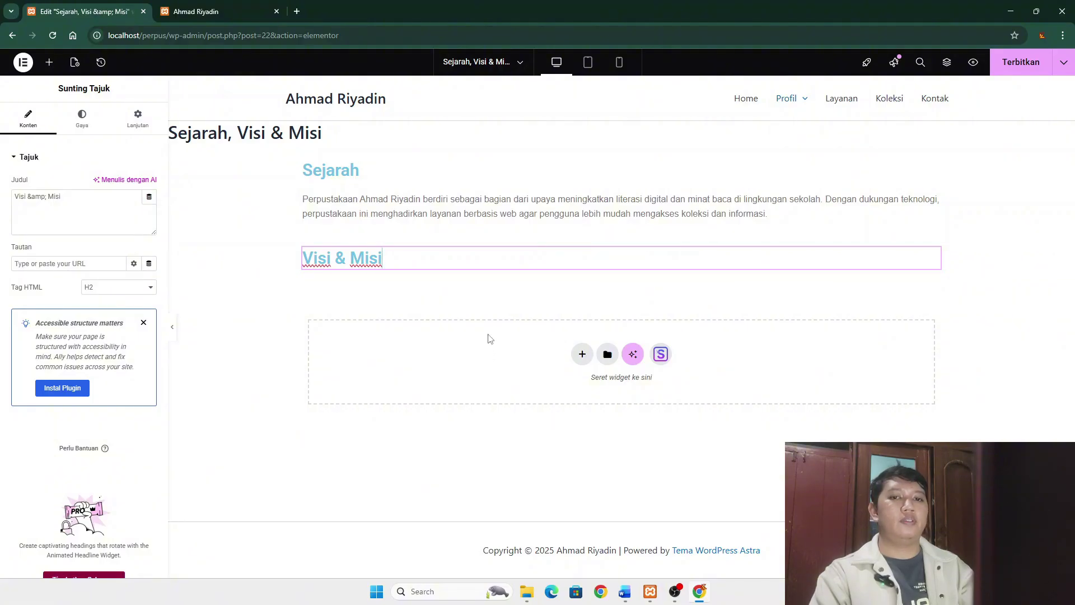
- Add a container with a Text Editor block below the Visi & Misi heading, removing the extra container
{"action": "left_click", "coordinate": [607, 244]}
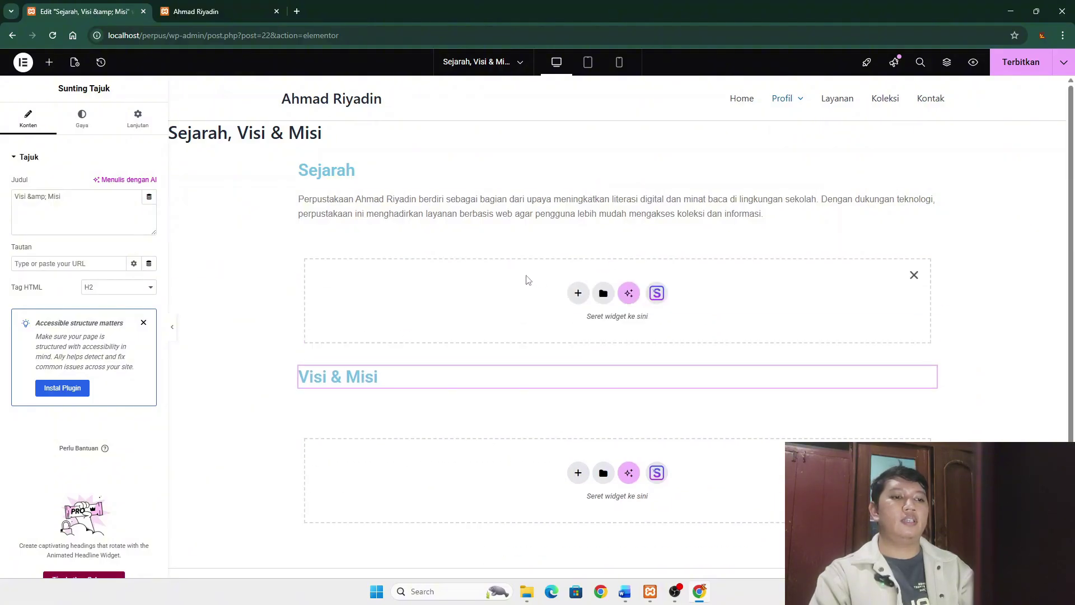
{"action": "left_click_drag", "start_coordinate": [528, 279], "coordinate": [529, 243]}
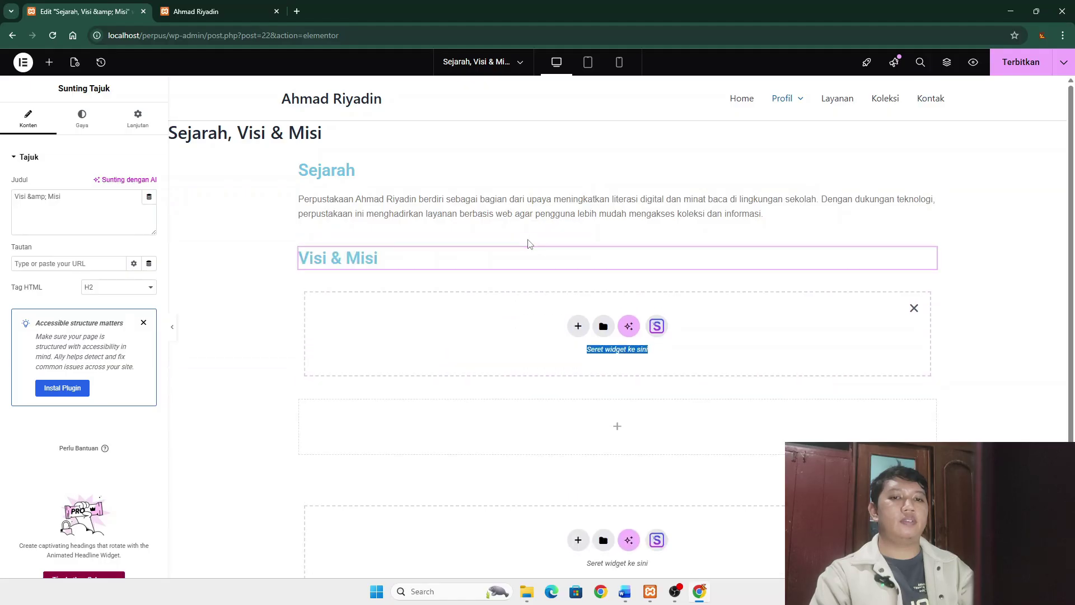
{"action": "left_click", "coordinate": [578, 326]}
{"action": "left_click", "coordinate": [583, 360]}
{"action": "left_click", "coordinate": [584, 353]}
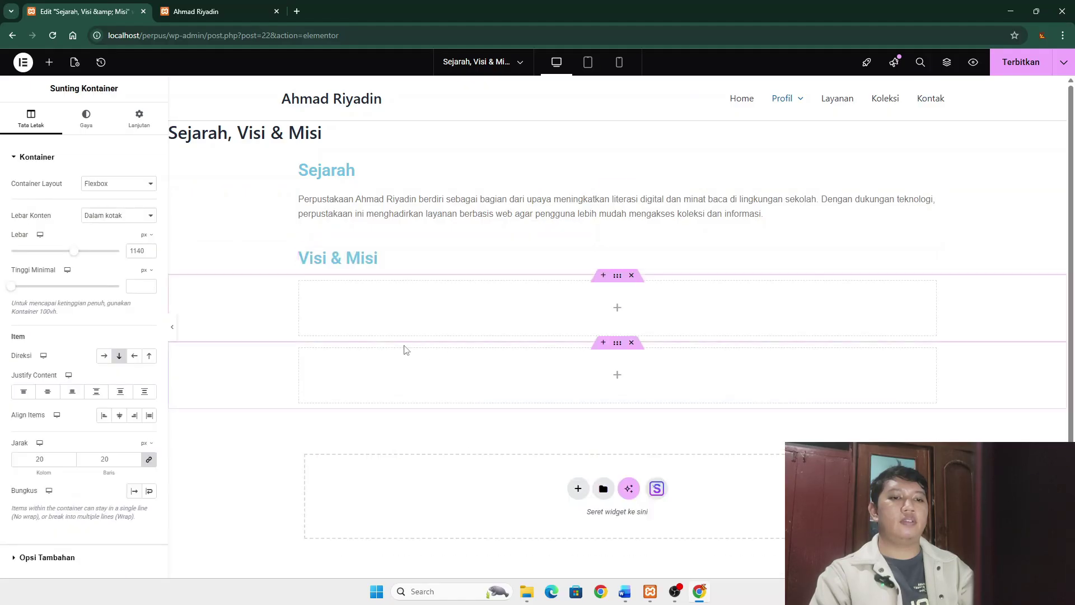
{"action": "left_click", "coordinate": [630, 346]}
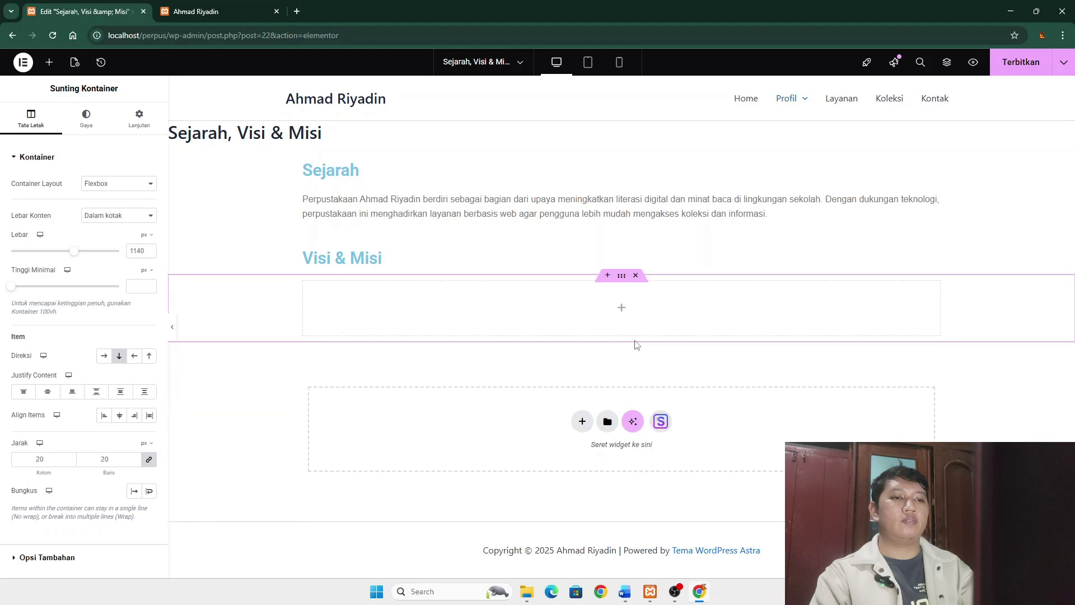
{"action": "left_click", "coordinate": [621, 307]}
{"action": "left_click_drag", "start_coordinate": [14, 353], "coordinate": [475, 312]}
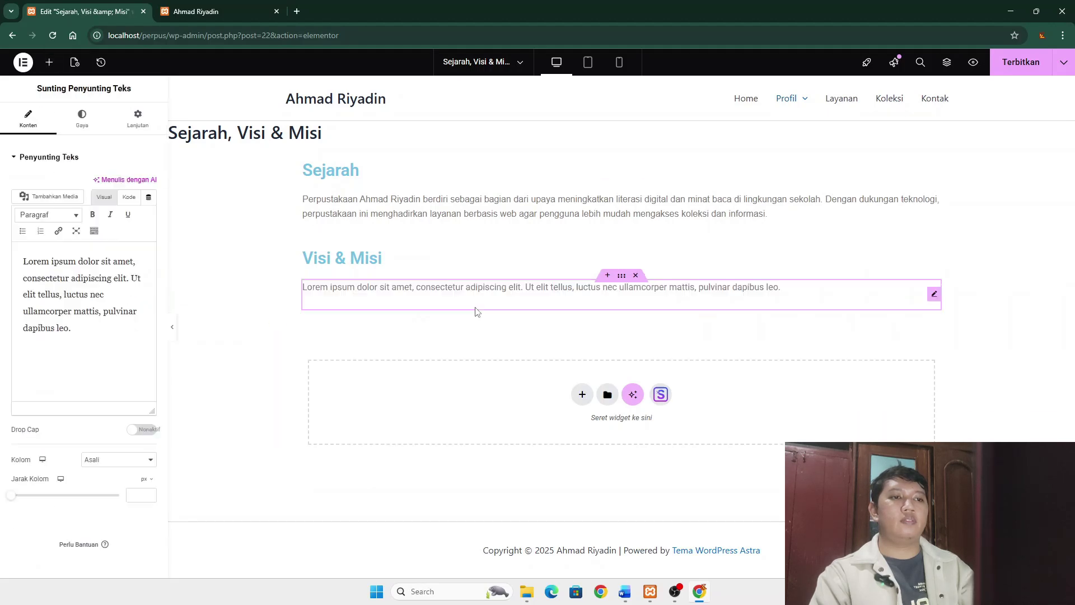
{"action": "mouse_move", "coordinate": [625, 588]}
{"action": "left_click", "coordinate": [630, 540]}
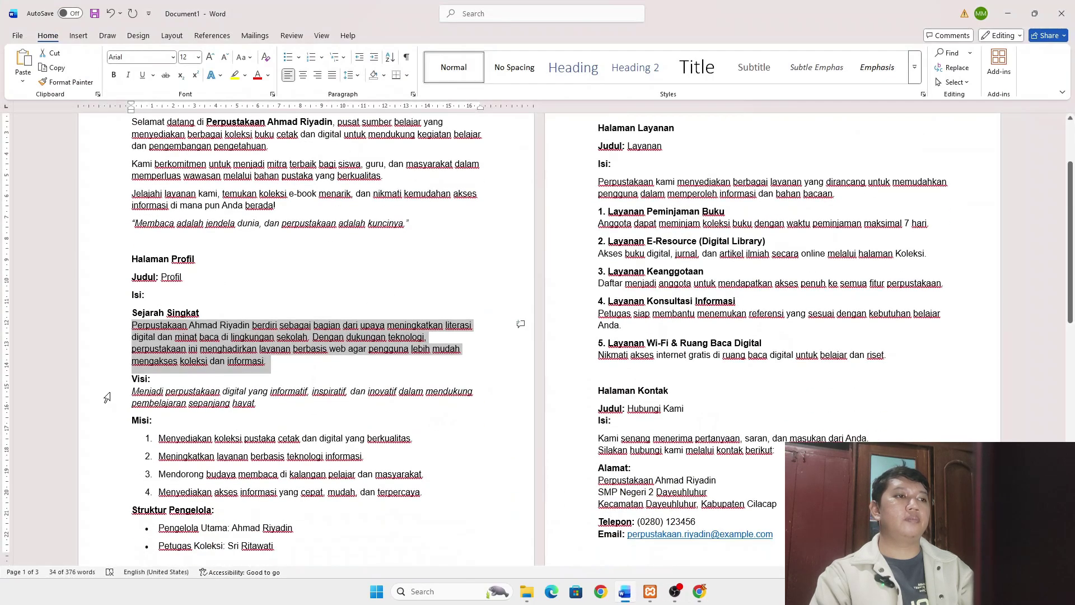
- Copy the Visi and Misi text from Word and paste it over the placeholder text block
{"action": "left_click_drag", "start_coordinate": [135, 379], "coordinate": [442, 501]}
{"action": "key", "text": "ctrl+c"}
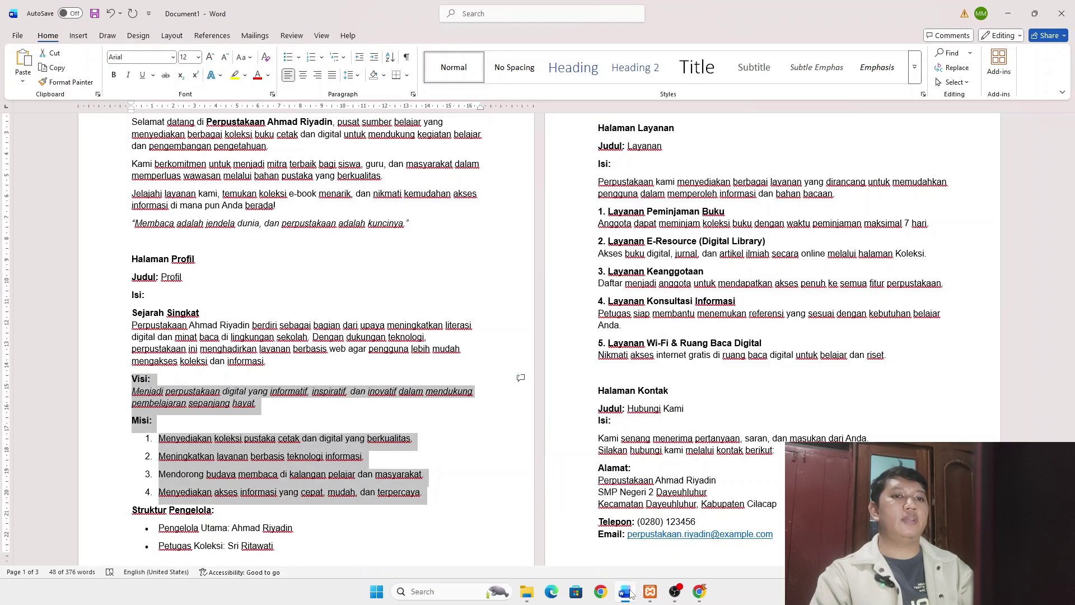
{"action": "left_click", "coordinate": [629, 590]}
{"action": "left_click", "coordinate": [305, 286]}
{"action": "key", "text": "ctrl+a"}
{"action": "key", "text": "ctrl+v"}
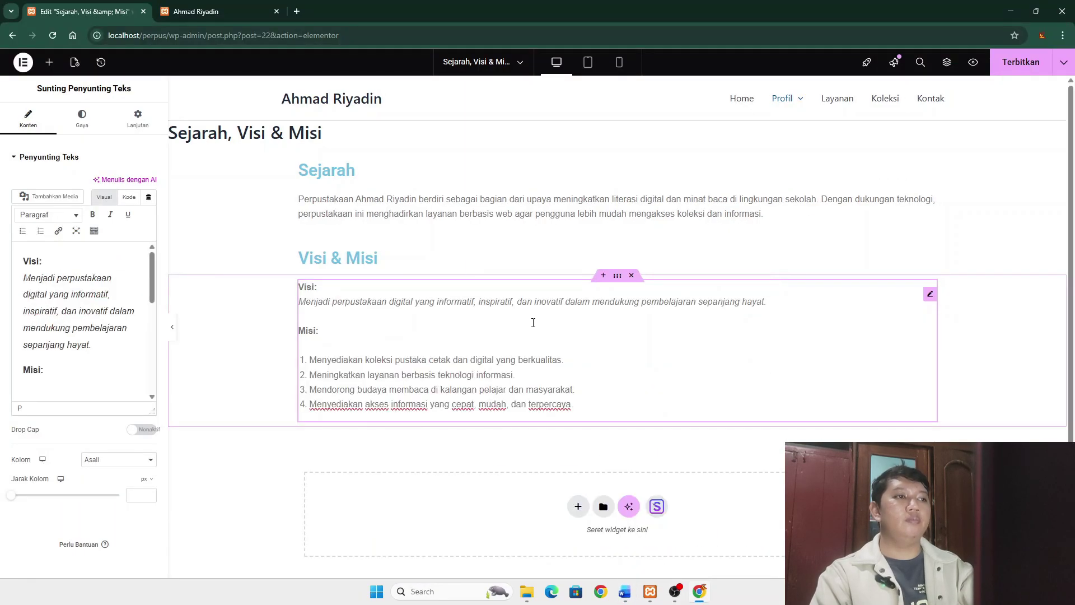
{"action": "left_click", "coordinate": [945, 406]}
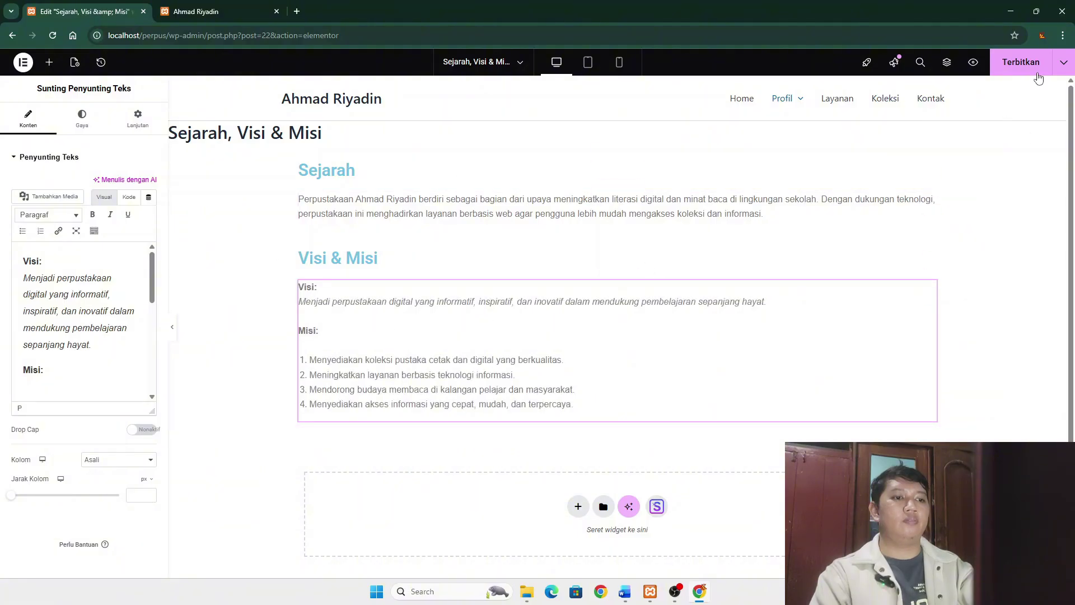
- Publish the Sejarah, Visi & Misi page and exit Elementor to the WordPress editor
{"action": "left_click", "coordinate": [1027, 66]}
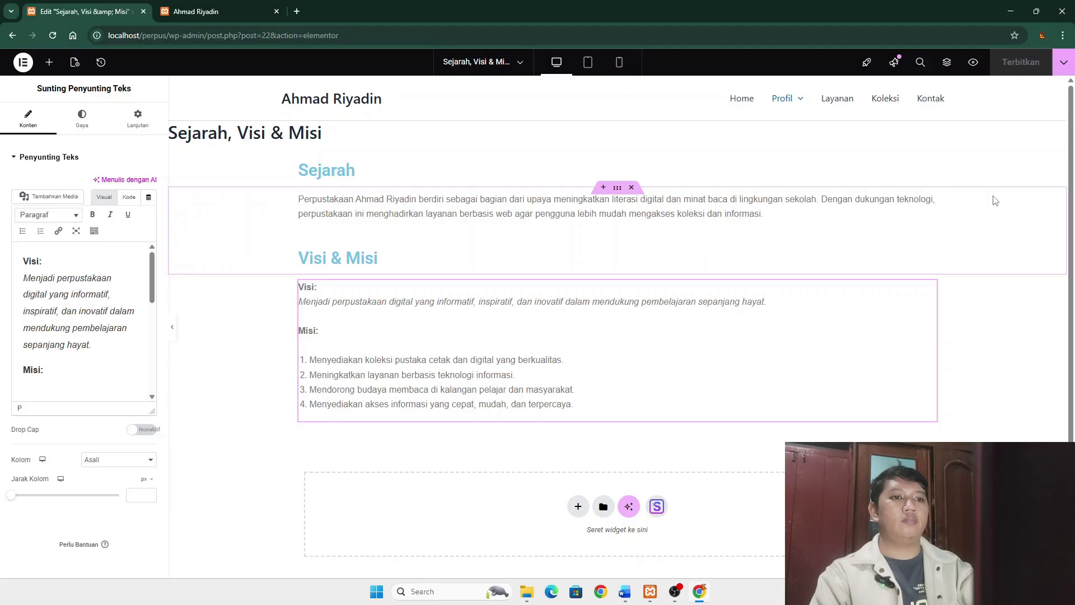
{"action": "left_click", "coordinate": [23, 62]}
{"action": "left_click", "coordinate": [64, 208]}
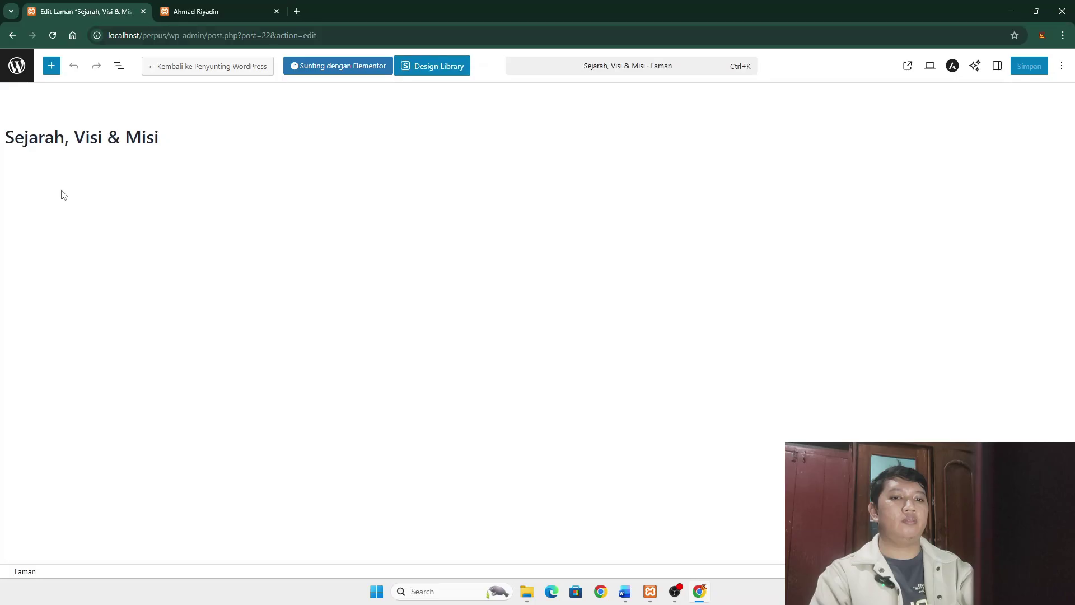
- Open the Layanan page for editing and copy its body text from the Word draft
{"action": "left_click", "coordinate": [17, 65]}
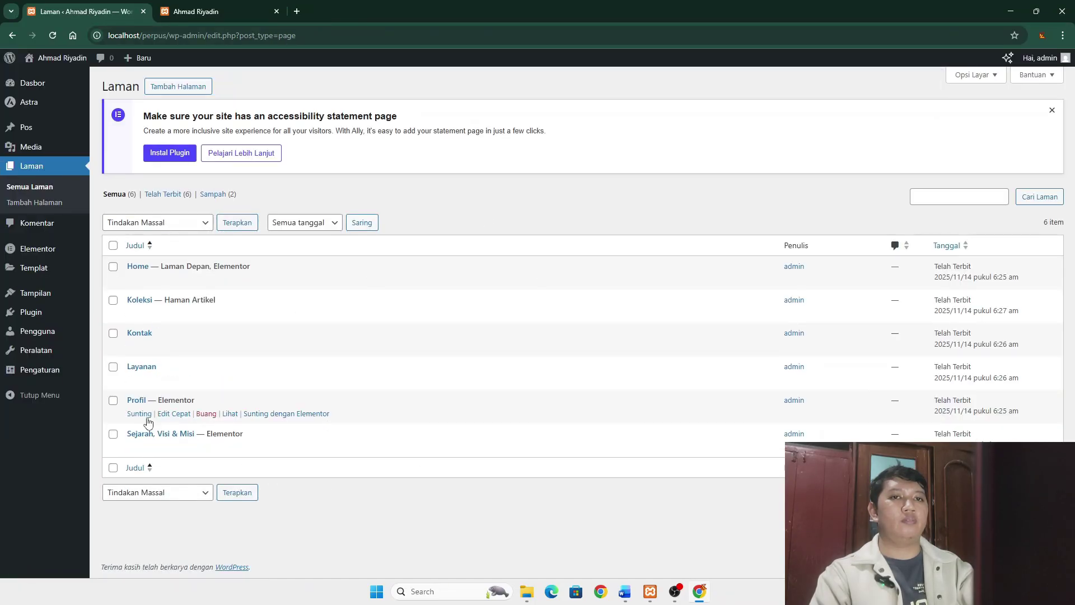
{"action": "left_click", "coordinate": [145, 367]}
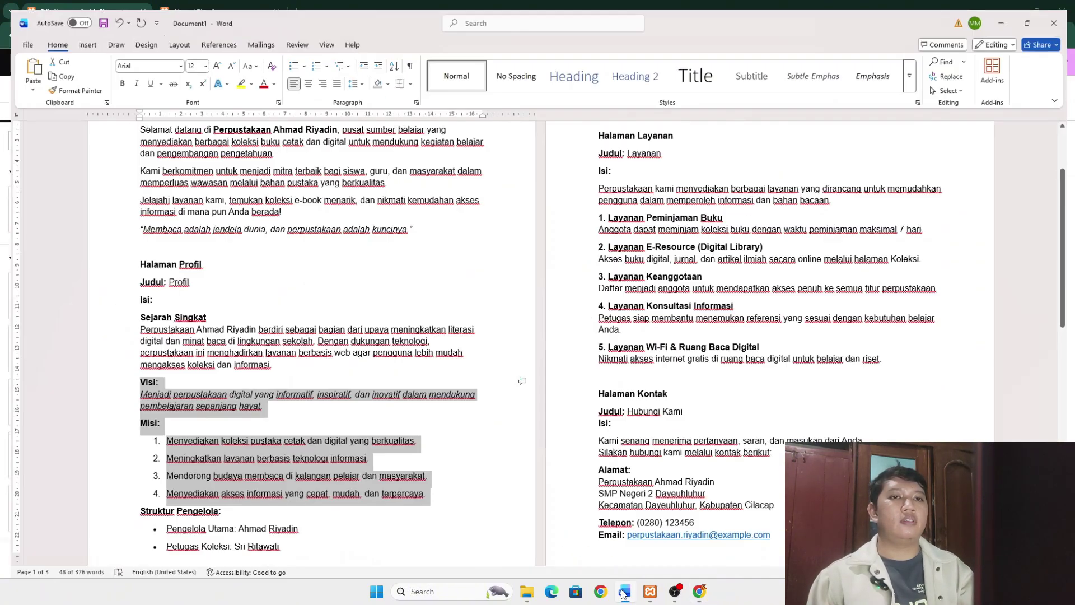
{"action": "left_click", "coordinate": [625, 592]}
{"action": "left_click_drag", "start_coordinate": [601, 178], "coordinate": [886, 358]}
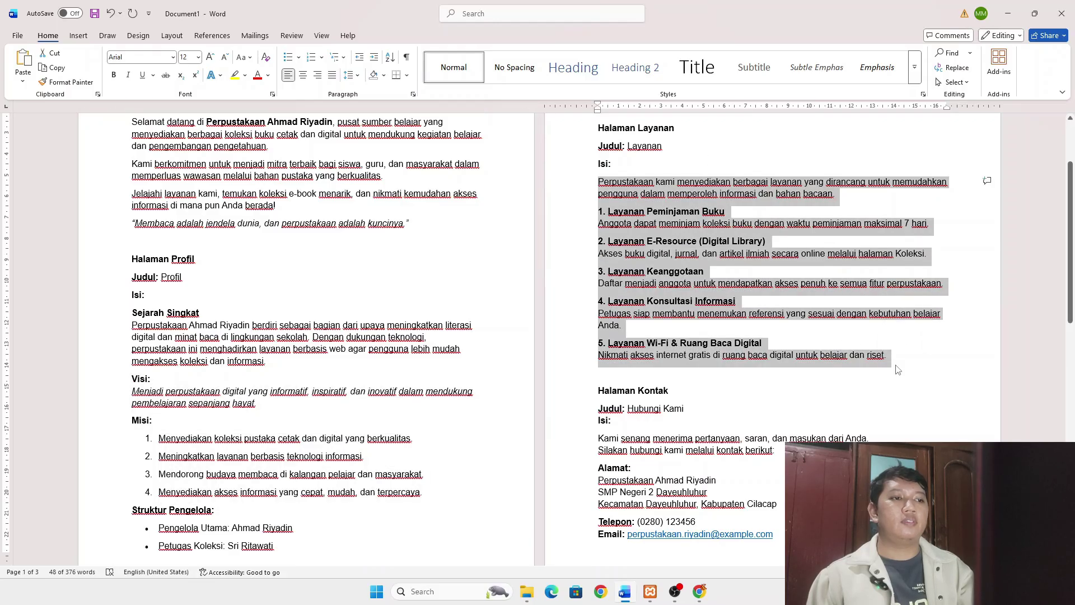
{"action": "key", "text": "alt+Tab"}
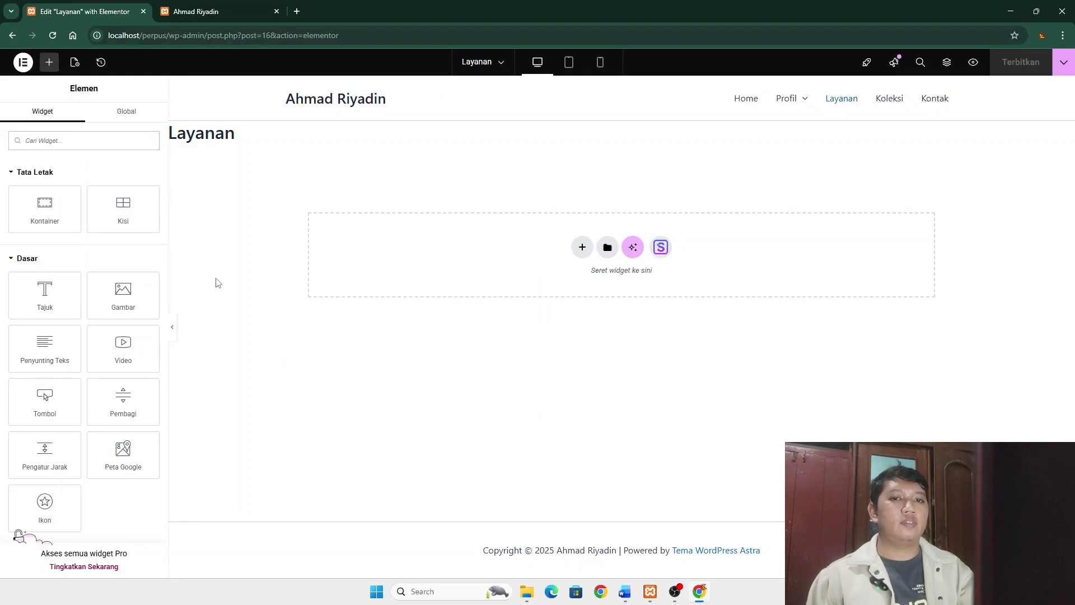
- Add a Heading widget and, in a new flexbox container below, a Text Editor widget
{"action": "left_click_drag", "start_coordinate": [45, 295], "coordinate": [414, 255]}
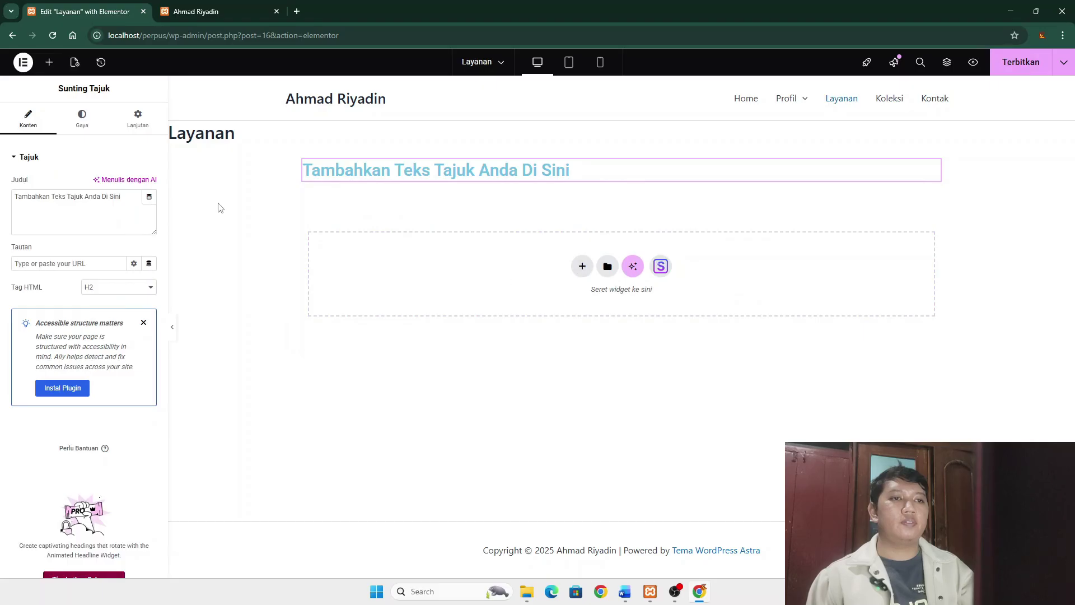
{"action": "left_click", "coordinate": [582, 267]}
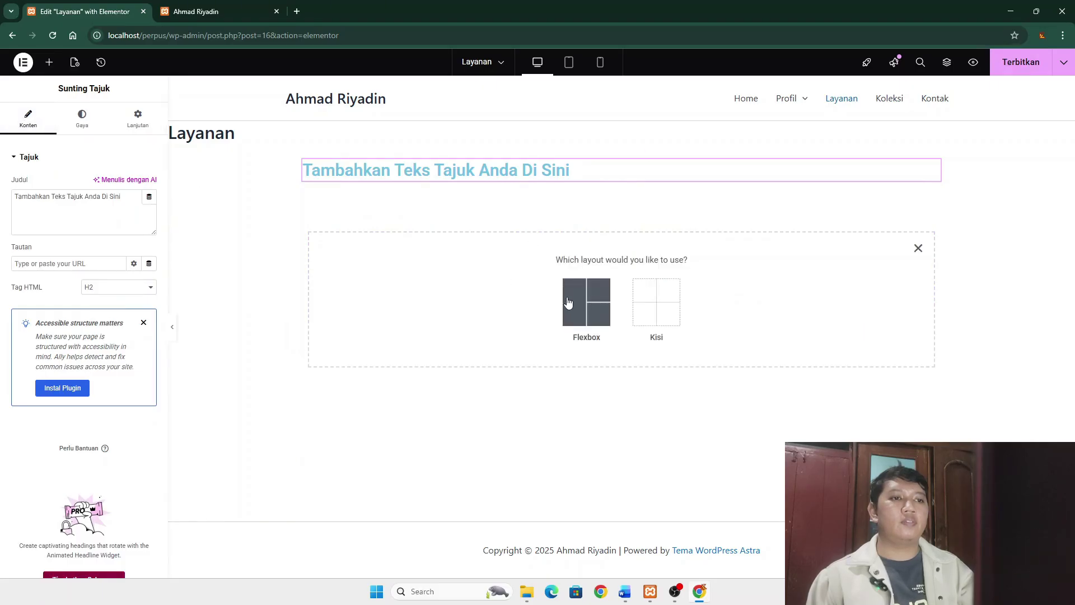
{"action": "left_click", "coordinate": [567, 301]}
{"action": "left_click", "coordinate": [621, 219]}
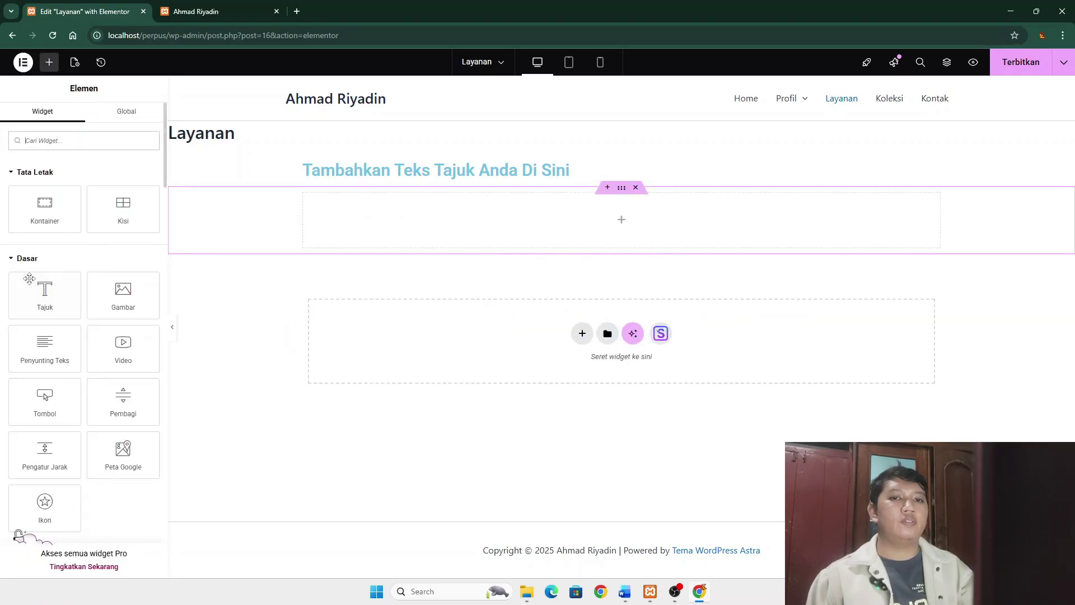
{"action": "left_click_drag", "start_coordinate": [45, 347], "coordinate": [392, 224]}
{"action": "left_click", "coordinate": [476, 169]}
{"action": "left_click_drag", "start_coordinate": [476, 169], "coordinate": [576, 169]}
- Change the heading text to 'Layanan Perpustakaan'
{"action": "key", "text": "ctrl+a"}
{"action": "type", "text": "Layanan"}
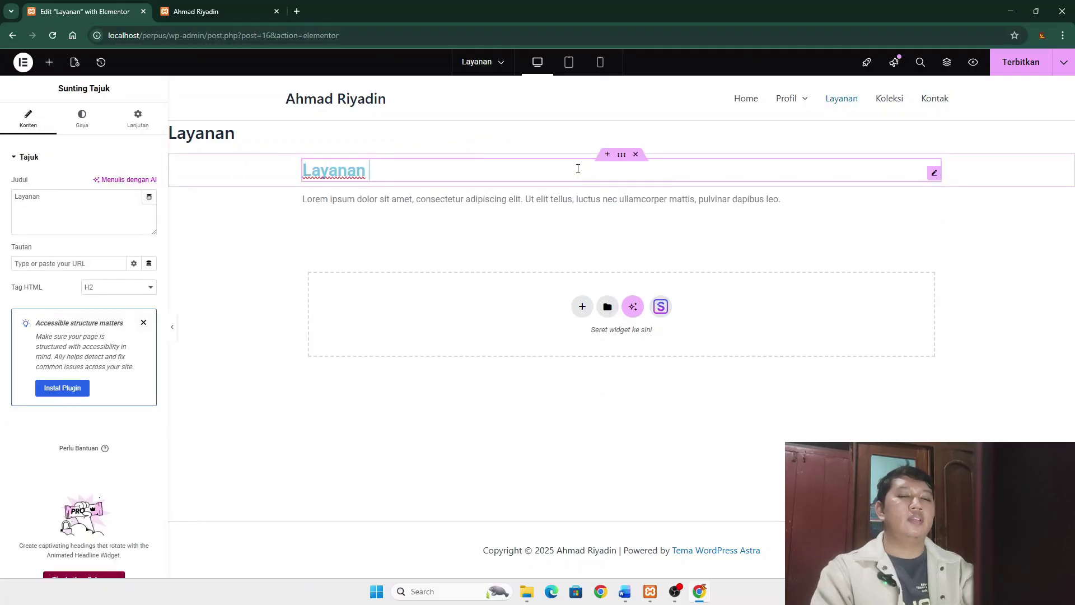
{"action": "type", "text": " yang"}
{"action": "key", "text": "BackSpace"}
{"action": "key", "text": "BackSpace"}
{"action": "key", "text": "BackSpace"}
{"action": "key", "text": "BackSpace"}
{"action": "key", "text": "BackSpace"}
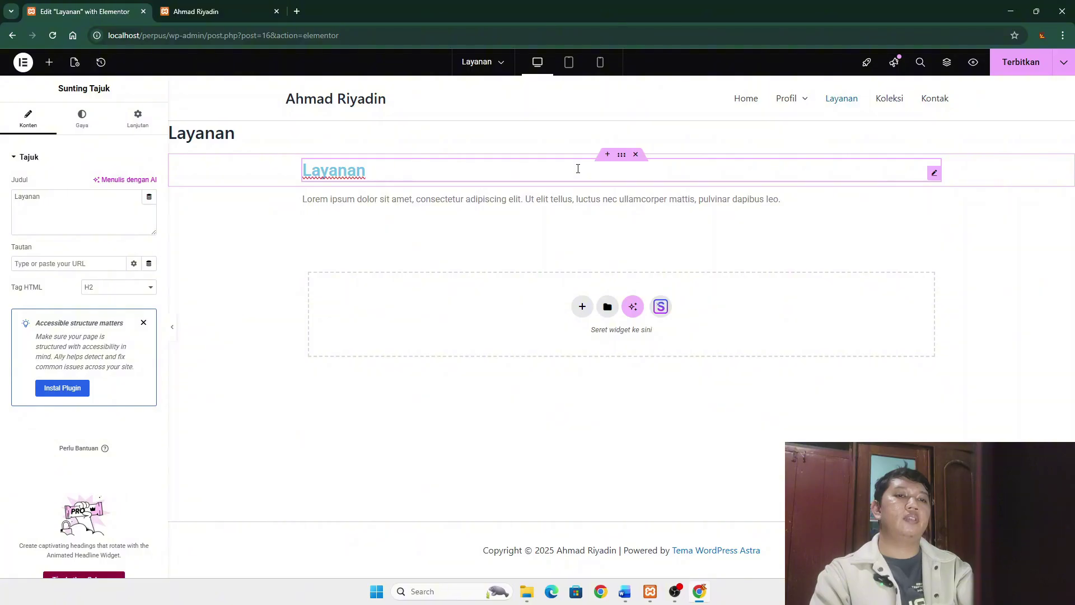
{"action": "type", "text": "Perpustakaan"}
- Paste the services text over the Lorem ipsum placeholder and publish the page
{"action": "left_click", "coordinate": [577, 202]}
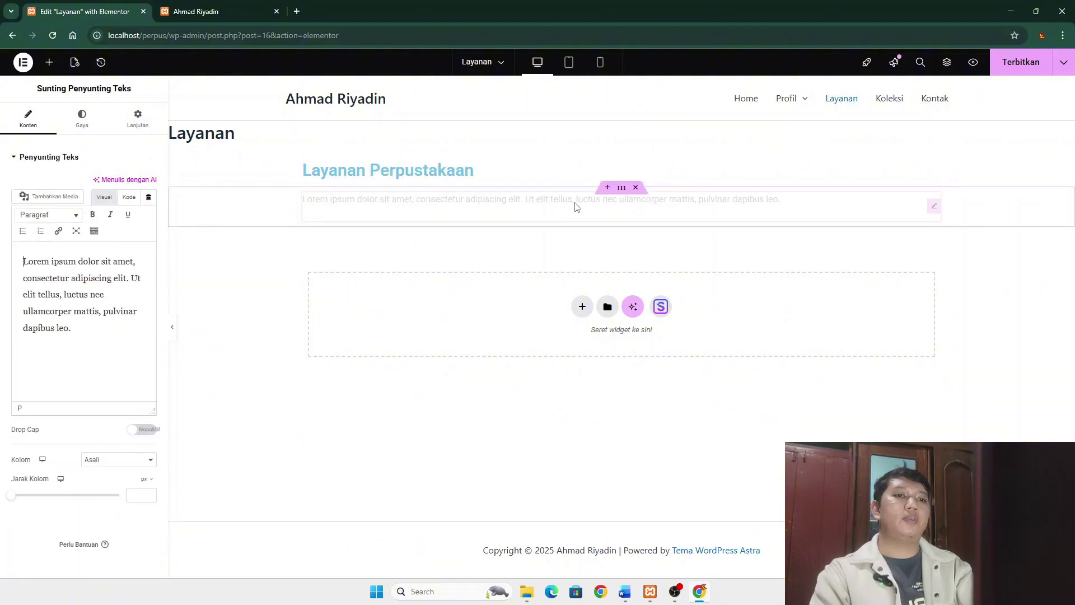
{"action": "left_click_drag", "start_coordinate": [72, 330], "coordinate": [24, 261]}
{"action": "key", "text": "ctrl+v"}
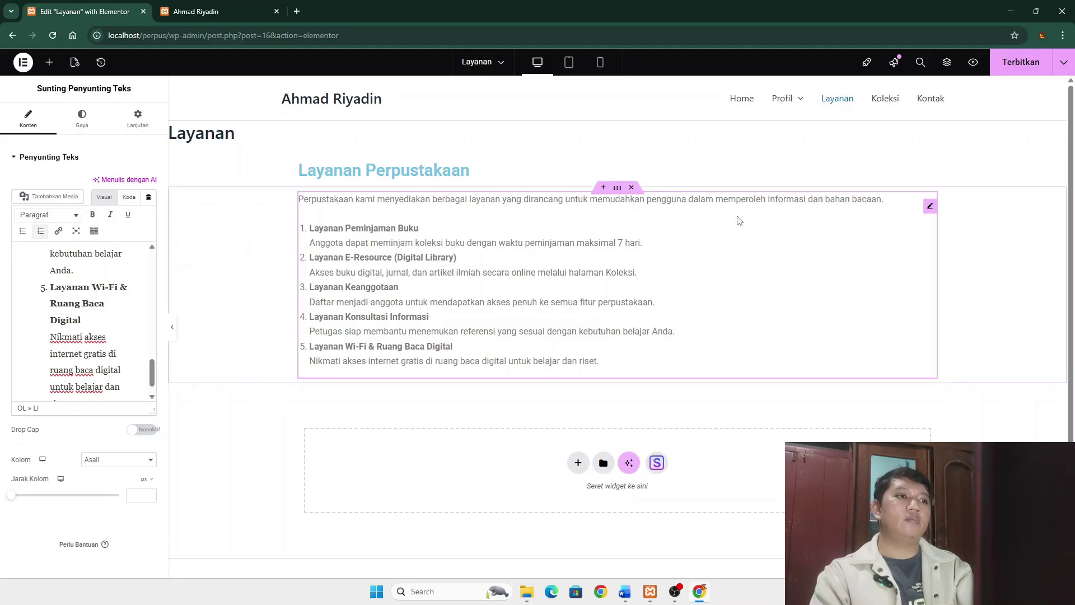
{"action": "key", "text": "ctrl+s"}
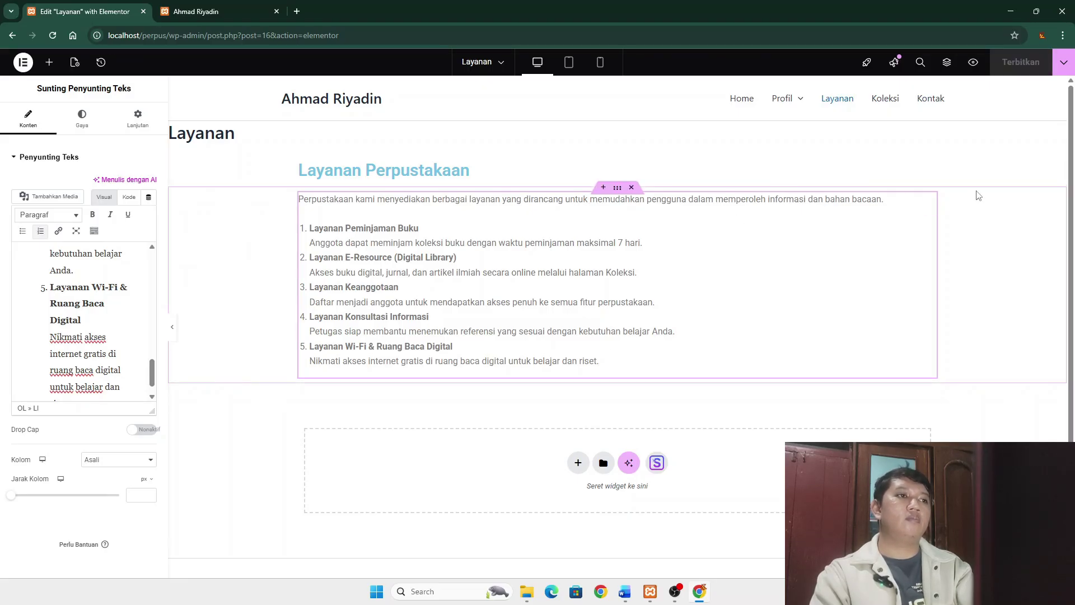
- Exit Elementor and open the Kontak page in Elementor
{"action": "left_click", "coordinate": [23, 62]}
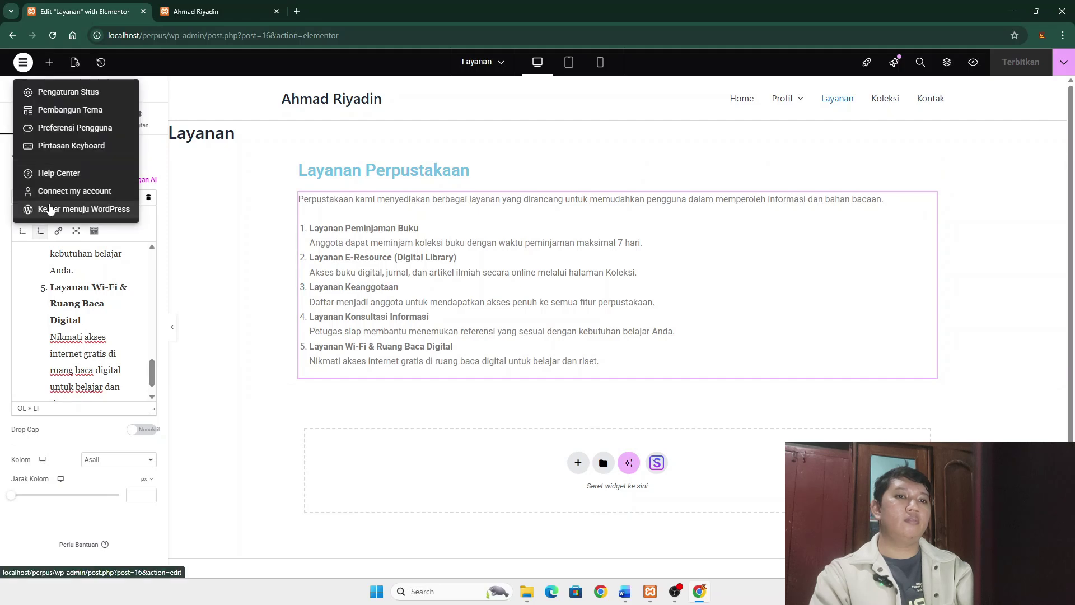
{"action": "left_click", "coordinate": [49, 209]}
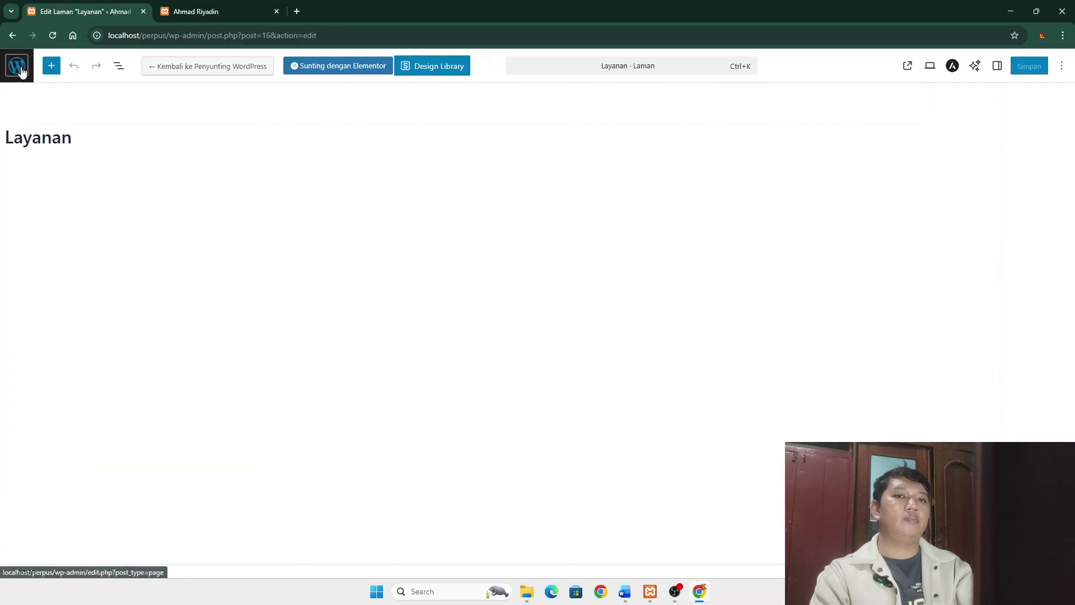
{"action": "left_click", "coordinate": [18, 66]}
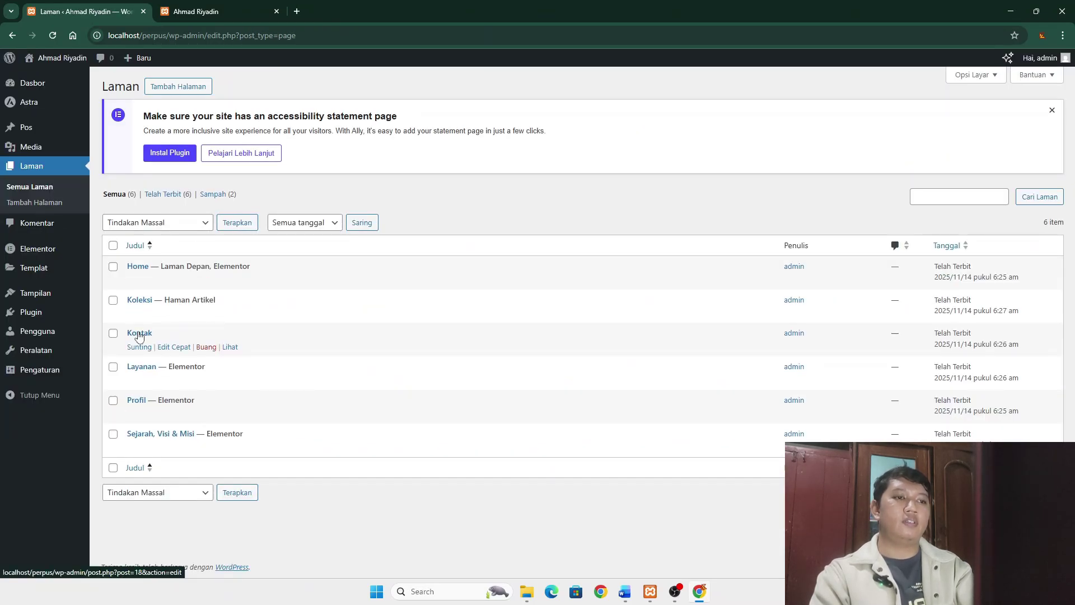
{"action": "left_click", "coordinate": [139, 334]}
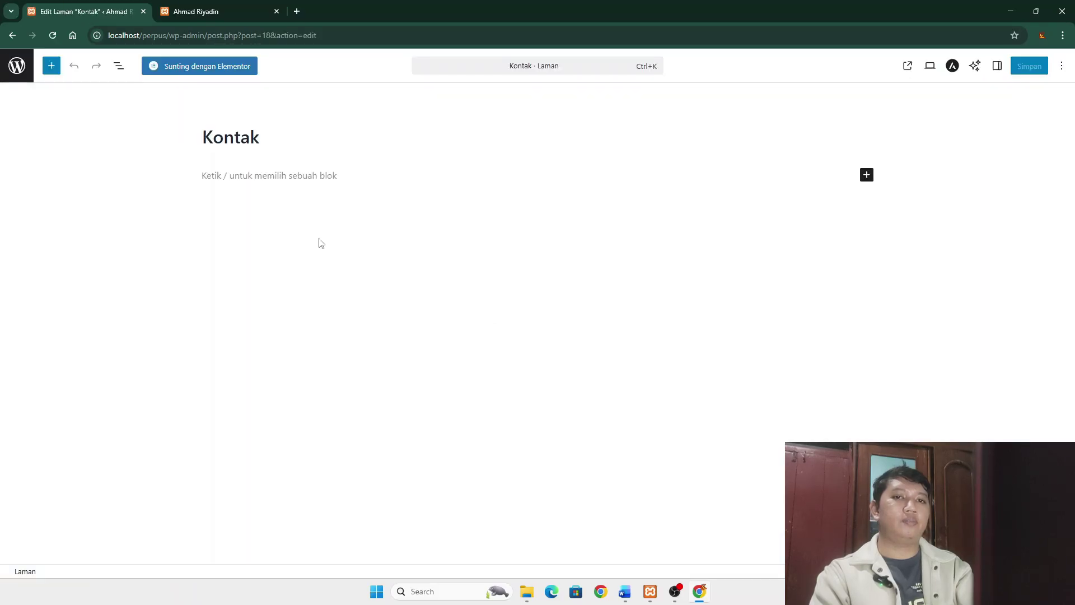
{"action": "left_click", "coordinate": [205, 66]}
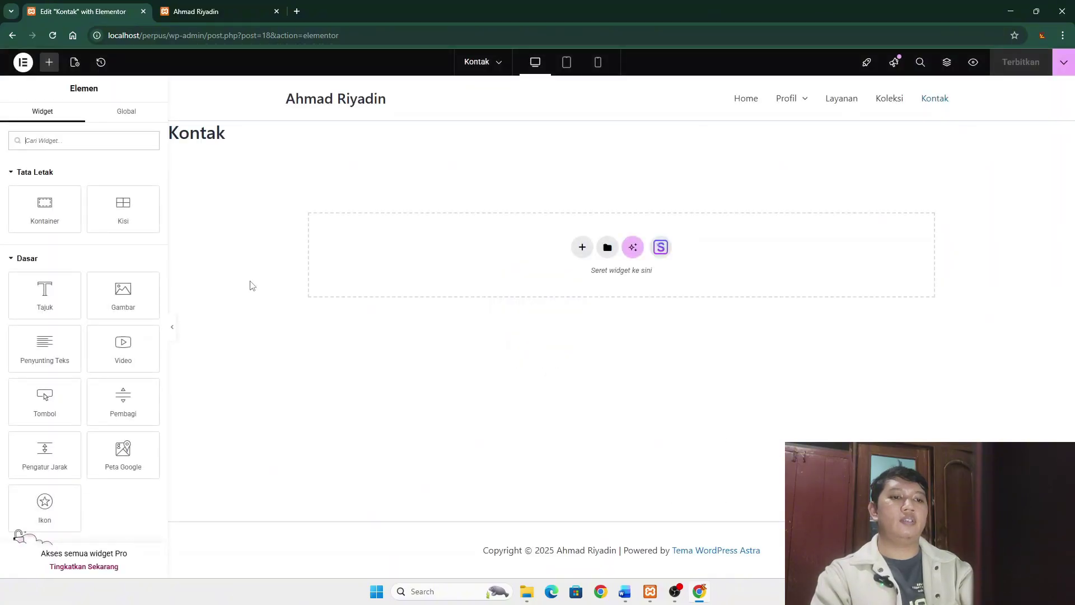
- Add a 'Hubungi Kami' heading and a Text Editor widget in a single-column container below
{"action": "left_click_drag", "start_coordinate": [45, 295], "coordinate": [392, 246]}
{"action": "left_click", "coordinate": [583, 247]}
{"action": "left_click", "coordinate": [586, 296]}
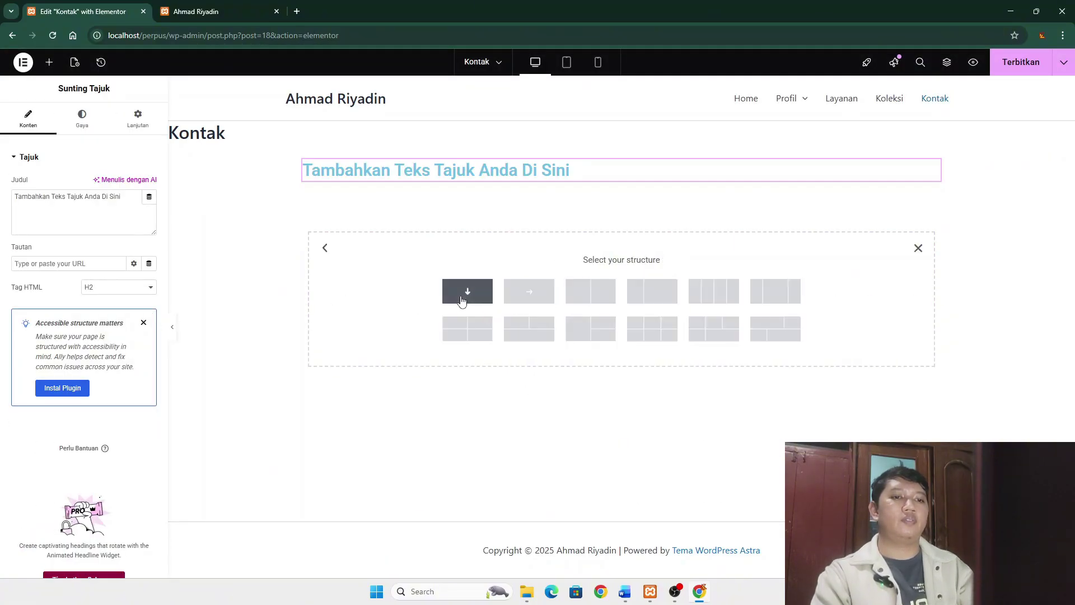
{"action": "left_click", "coordinate": [461, 301]}
{"action": "left_click", "coordinate": [619, 218]}
{"action": "left_click_drag", "start_coordinate": [41, 335], "coordinate": [532, 233]}
{"action": "left_click", "coordinate": [471, 170]}
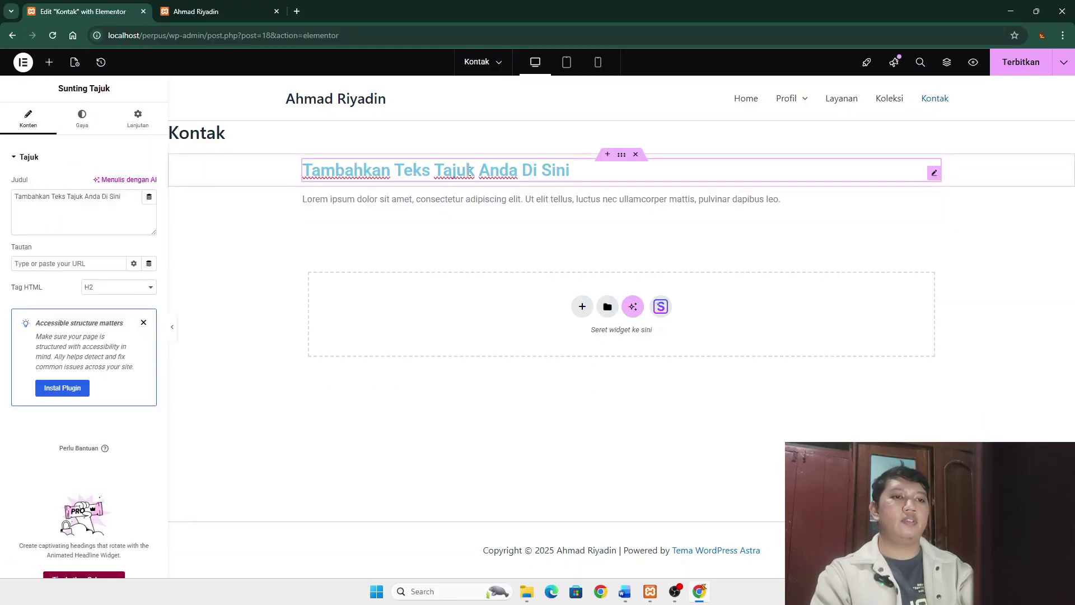
{"action": "key", "text": "ctrl+a"}
{"action": "type", "text": "Hubungi Kami"}
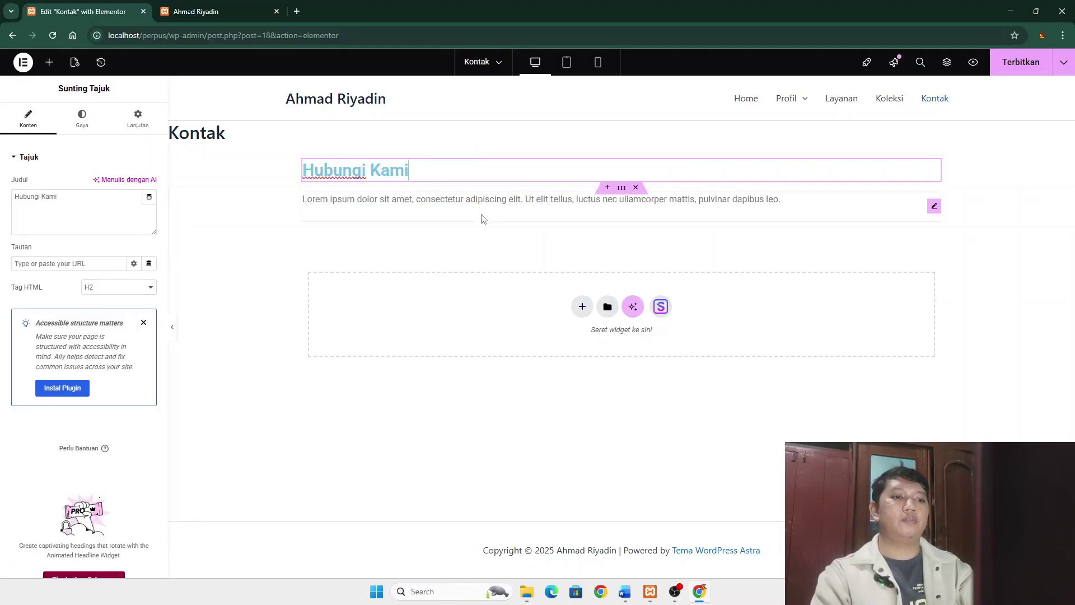
- Replace the placeholder paragraph with the contact text copied from Word
{"action": "left_click", "coordinate": [483, 219]}
{"action": "key", "text": "alt+Tab"}
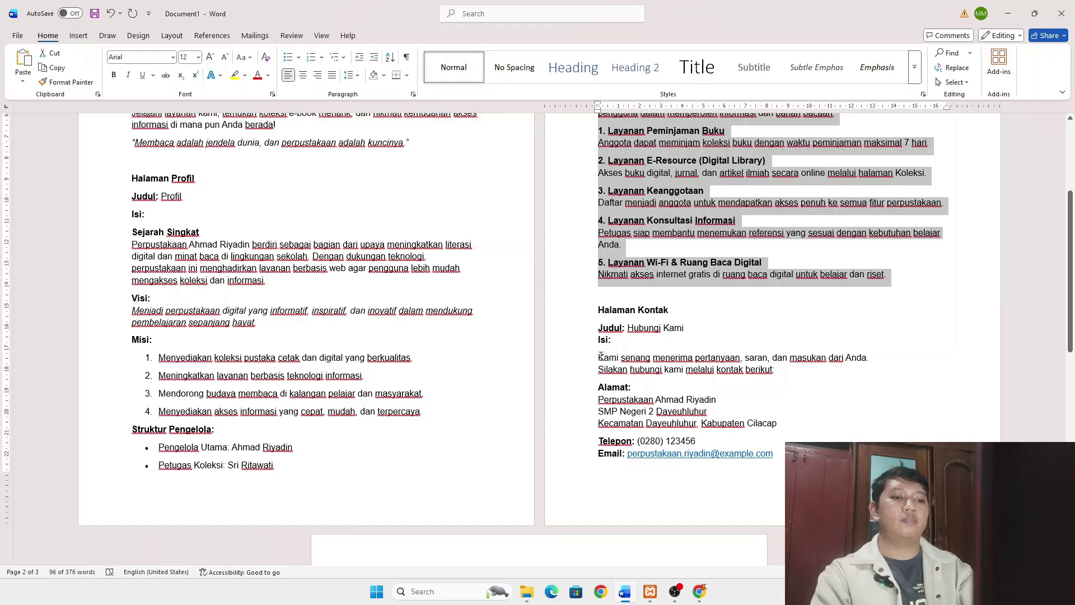
{"action": "left_click_drag", "start_coordinate": [599, 357], "coordinate": [525, 539]}
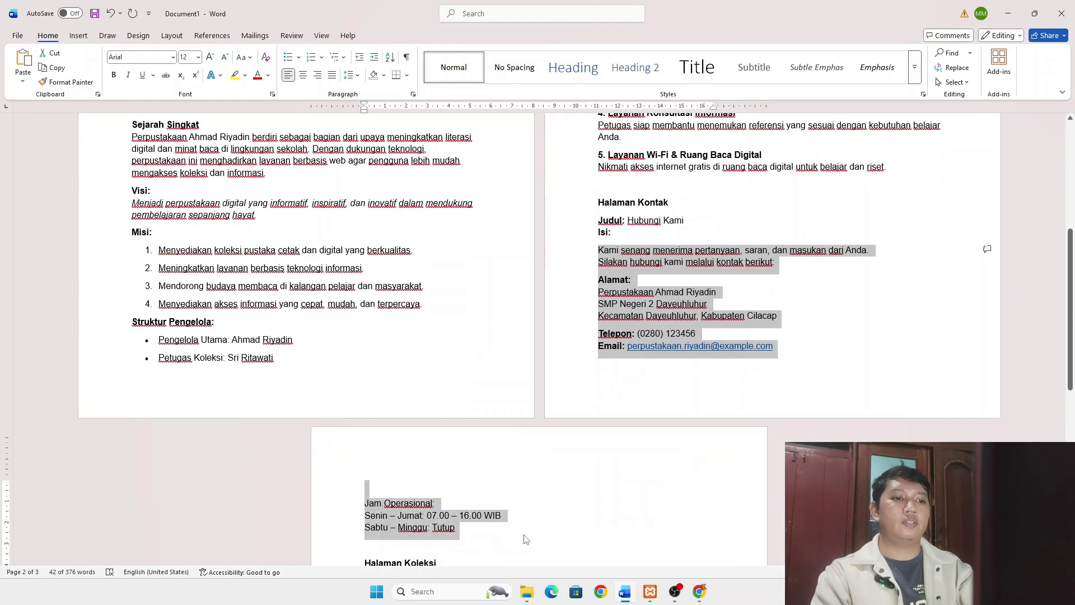
{"action": "key", "text": "ctrl+c"}
{"action": "key", "text": "alt+Tab"}
{"action": "left_click", "coordinate": [366, 217]}
{"action": "key", "text": "ctrl+a"}
{"action": "key", "text": "ctrl+v"}
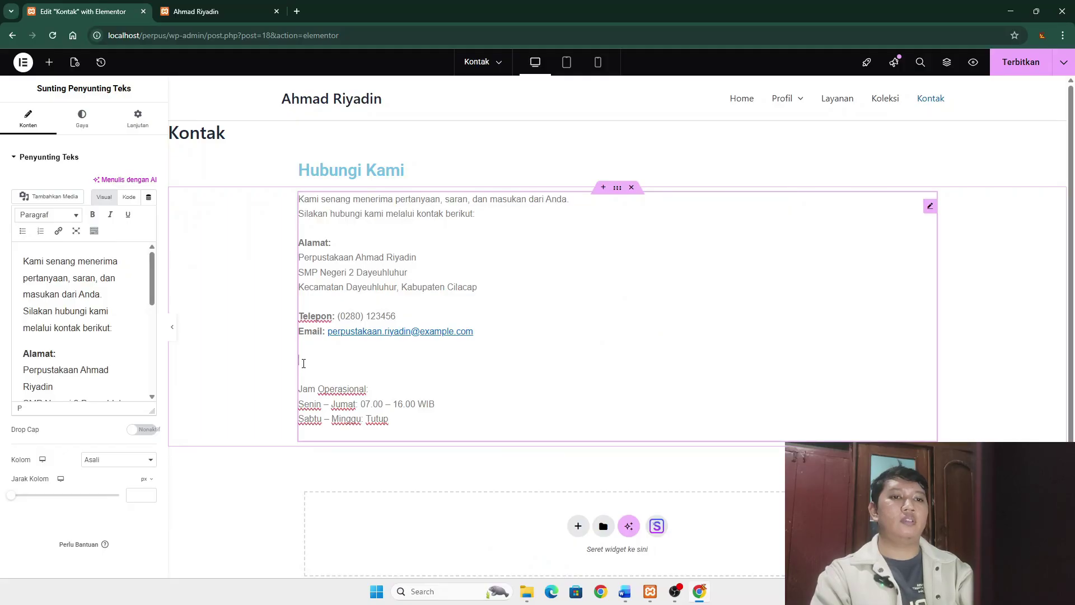
- Delete the blank lines before the opening hours, publish Kontak, and exit to WordPress
{"action": "key", "text": "BackSpace"}
{"action": "key", "text": "BackSpace"}
{"action": "left_click", "coordinate": [1018, 228]}
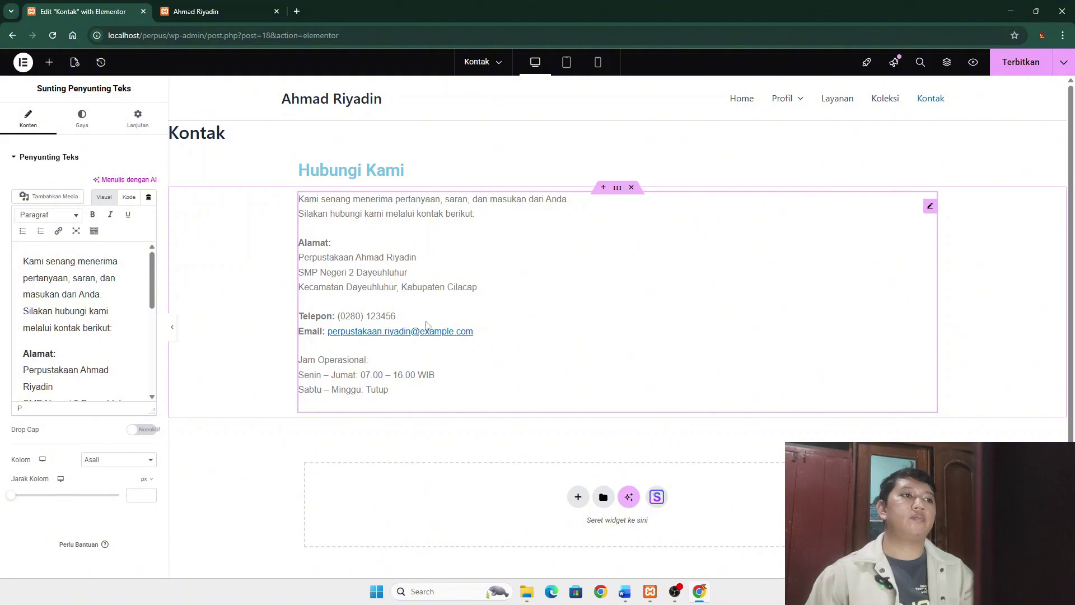
{"action": "left_click", "coordinate": [1021, 61]}
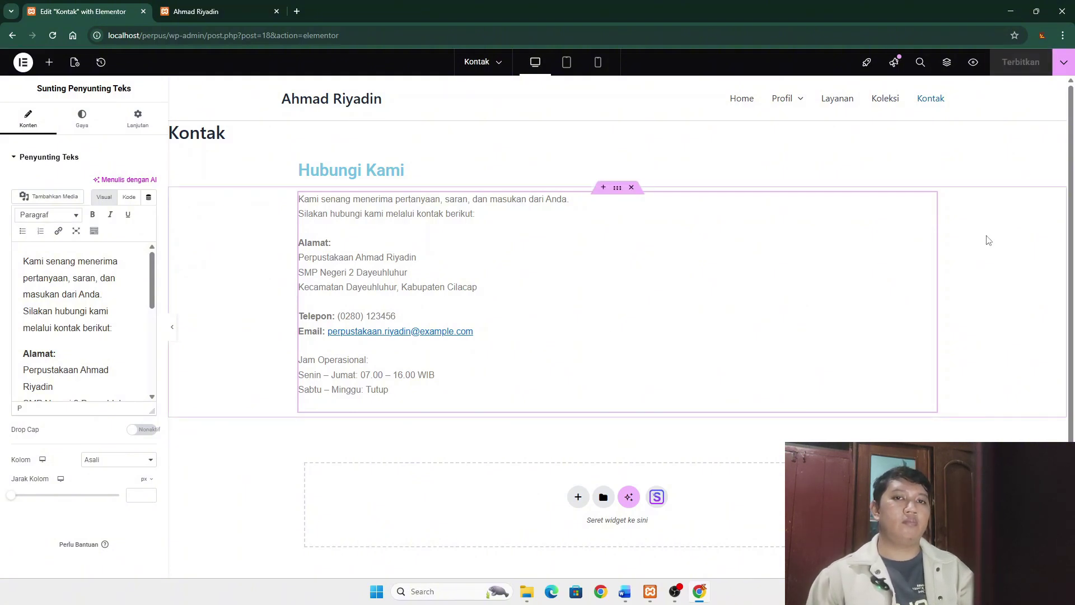
{"action": "left_click", "coordinate": [23, 61]}
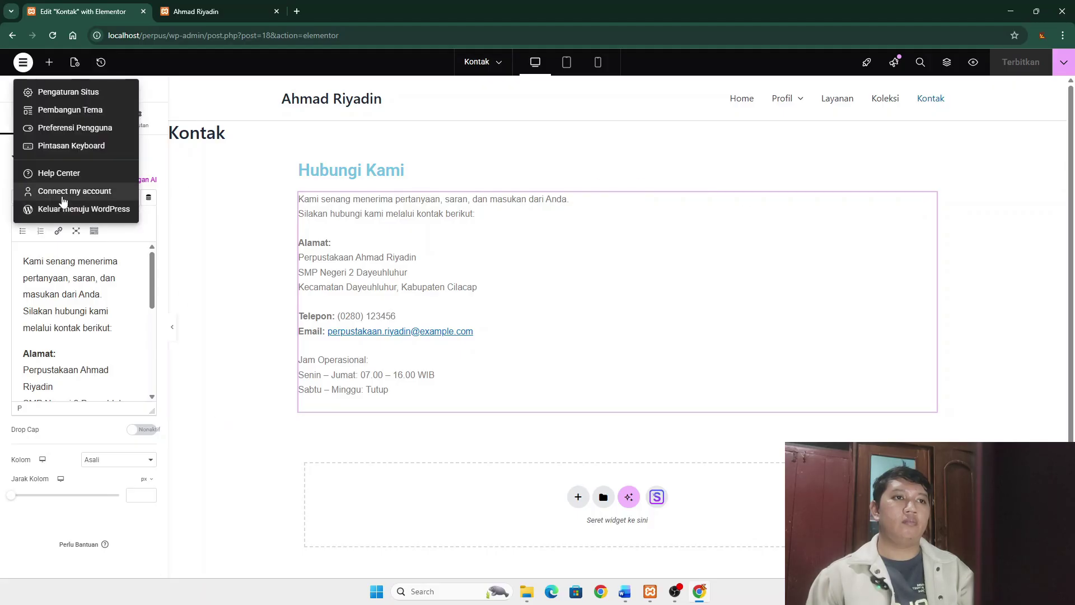
{"action": "left_click", "coordinate": [64, 208]}
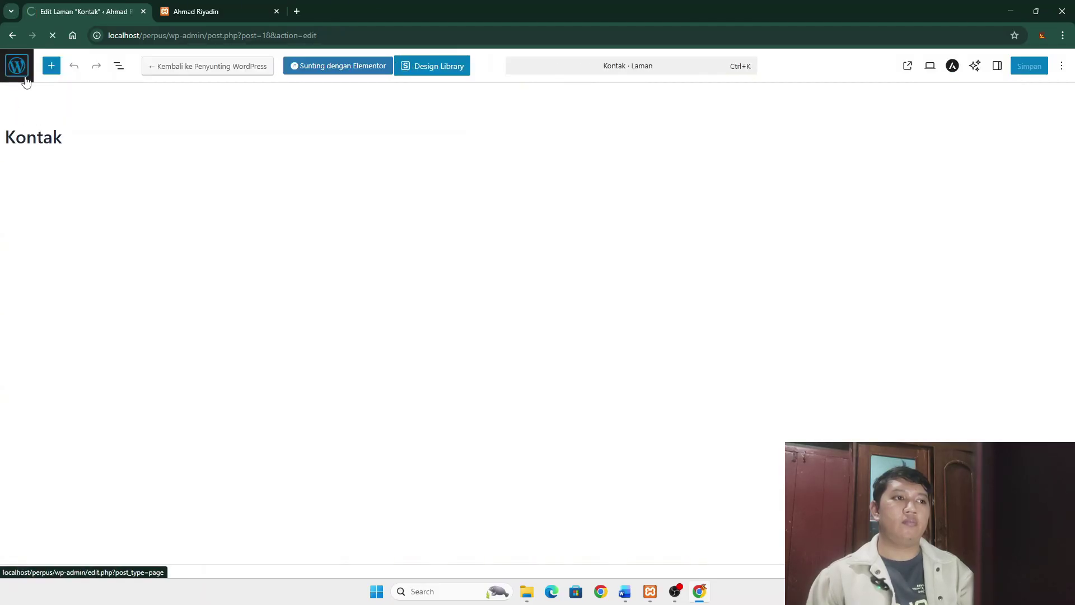
- Inspect the Koleksi page's block outline, then return to the admin area
{"action": "left_click", "coordinate": [25, 81]}
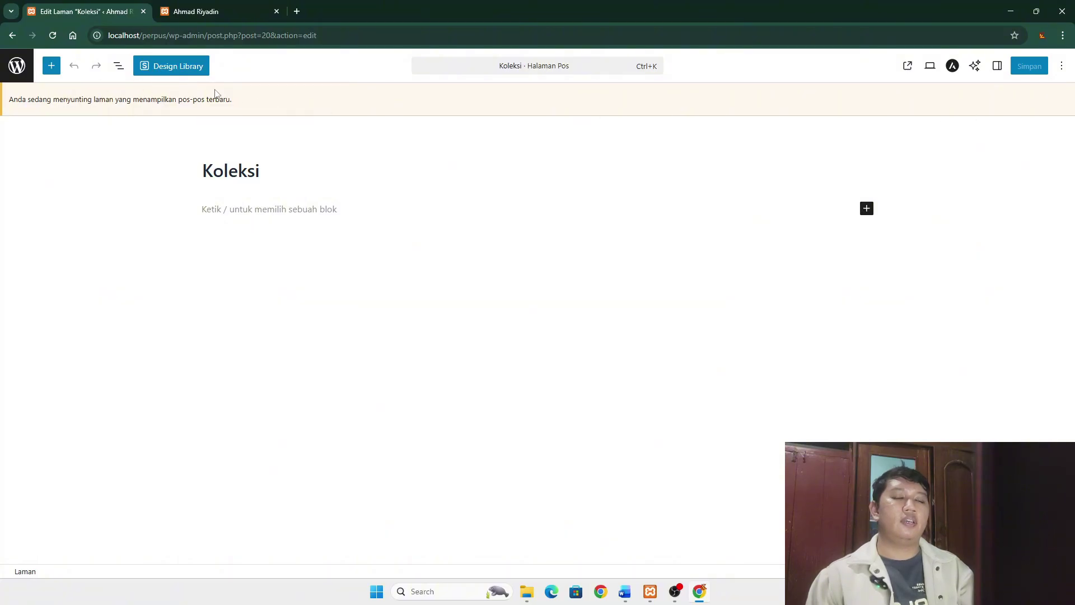
{"action": "left_click", "coordinate": [119, 66]}
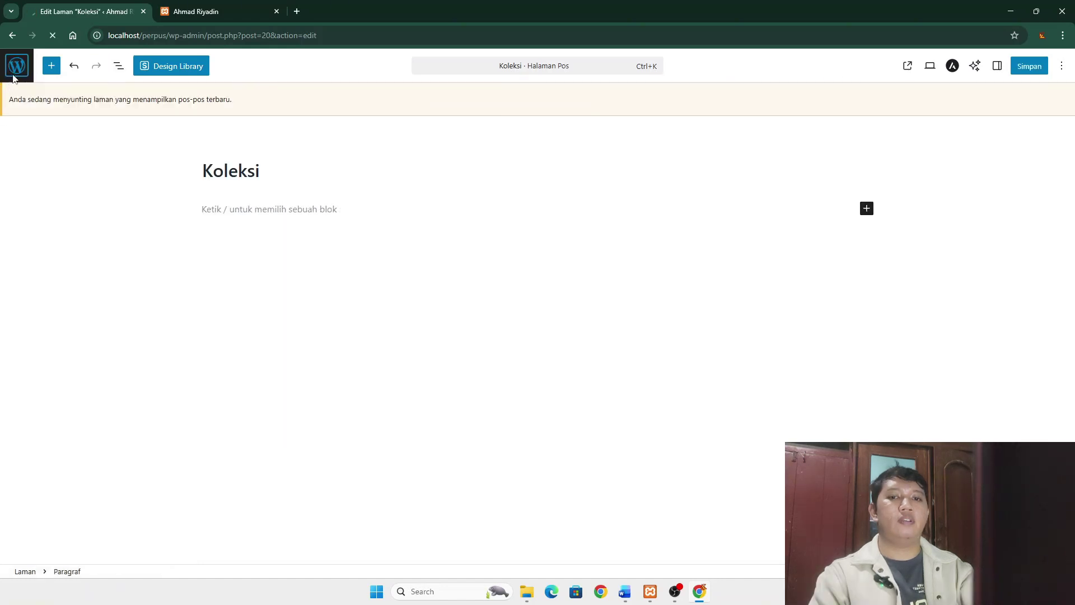
{"action": "left_click", "coordinate": [15, 73]}
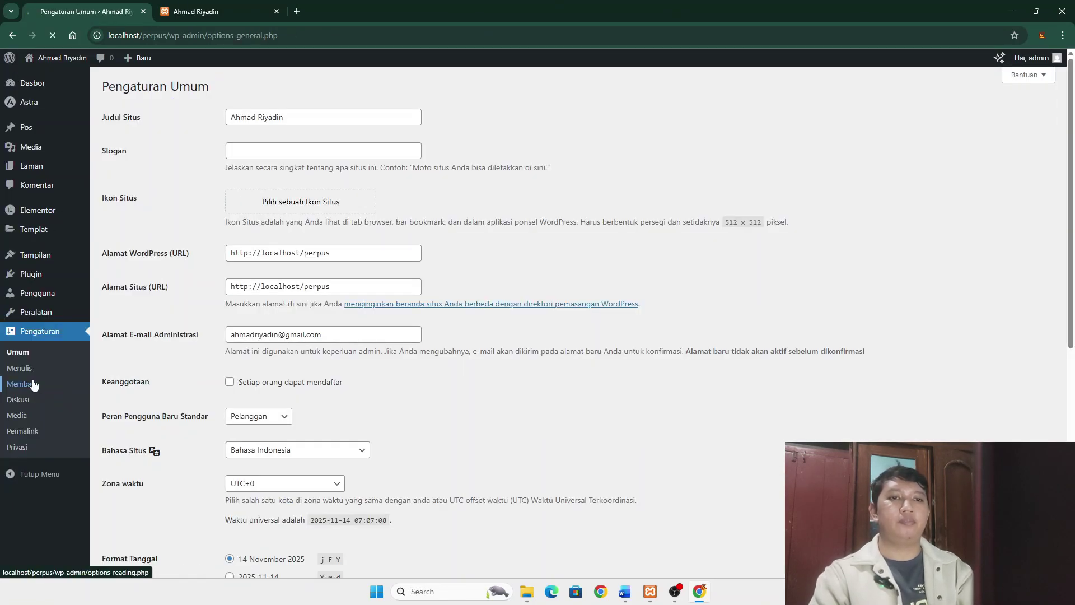
- In Reading settings, set the posts page to '— Pilih —' and save
{"action": "left_click", "coordinate": [32, 384]}
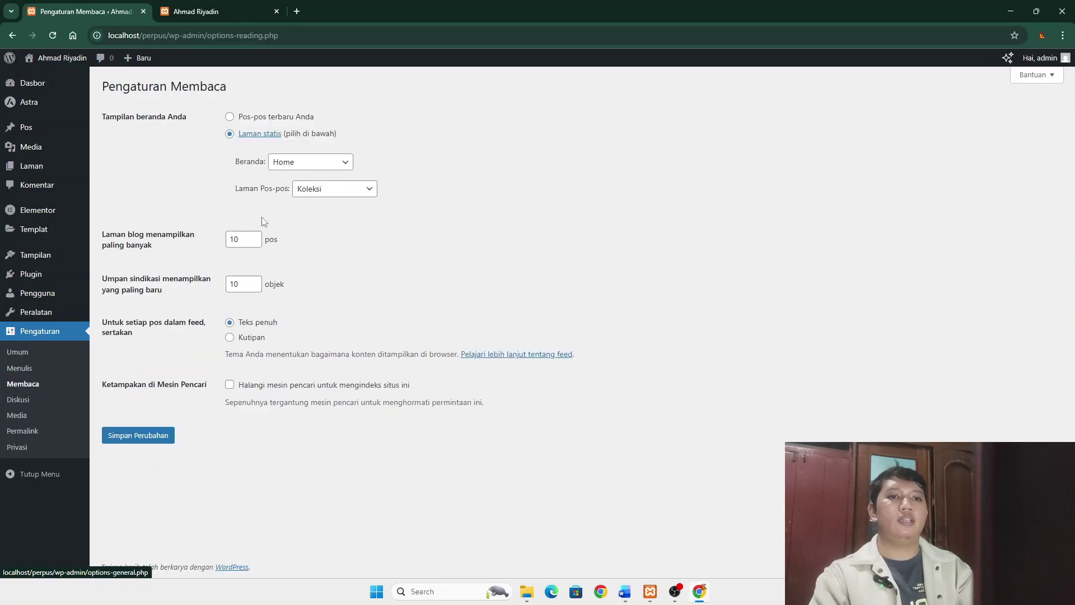
{"action": "left_click", "coordinate": [325, 192]}
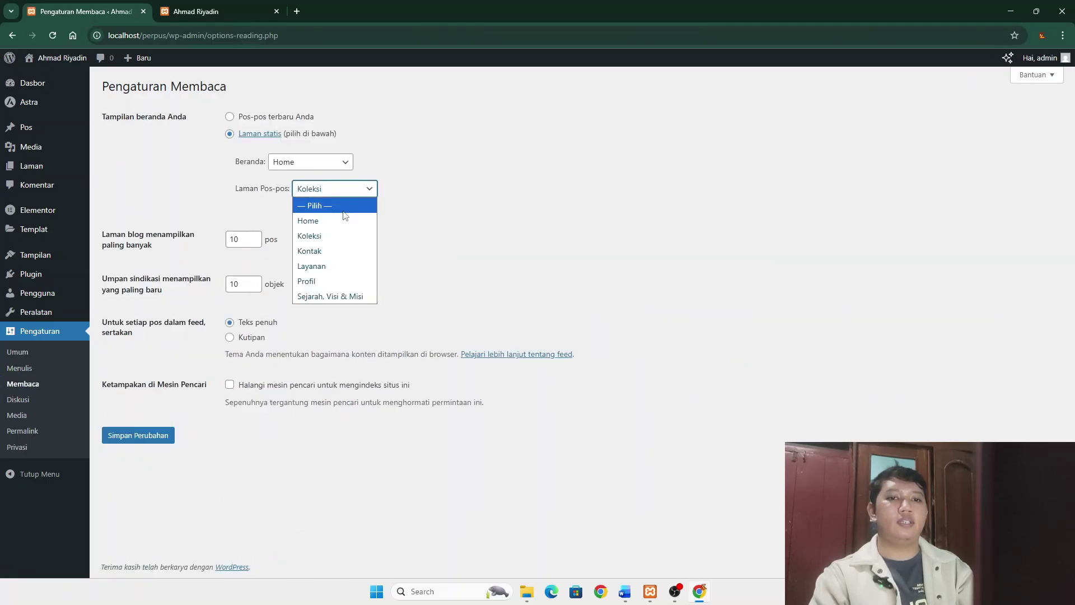
{"action": "left_click", "coordinate": [344, 209]}
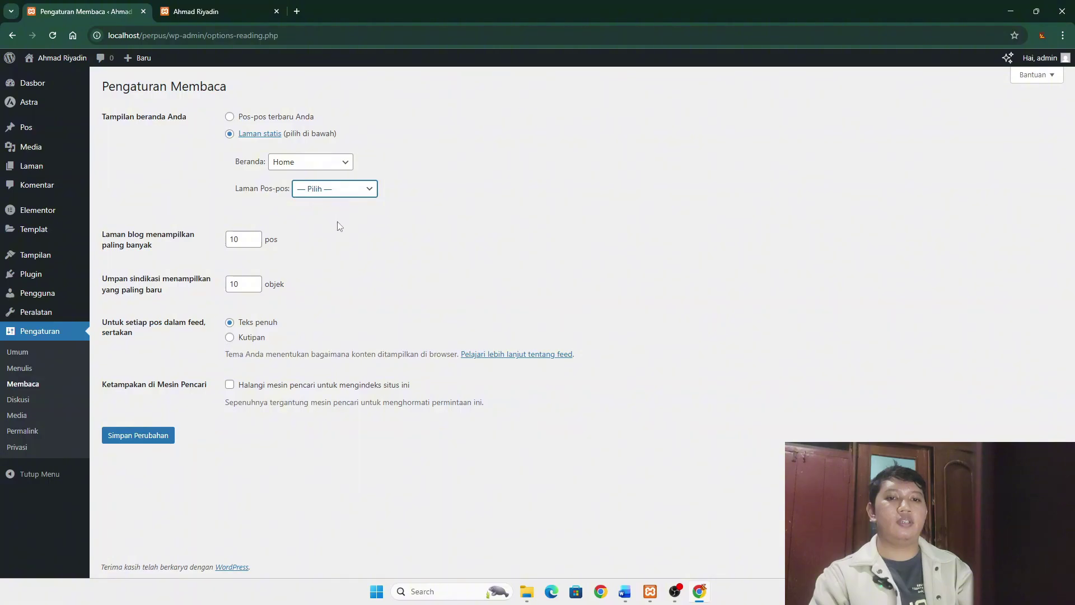
{"action": "left_click", "coordinate": [140, 441]}
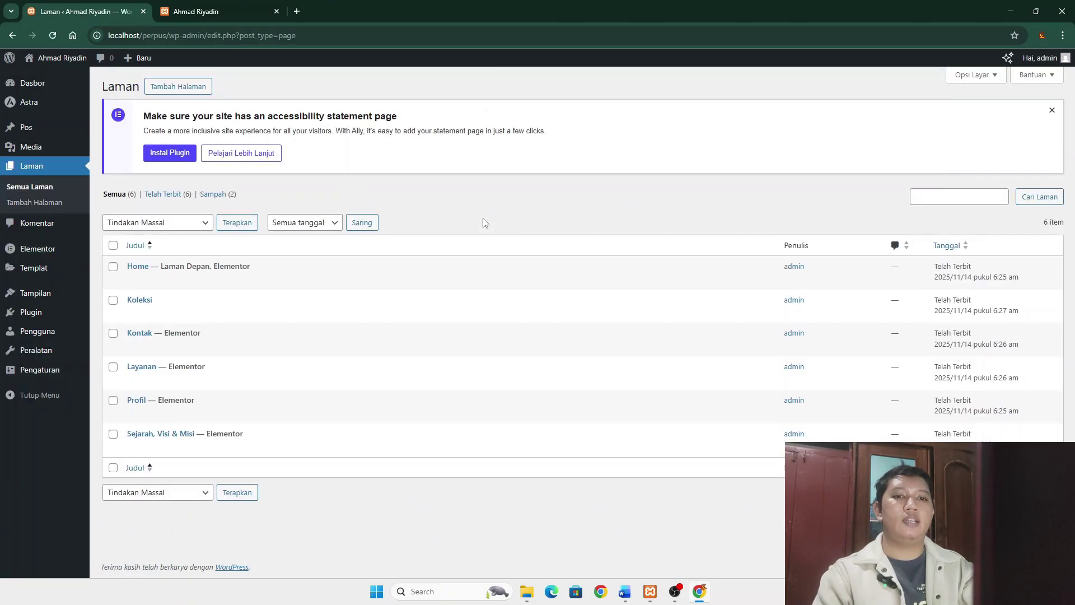
- Open Koleksi in Elementor and add a three-column grid container
{"action": "left_click", "coordinate": [147, 300]}
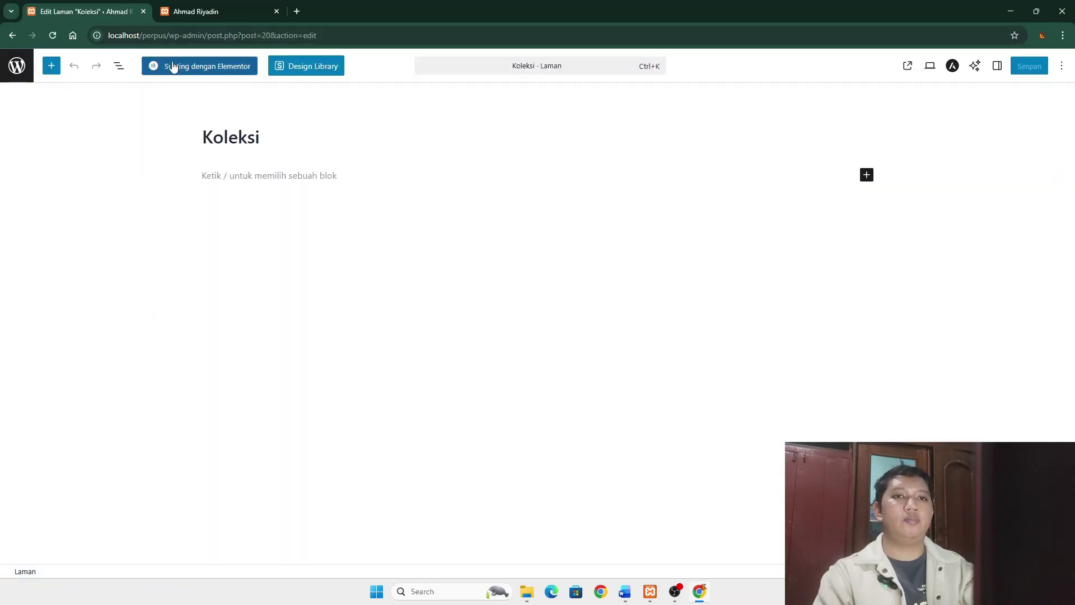
{"action": "left_click", "coordinate": [198, 68]}
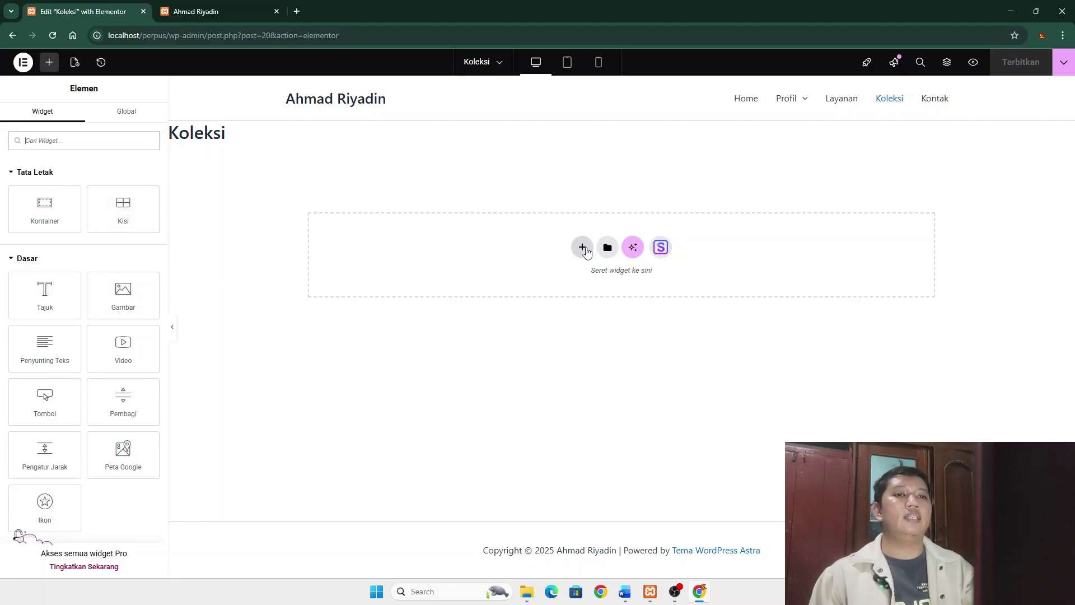
{"action": "left_click", "coordinate": [581, 248]}
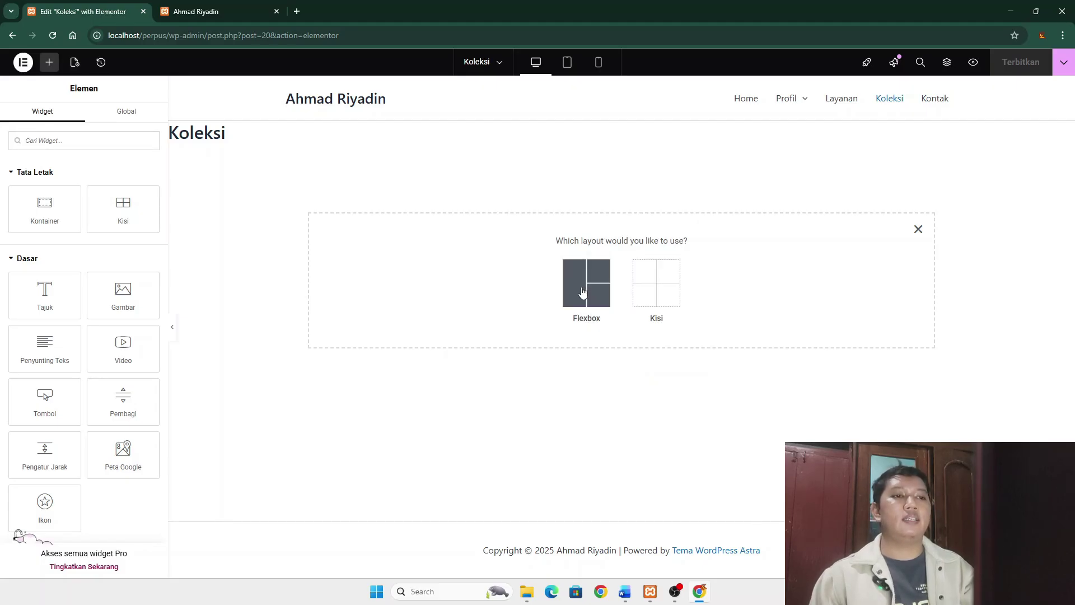
{"action": "left_click", "coordinate": [656, 292]}
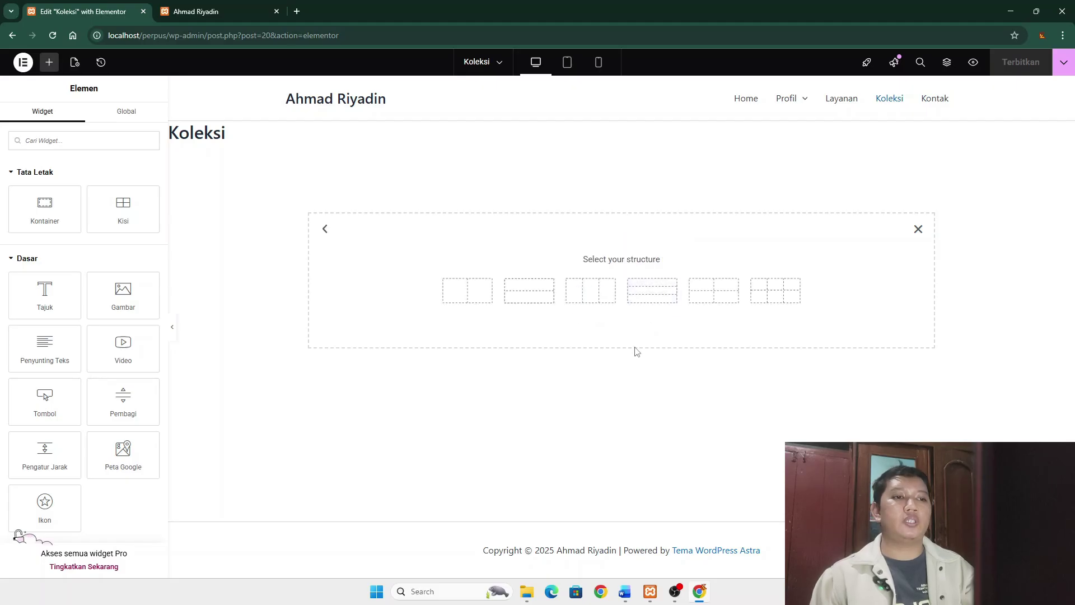
{"action": "left_click", "coordinate": [591, 291]}
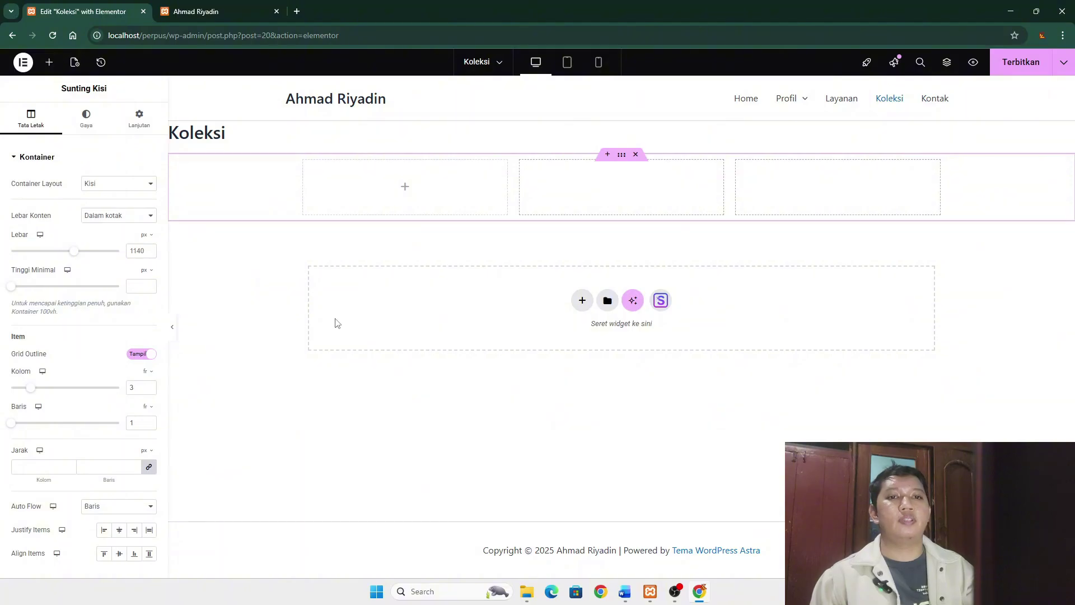
- Place the image in the left container above the intro text, with the empty container on the right
{"action": "left_click", "coordinate": [405, 187]}
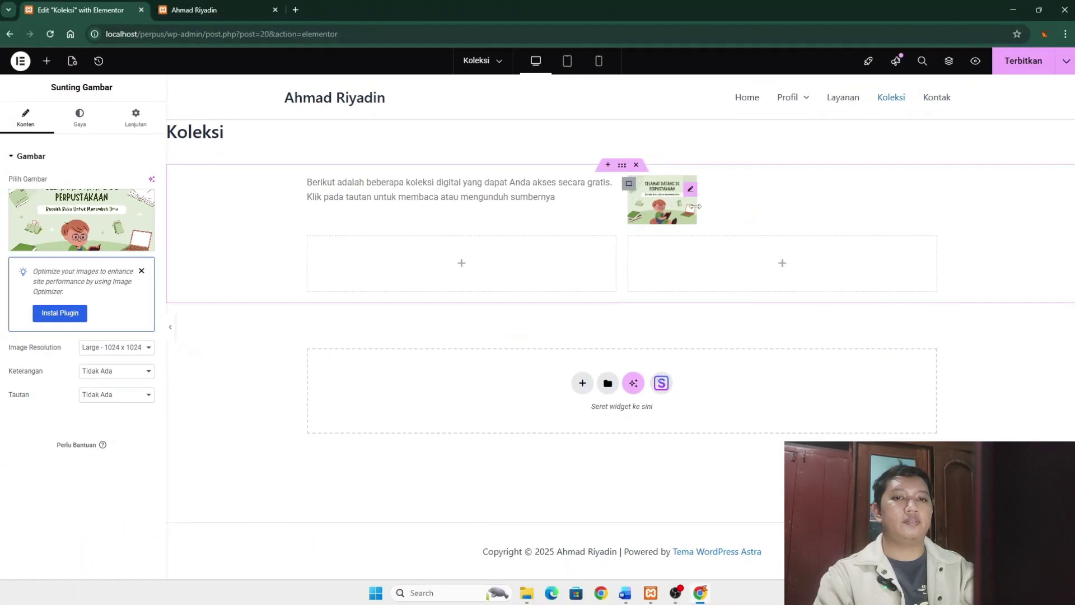
{"action": "left_click_drag", "start_coordinate": [652, 196], "coordinate": [454, 260]}
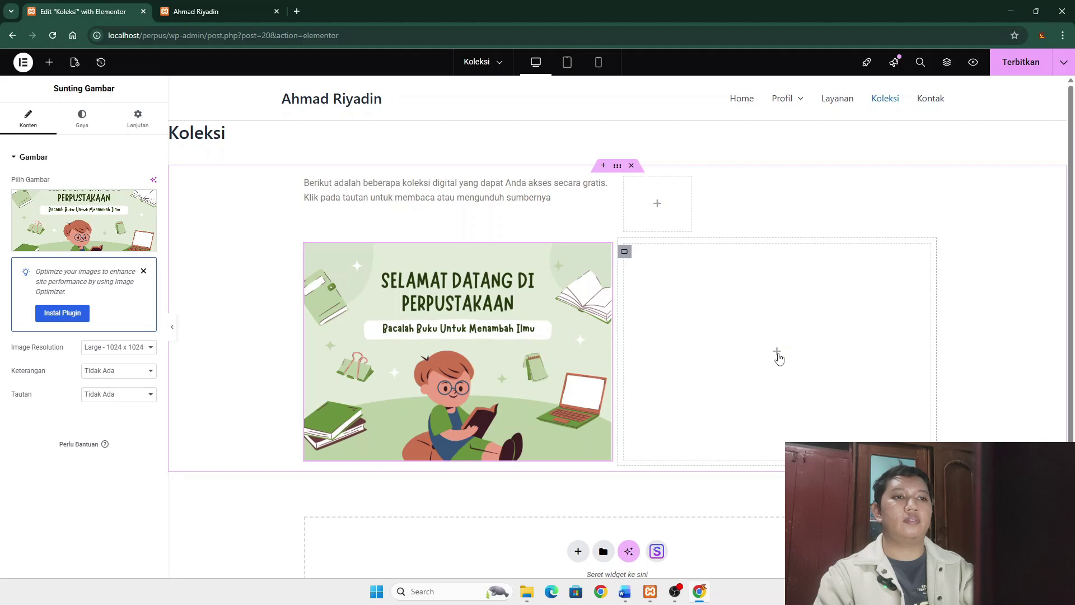
{"action": "left_click", "coordinate": [595, 213]}
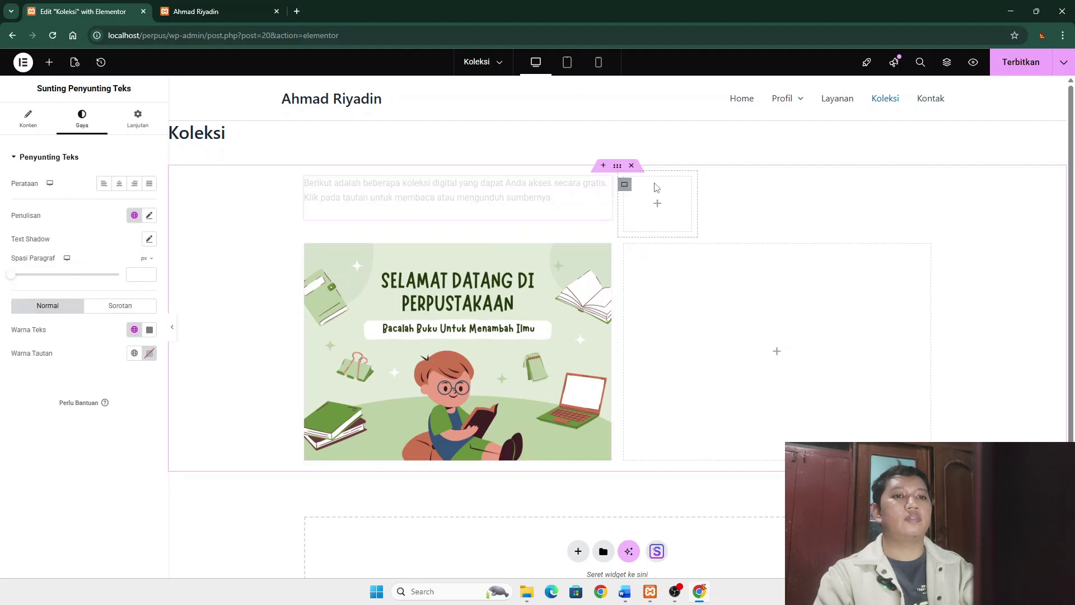
{"action": "right_click", "coordinate": [652, 184]}
{"action": "left_click", "coordinate": [706, 481]}
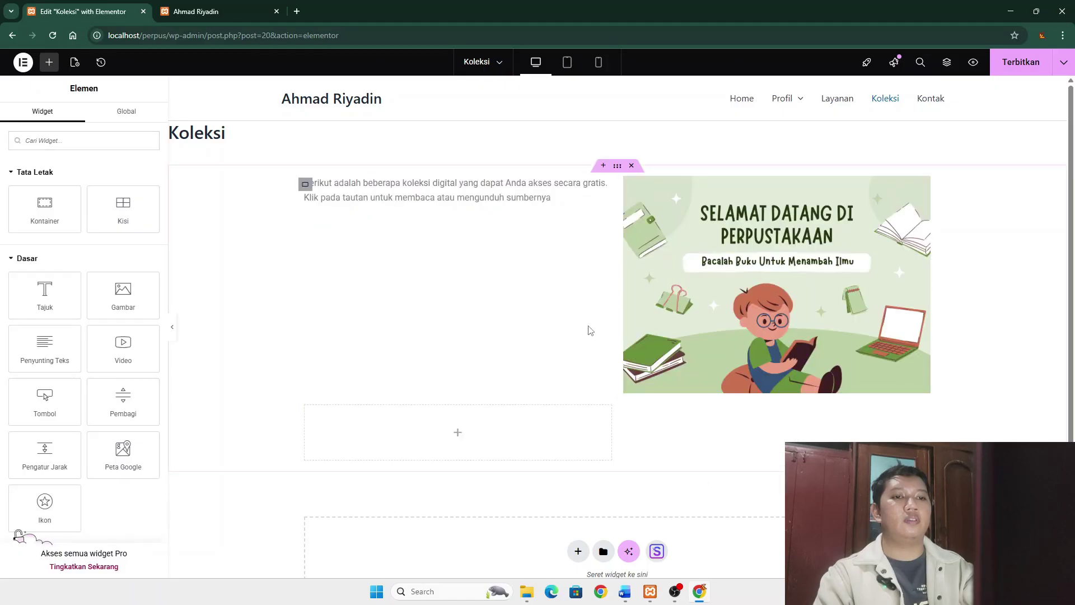
{"action": "left_click_drag", "start_coordinate": [751, 297], "coordinate": [362, 413]}
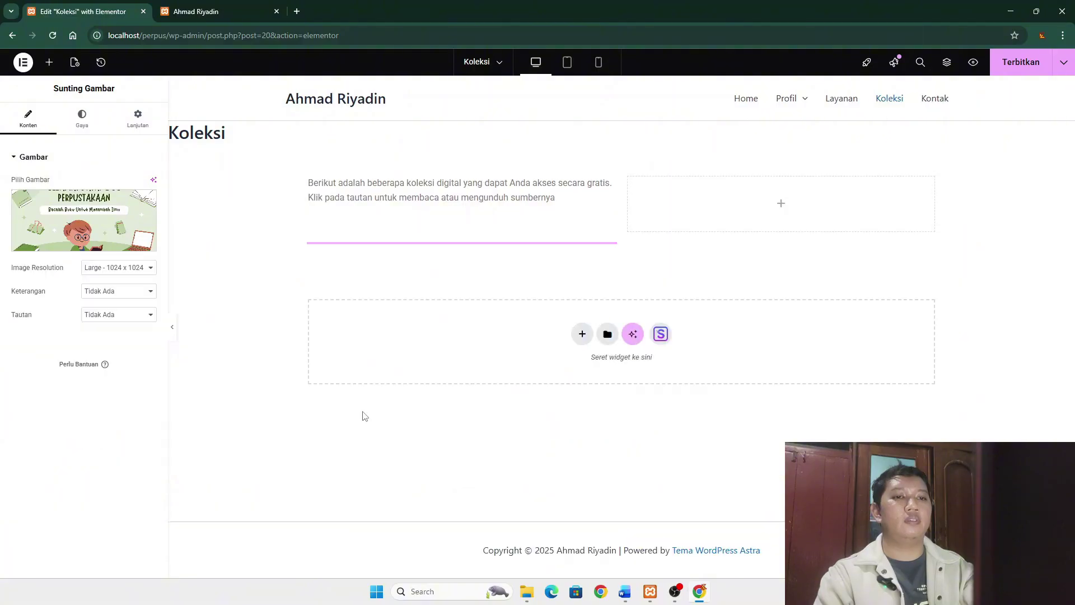
{"action": "left_click_drag", "start_coordinate": [448, 191], "coordinate": [744, 208]}
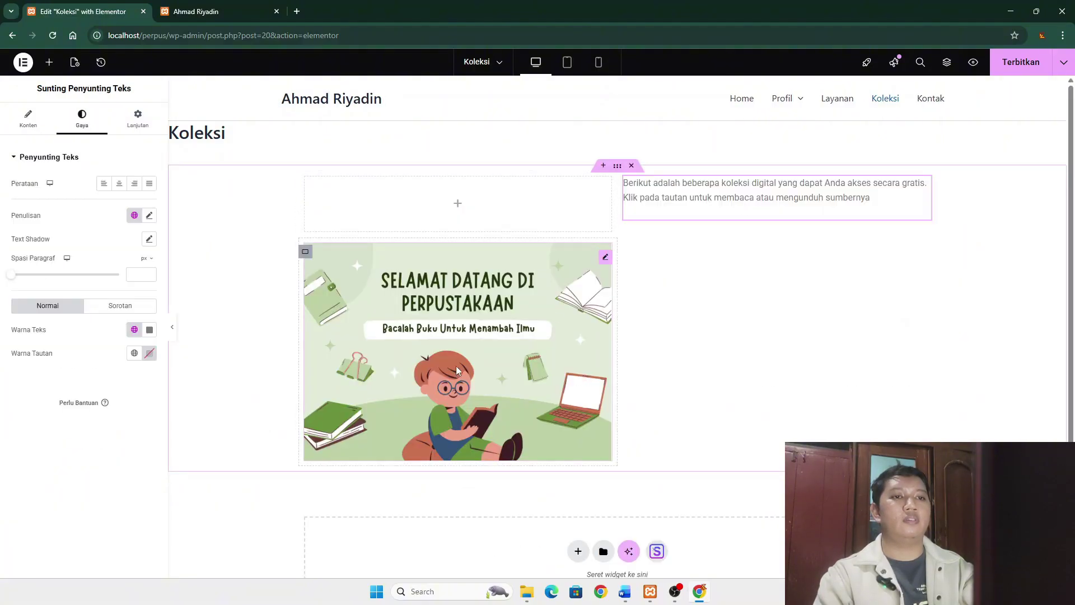
{"action": "left_click_drag", "start_coordinate": [464, 291], "coordinate": [481, 207]}
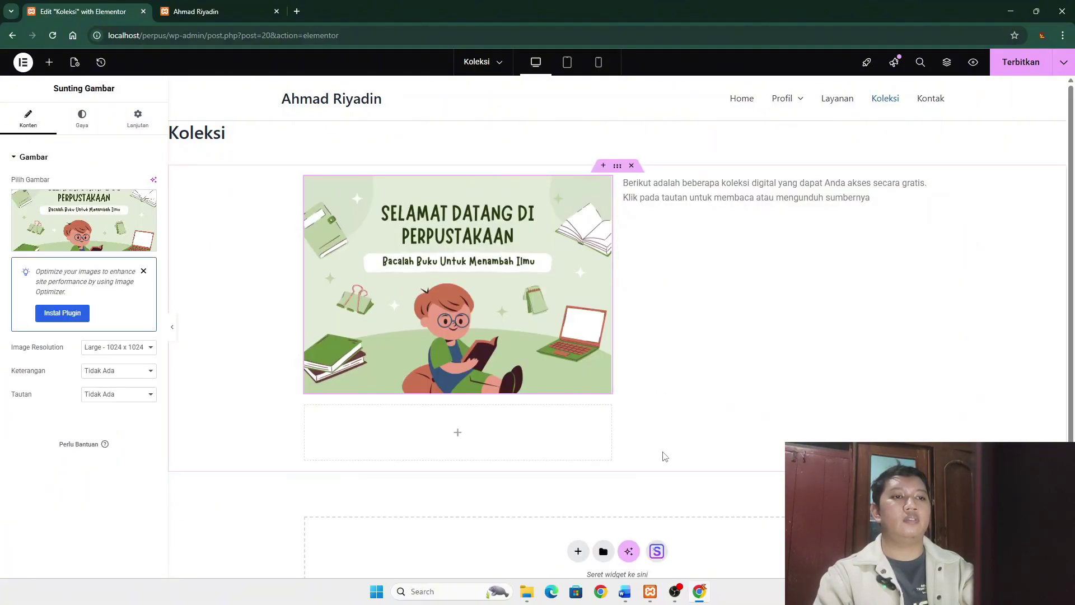
{"action": "left_click_drag", "start_coordinate": [541, 429], "coordinate": [665, 352]}
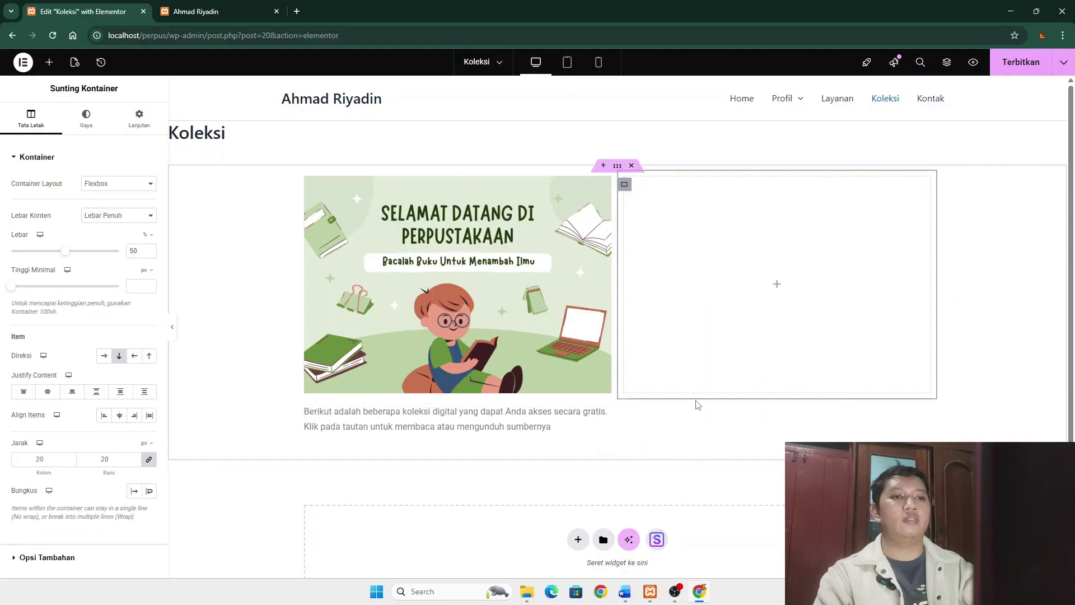
{"action": "left_click", "coordinate": [778, 290]}
{"action": "left_click_drag", "start_coordinate": [42, 398], "coordinate": [752, 305]}
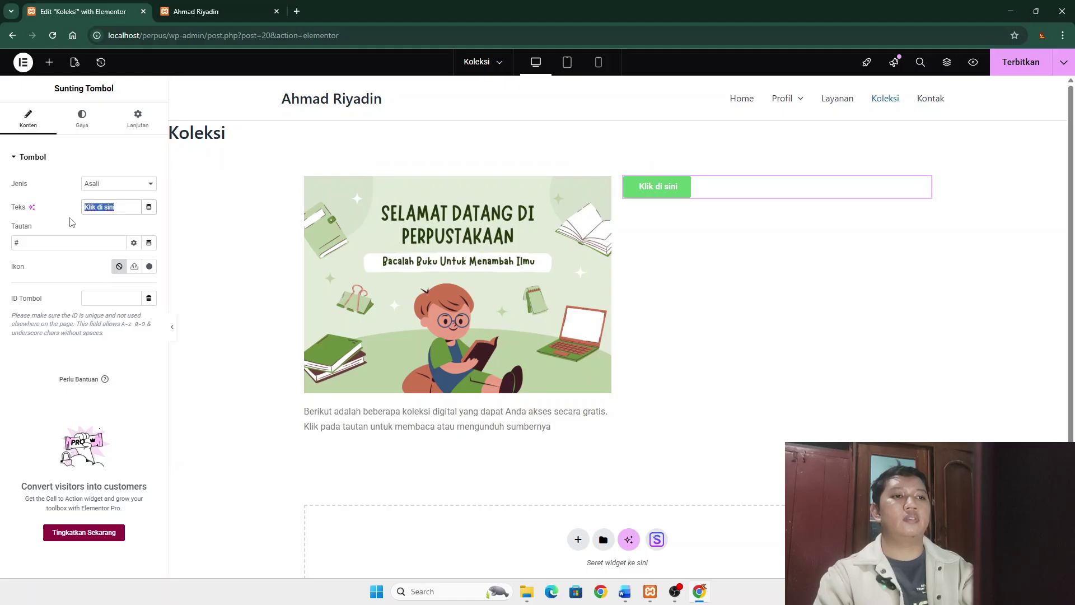
{"action": "type", "text": "Pustaka UT"}
{"action": "double_click", "coordinate": [17, 242]}
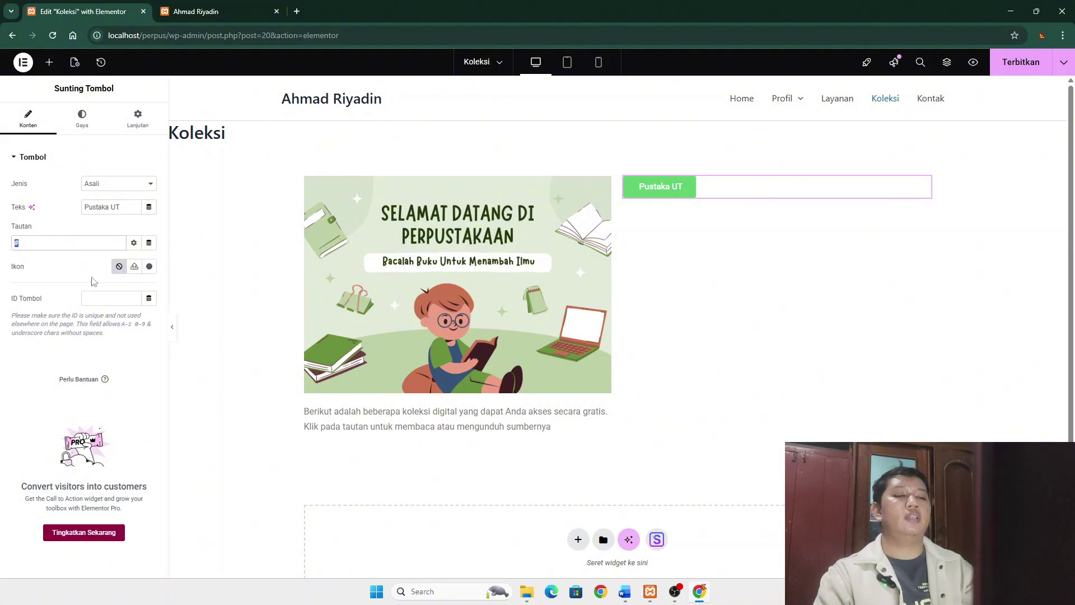
{"action": "left_click", "coordinate": [619, 590]}
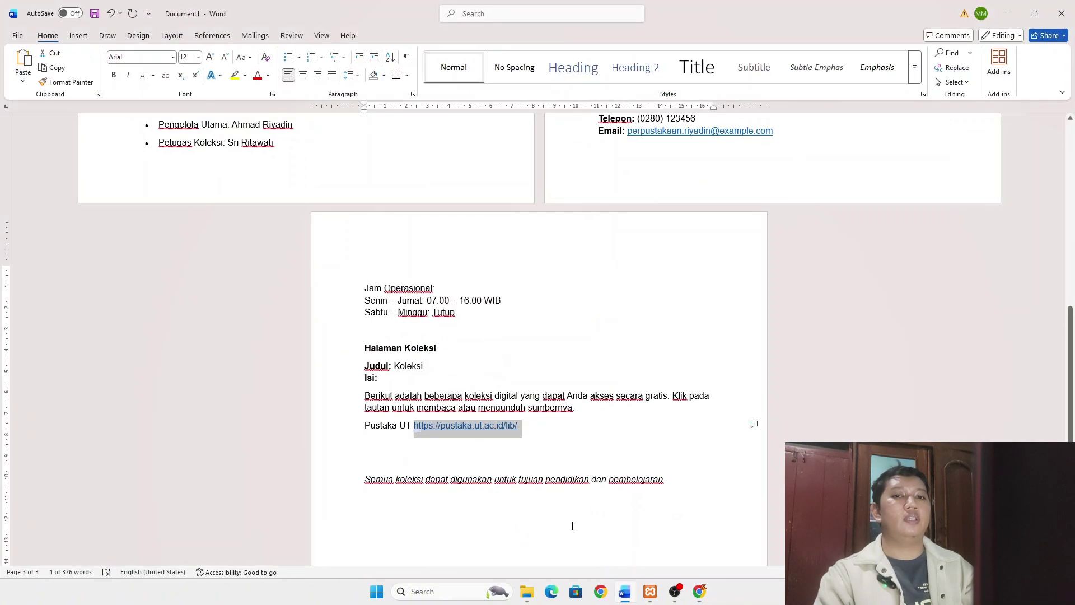
{"action": "left_click", "coordinate": [625, 591]}
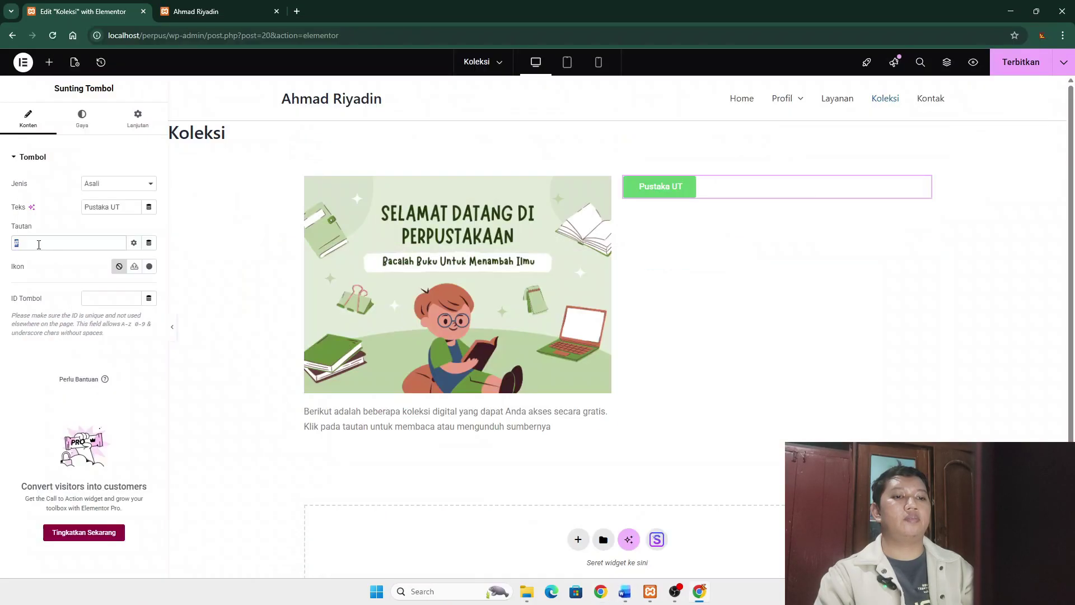
{"action": "type", "text": "https://pustaka.ut.ac.id/lib/"}
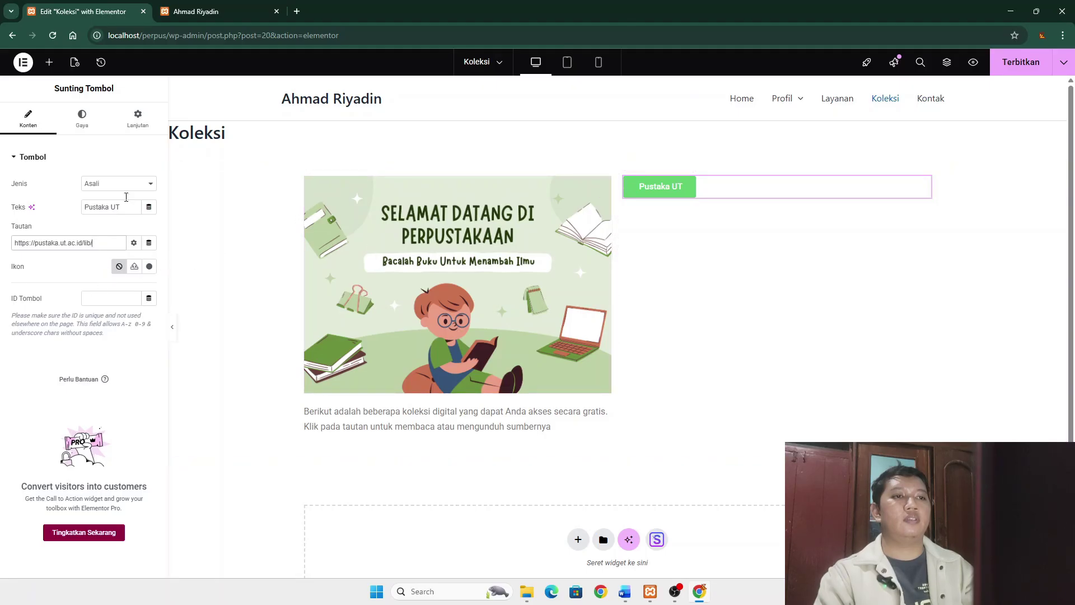
- Set the button background colour to a darker blue and publish Koleksi
{"action": "left_click", "coordinate": [82, 118]}
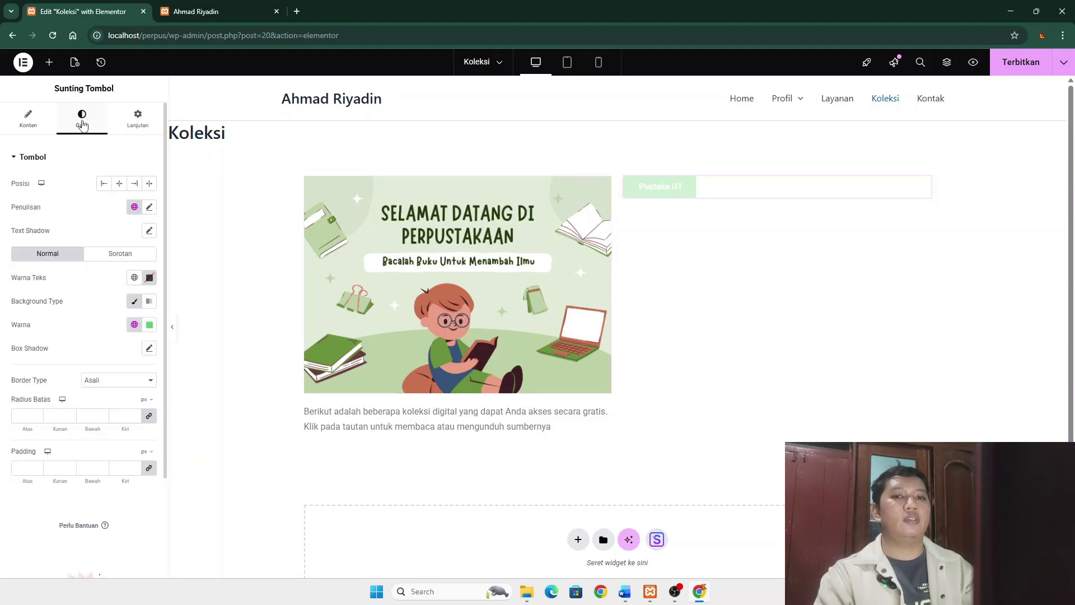
{"action": "left_click", "coordinate": [149, 326]}
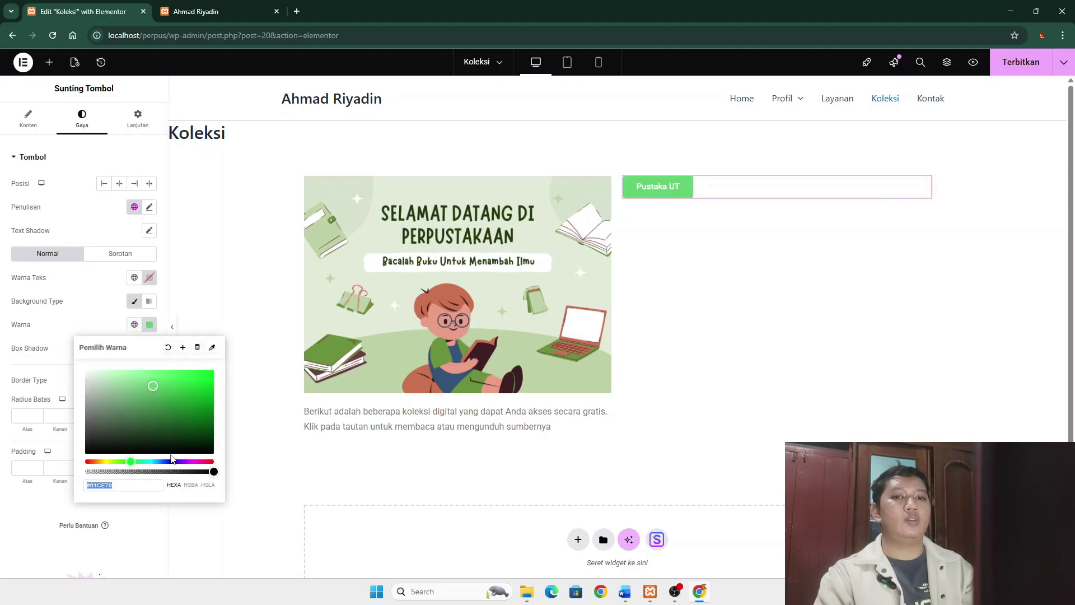
{"action": "left_click", "coordinate": [165, 460]}
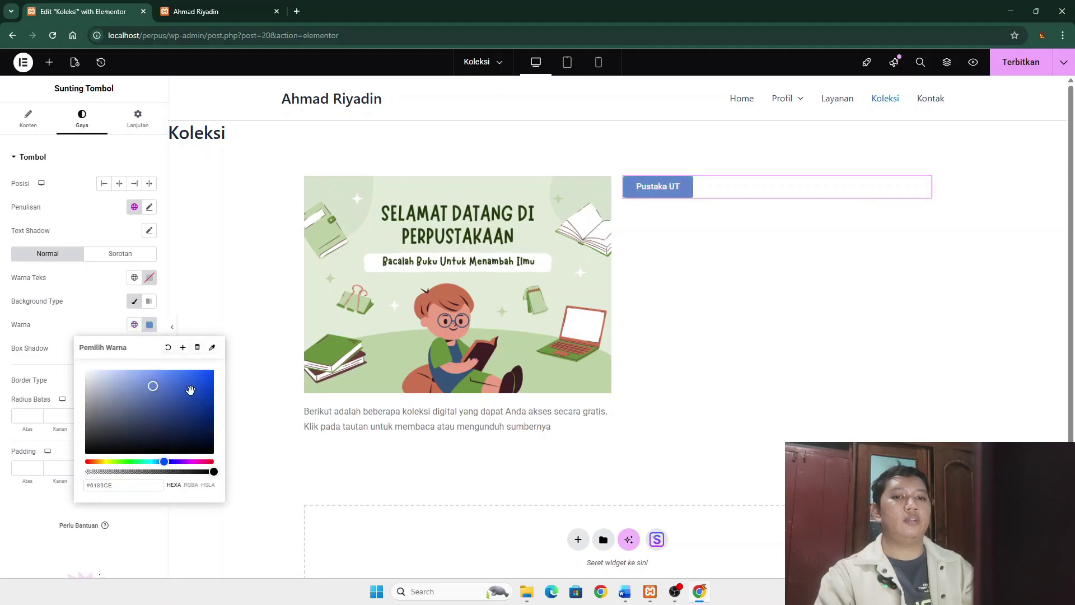
{"action": "left_click", "coordinate": [197, 390]}
{"action": "left_click", "coordinate": [667, 330]}
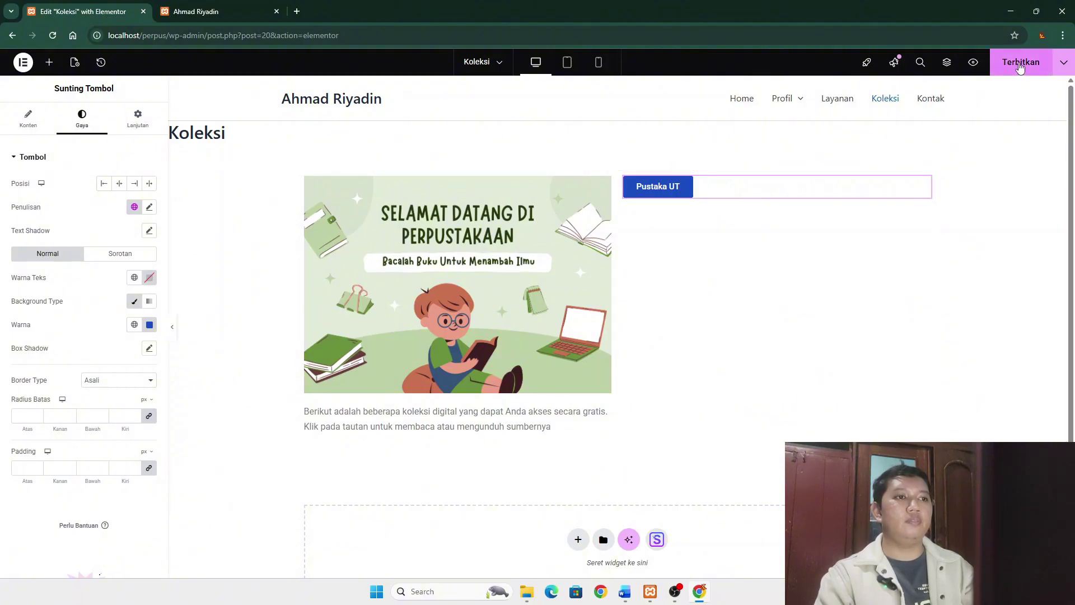
{"action": "left_click", "coordinate": [1019, 63]}
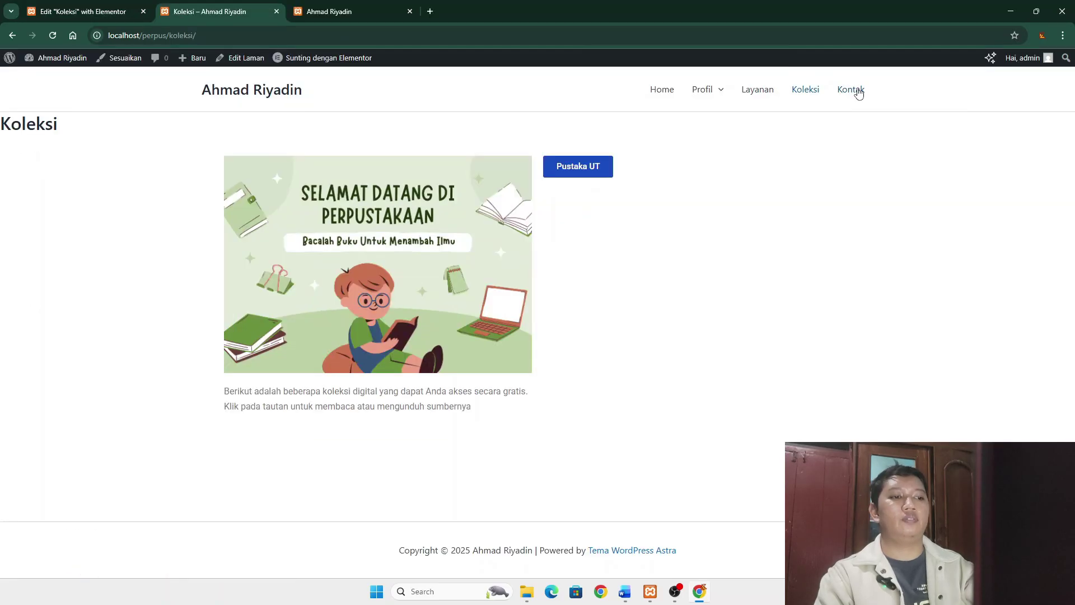
- View Kontak and Koleksi live, test the Pustaka UT link, and return to Koleksi
{"action": "left_click", "coordinate": [859, 91]}
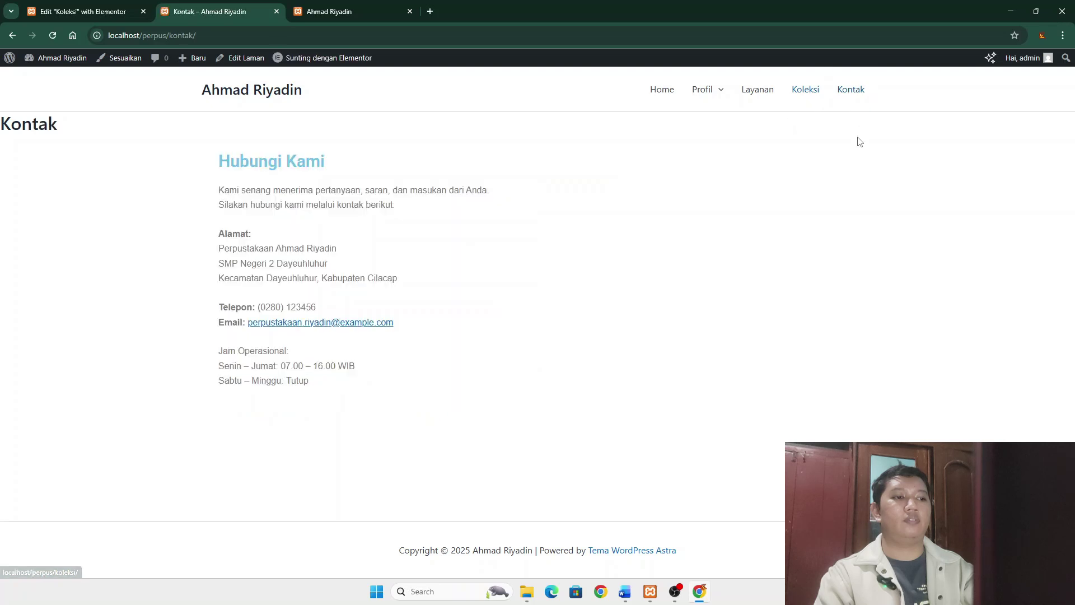
{"action": "left_click", "coordinate": [800, 92]}
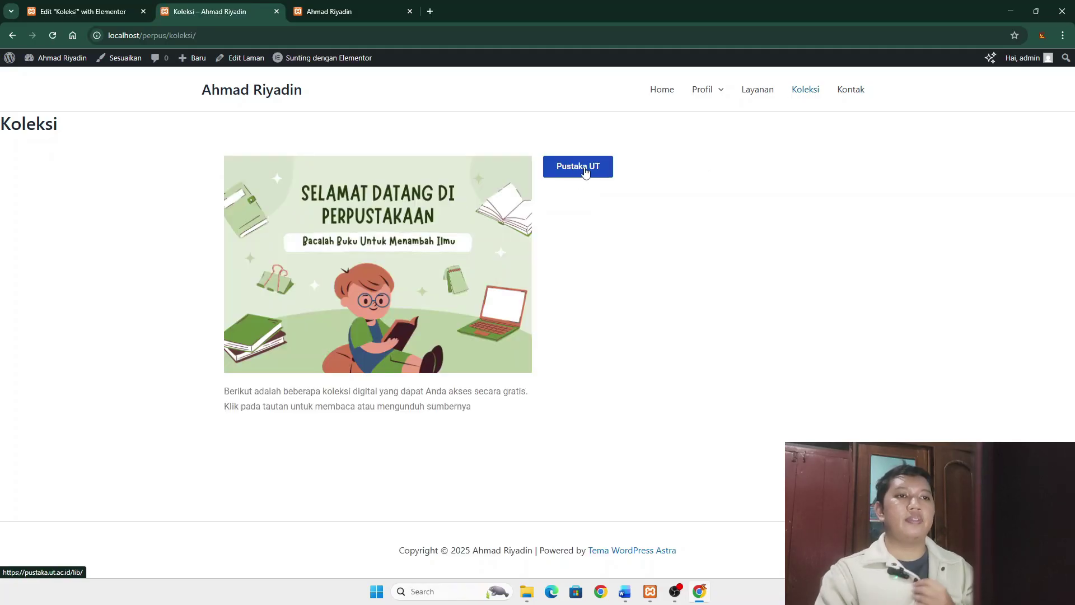
{"action": "left_click", "coordinate": [583, 171]}
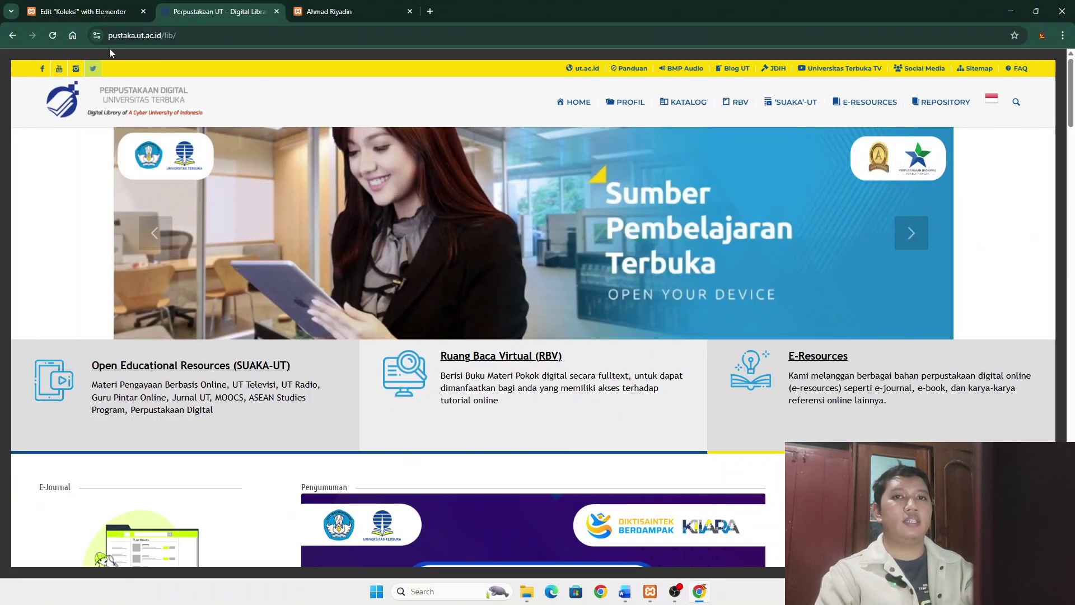
{"action": "left_click", "coordinate": [11, 36]}
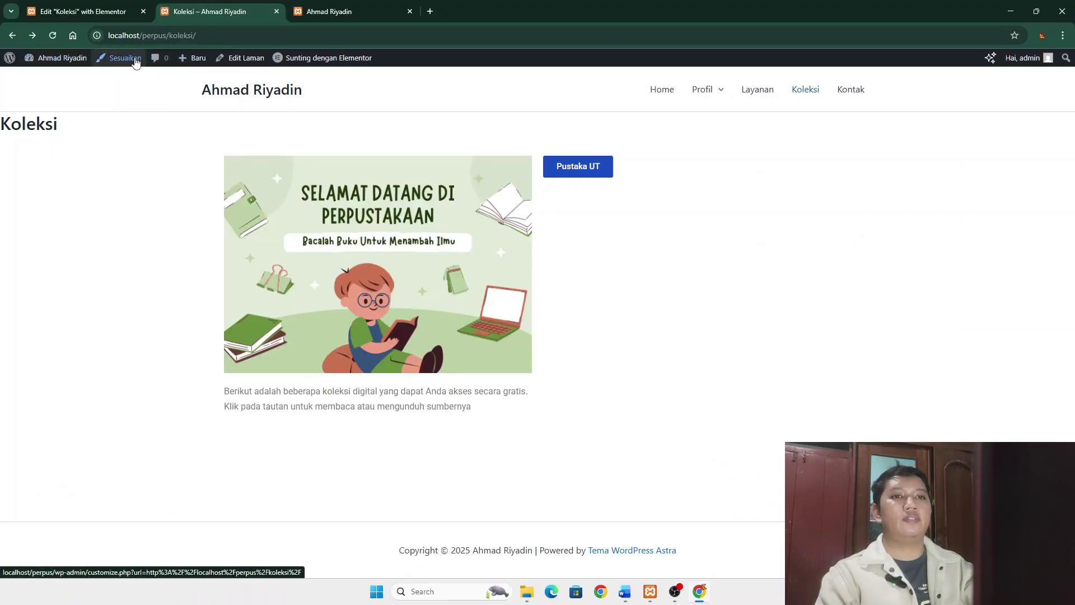
{"action": "mouse_move", "coordinate": [345, 59]}
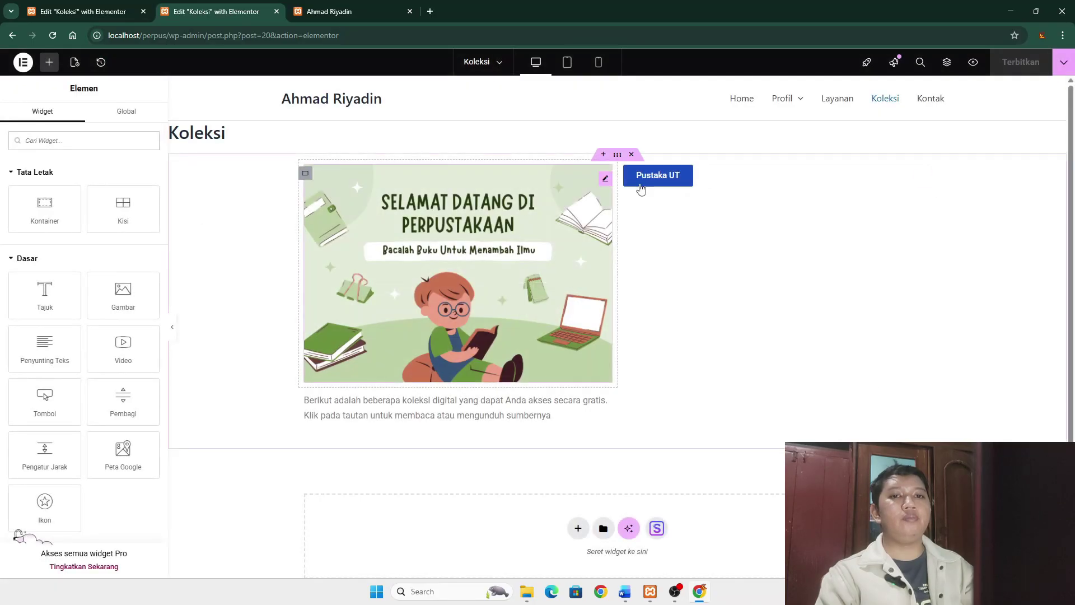
- Set the Pustaka UT link to open in a new window, publish, and preview Koleksi
{"action": "left_click", "coordinate": [650, 180]}
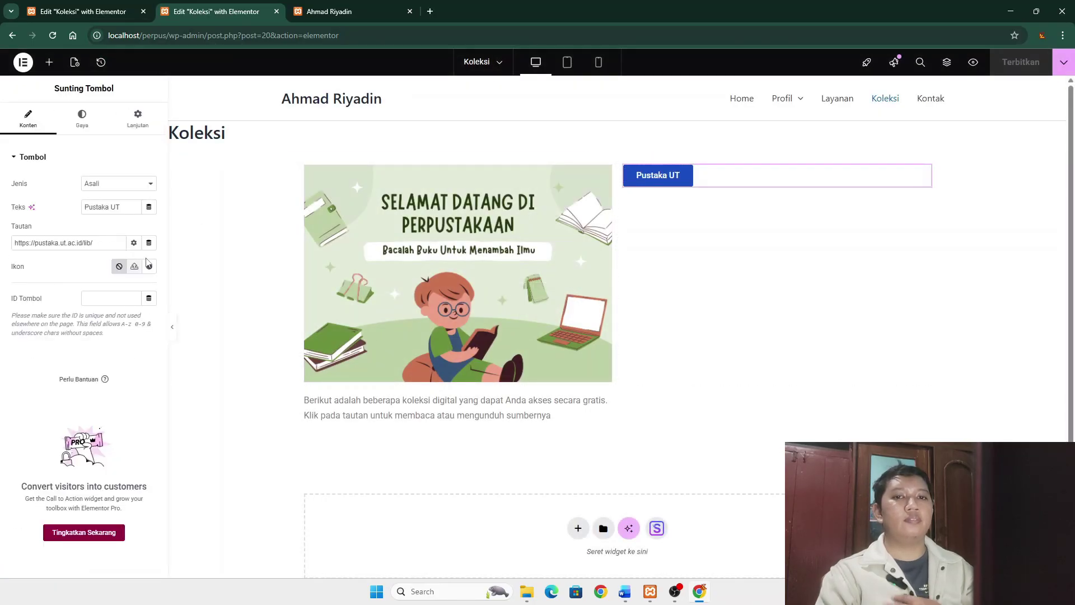
{"action": "left_click", "coordinate": [134, 243]}
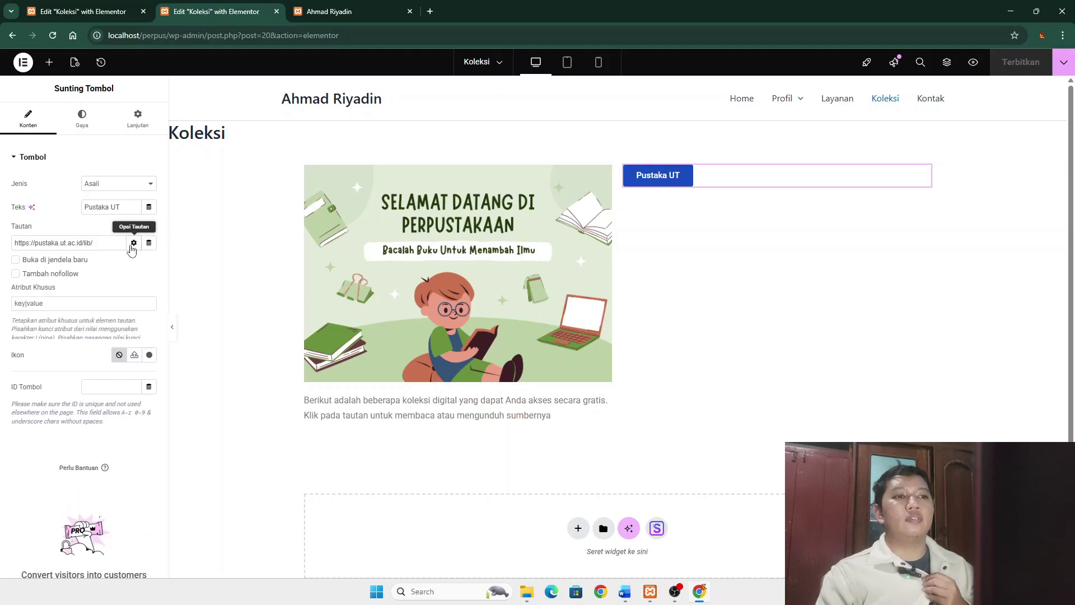
{"action": "left_click", "coordinate": [16, 260]}
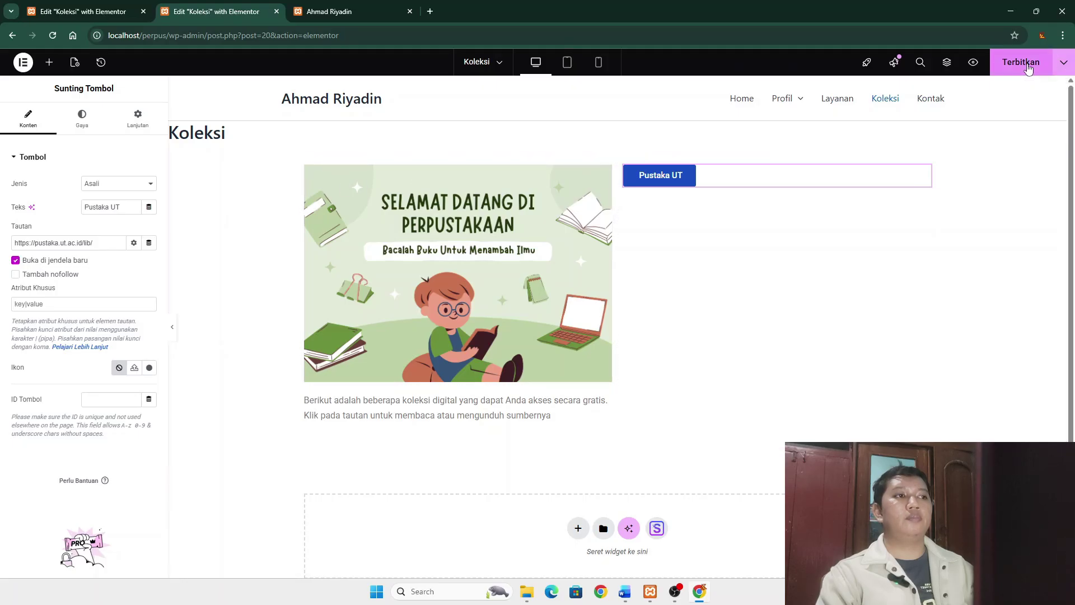
{"action": "left_click", "coordinate": [1025, 62]}
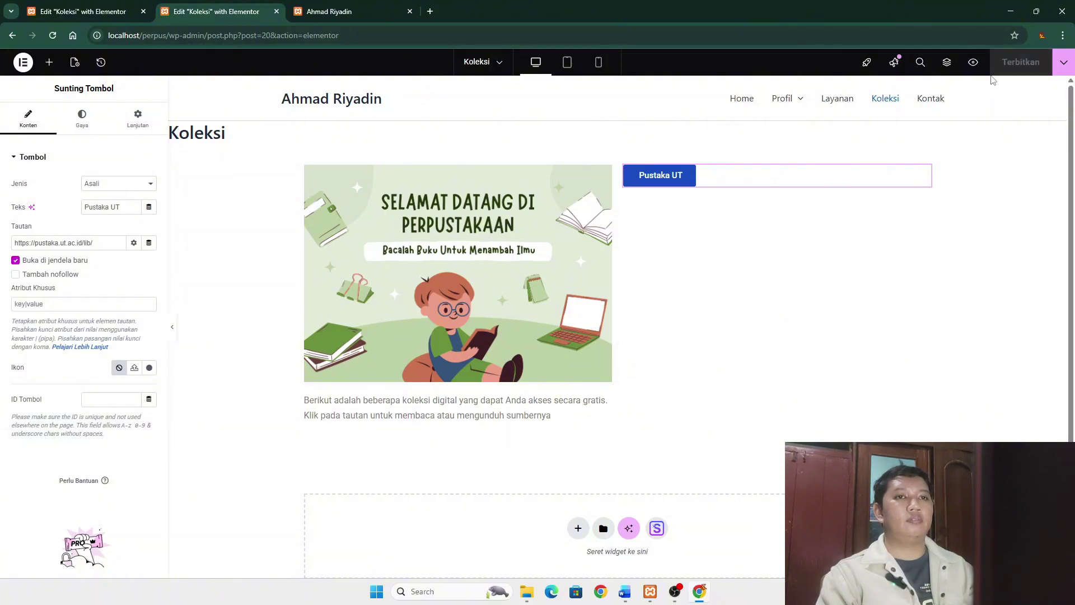
{"action": "left_click", "coordinate": [975, 63]}
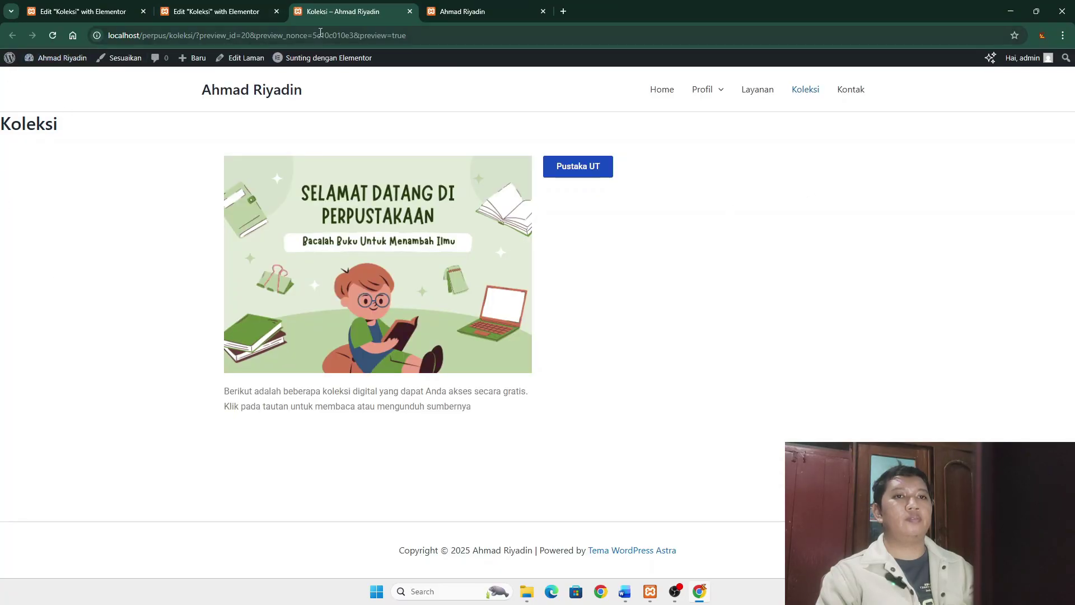
- Close the extra tabs and view the live home, Layanan and Koleksi pages
{"action": "left_click", "coordinate": [410, 11]}
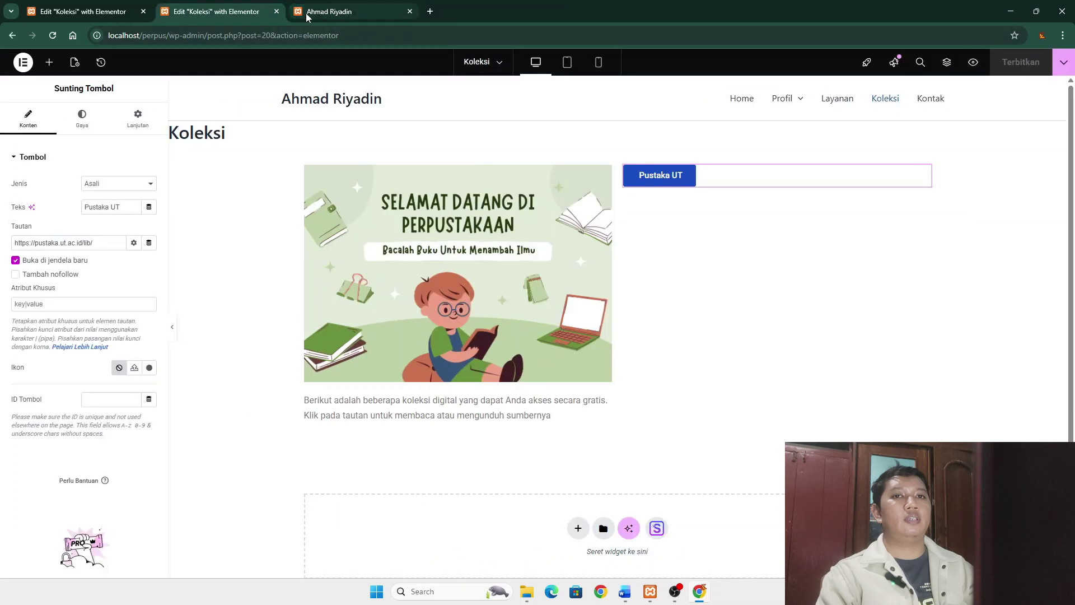
{"action": "left_click", "coordinate": [276, 11]}
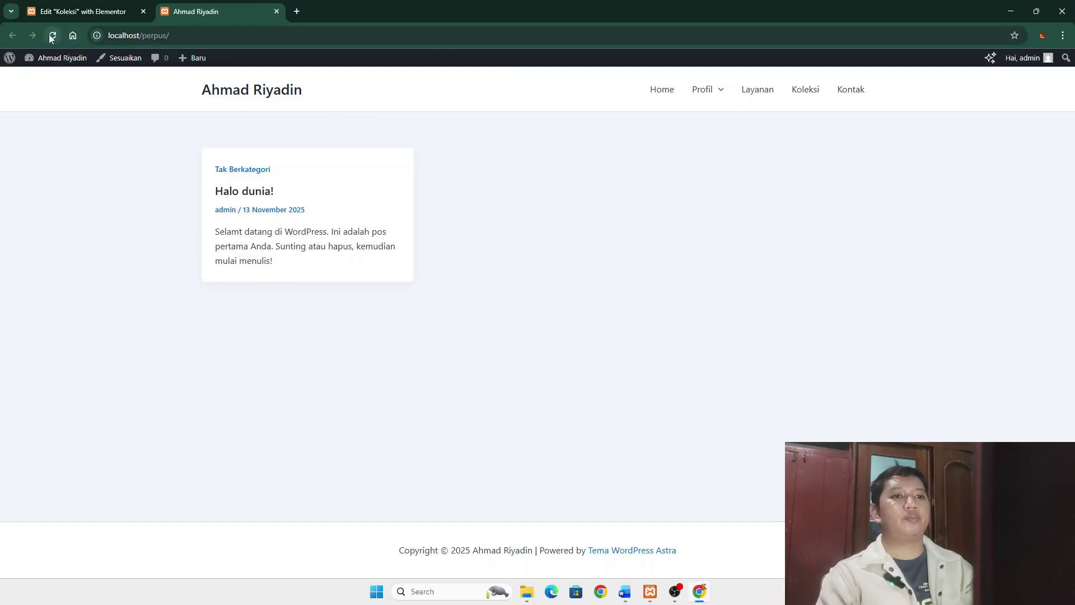
{"action": "left_click", "coordinate": [235, 171]}
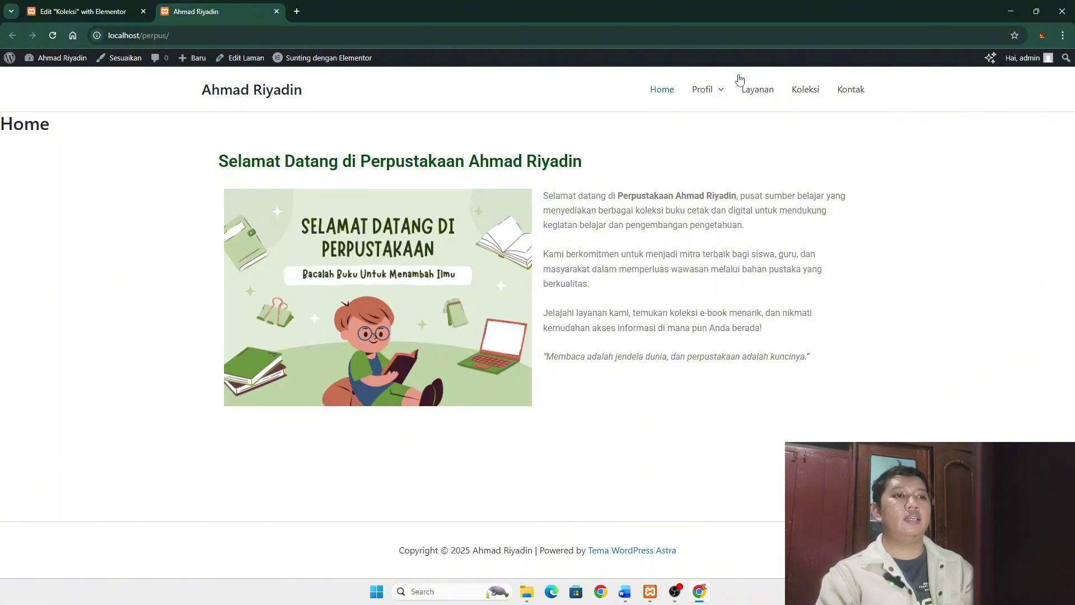
{"action": "mouse_move", "coordinate": [717, 97]}
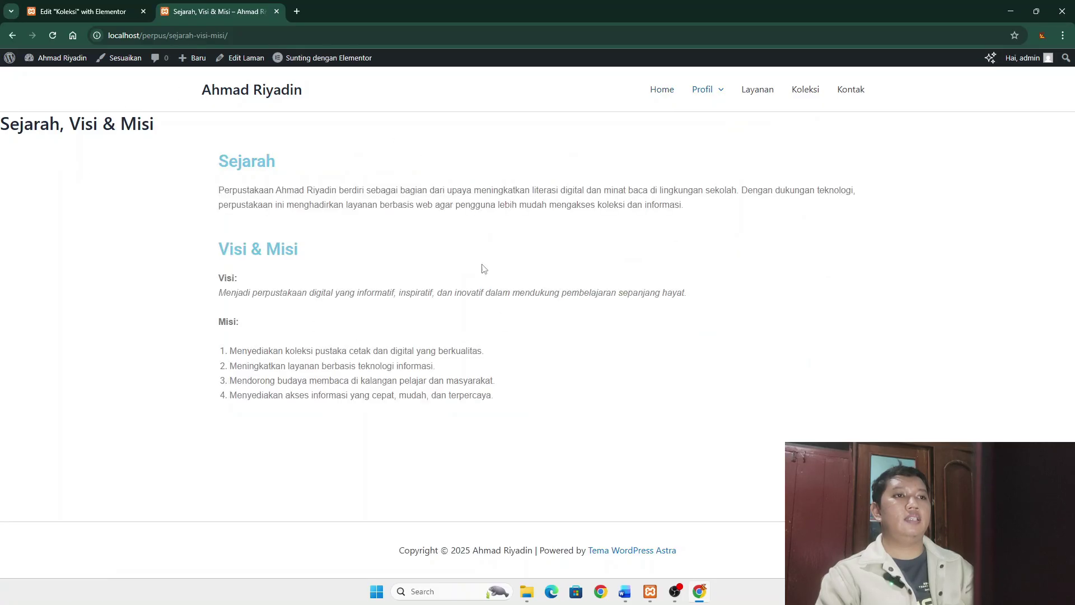
{"action": "left_click", "coordinate": [767, 93]}
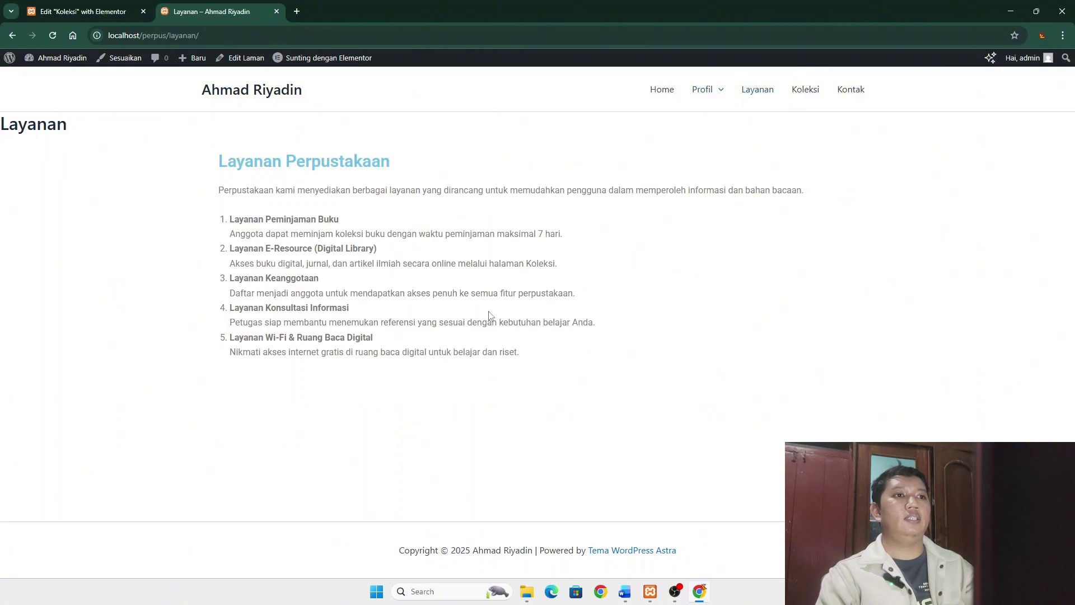
{"action": "left_click", "coordinate": [804, 91]}
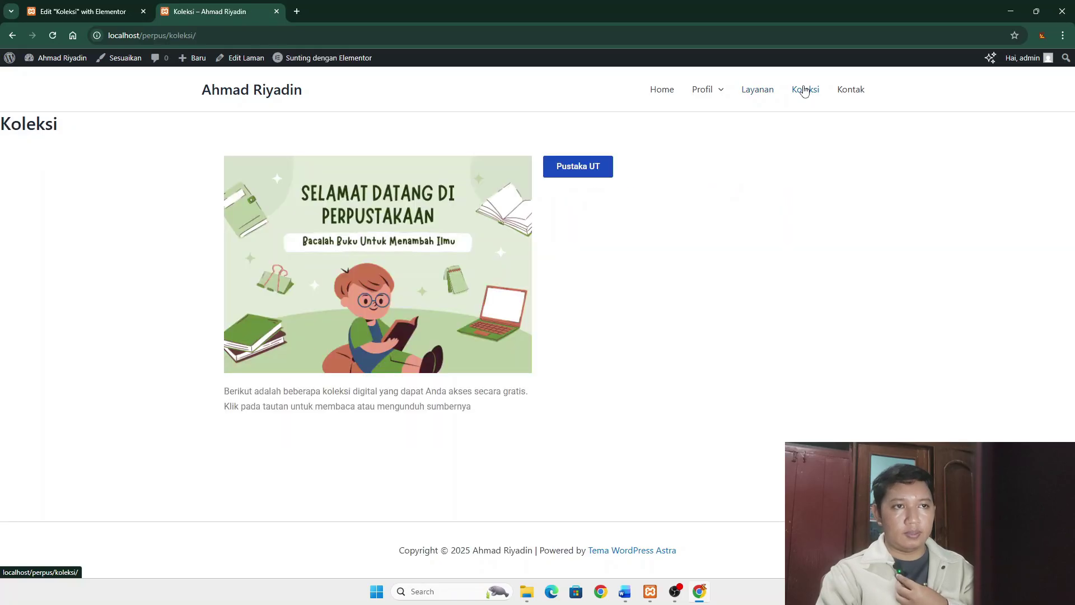
- Confirm Pustaka UT opens in a new tab, view Kontak, then go to the Dashboard
{"action": "left_click", "coordinate": [582, 170]}
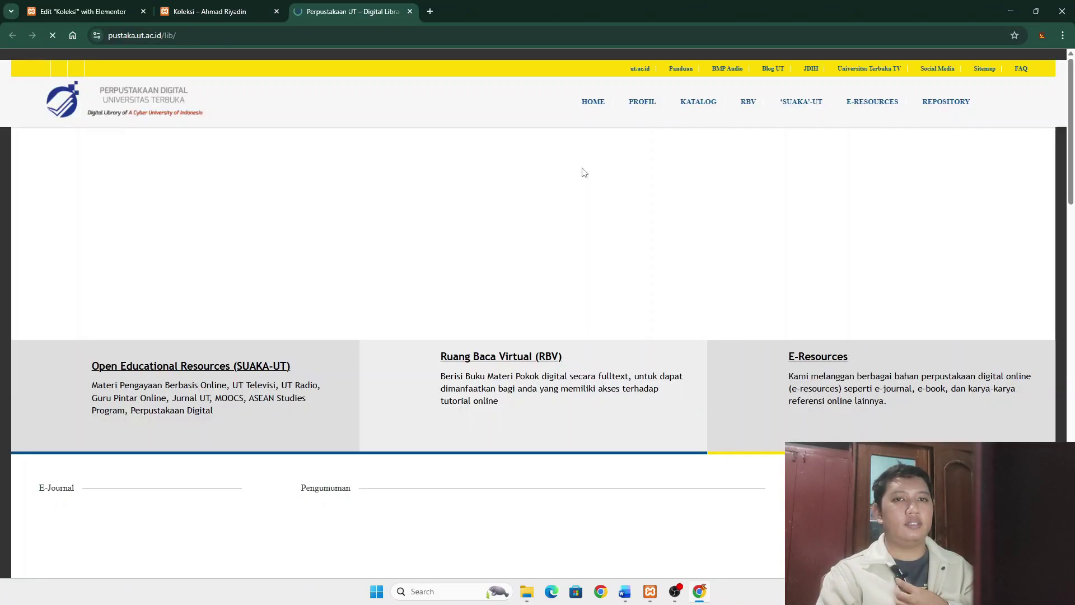
{"action": "scroll", "coordinate": [446, 219], "scroll_direction": "down", "scroll_amount": 9}
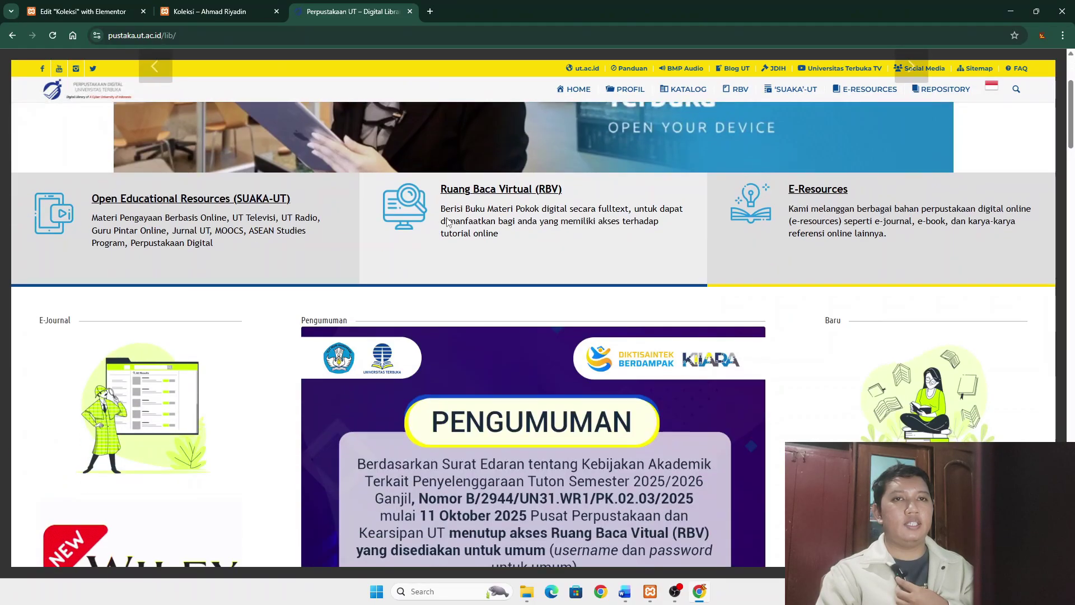
{"action": "scroll", "coordinate": [447, 224], "scroll_direction": "up", "scroll_amount": 5}
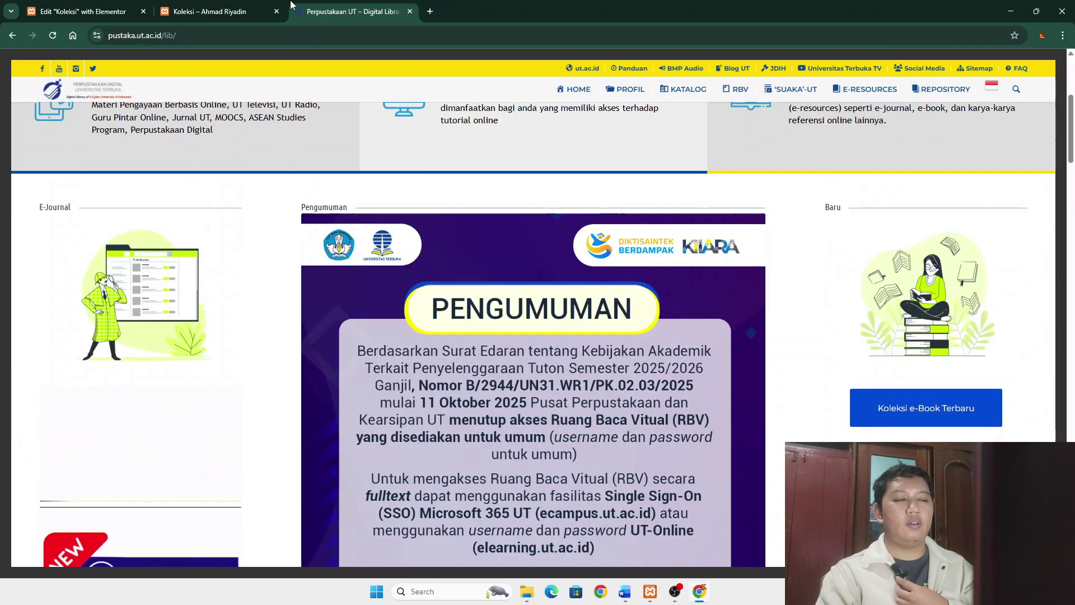
{"action": "left_click", "coordinate": [216, 12]}
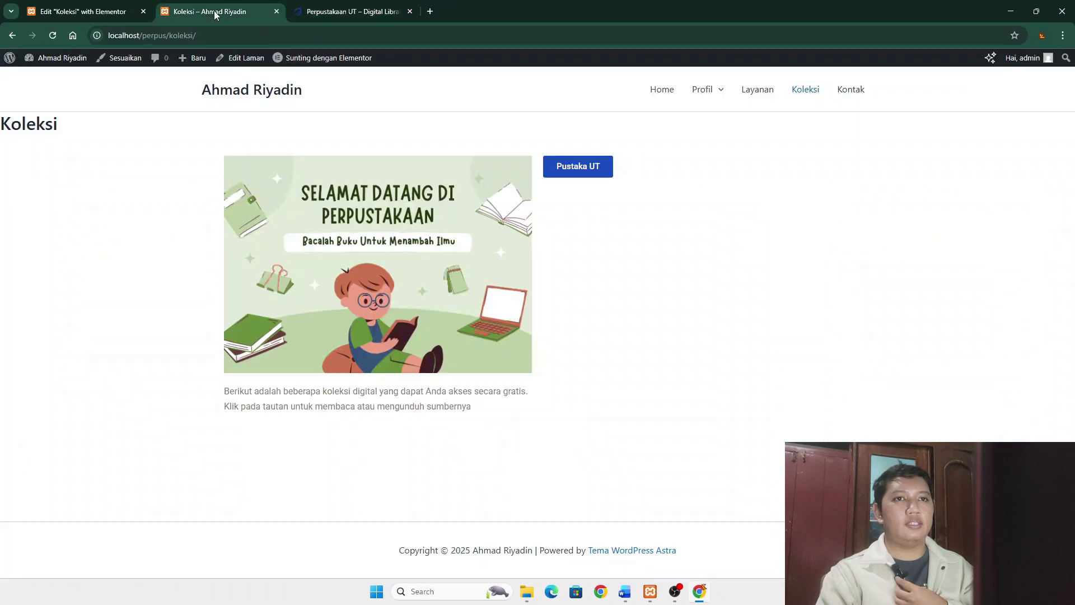
{"action": "left_click", "coordinate": [845, 93]}
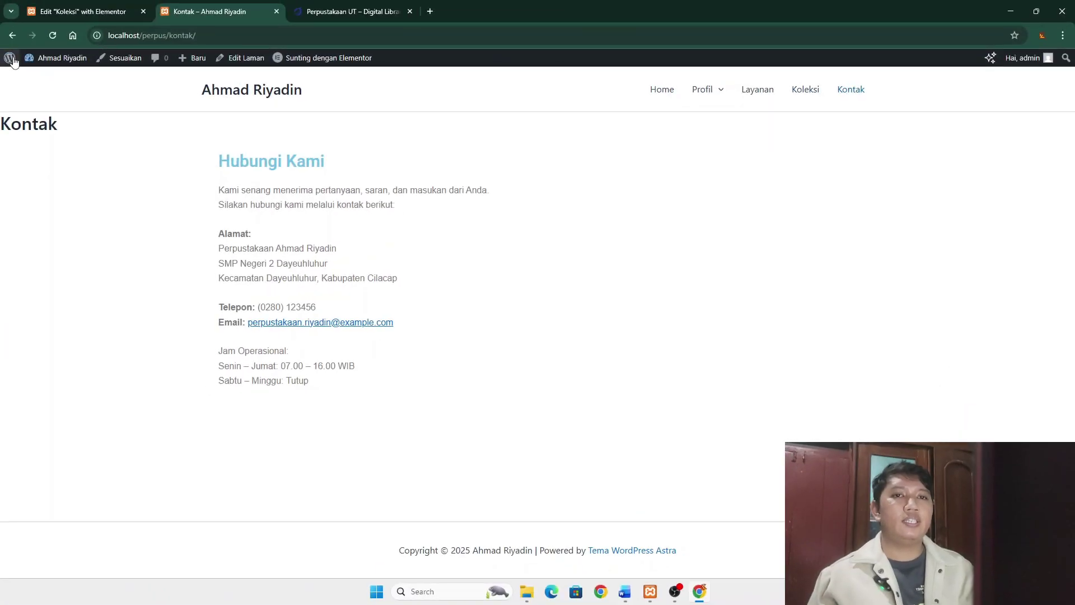
{"action": "left_click", "coordinate": [6, 59]}
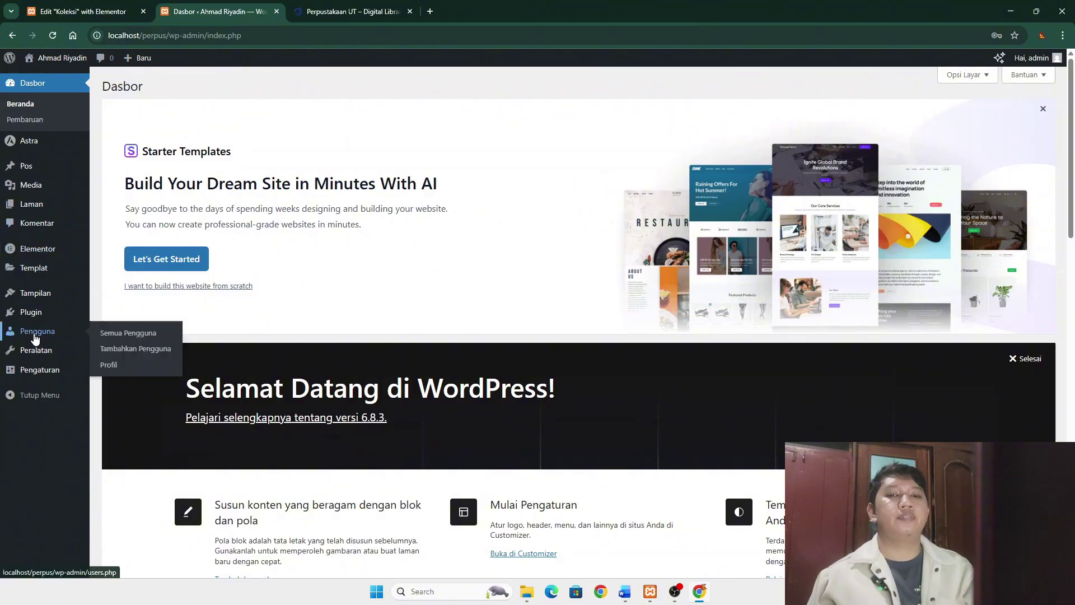
- On the Add New User form, enter the new user's username, email address and a short password
{"action": "left_click", "coordinate": [37, 337]}
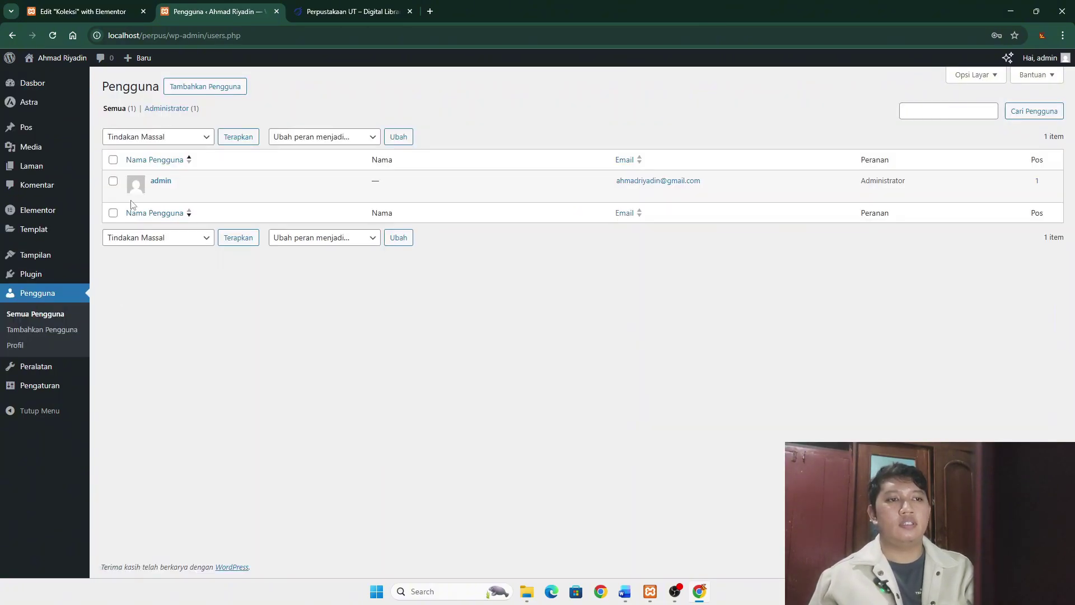
{"action": "left_click", "coordinate": [221, 88]}
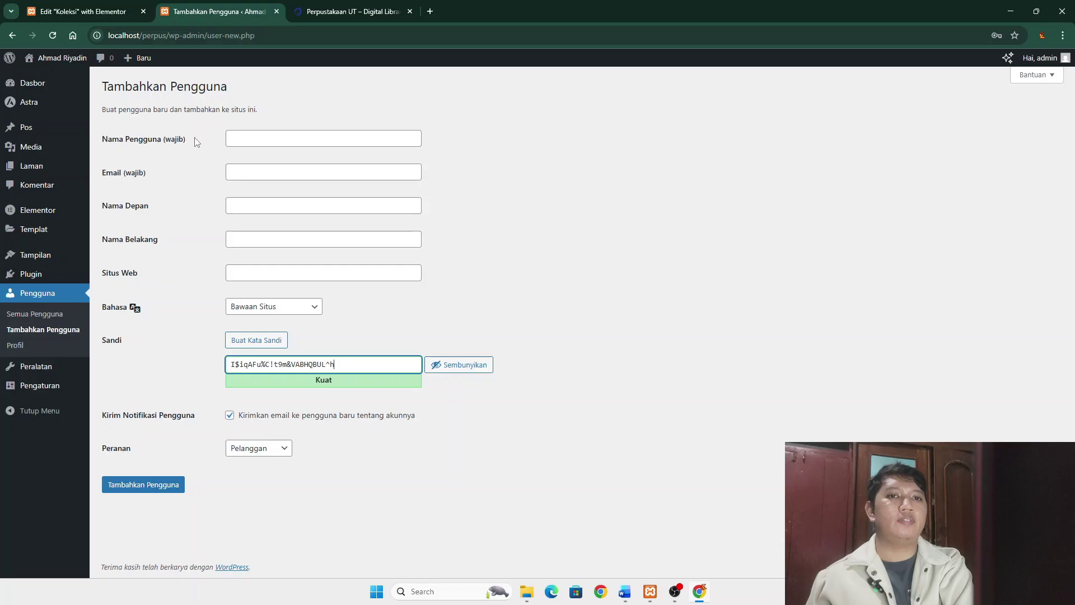
{"action": "left_click", "coordinate": [258, 137]}
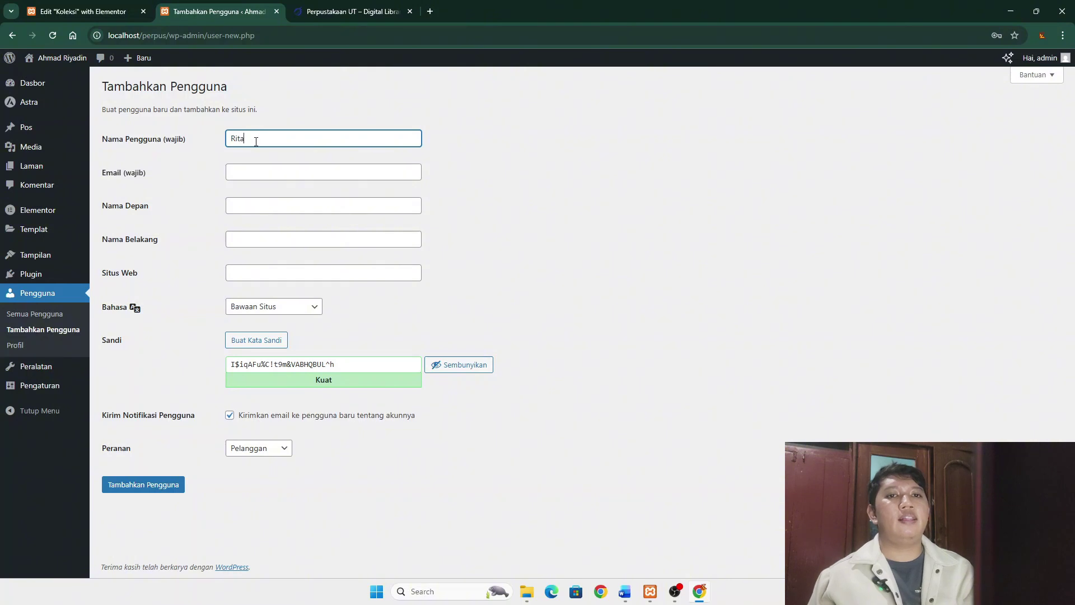
{"action": "left_click", "coordinate": [249, 173]}
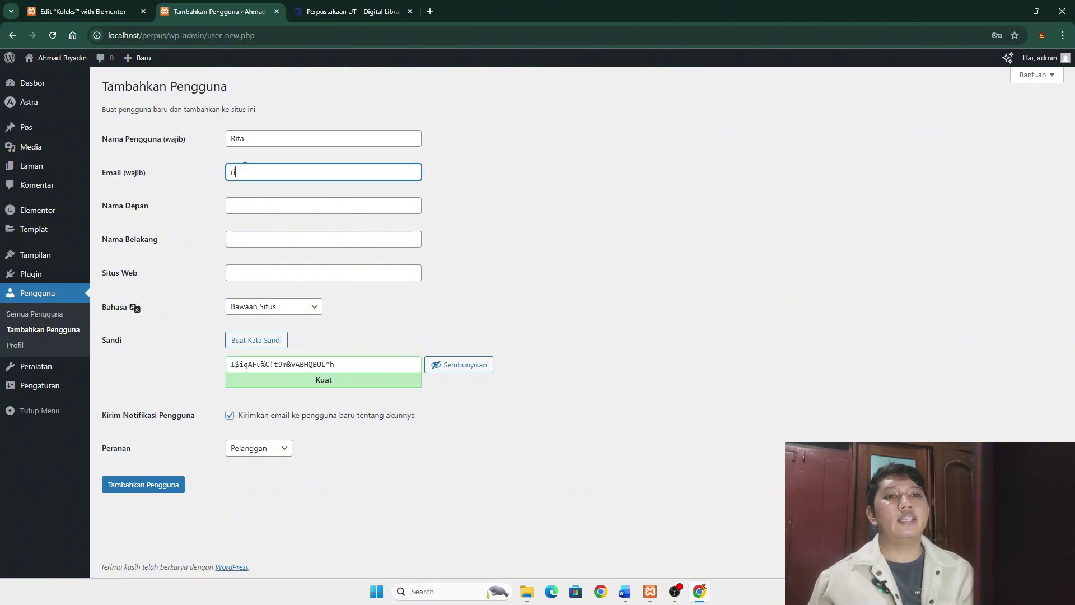
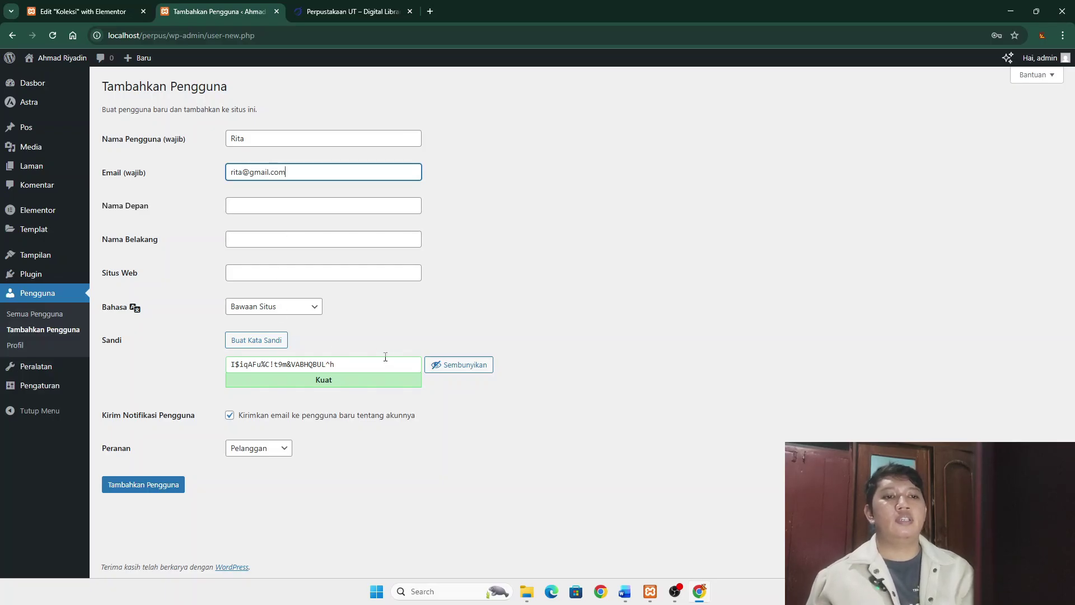
{"action": "left_click", "coordinate": [359, 364]}
{"action": "left_click_drag", "start_coordinate": [360, 364], "coordinate": [224, 360]}
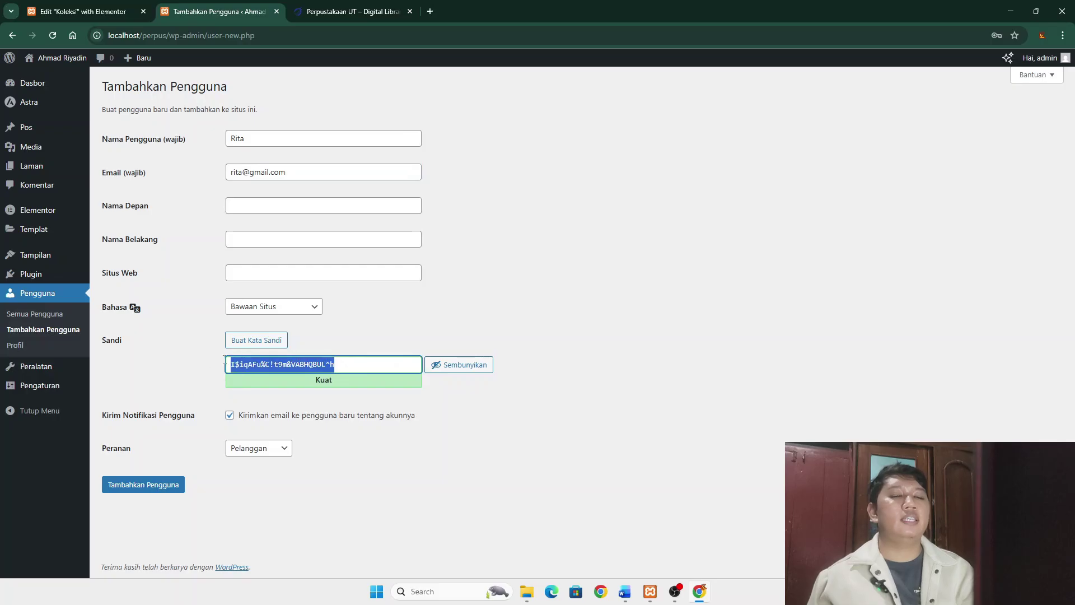
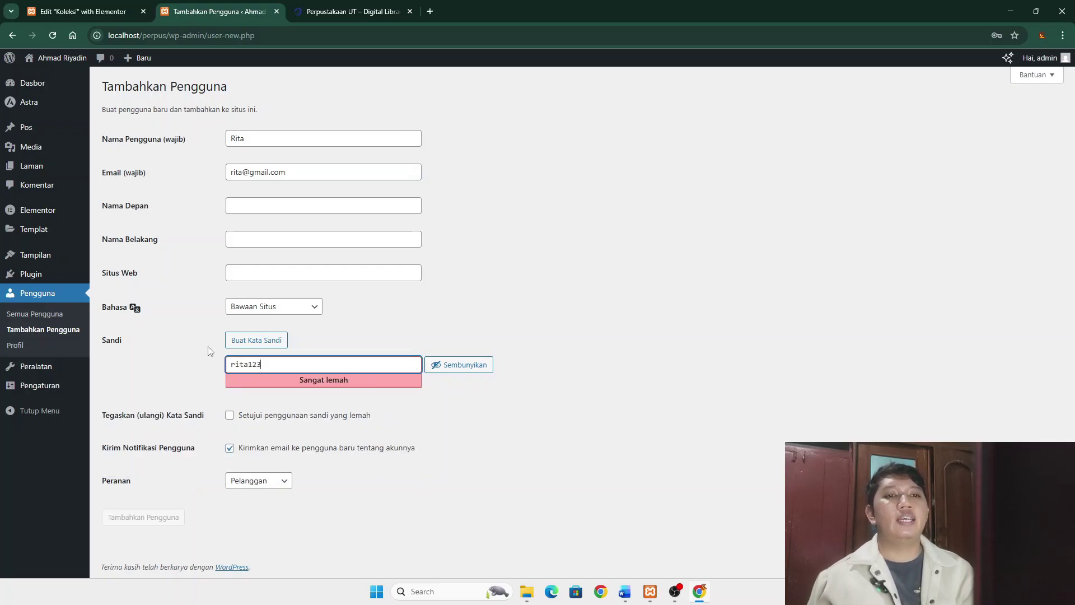
- Confirm the weak password, disable the notification email, set the role to Editor and create the user
{"action": "left_click", "coordinate": [230, 415]}
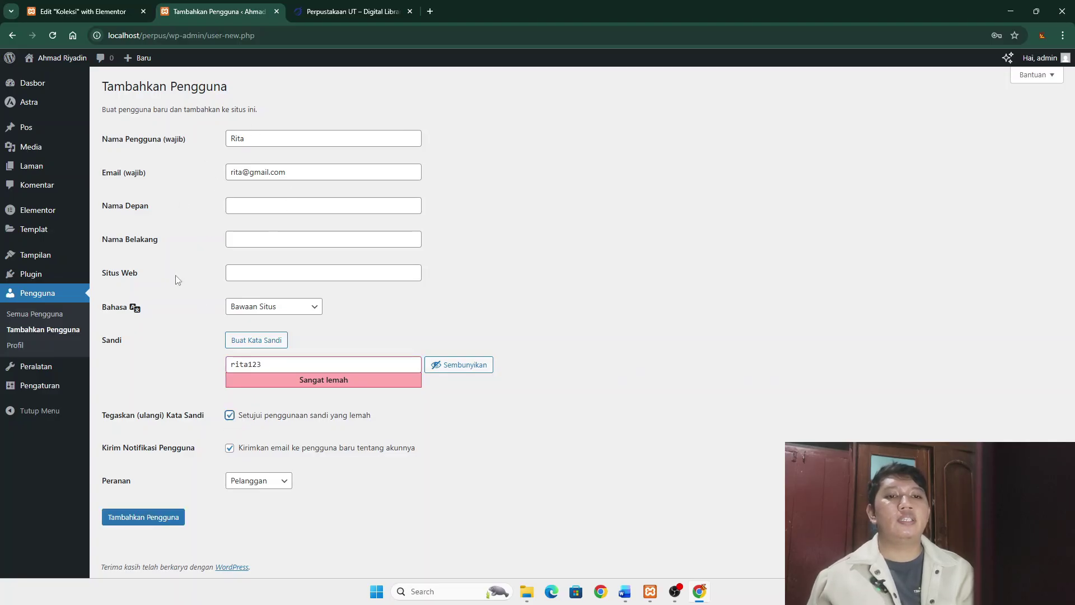
{"action": "left_click", "coordinate": [230, 448]}
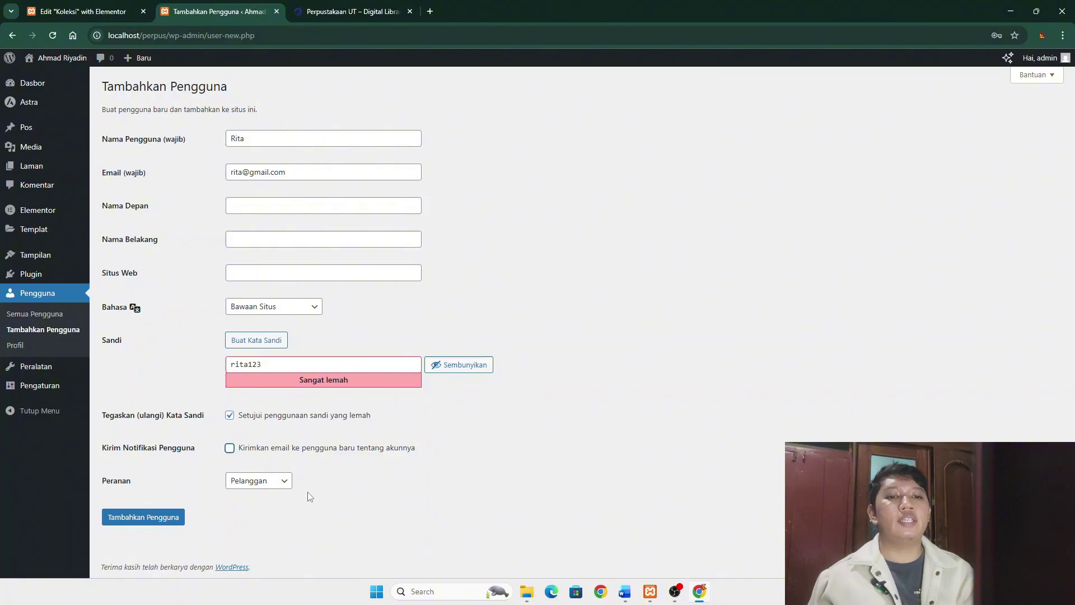
{"action": "left_click", "coordinate": [281, 483]}
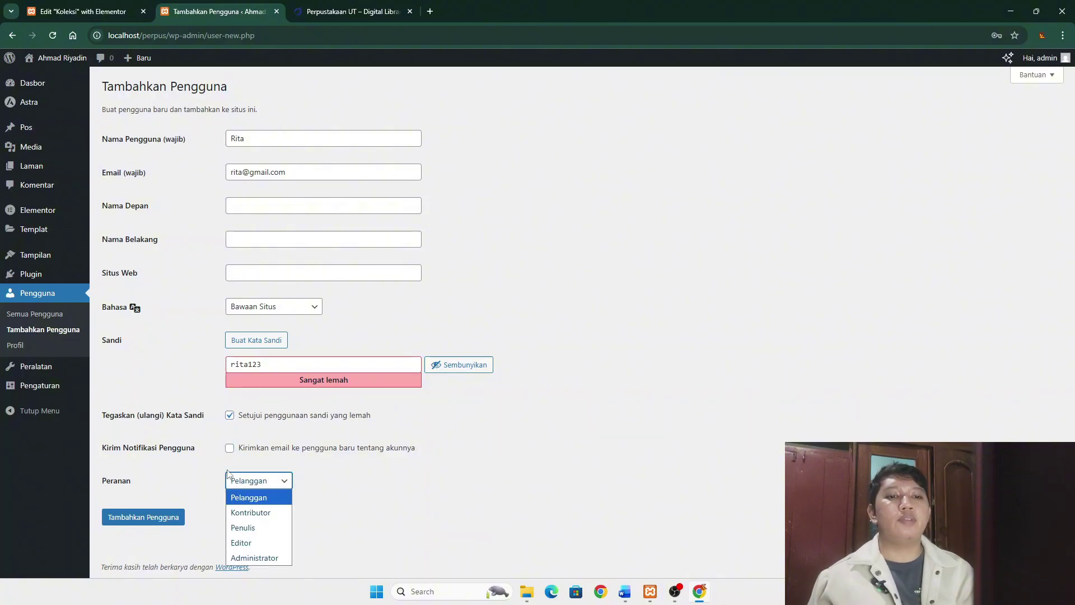
{"action": "left_click", "coordinate": [261, 543]}
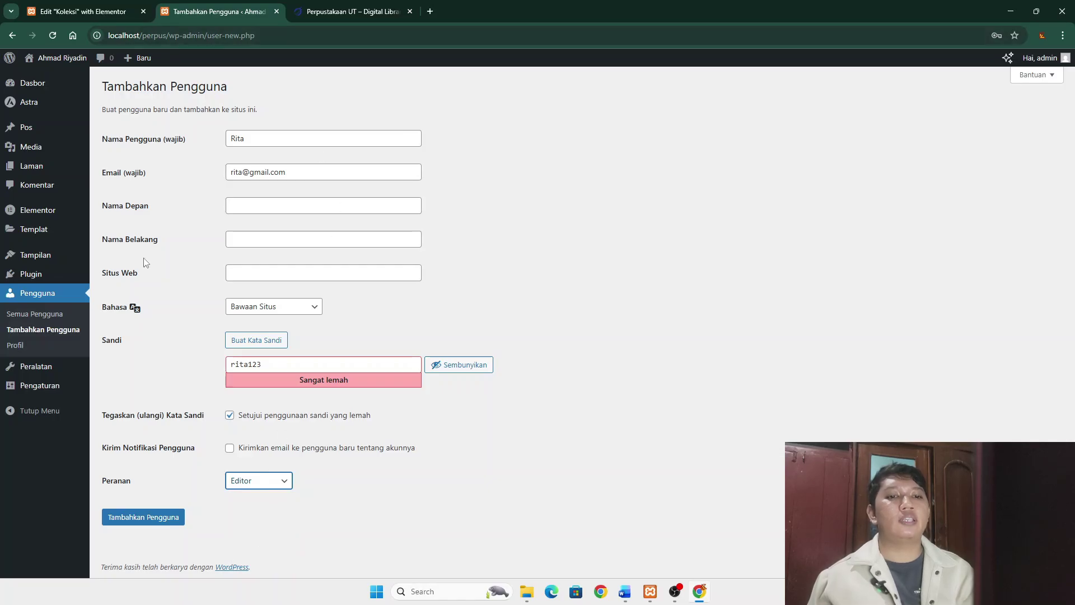
{"action": "left_click", "coordinate": [160, 518]}
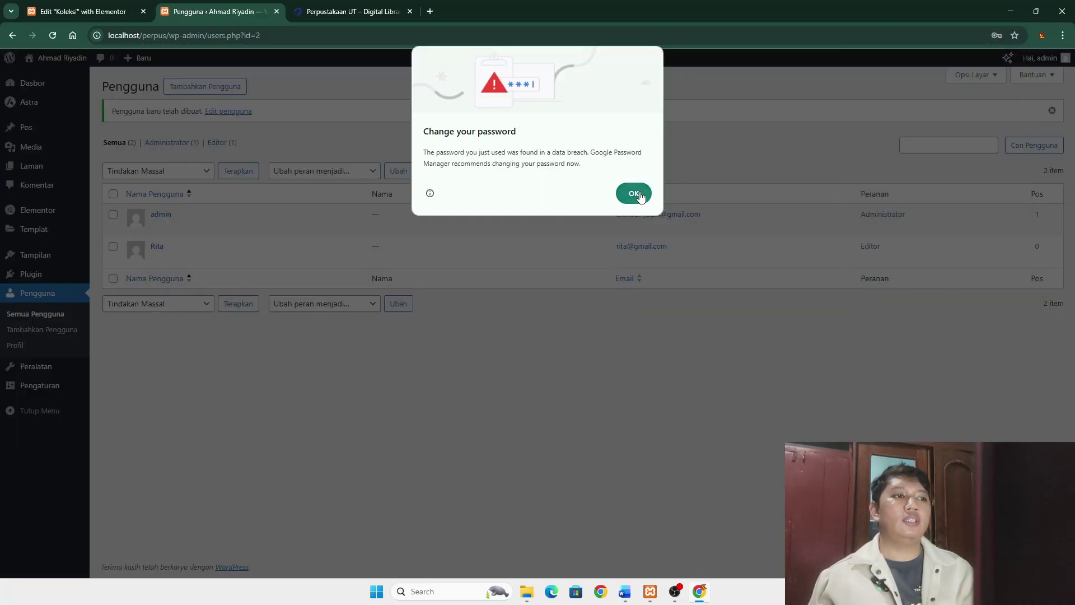
{"action": "left_click", "coordinate": [633, 194]}
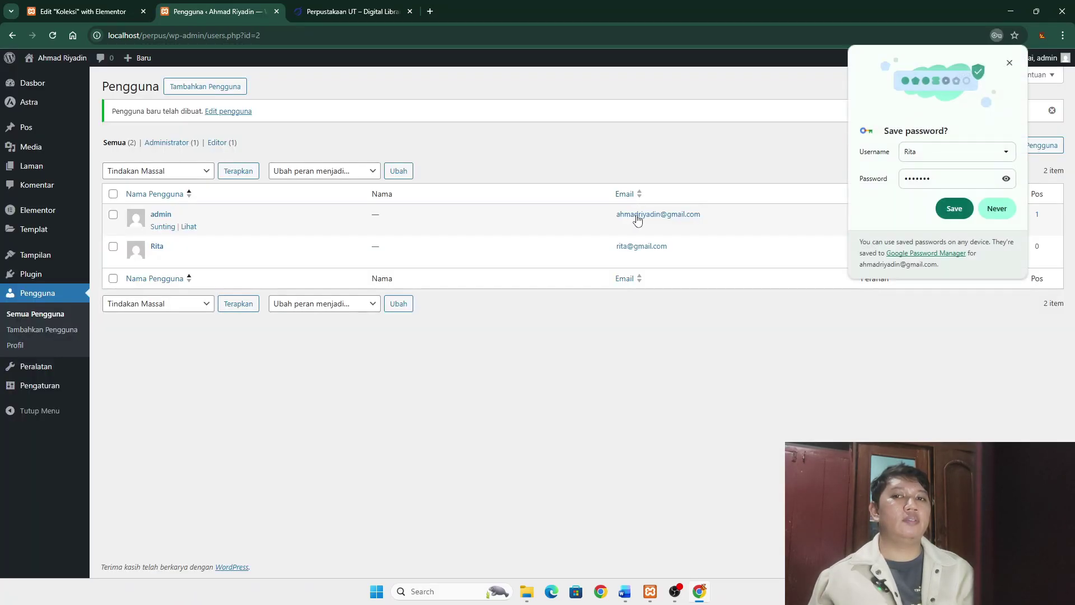
{"action": "left_click", "coordinate": [1010, 62]}
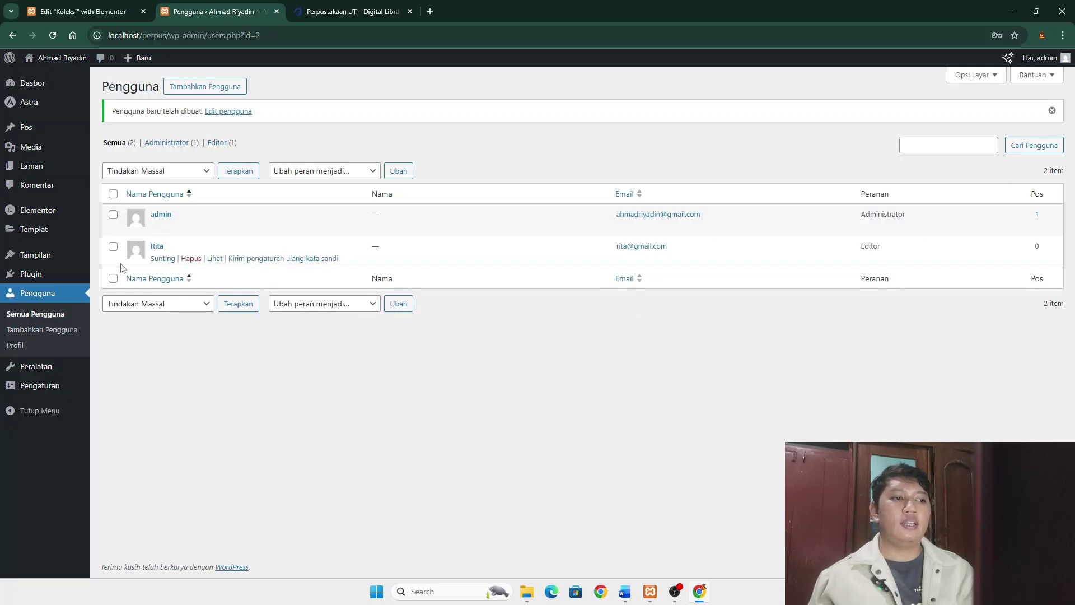
{"action": "left_click", "coordinate": [218, 87]}
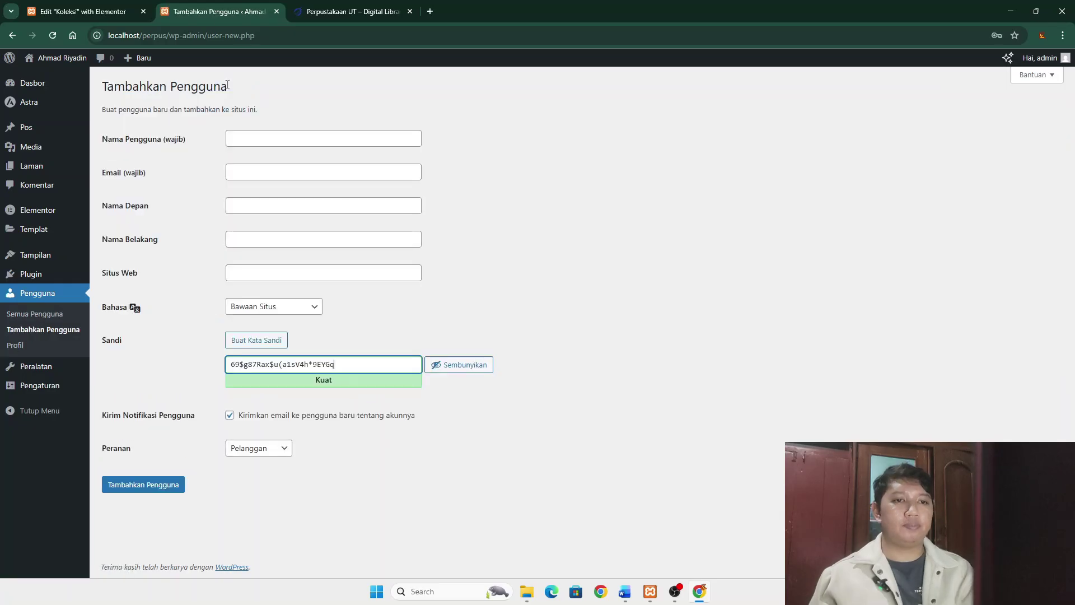
- Fill in the second user's username and email, and replace the generated password with a short one
{"action": "left_click", "coordinate": [251, 135]}
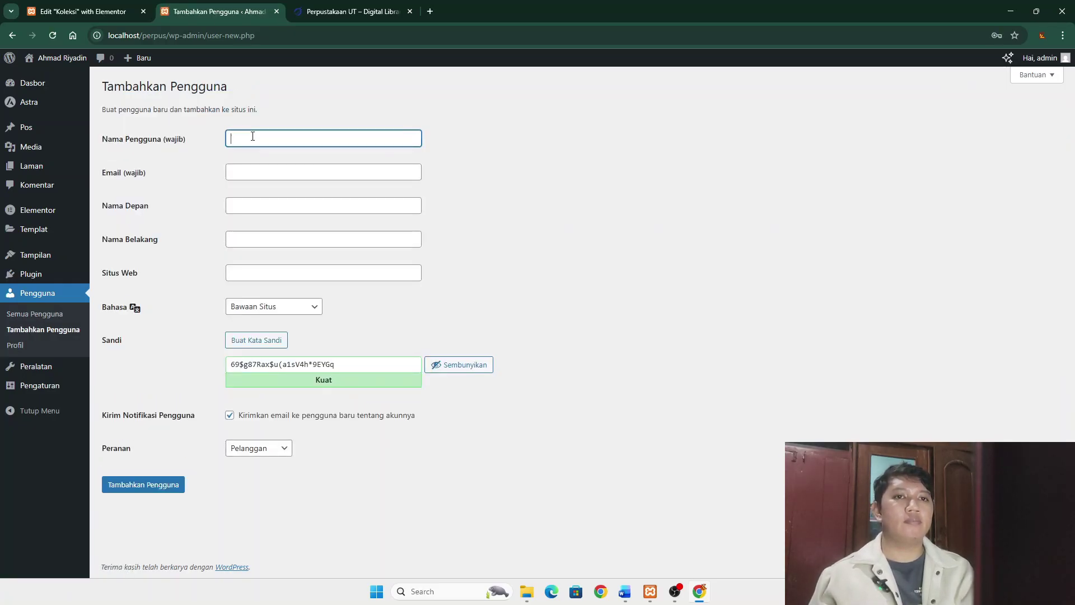
{"action": "type", "text": "C"}
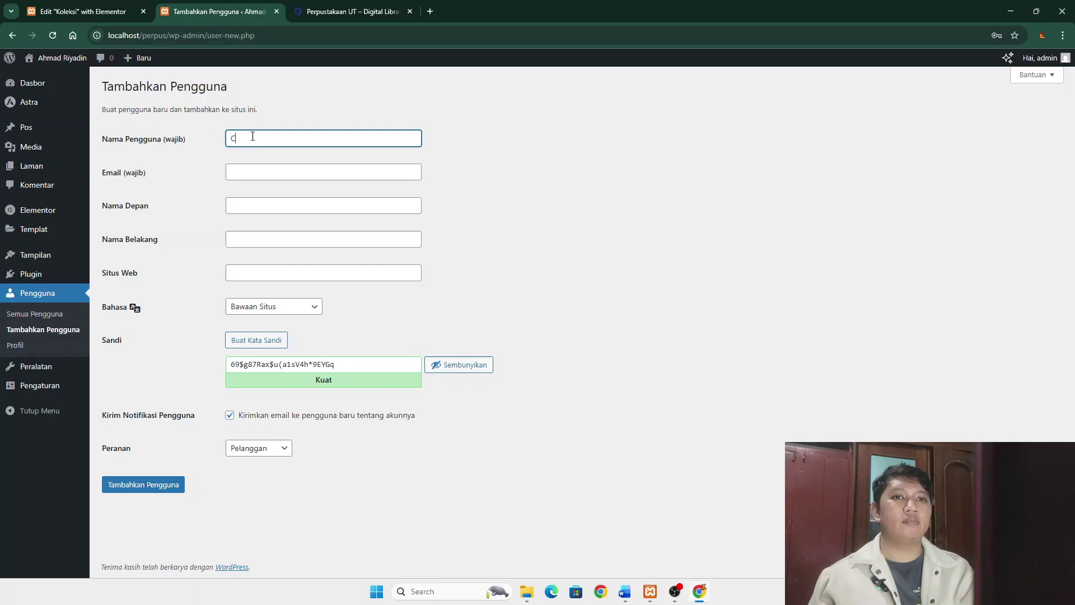
{"action": "type", "text": "ece"}
{"action": "left_click", "coordinate": [254, 174]}
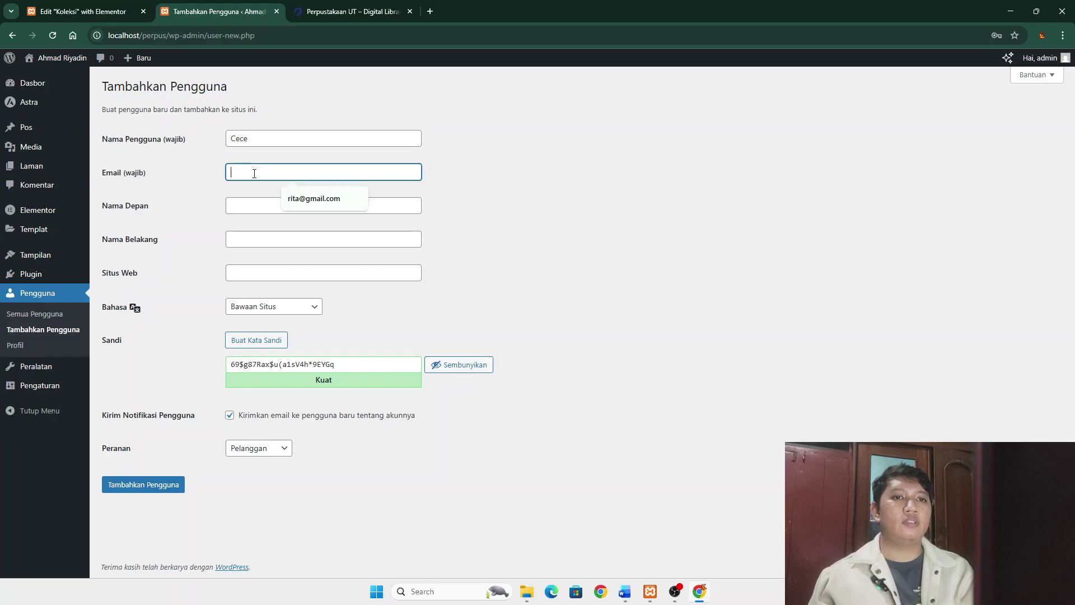
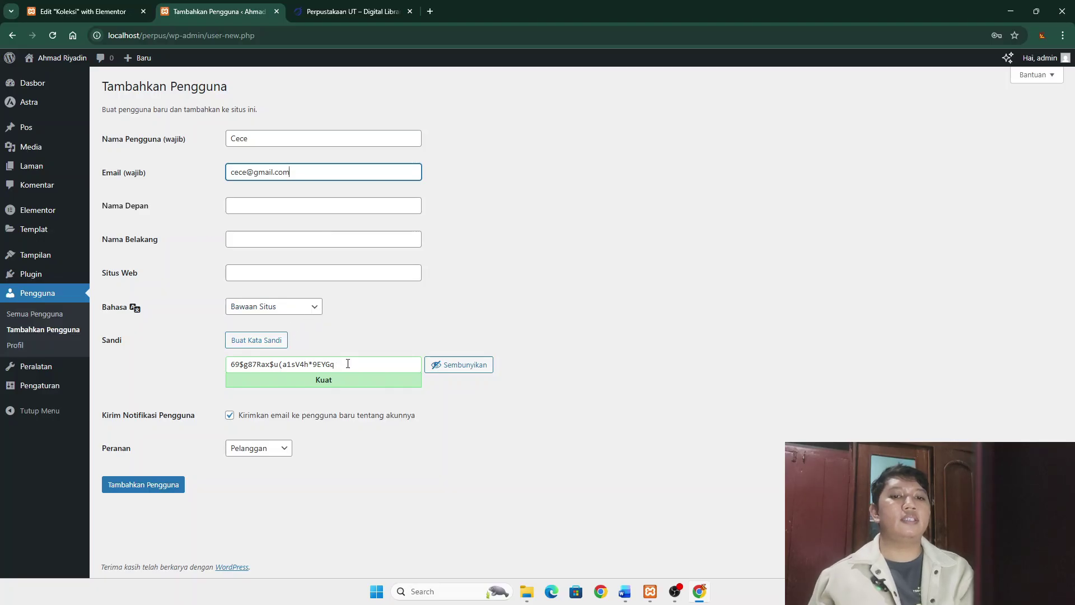
{"action": "left_click_drag", "start_coordinate": [348, 364], "coordinate": [223, 365]}
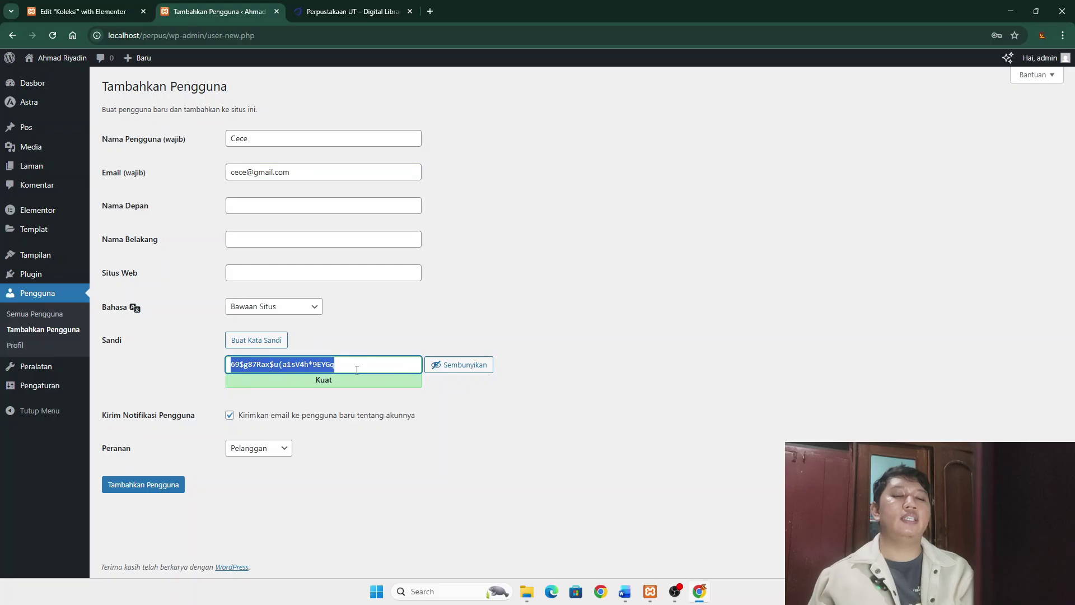
{"action": "type", "text": "c"}
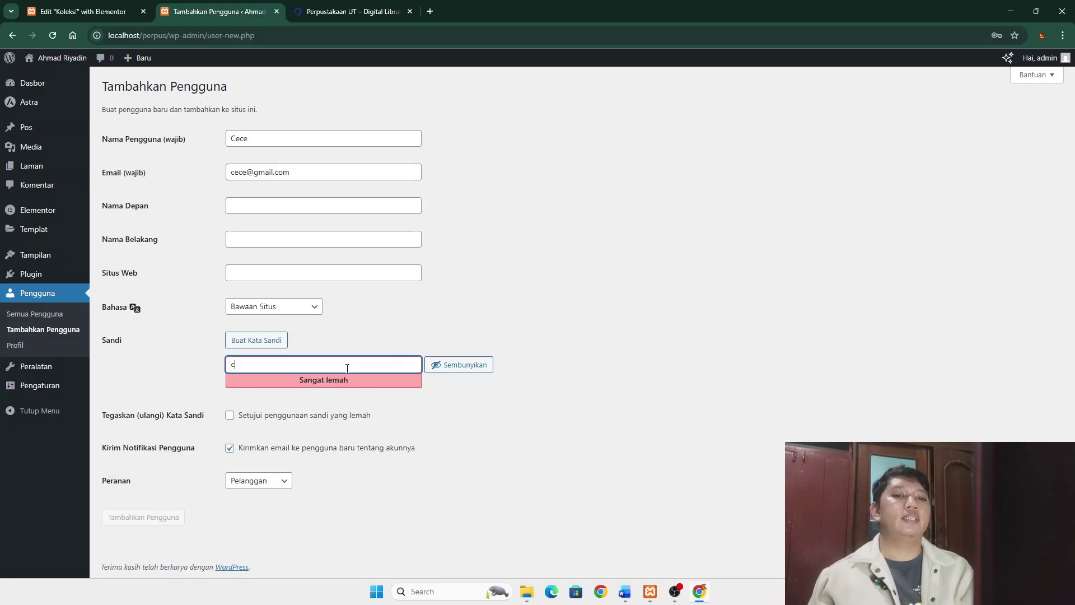
{"action": "type", "text": "ece123"}
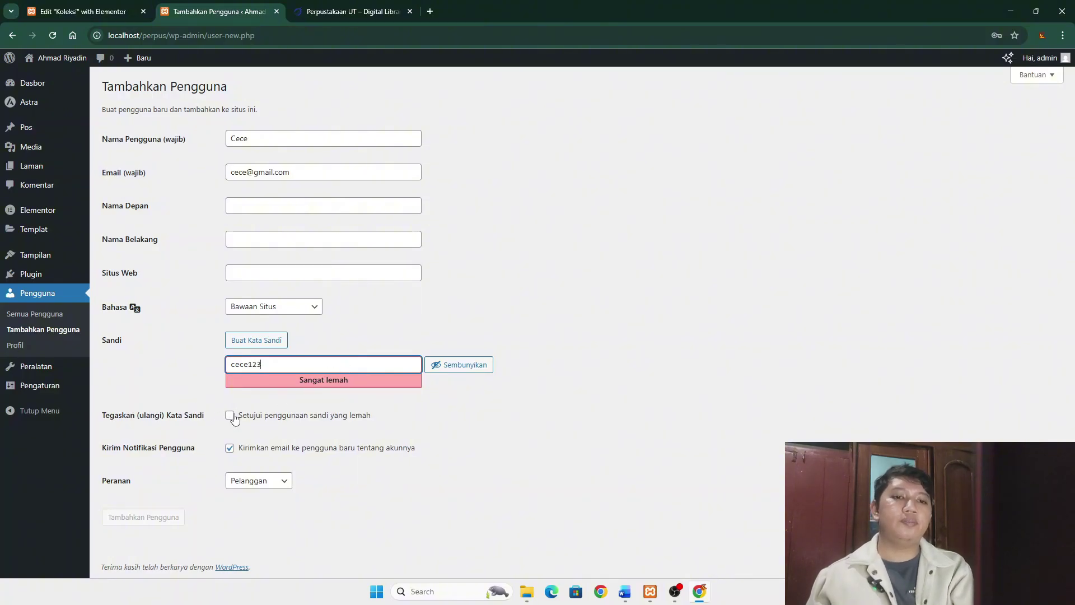
- Confirm the weak password, turn off notification, keep the Pelanggan role and create the account
{"action": "left_click", "coordinate": [232, 415]}
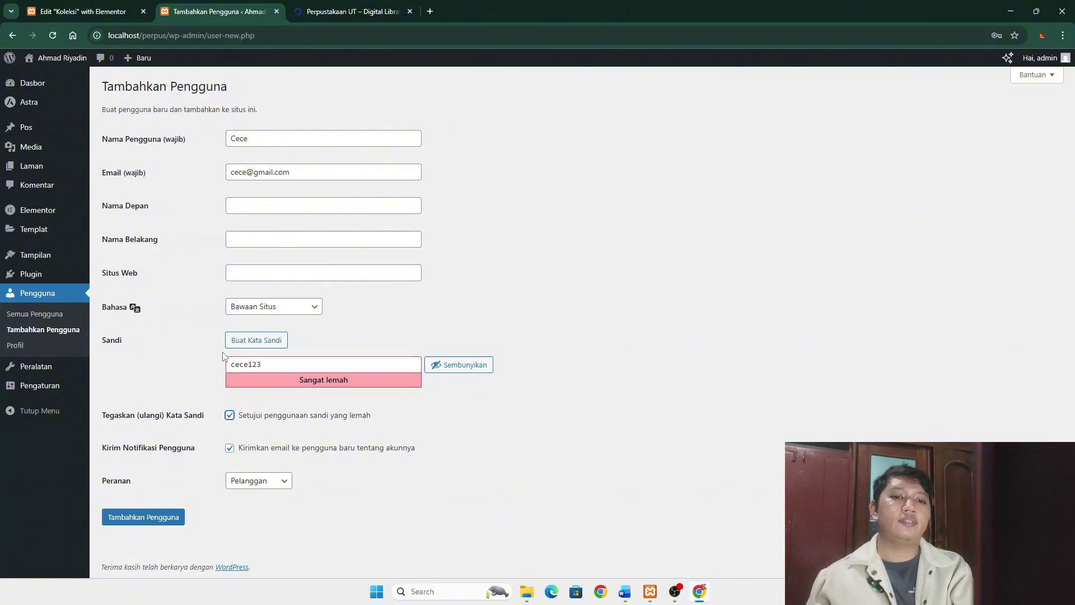
{"action": "left_click", "coordinate": [230, 448]}
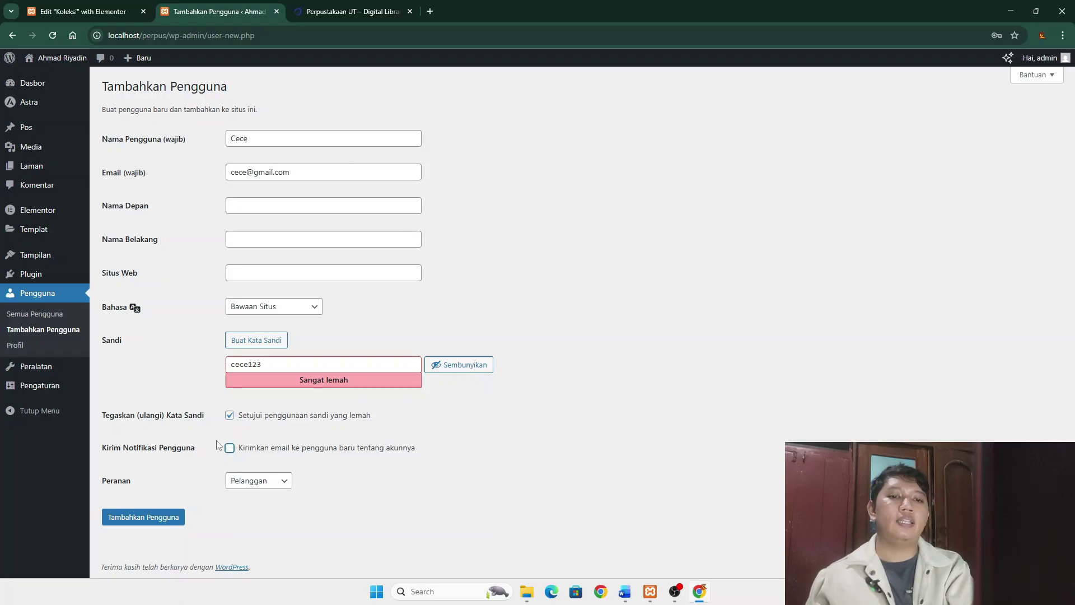
{"action": "left_click", "coordinate": [278, 481]}
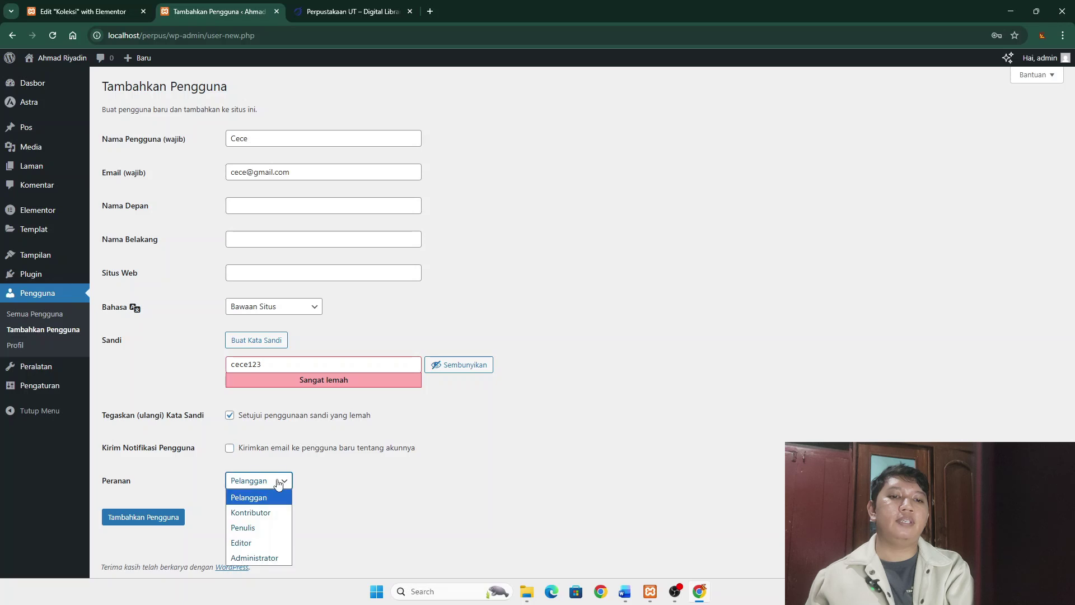
{"action": "left_click", "coordinate": [270, 499]}
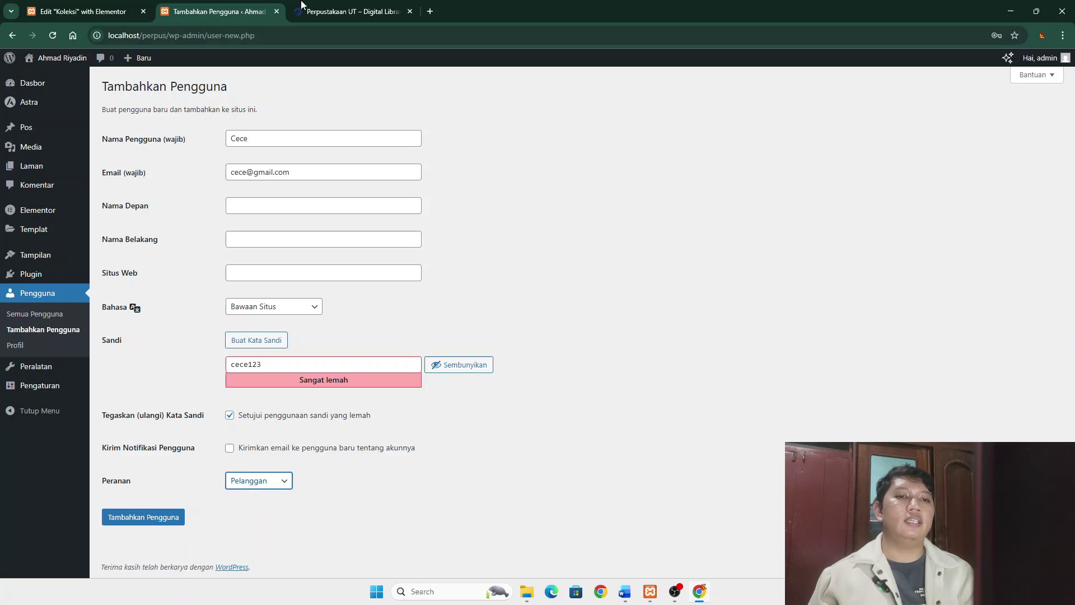
{"action": "left_click", "coordinate": [152, 514]}
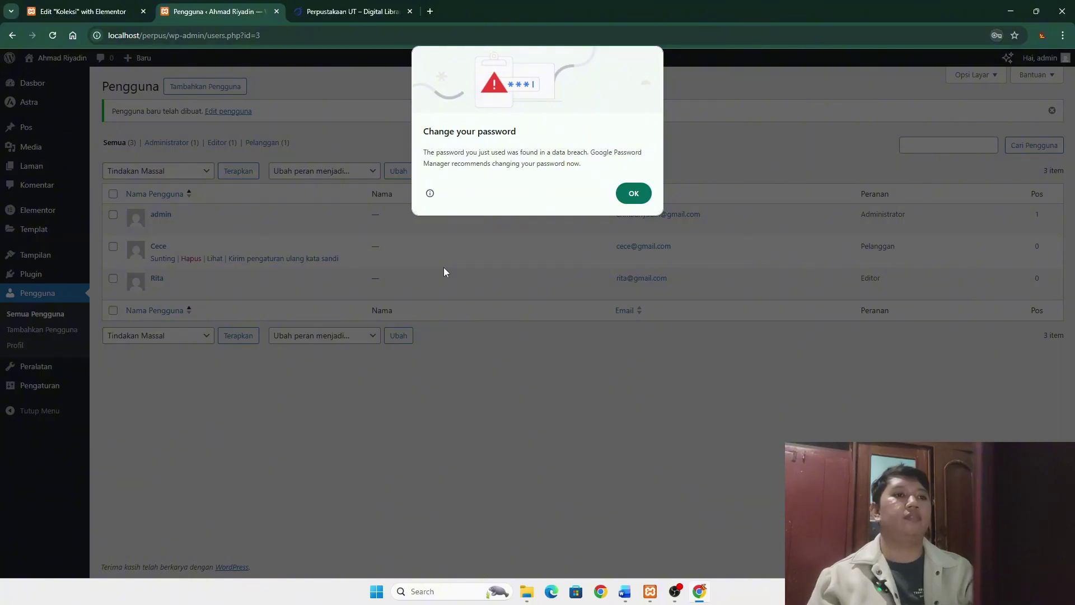
- Dismiss Chrome's password popups and open localhost/perpus/ in a new tab to browse its menu pages
{"action": "left_click", "coordinate": [633, 193]}
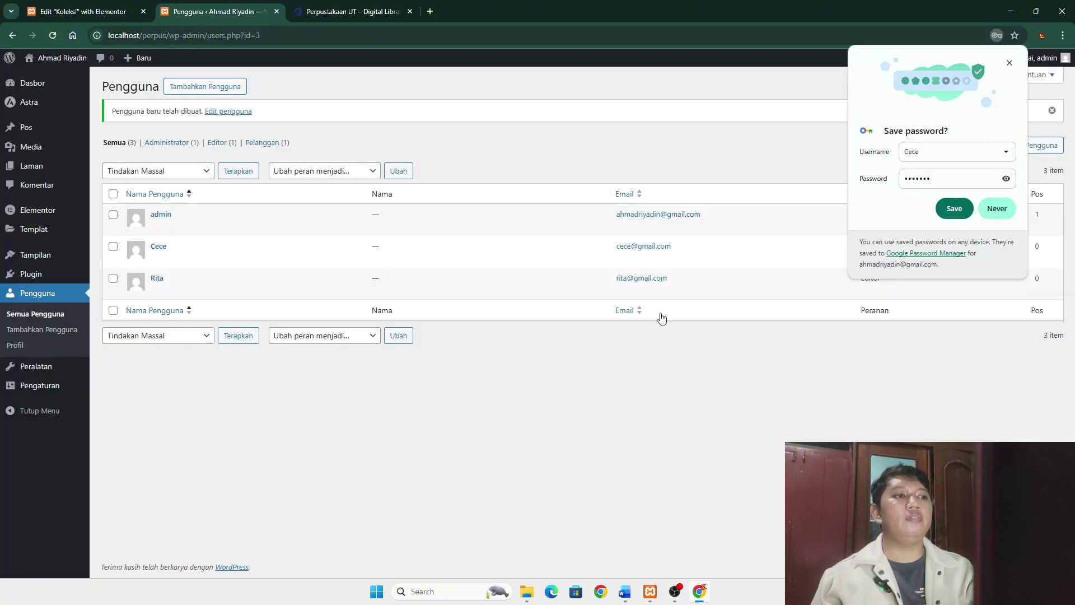
{"action": "left_click", "coordinate": [1010, 63]}
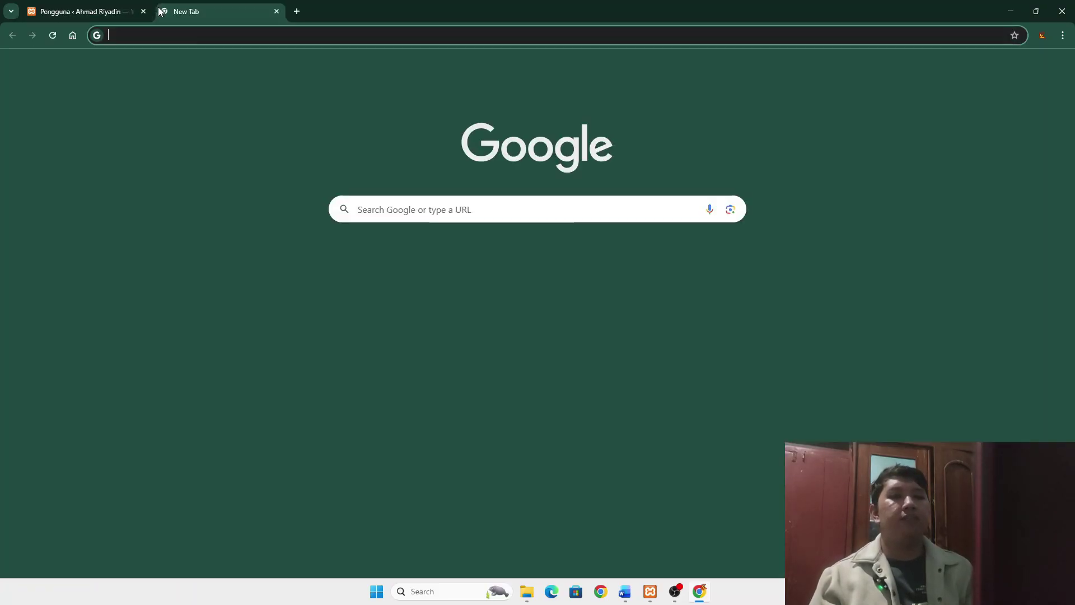
{"action": "left_click", "coordinate": [163, 11]}
{"action": "type", "text": "localhost/perpus/"}
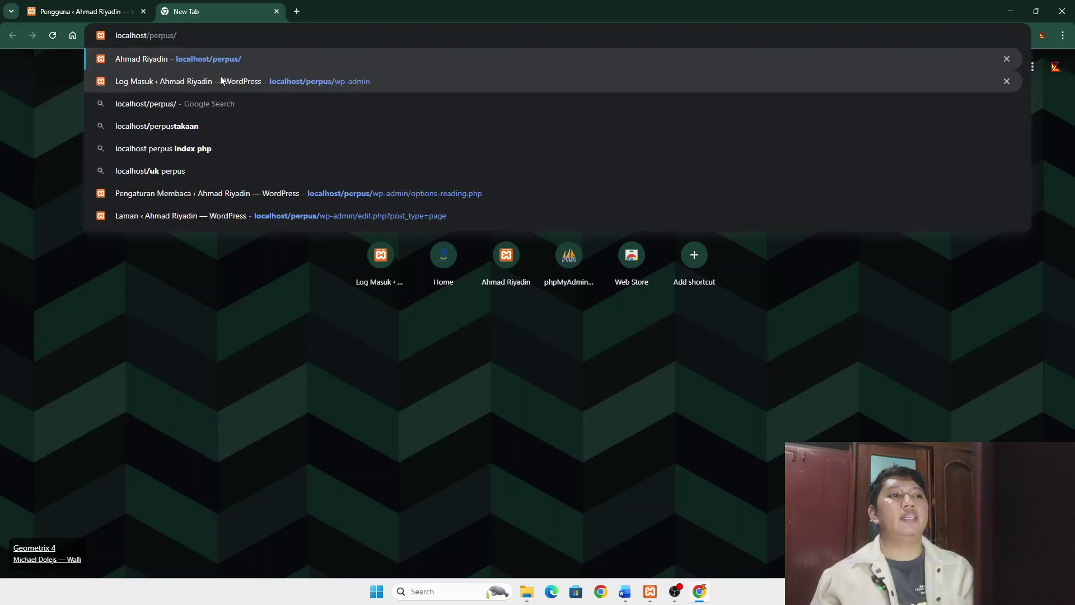
{"action": "key", "text": "Return"}
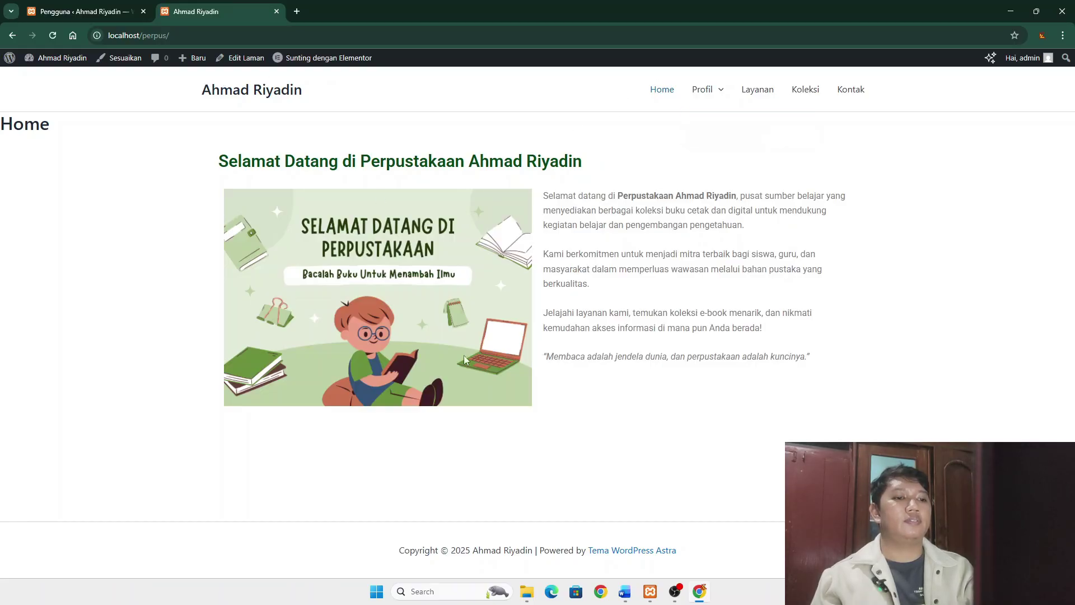
{"action": "left_click", "coordinate": [703, 89]}
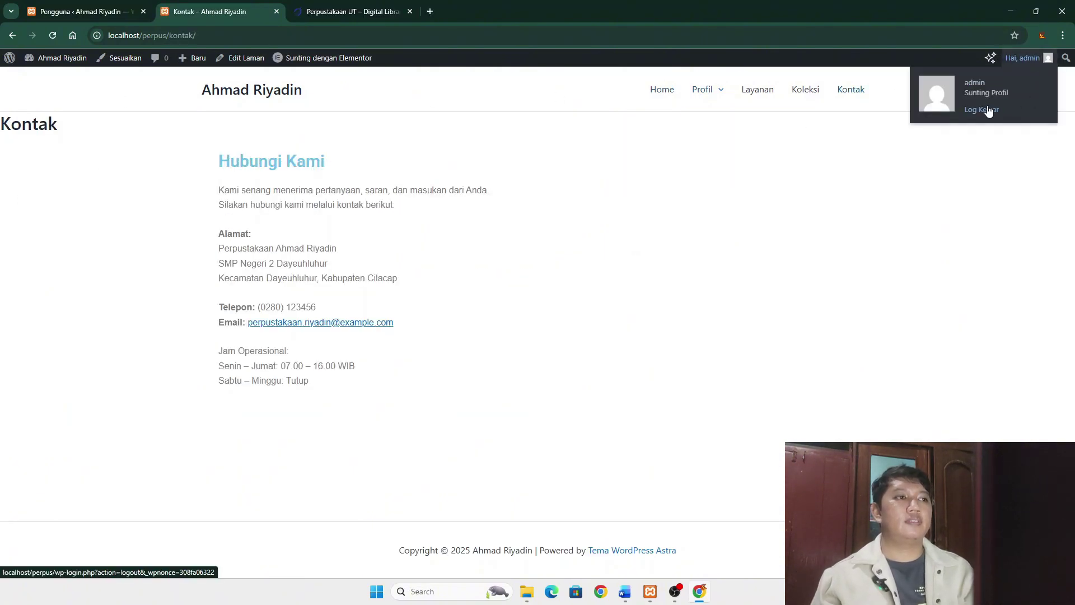
- Log out the administrator and sign in as the Editor user with their password
{"action": "left_click", "coordinate": [989, 111]}
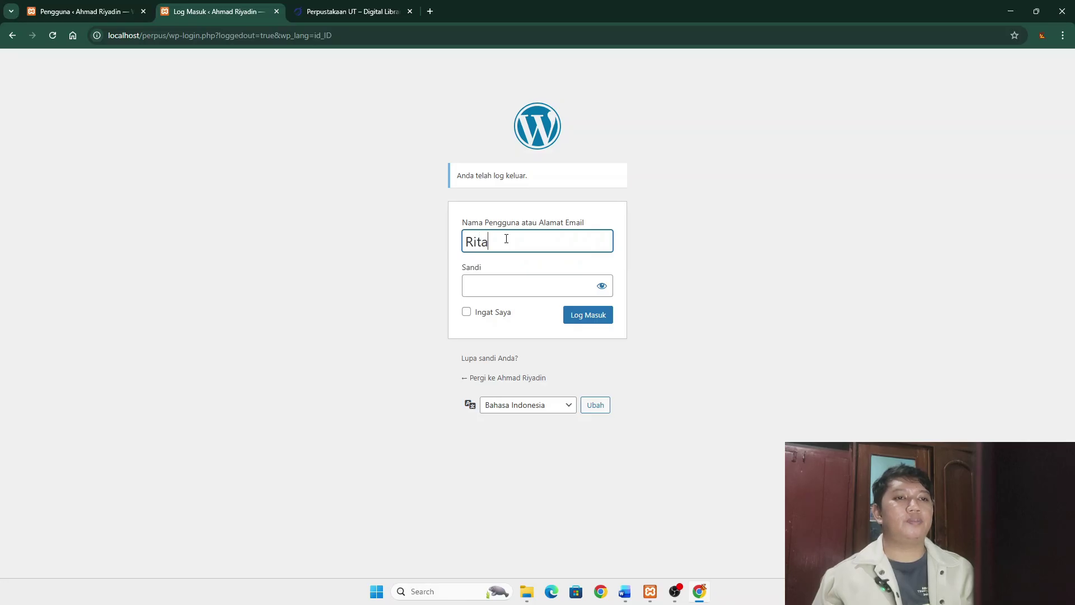
{"action": "left_click", "coordinate": [484, 290]}
{"action": "type", "text": "•••"}
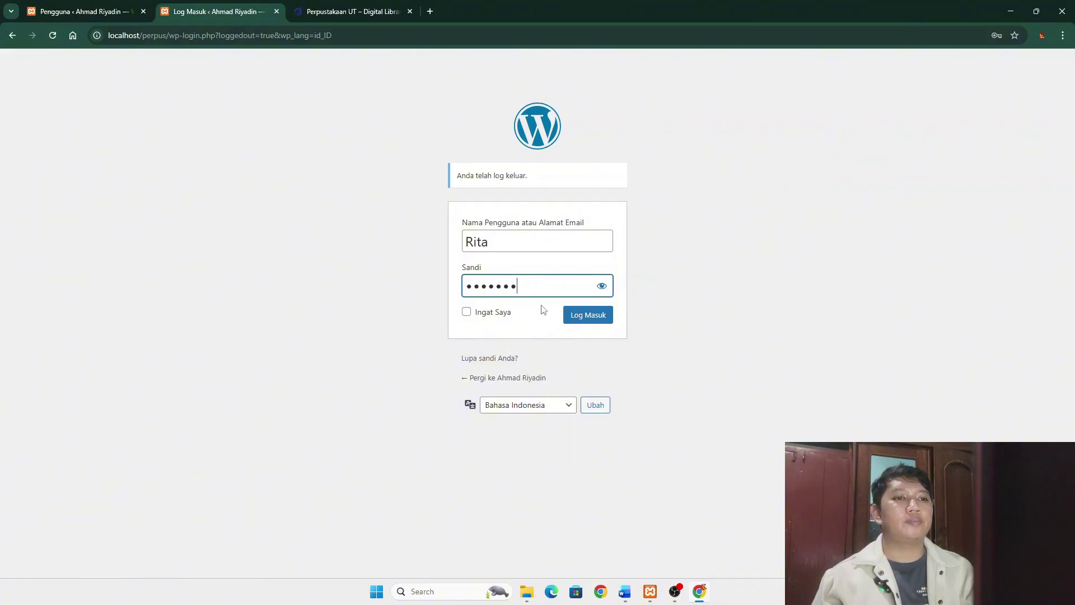
{"action": "left_click", "coordinate": [602, 286]}
{"action": "left_click", "coordinate": [602, 286]}
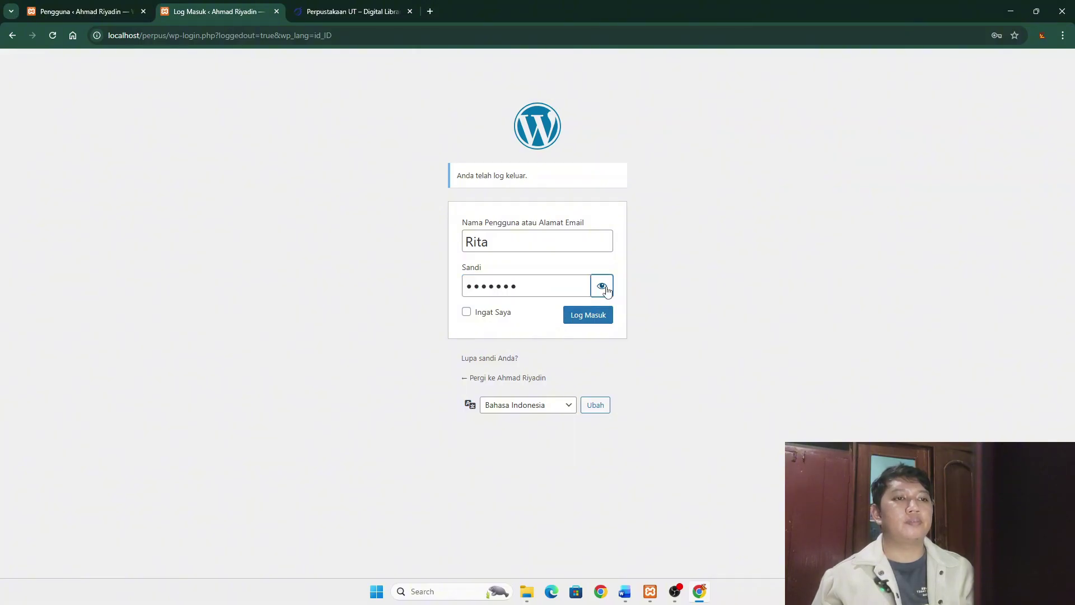
{"action": "left_click", "coordinate": [598, 324]}
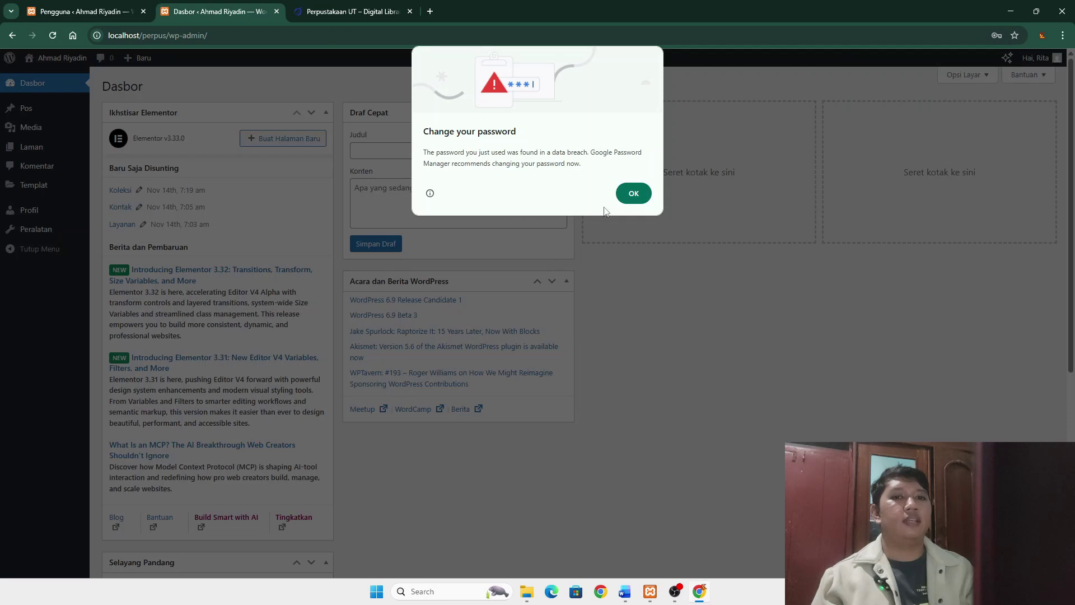
- As the Editor, view Laman > Semua Laman, then log out from the Hai account menu
{"action": "left_click", "coordinate": [634, 193]}
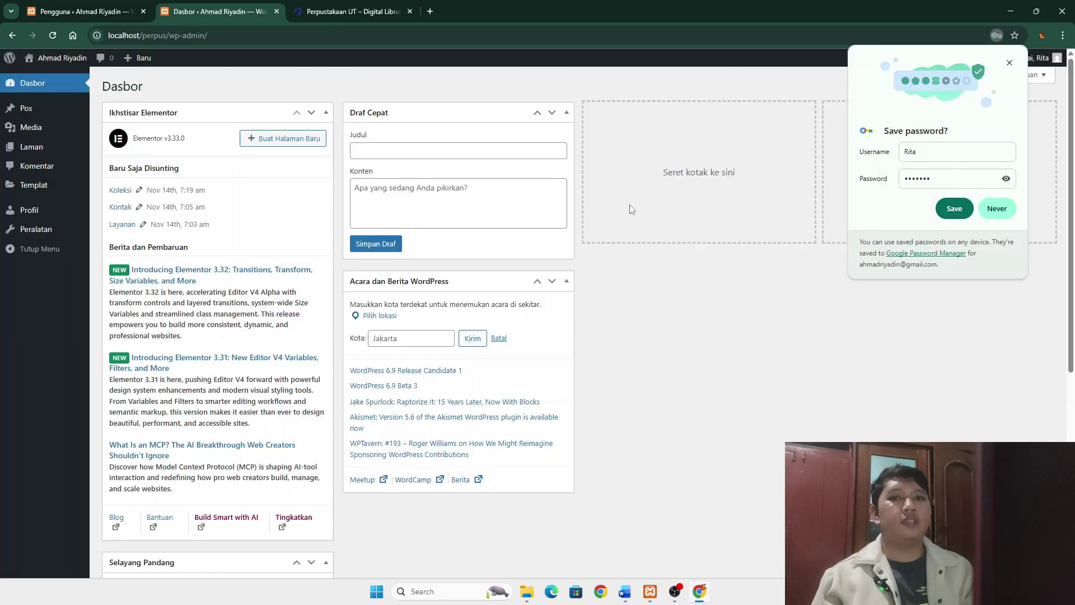
{"action": "left_click", "coordinate": [1009, 63]}
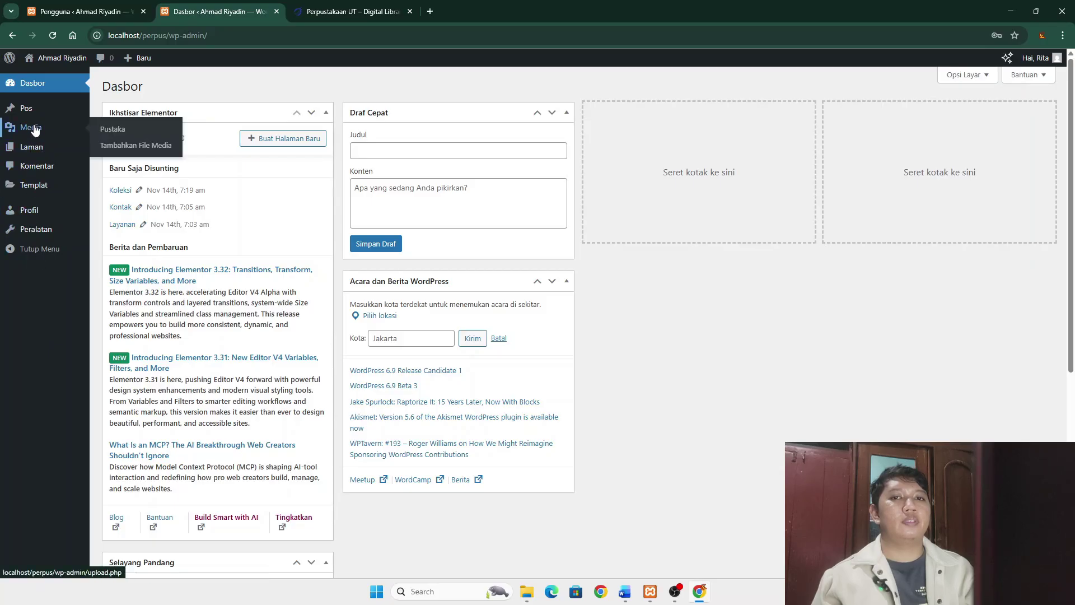
{"action": "scroll", "coordinate": [162, 280], "scroll_direction": "down", "scroll_amount": 1}
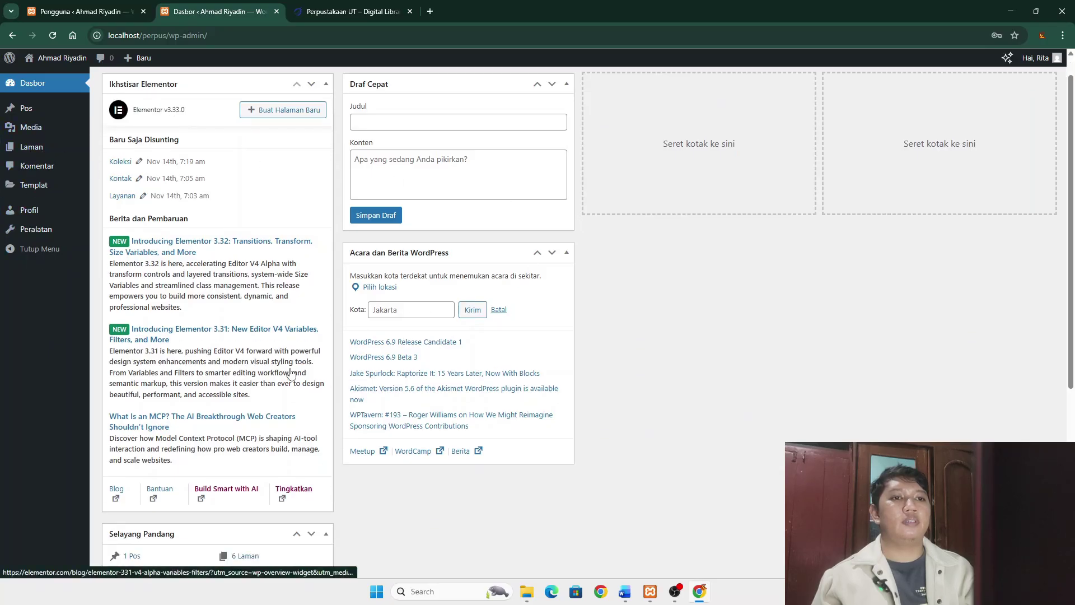
{"action": "scroll", "coordinate": [160, 279], "scroll_direction": "up", "scroll_amount": 1}
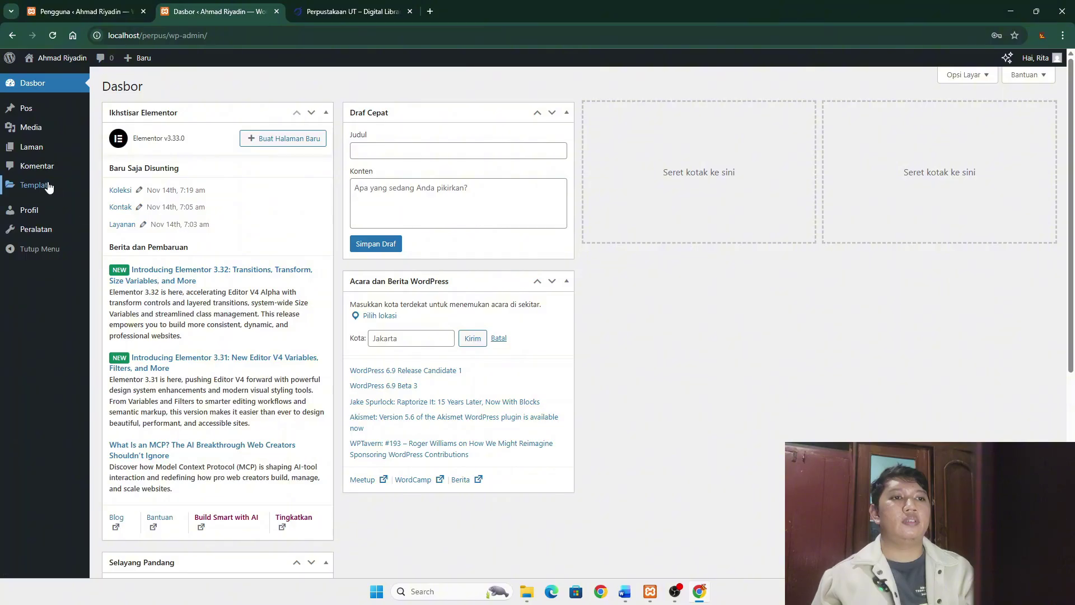
{"action": "mouse_move", "coordinate": [48, 187]}
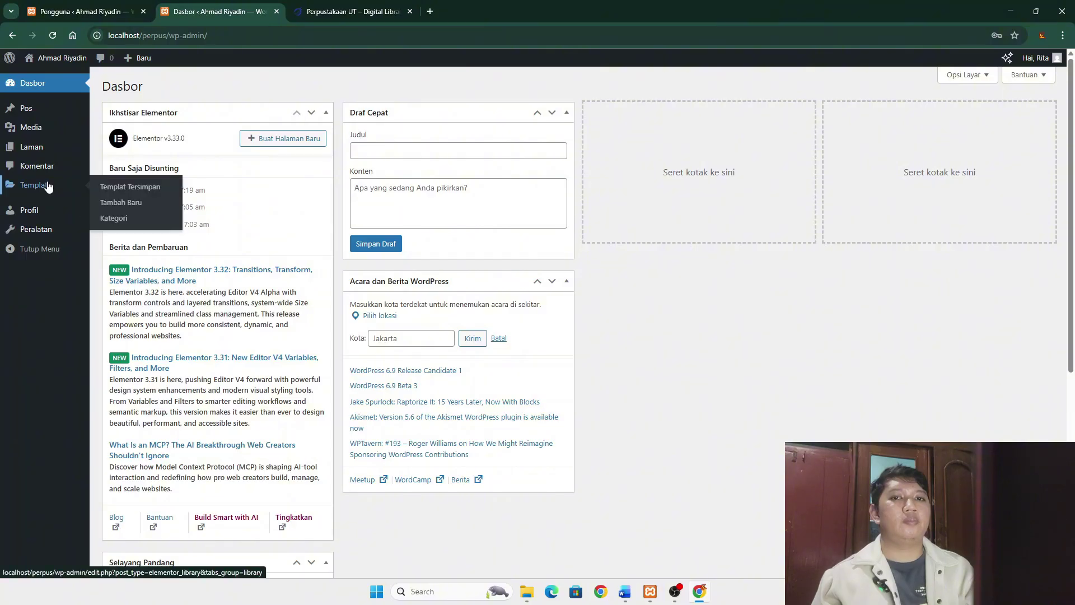
{"action": "left_click", "coordinate": [43, 150]}
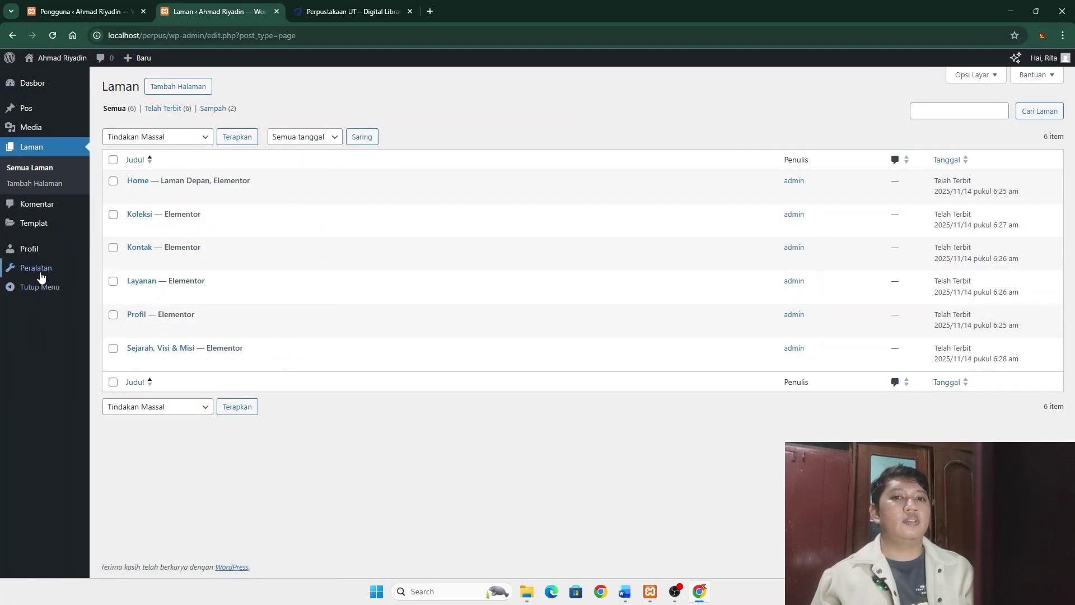
{"action": "mouse_move", "coordinate": [1042, 57]}
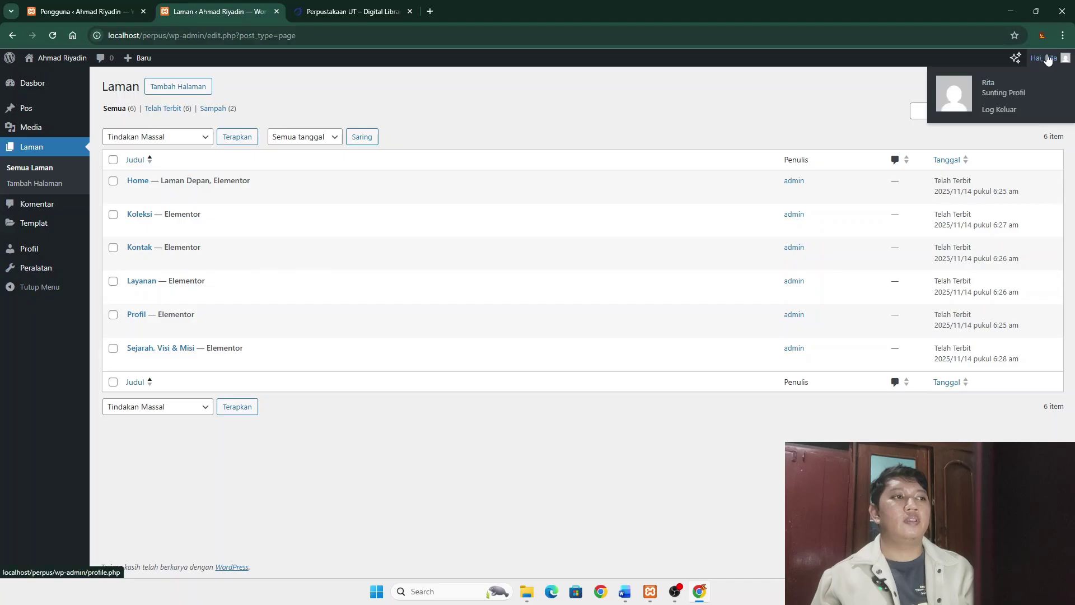
{"action": "left_click", "coordinate": [1000, 112]}
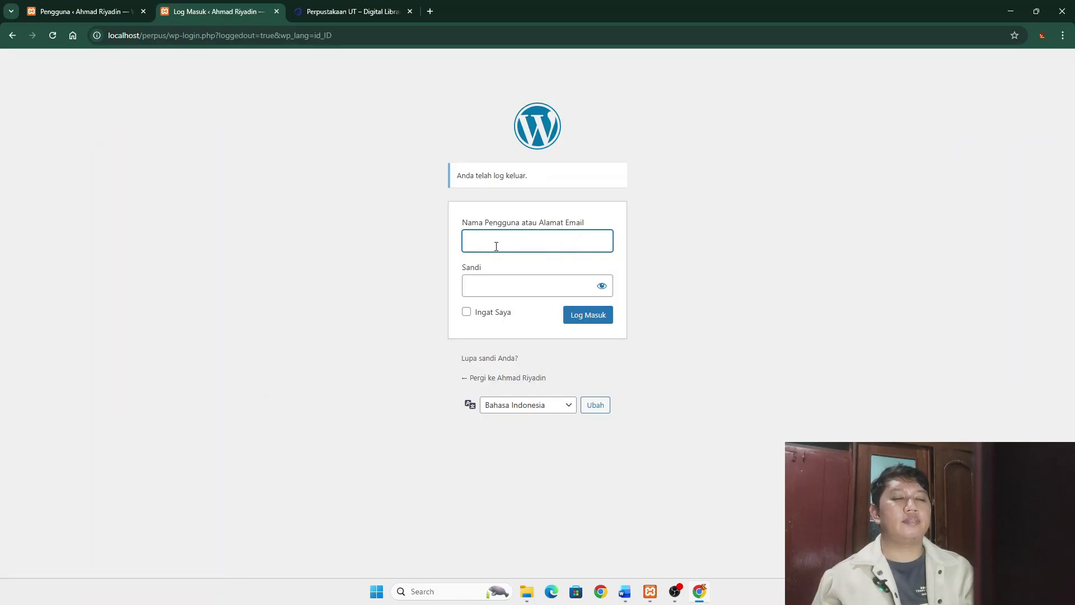
- Log in as the Subscriber user with their username and password
{"action": "type", "text": "C"}
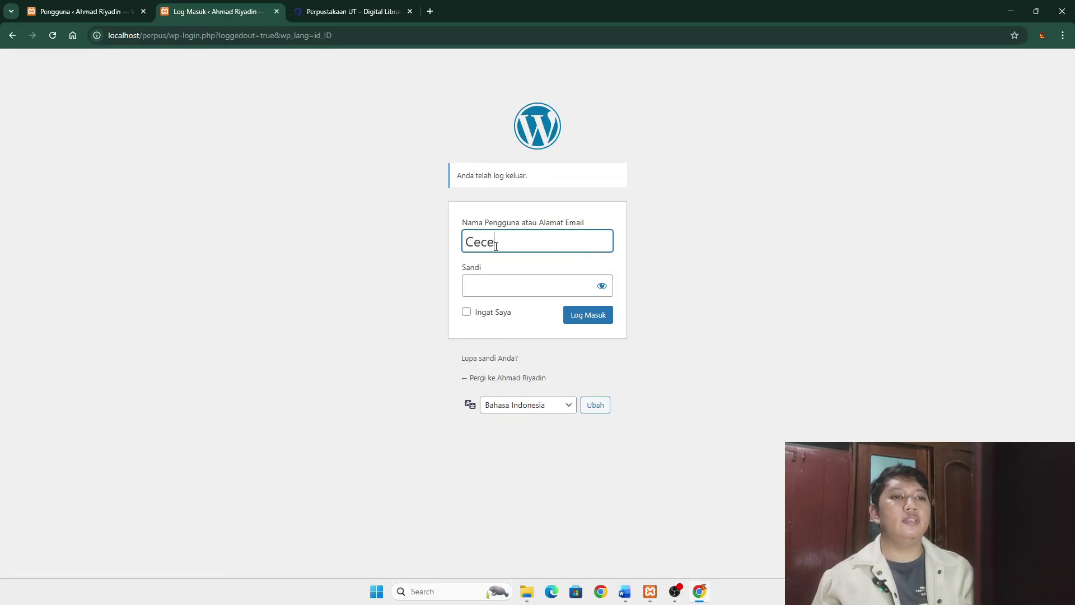
{"action": "type", "text": "ece"}
{"action": "left_click", "coordinate": [500, 290]}
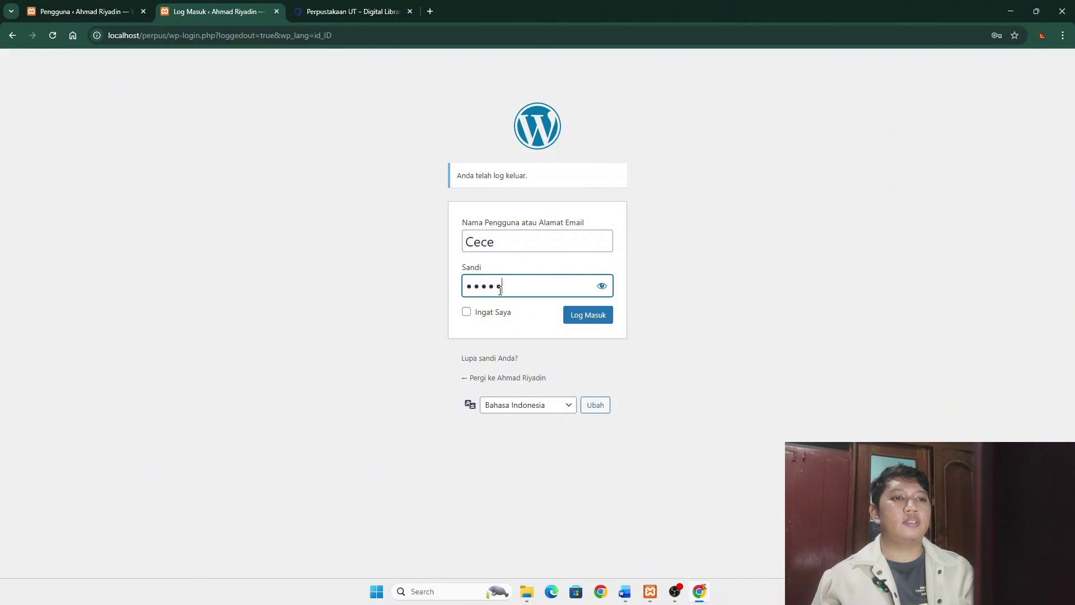
{"action": "type", "text": "*******"}
{"action": "left_click", "coordinate": [573, 318]}
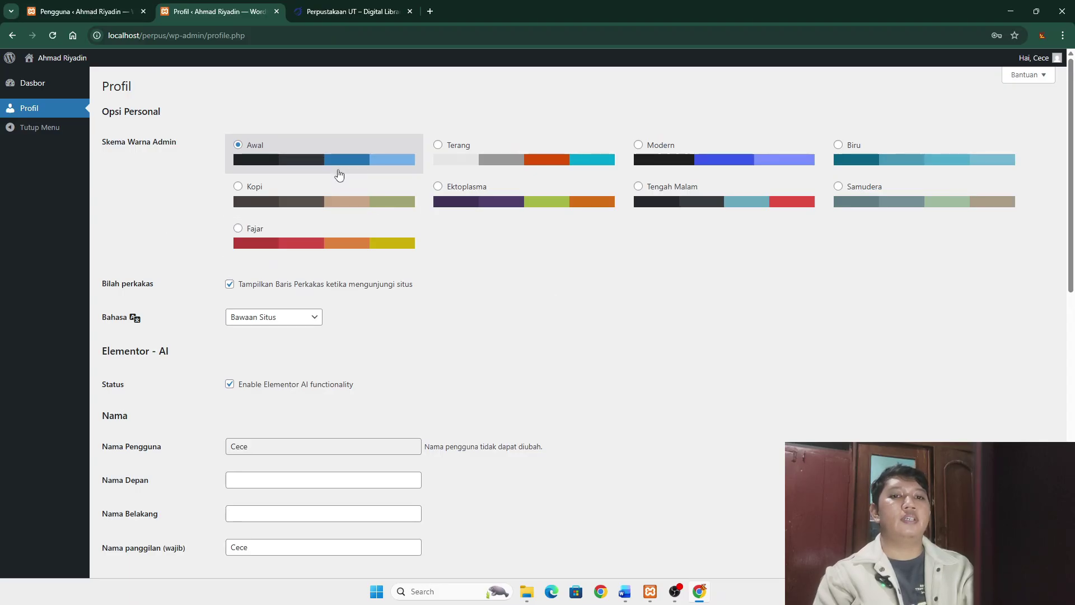
- Review the Subscriber's Profil page, then choose Kunjungi Situs to visit the public site
{"action": "scroll", "coordinate": [835, 192], "scroll_direction": "down", "scroll_amount": 6}
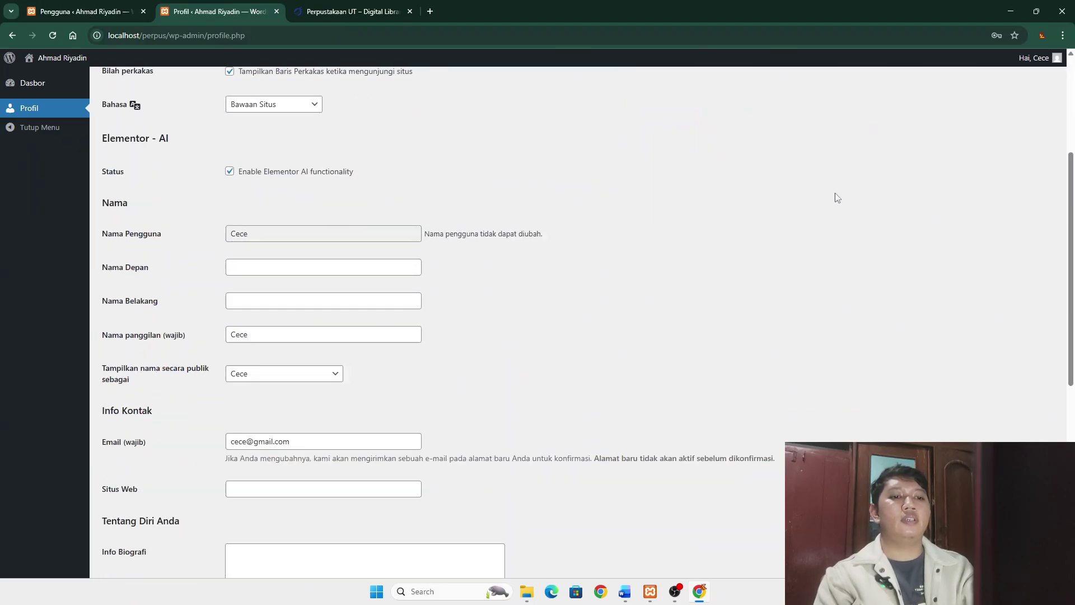
{"action": "scroll", "coordinate": [510, 274], "scroll_direction": "down", "scroll_amount": 5}
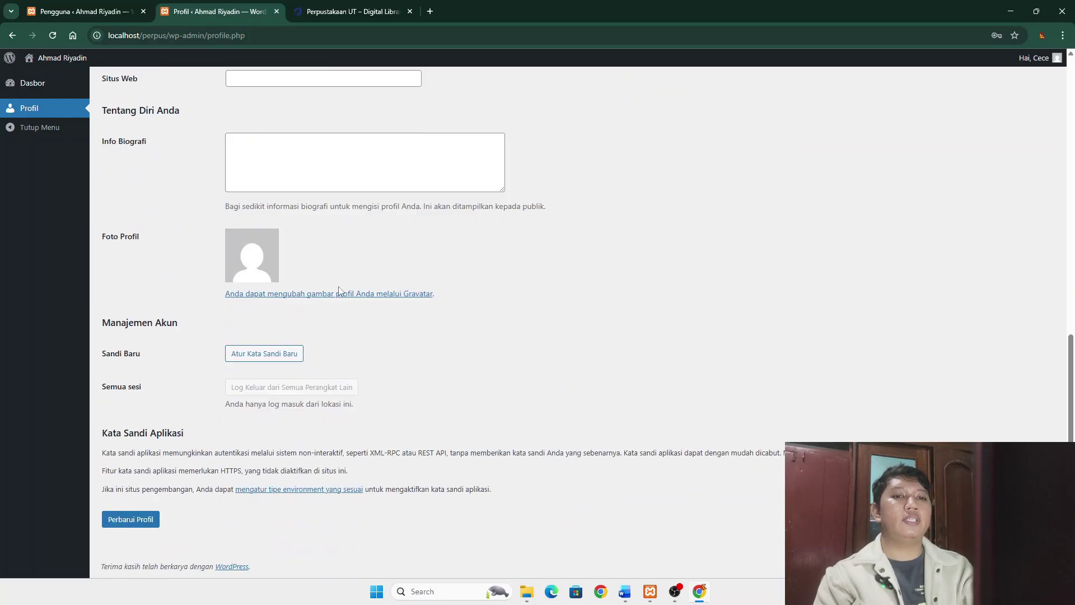
{"action": "scroll", "coordinate": [251, 298], "scroll_direction": "up", "scroll_amount": 11}
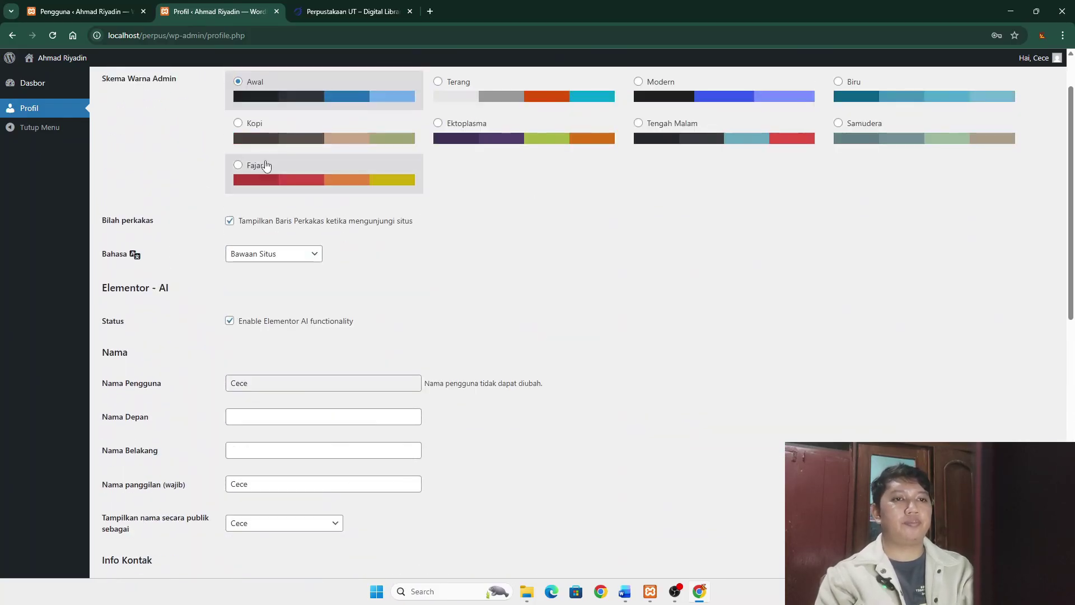
{"action": "scroll", "coordinate": [360, 348], "scroll_direction": "down", "scroll_amount": 4}
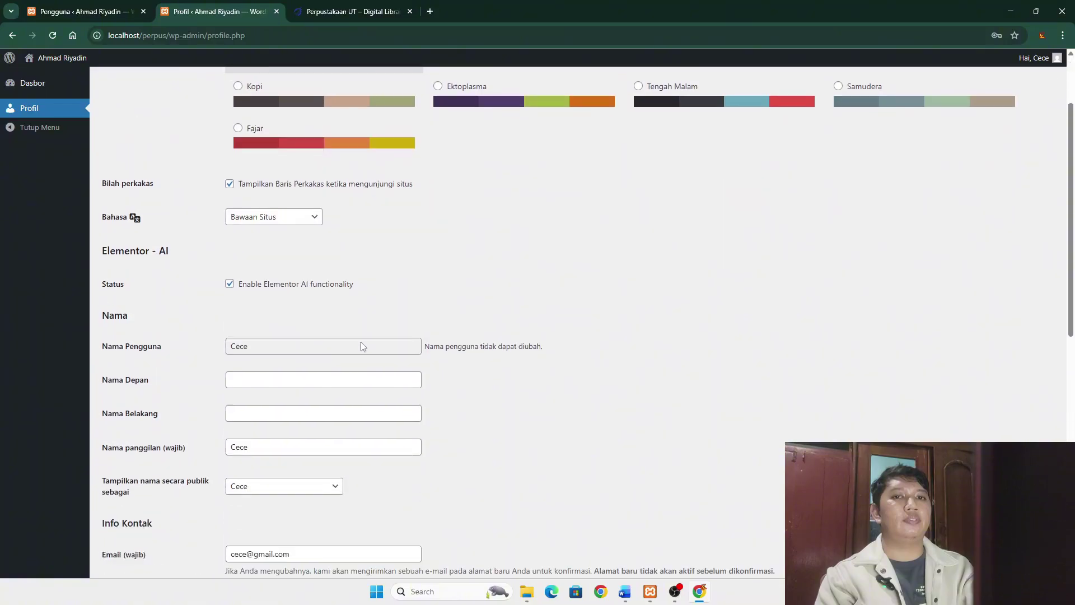
{"action": "scroll", "coordinate": [265, 358], "scroll_direction": "down", "scroll_amount": 5}
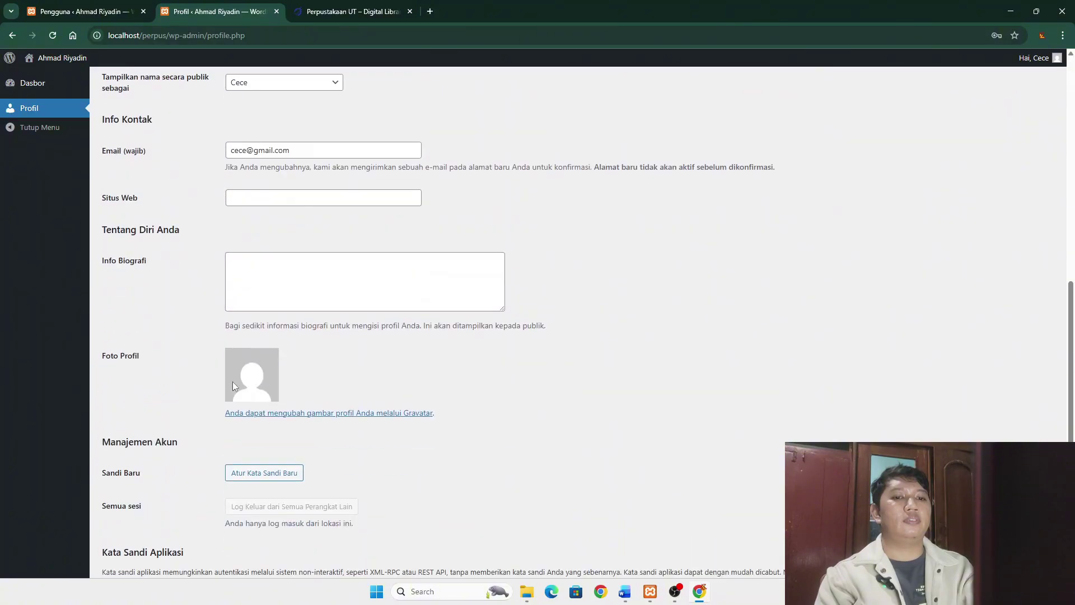
{"action": "scroll", "coordinate": [226, 337], "scroll_direction": "up", "scroll_amount": 10}
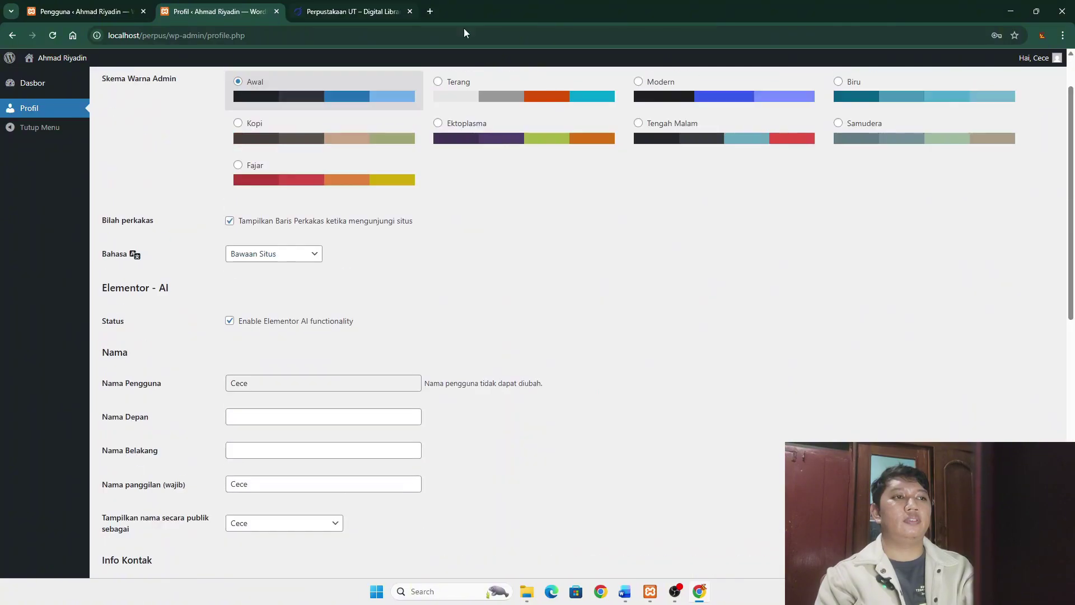
{"action": "scroll", "coordinate": [364, 298], "scroll_direction": "up", "scroll_amount": 2}
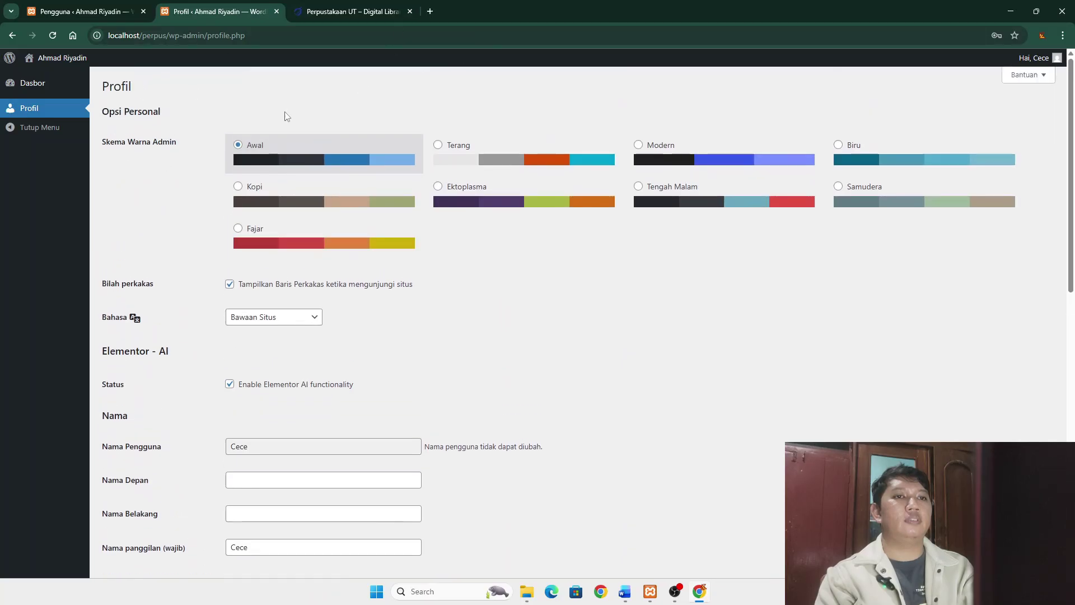
{"action": "mouse_move", "coordinate": [56, 58]}
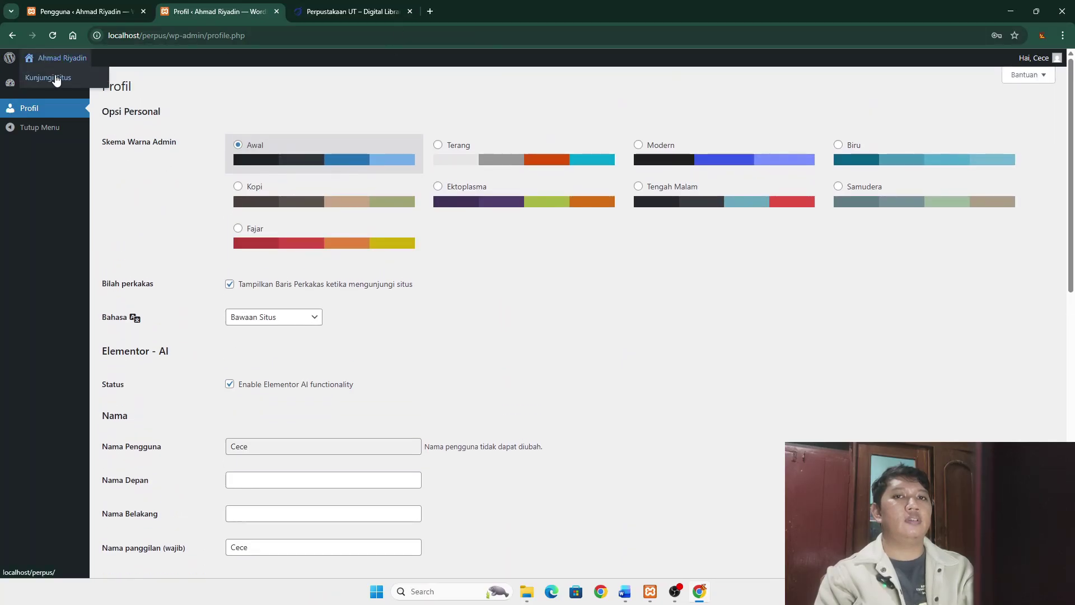
{"action": "left_click", "coordinate": [55, 80]}
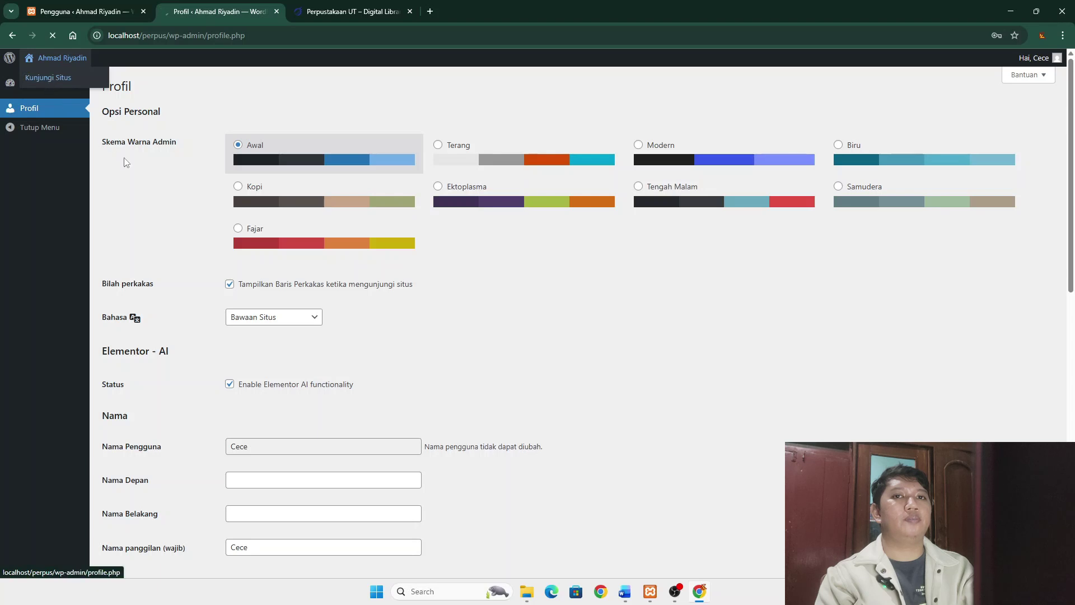